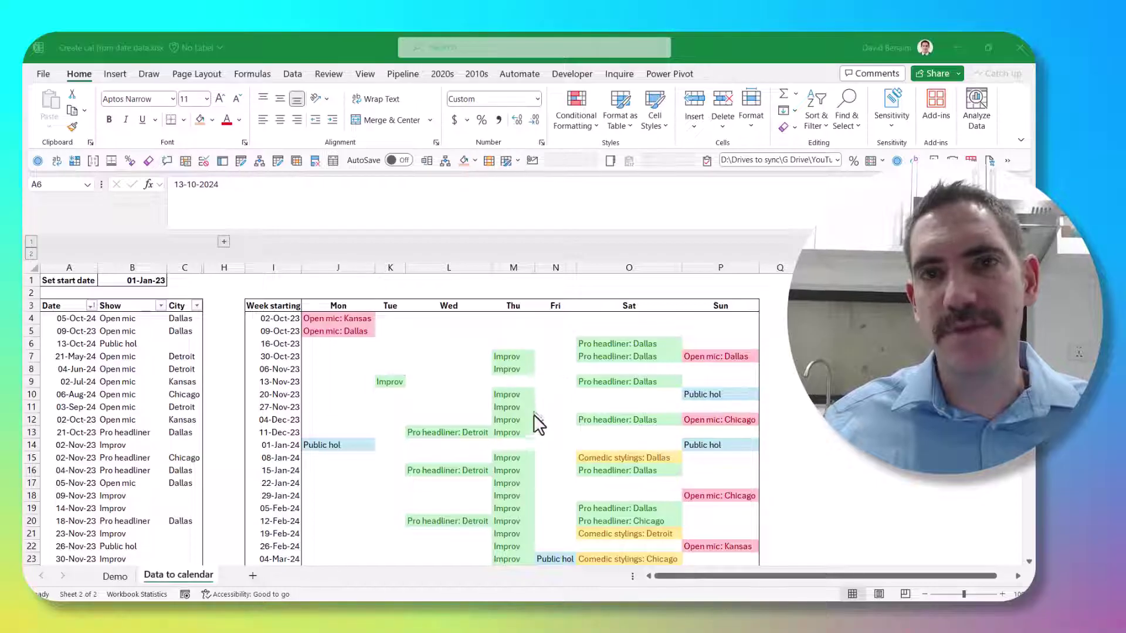
Step: Try 30/10/23 as the calendar start date and inspect the lookup formulas
{"action": "left_click", "coordinate": [469, 342]}
{"action": "left_click", "coordinate": [545, 354]}
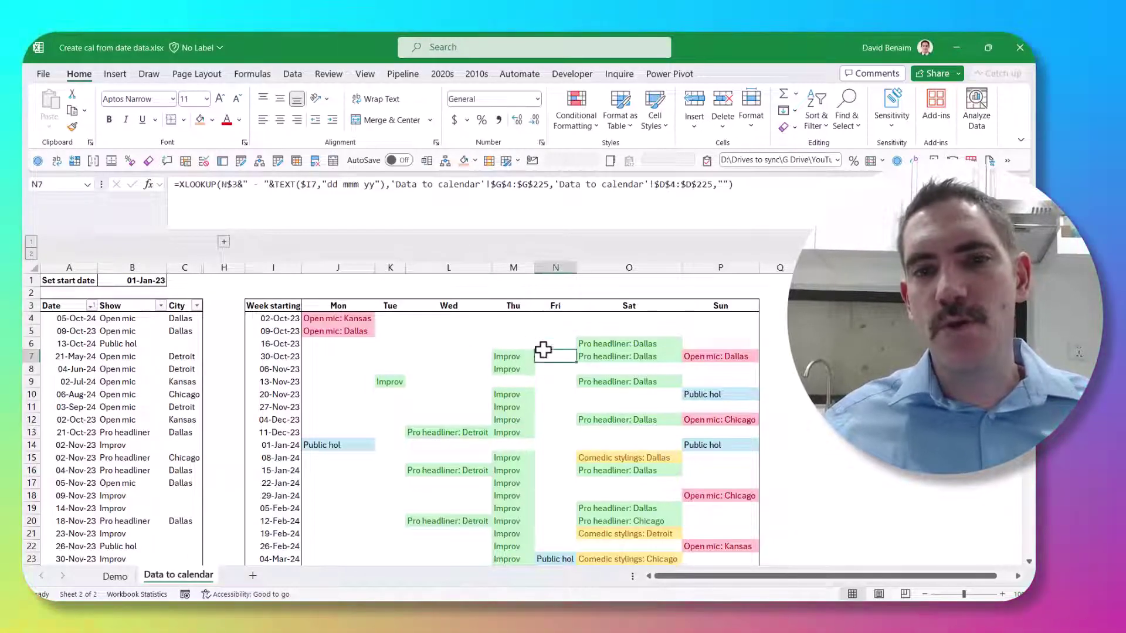
{"action": "left_click", "coordinate": [141, 280]}
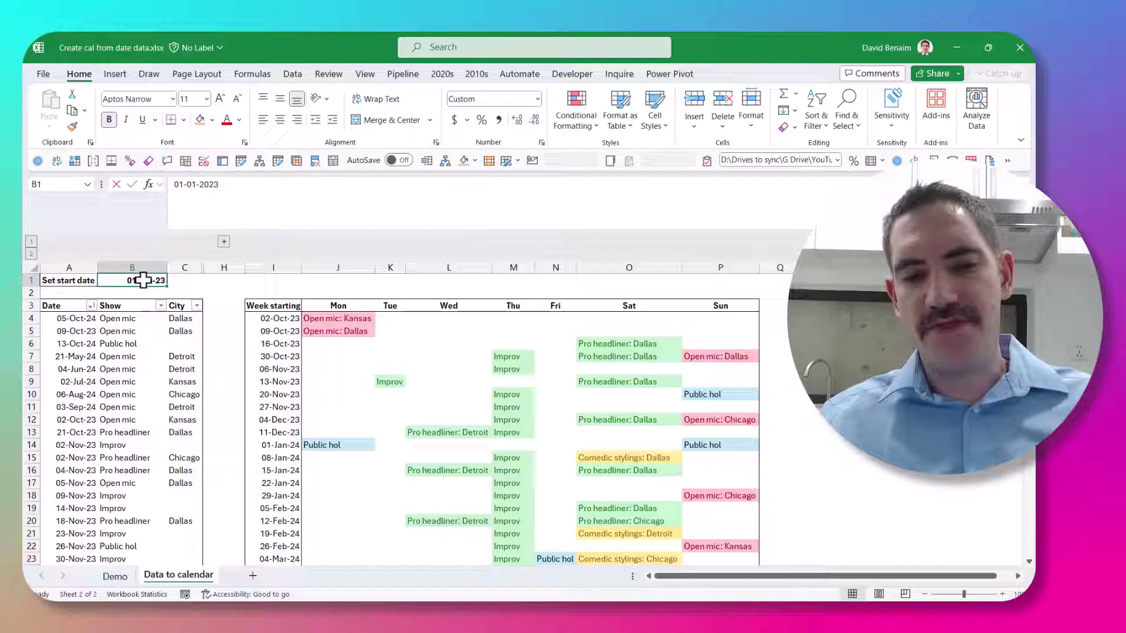
{"action": "type", "text": "30/10/23"}
{"action": "key", "text": "Return"}
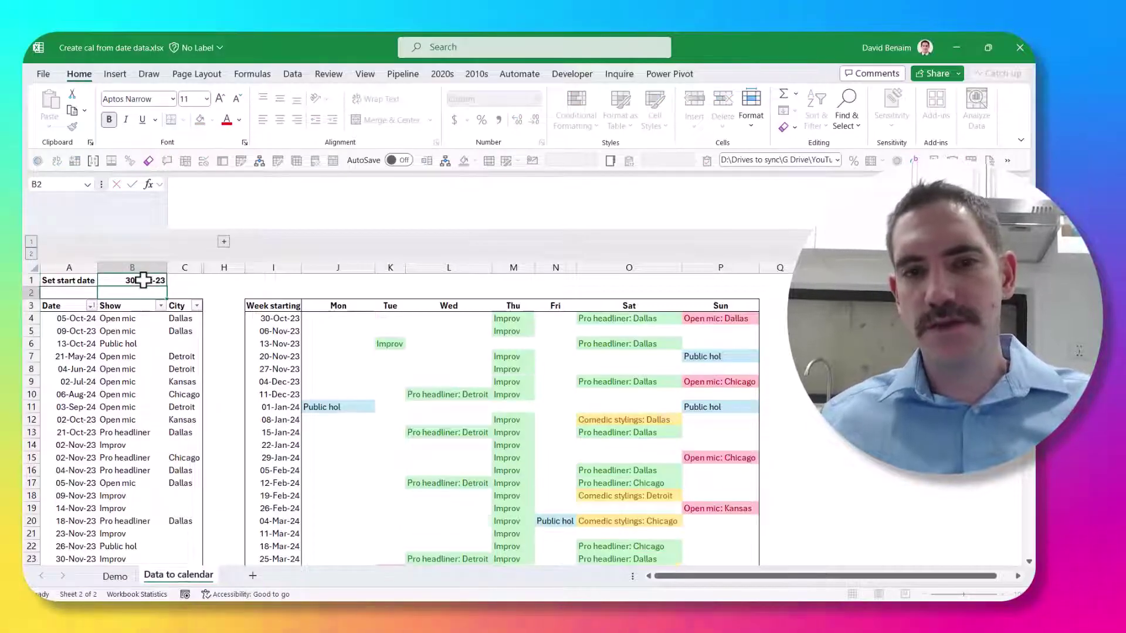
{"action": "left_click", "coordinate": [630, 394]}
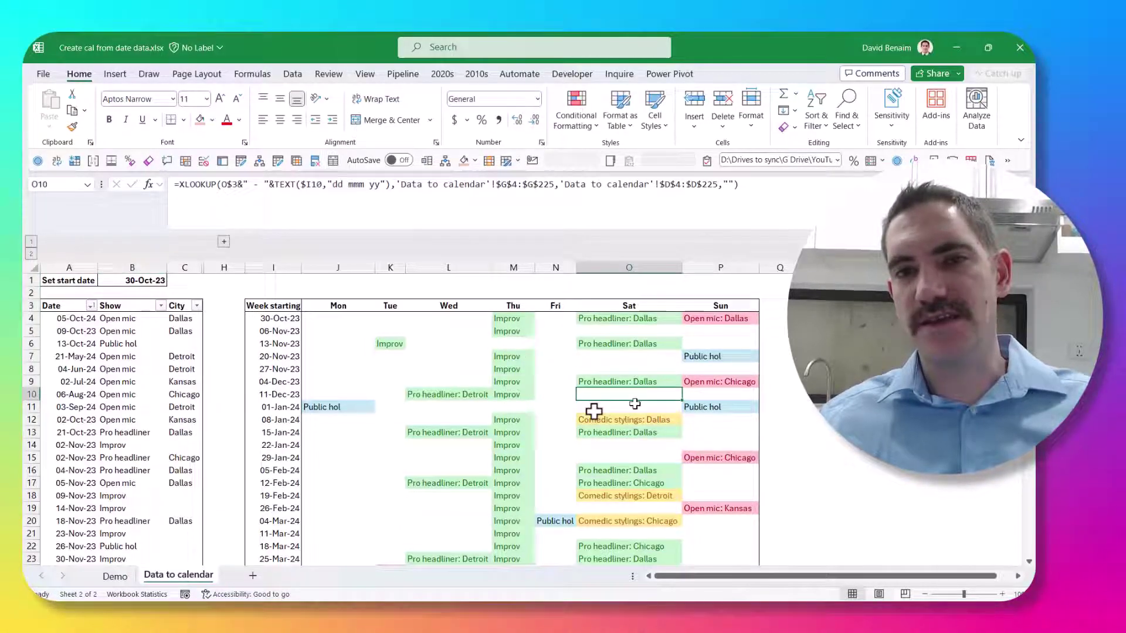
{"action": "left_click", "coordinate": [456, 381]}
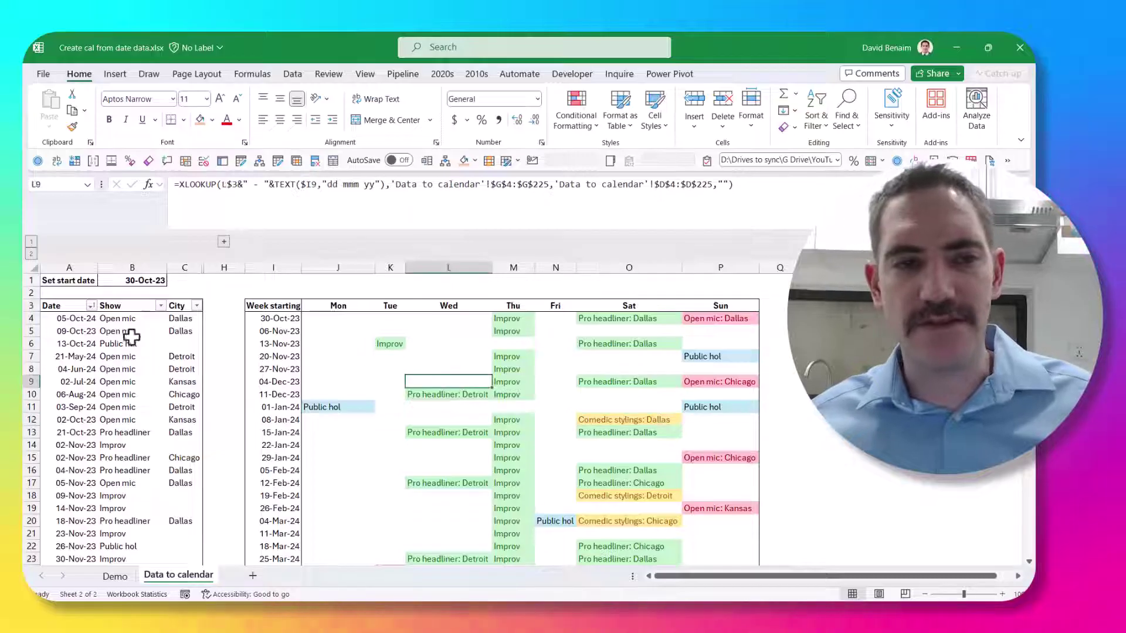
Step: Undo the start date change and change the first show's date in A4 to 05-Oct-23
{"action": "left_click", "coordinate": [88, 318]}
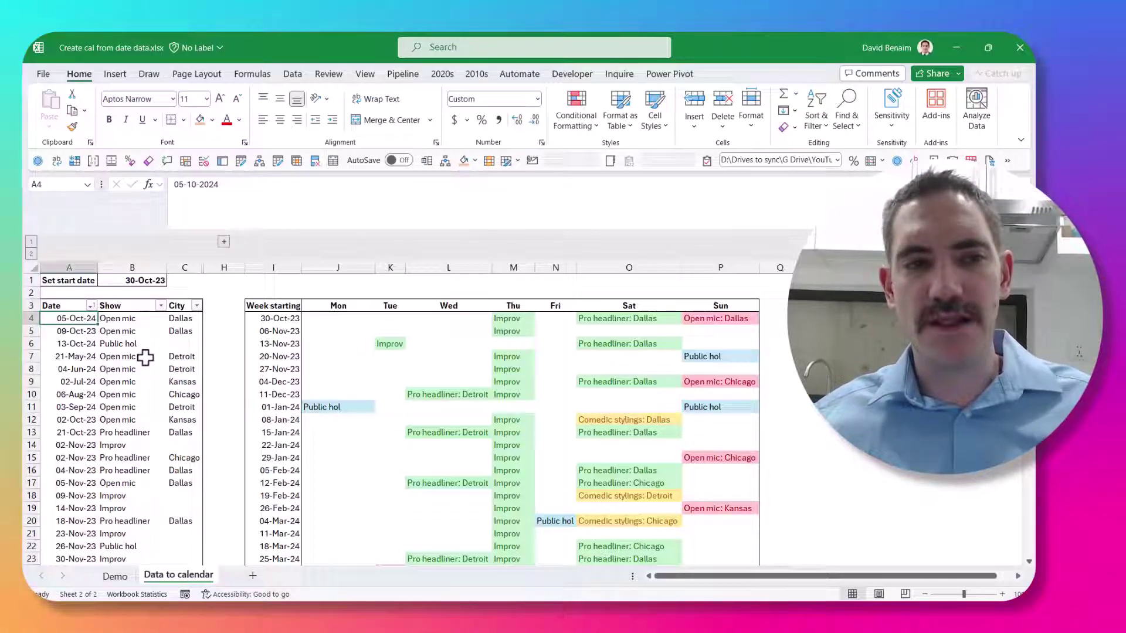
{"action": "key", "text": "ctrl+z"}
{"action": "key", "text": "Left"}
{"action": "key", "text": "Down"}
{"action": "key", "text": "Down"}
{"action": "key", "text": "Down"}
{"action": "key", "text": "Down"}
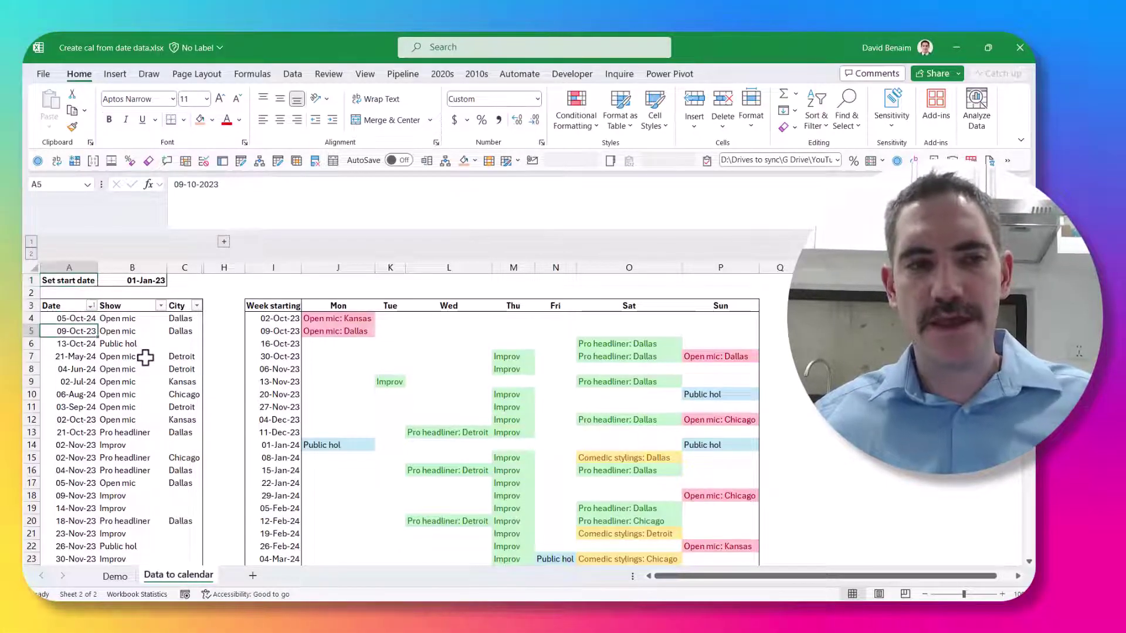
{"action": "key", "text": "Up"}
{"action": "key", "text": "F2"}
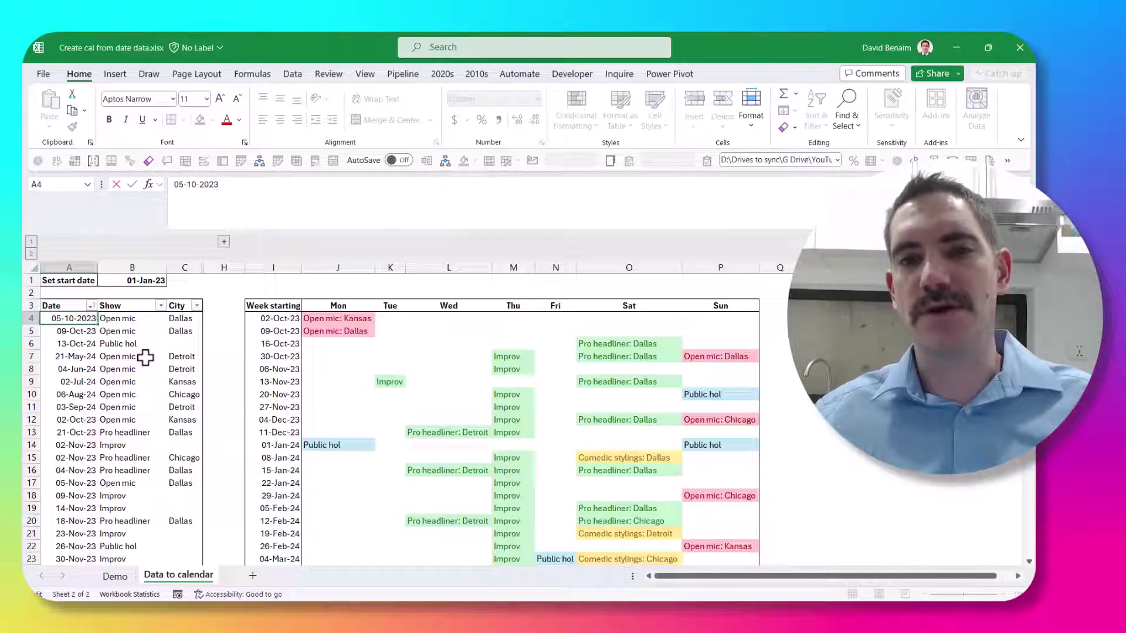
{"action": "key", "text": "Return"}
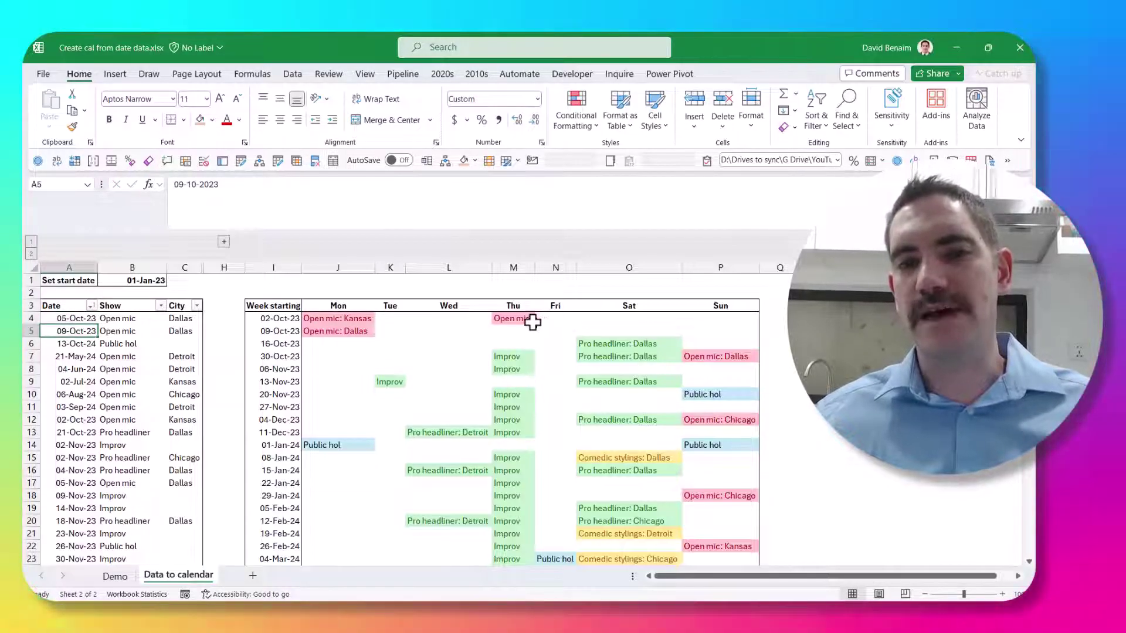
{"action": "left_click", "coordinate": [535, 320]}
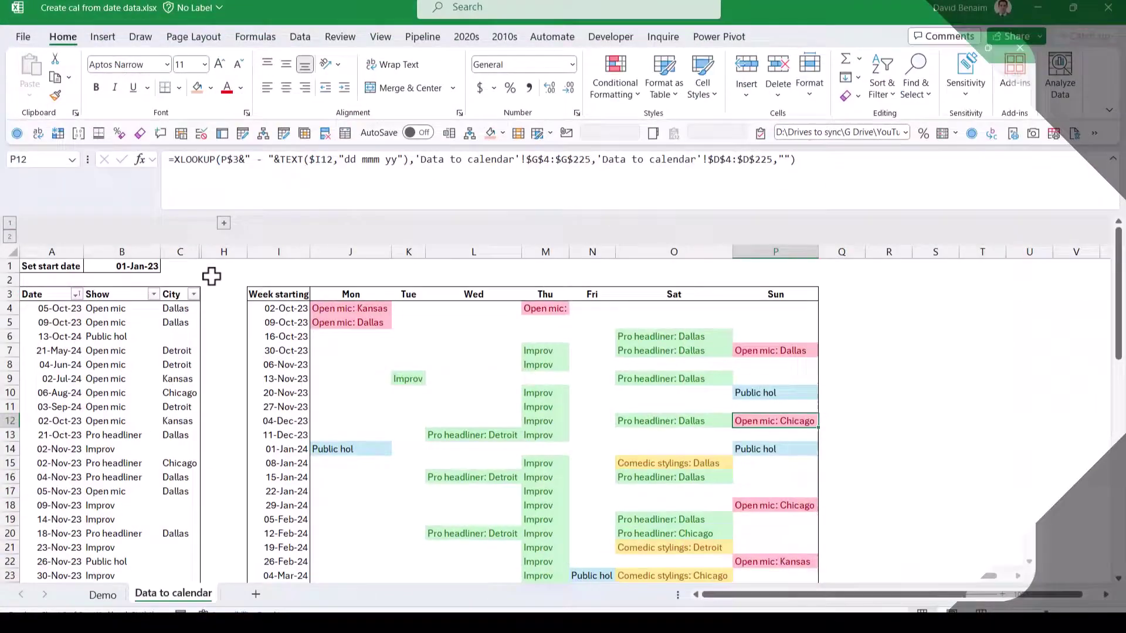
Step: Switch to the Demo sheet and review the show dates, names and cities
{"action": "left_click", "coordinate": [102, 595]}
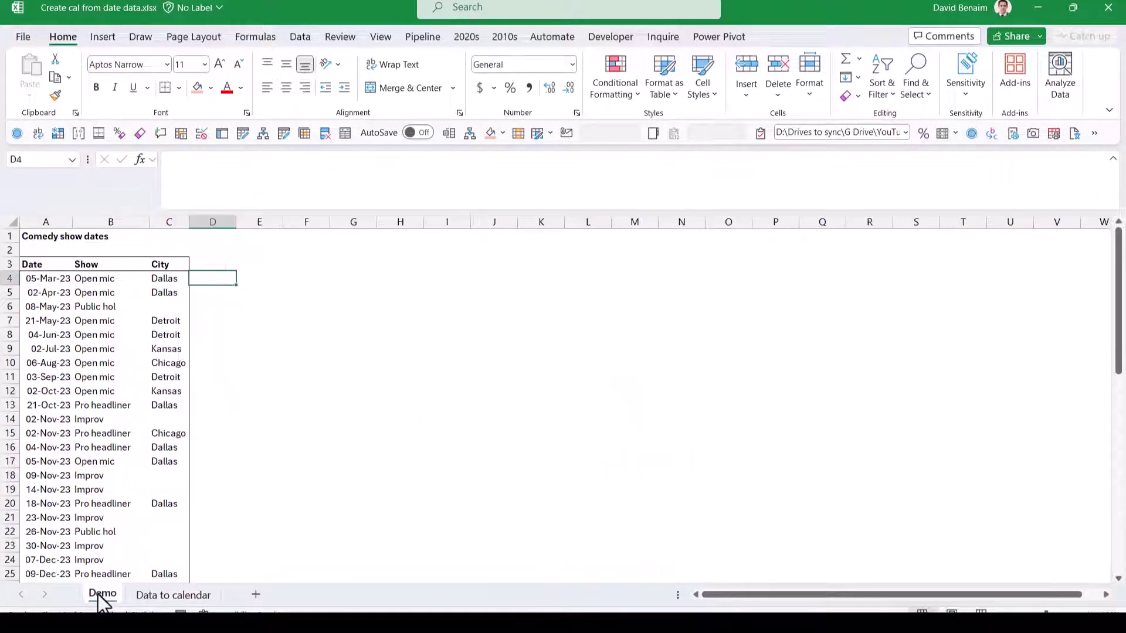
{"action": "left_click_drag", "start_coordinate": [58, 281], "coordinate": [50, 362]}
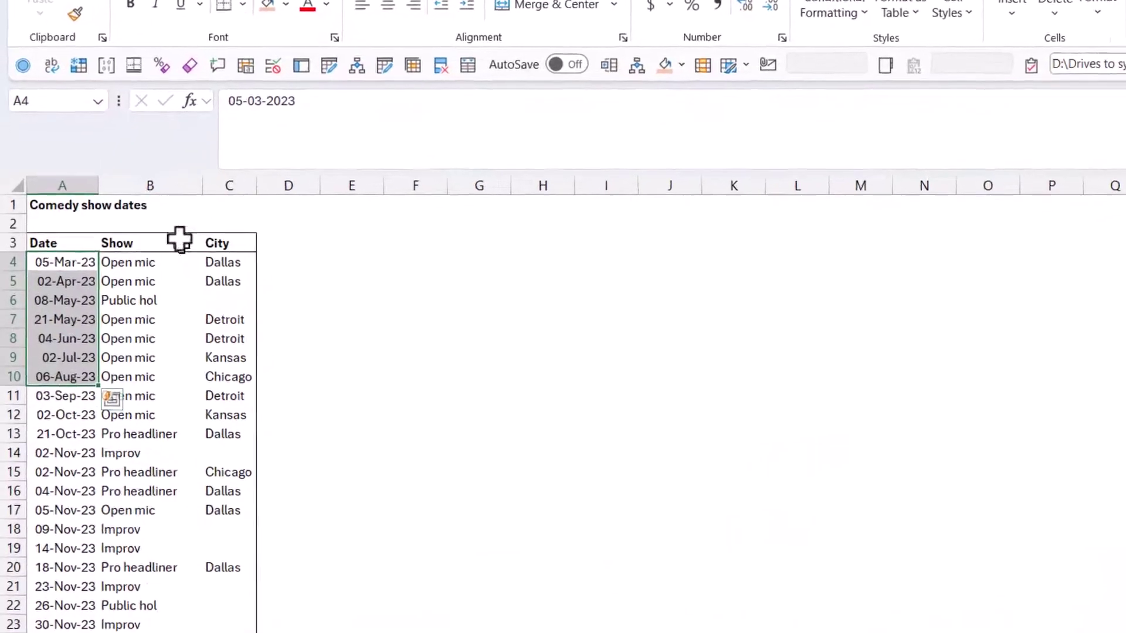
{"action": "left_click_drag", "start_coordinate": [160, 262], "coordinate": [229, 262]}
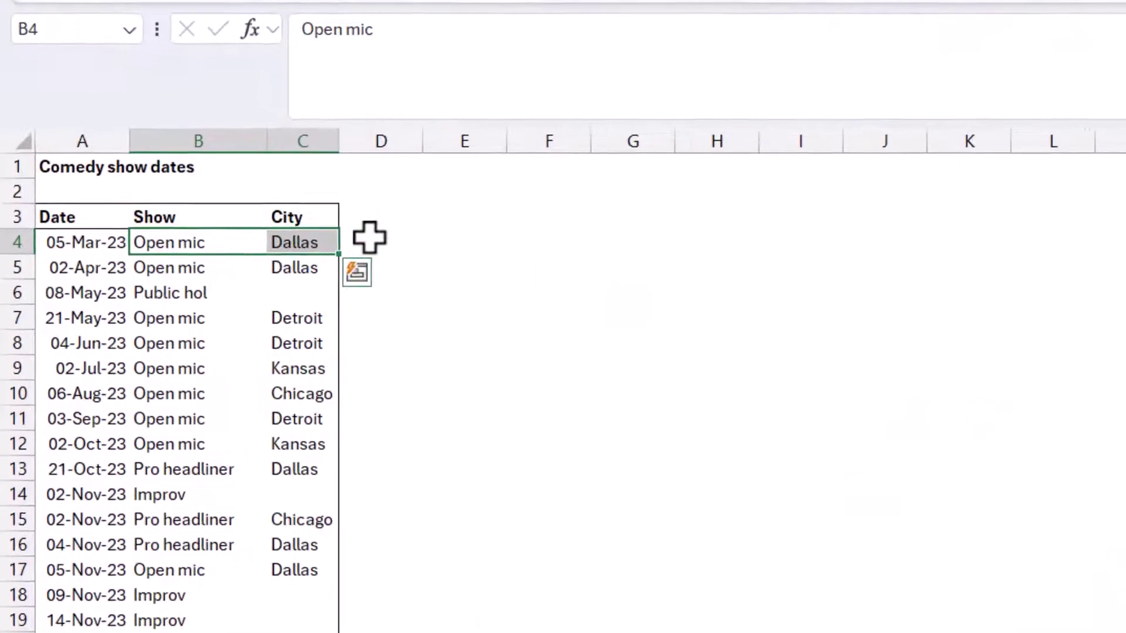
{"action": "left_click", "coordinate": [286, 262]}
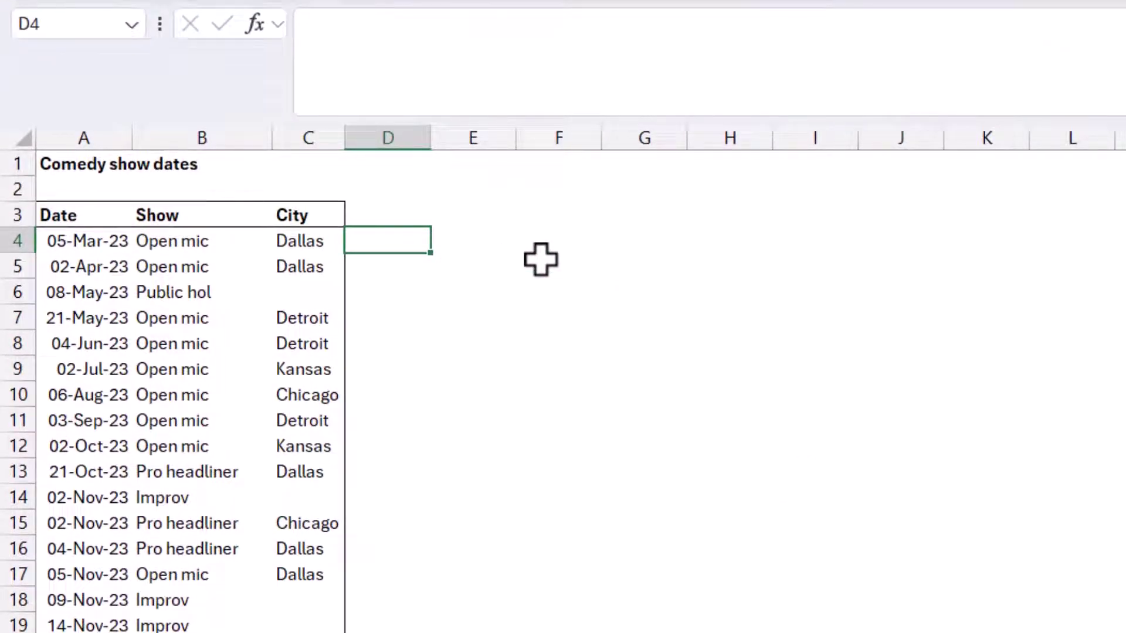
Step: Try =WEEKDAY(A4) in D4:D9, then clear the weekday numbers
{"action": "type", "text": "="}
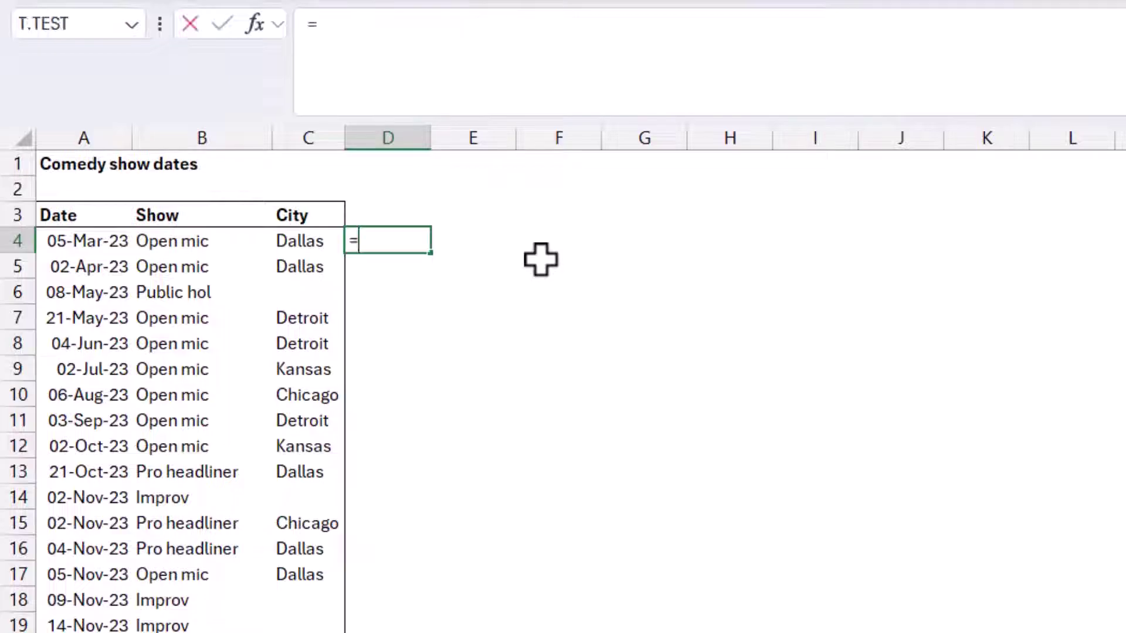
{"action": "type", "text": "week"}
{"action": "key", "text": "Tab"}
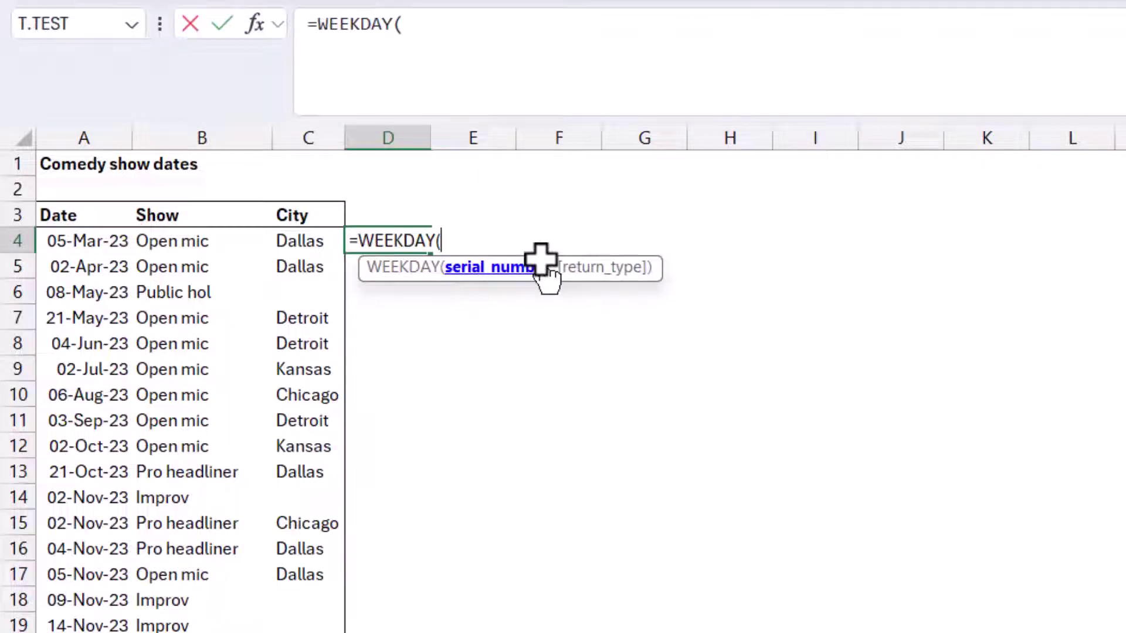
{"action": "key", "text": "Left"}
{"action": "key", "text": "Left"}
{"action": "key", "text": "Left"}
{"action": "type", "text": ")"}
{"action": "key", "text": "Return"}
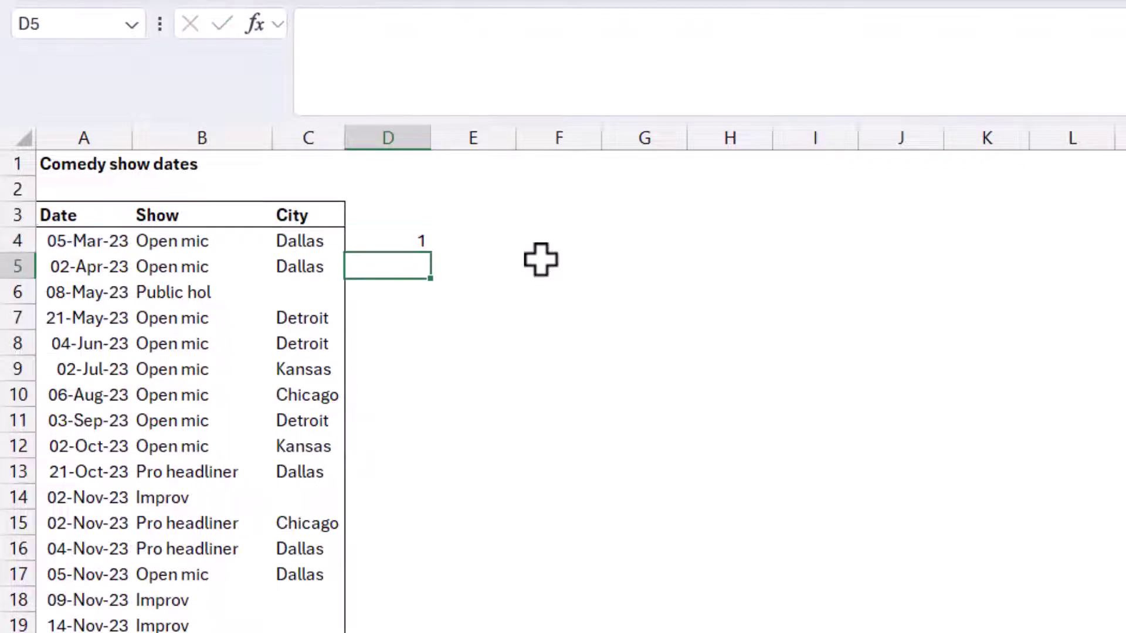
{"action": "key", "text": "Up"}
{"action": "key", "text": "shift+Down"}
{"action": "key", "text": "shift+Down"}
{"action": "key", "text": "shift+Down"}
{"action": "key", "text": "shift+Down"}
{"action": "key", "text": "shift+Down"}
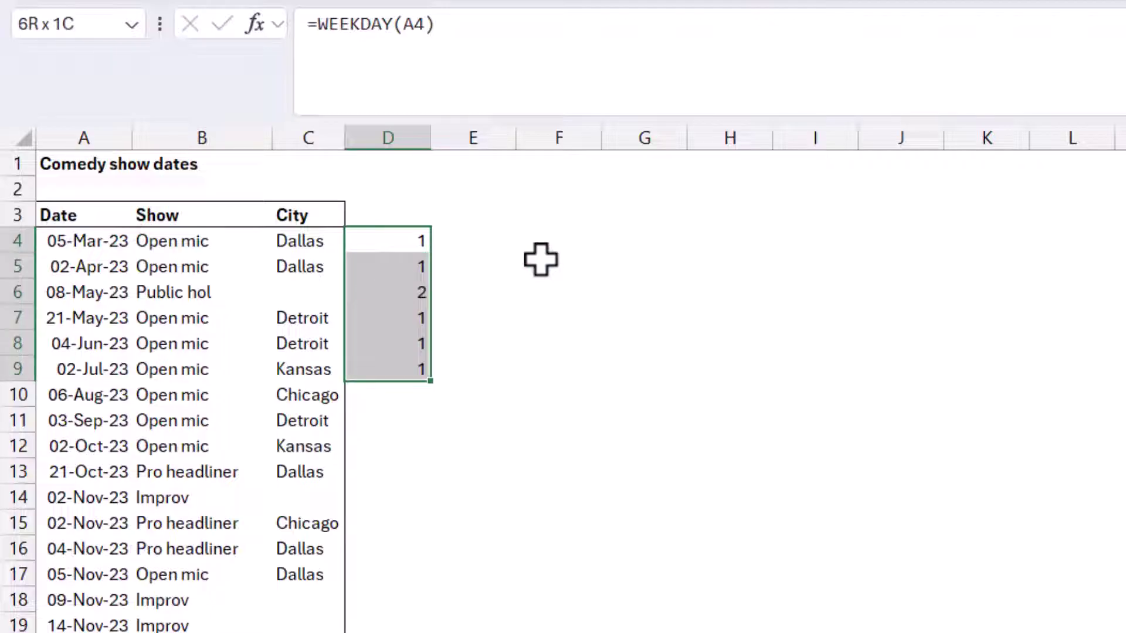
{"action": "key", "text": "Delete"}
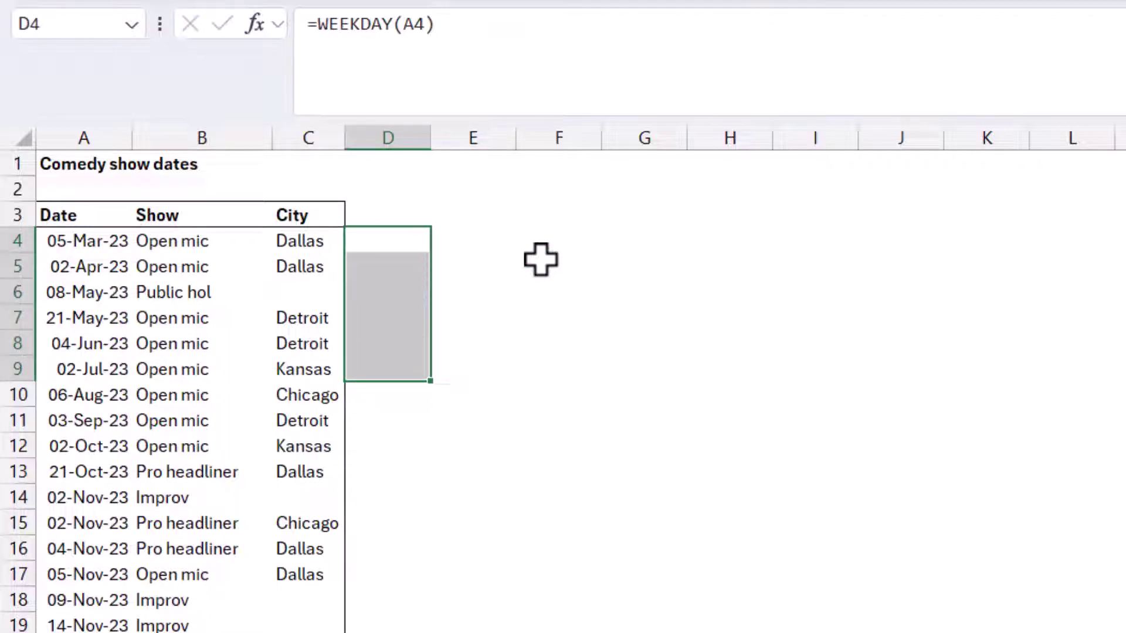
{"action": "key", "text": "Right"}
{"action": "key", "text": "Left"}
Step: Enter =TEXT(A4,"ddd") in D4 and fill it down the show list
{"action": "type", "text": "=tex"}
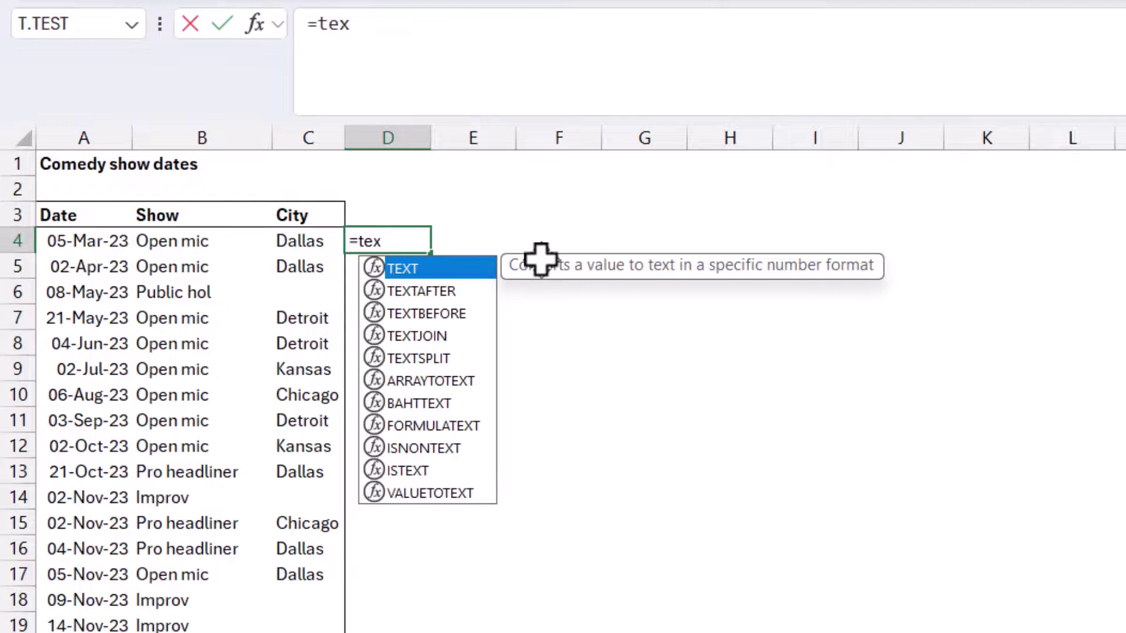
{"action": "key", "text": "Tab"}
{"action": "key", "text": "Left"}
{"action": "key", "text": "Left"}
{"action": "key", "text": "Left"}
{"action": "type", "text": ","}
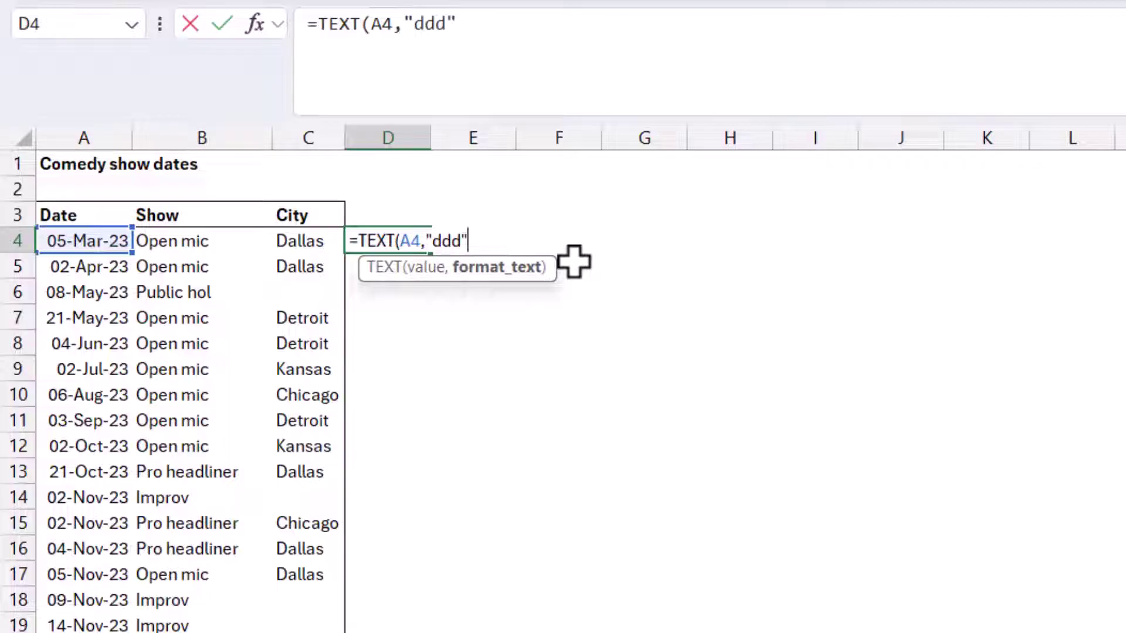
{"action": "key", "text": "Return"}
{"action": "key", "text": "Up"}
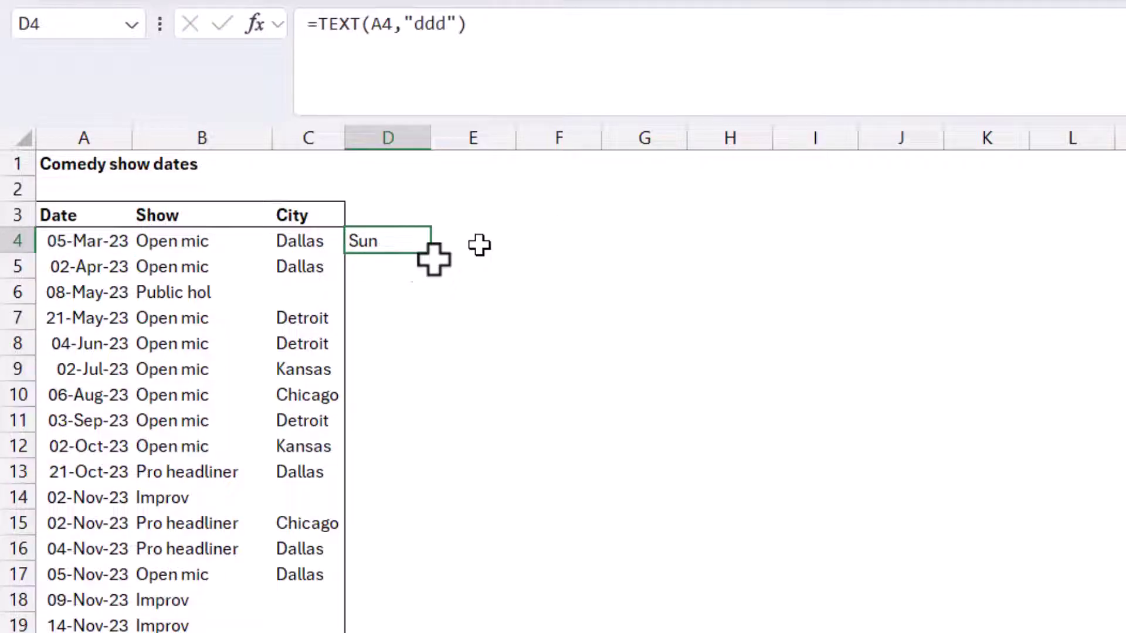
{"action": "double_click", "coordinate": [434, 258]}
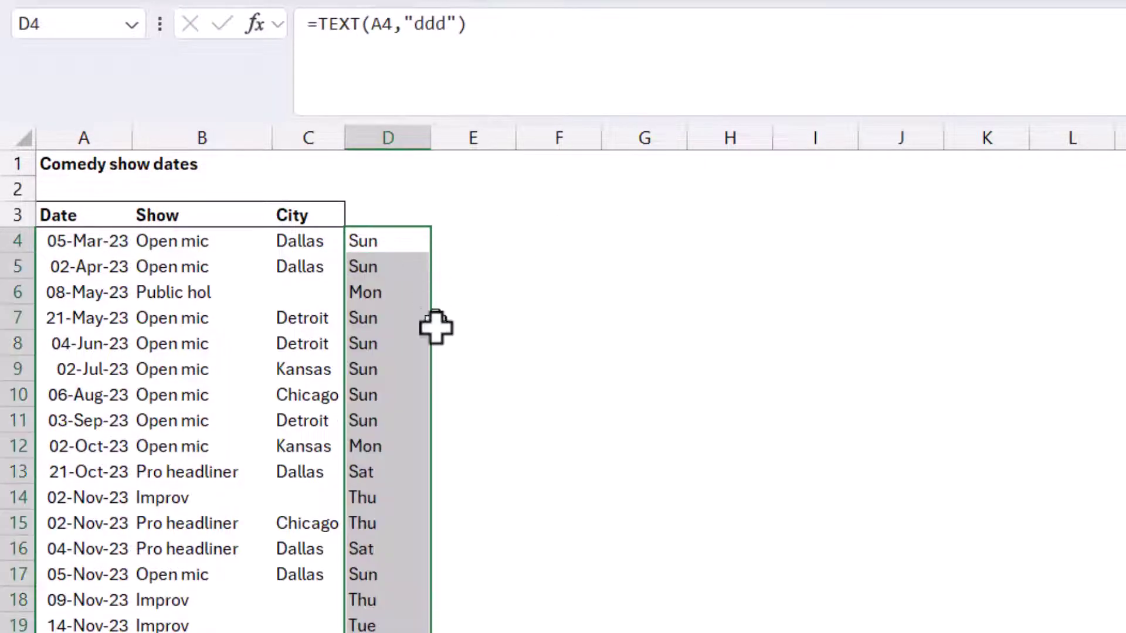
{"action": "scroll", "coordinate": [434, 349], "scroll_direction": "down", "scroll_amount": 20}
{"action": "scroll", "coordinate": [434, 351], "scroll_direction": "up", "scroll_amount": 20}
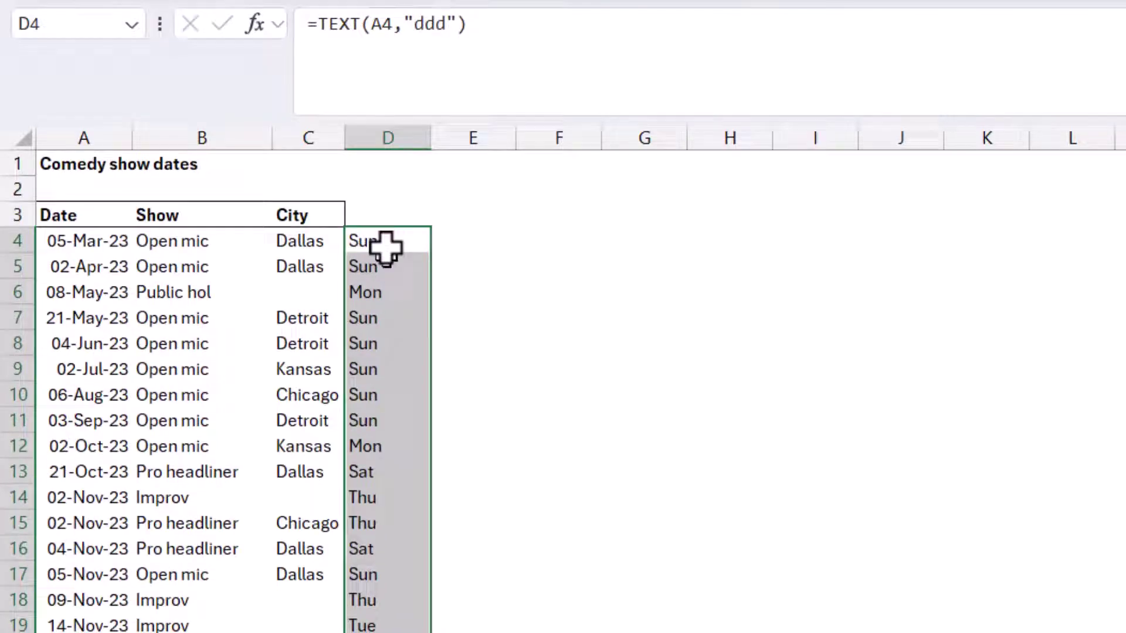
{"action": "left_click", "coordinate": [381, 212]}
{"action": "left_click", "coordinate": [450, 238]}
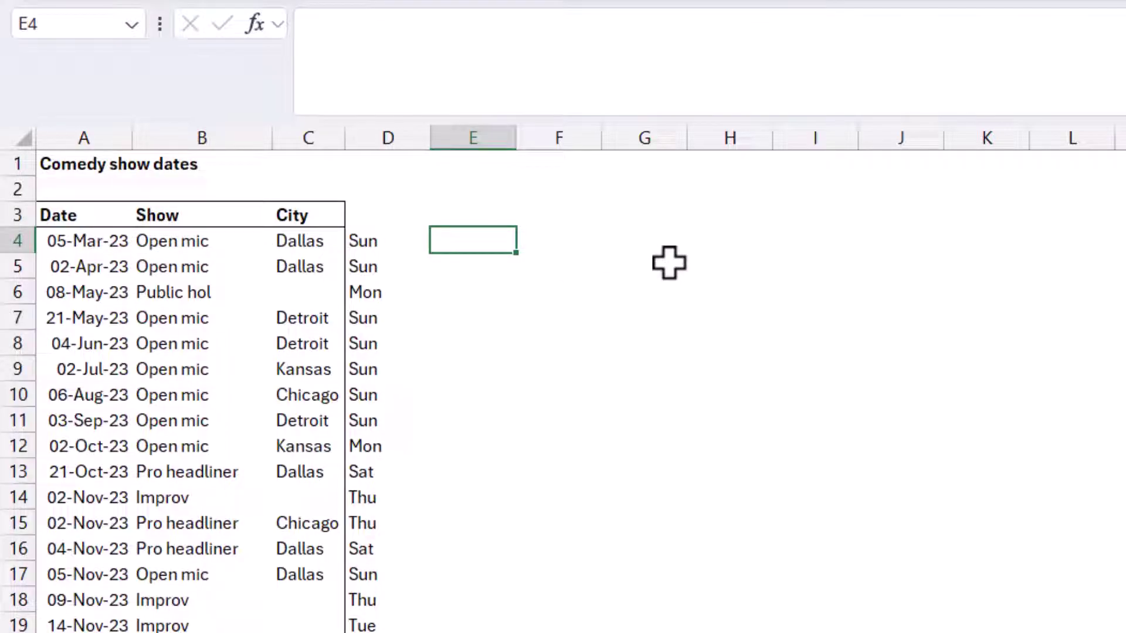
Step: Enter =WEEKDAY(A4,3) in E4, giving 6 with Monday counted as 0
{"action": "type", "text": "=week"}
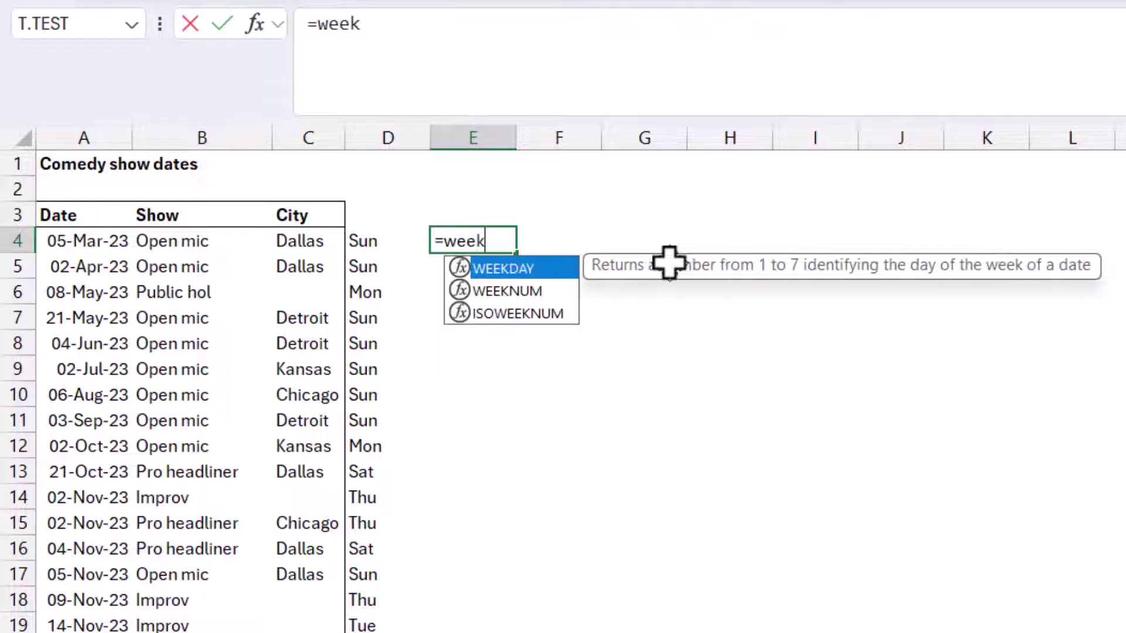
{"action": "key", "text": "Tab"}
{"action": "key", "text": "Left"}
{"action": "key", "text": "Left"}
{"action": "key", "text": "Left"}
{"action": "key", "text": "Left"}
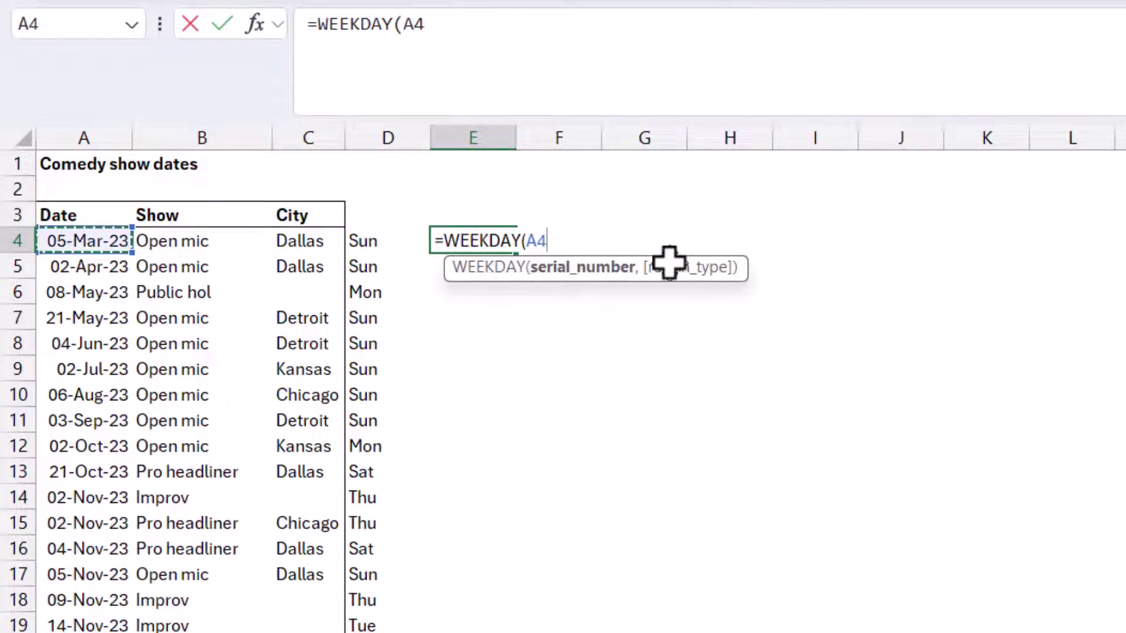
{"action": "type", "text": ","}
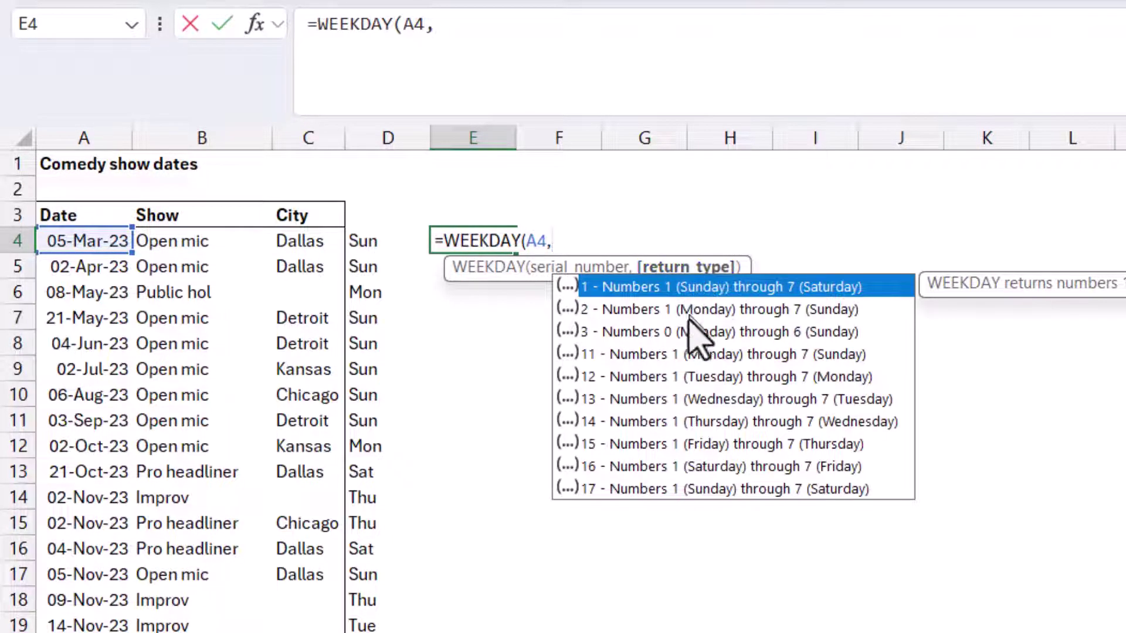
{"action": "left_click", "coordinate": [666, 332]}
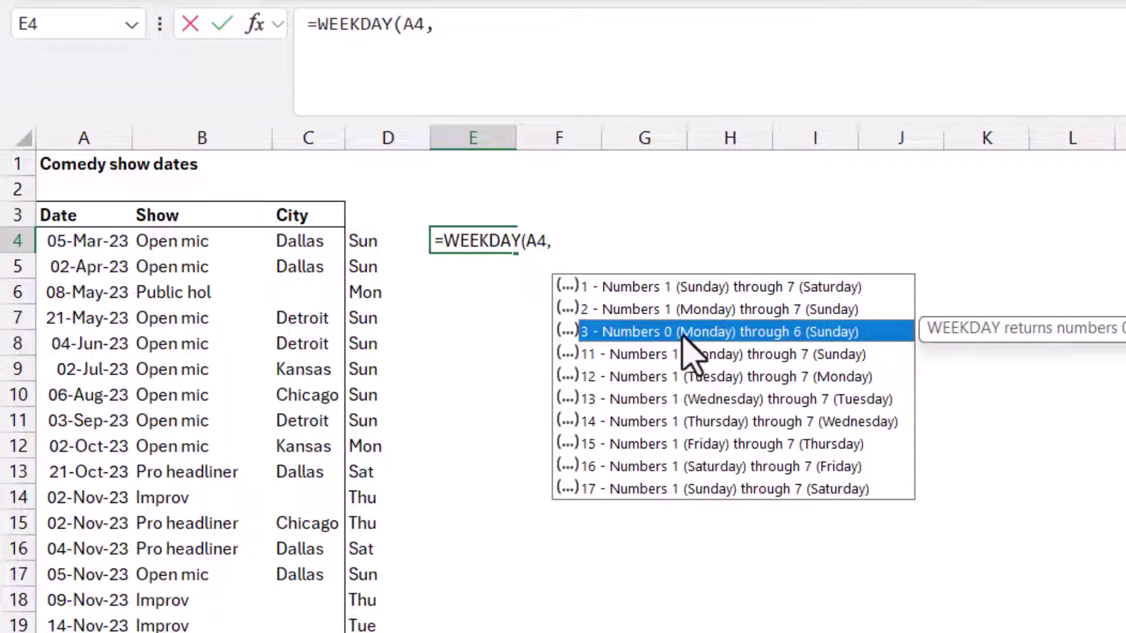
{"action": "double_click", "coordinate": [812, 333]}
{"action": "type", "text": ")"}
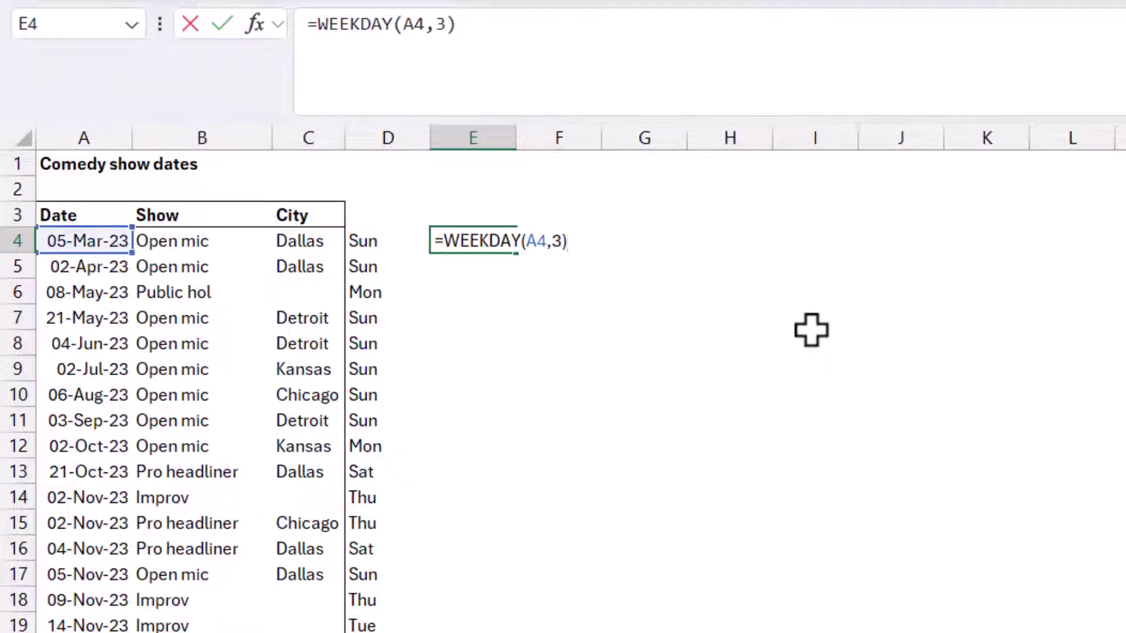
{"action": "key", "text": "Return"}
{"action": "key", "text": "Up"}
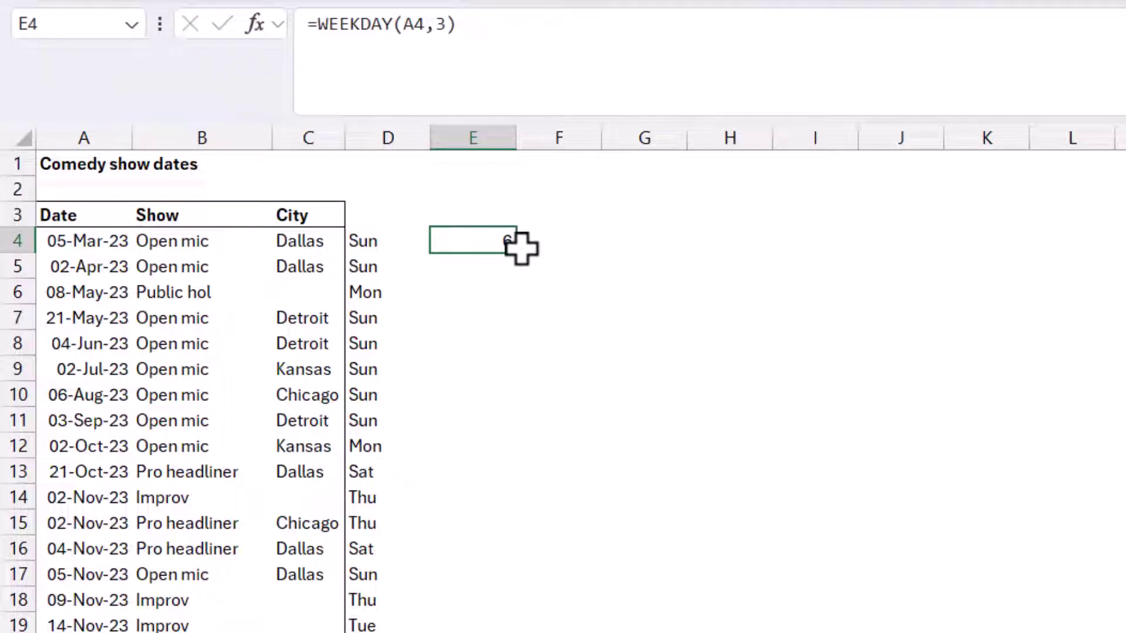
Step: Change E4 to =A4-WEEKDAY(A4,3) so it shows Monday 27-Feb-23
{"action": "left_click", "coordinate": [317, 30]}
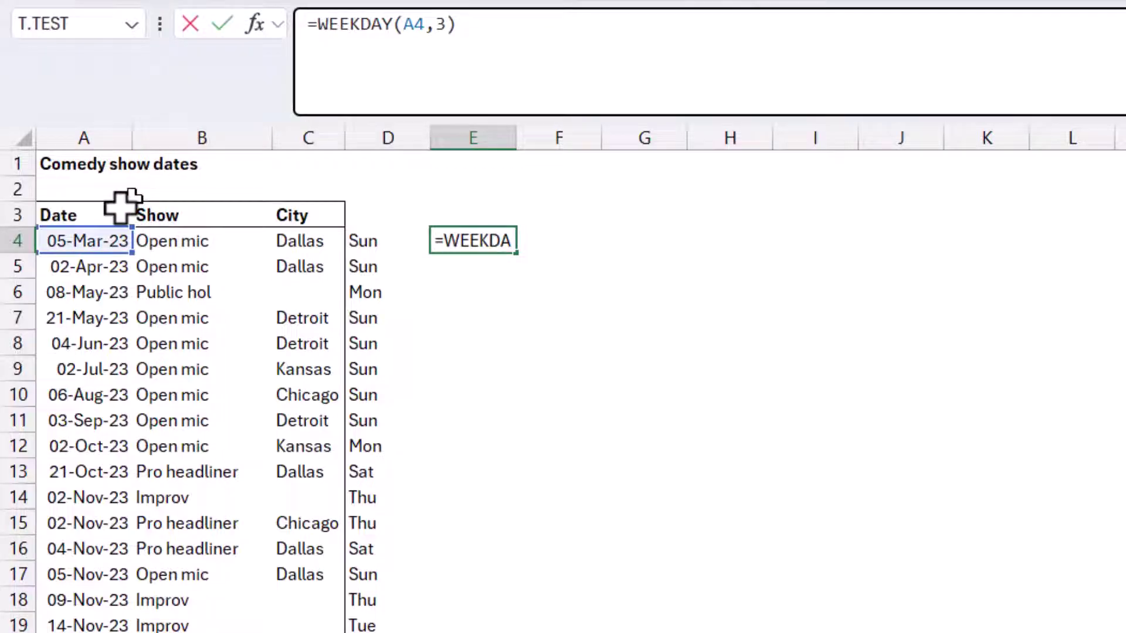
{"action": "left_click", "coordinate": [91, 239]}
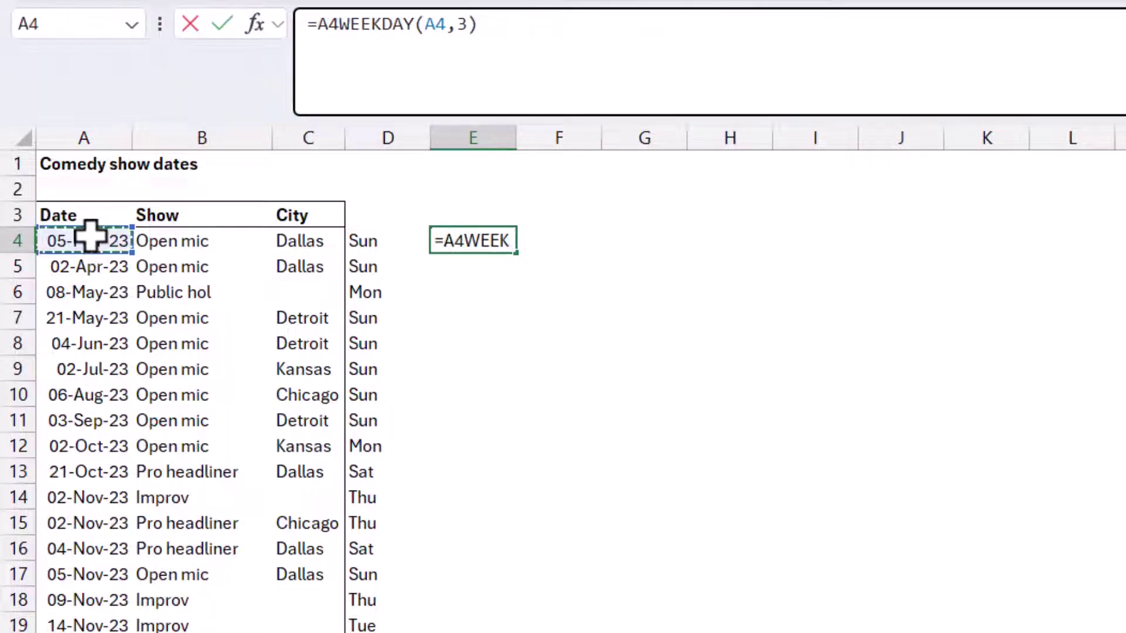
{"action": "type", "text": "-"}
{"action": "key", "text": "Return"}
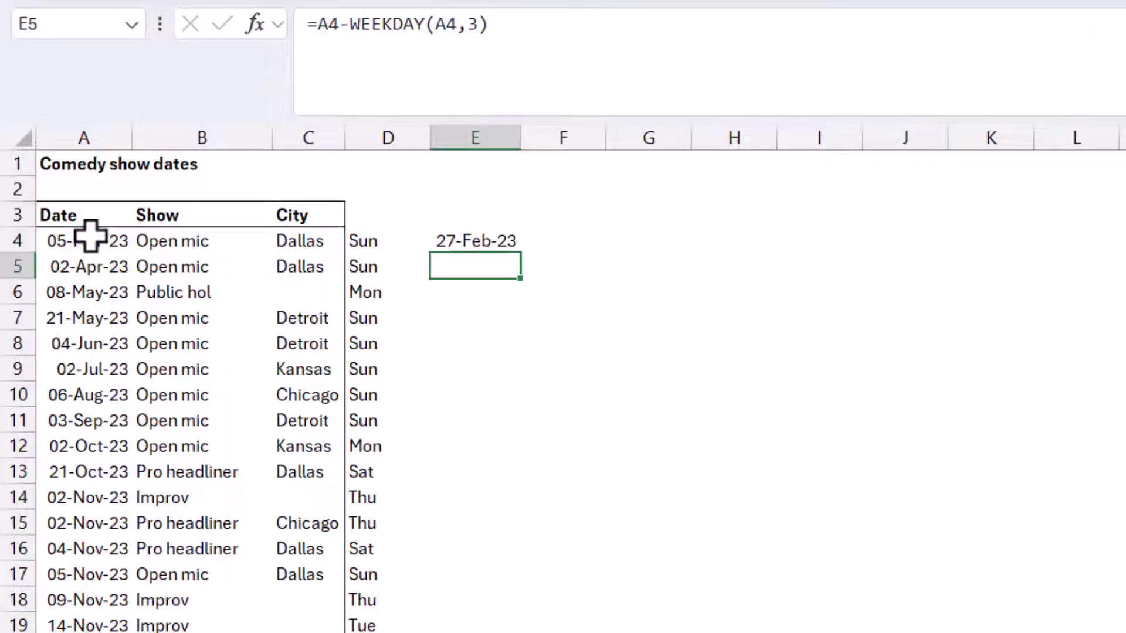
{"action": "key", "text": "Up"}
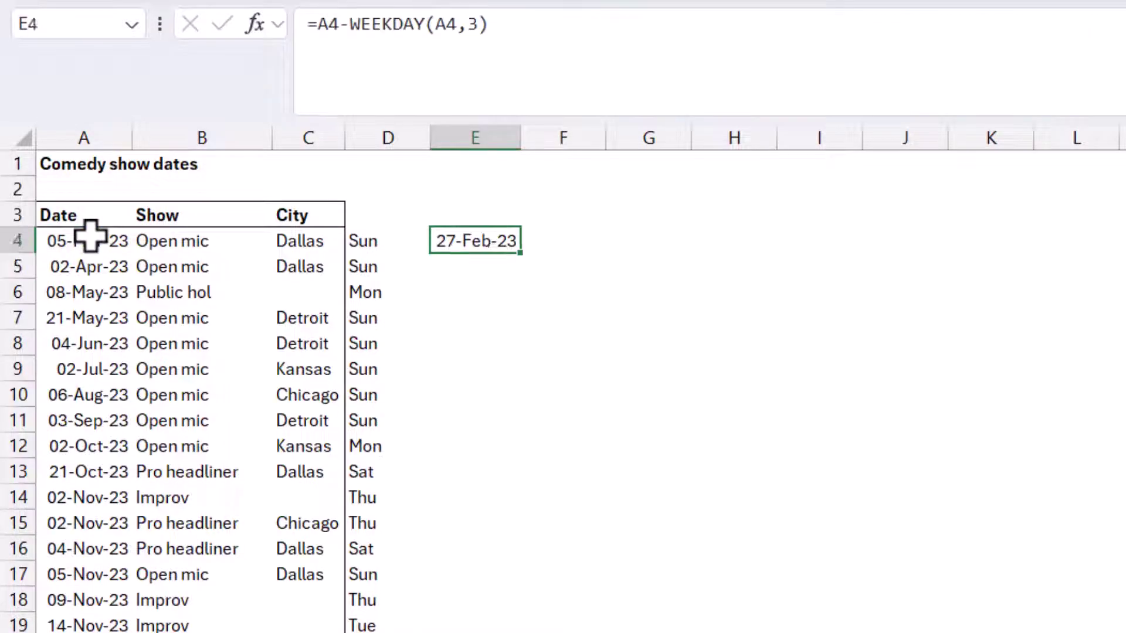
Step: Fill the week-start formula down column E and format it as ddd dd-mmm-yy
{"action": "double_click", "coordinate": [521, 252]}
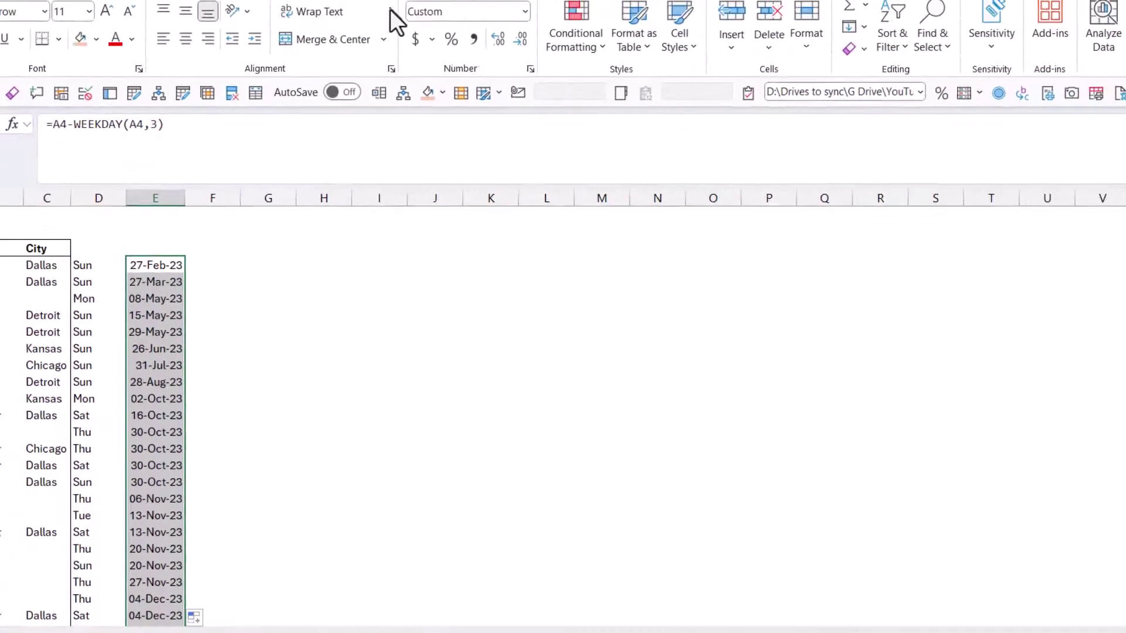
{"action": "left_click", "coordinate": [525, 70]}
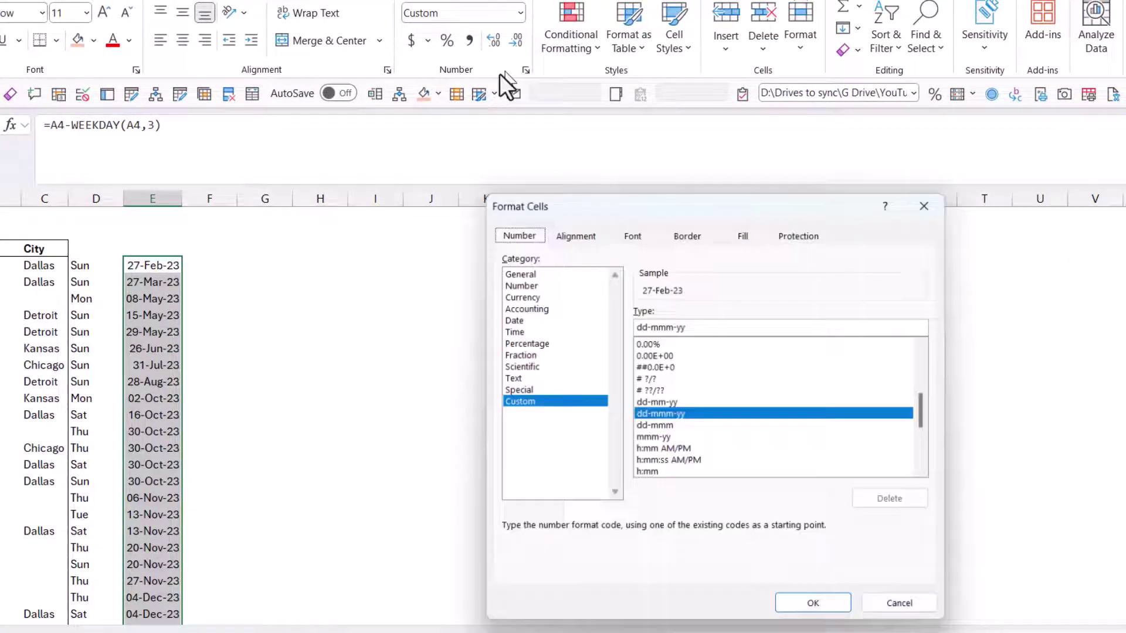
{"action": "left_click", "coordinate": [635, 326]}
{"action": "type", "text": "ddd"}
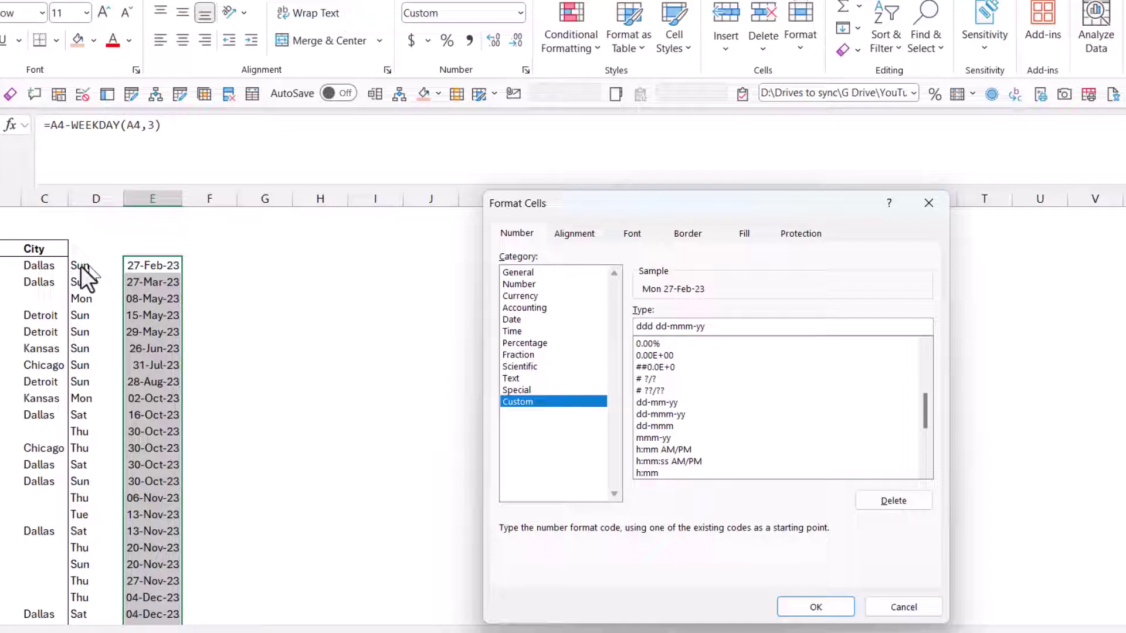
{"action": "left_click", "coordinate": [816, 607]}
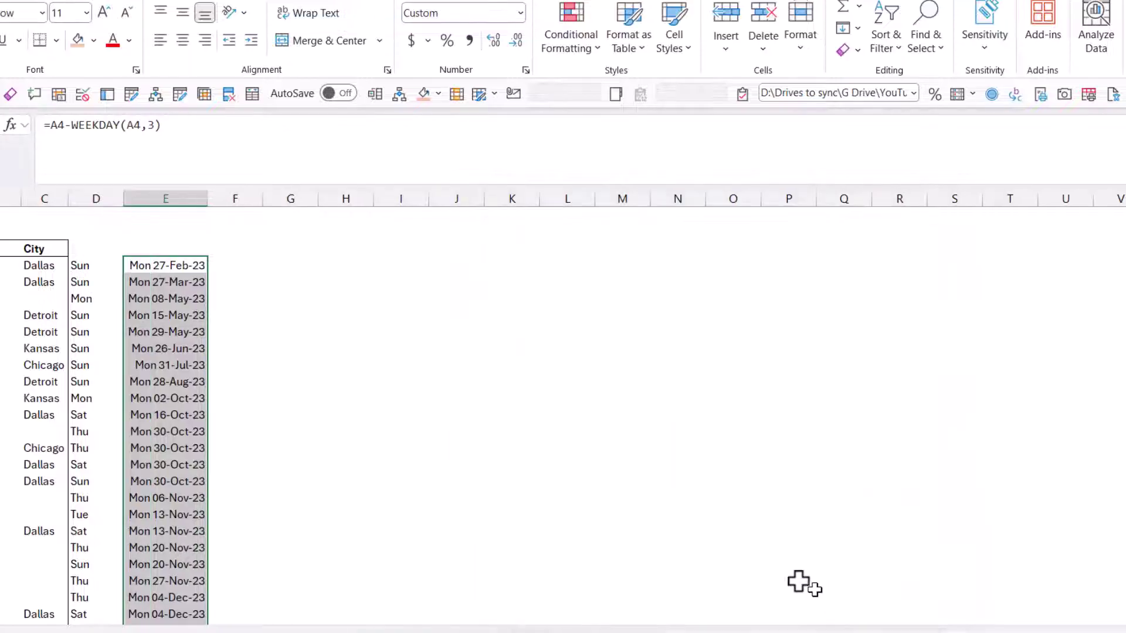
{"action": "scroll", "coordinate": [162, 342], "scroll_direction": "down", "scroll_amount": 5}
{"action": "scroll", "coordinate": [162, 341], "scroll_direction": "down", "scroll_amount": 9}
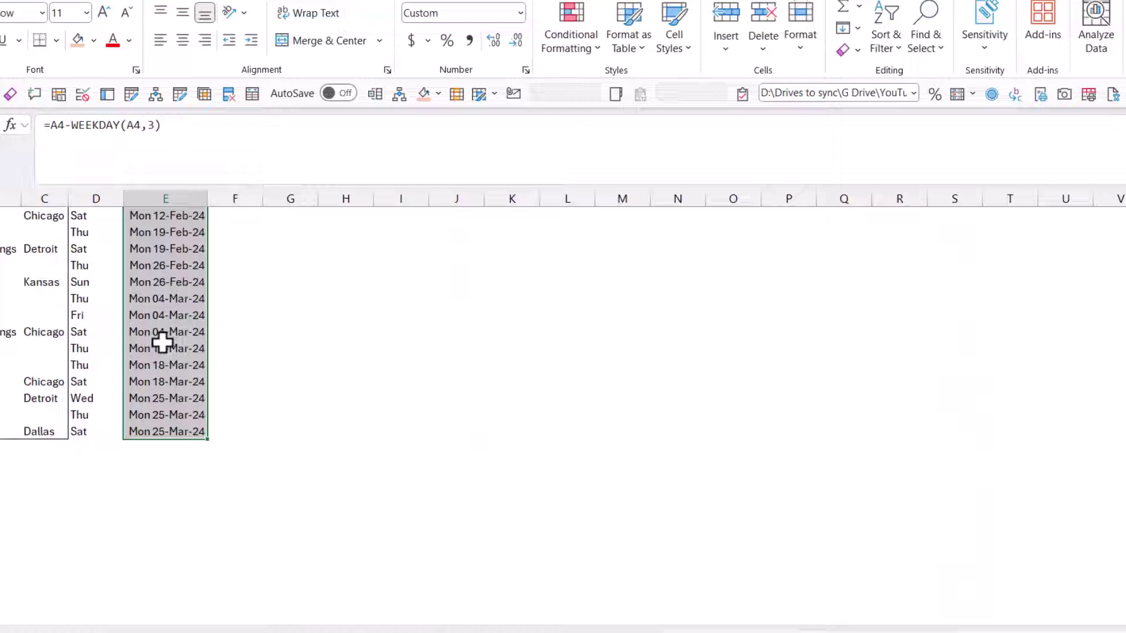
{"action": "scroll", "coordinate": [162, 342], "scroll_direction": "up", "scroll_amount": 14}
{"action": "left_click", "coordinate": [165, 278]}
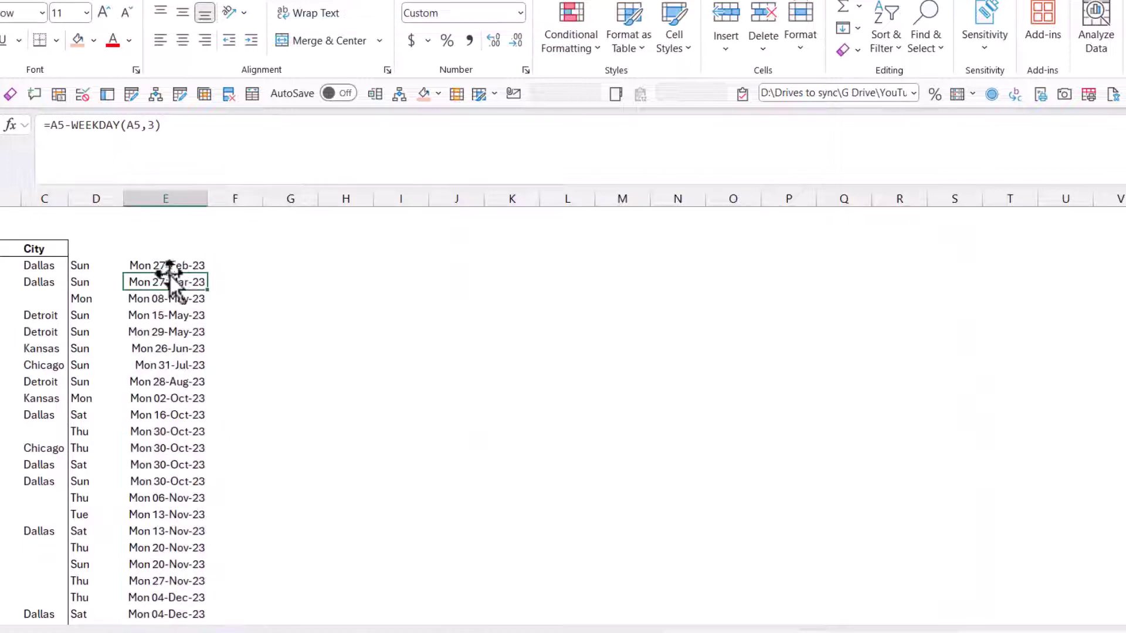
{"action": "key", "text": "ctrl+Page_Down"}
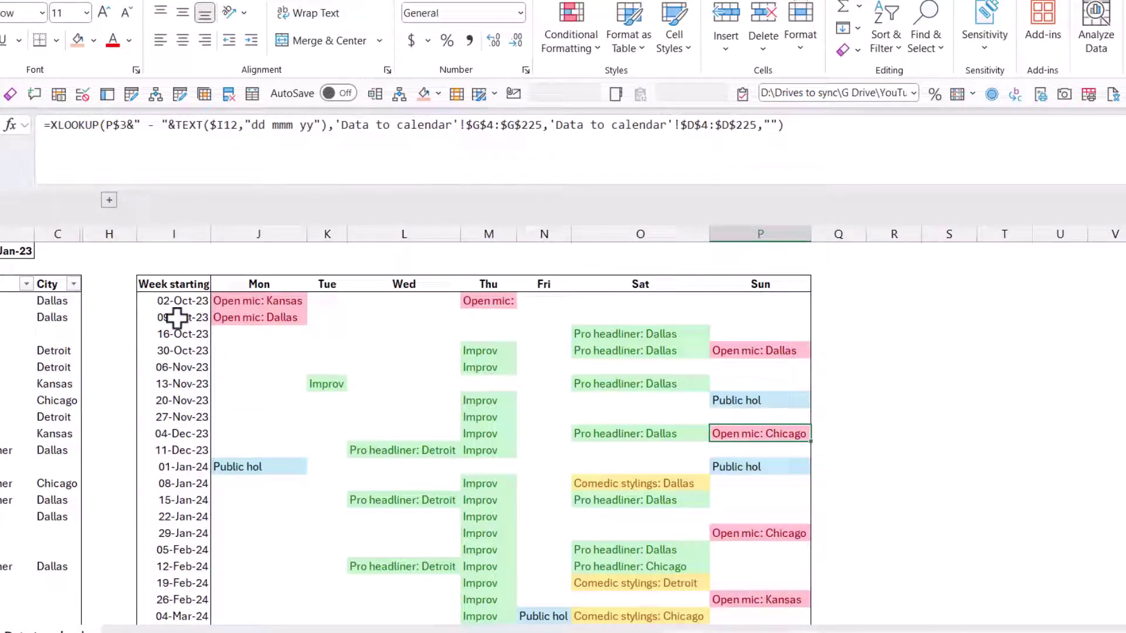
{"action": "left_click", "coordinate": [183, 303]}
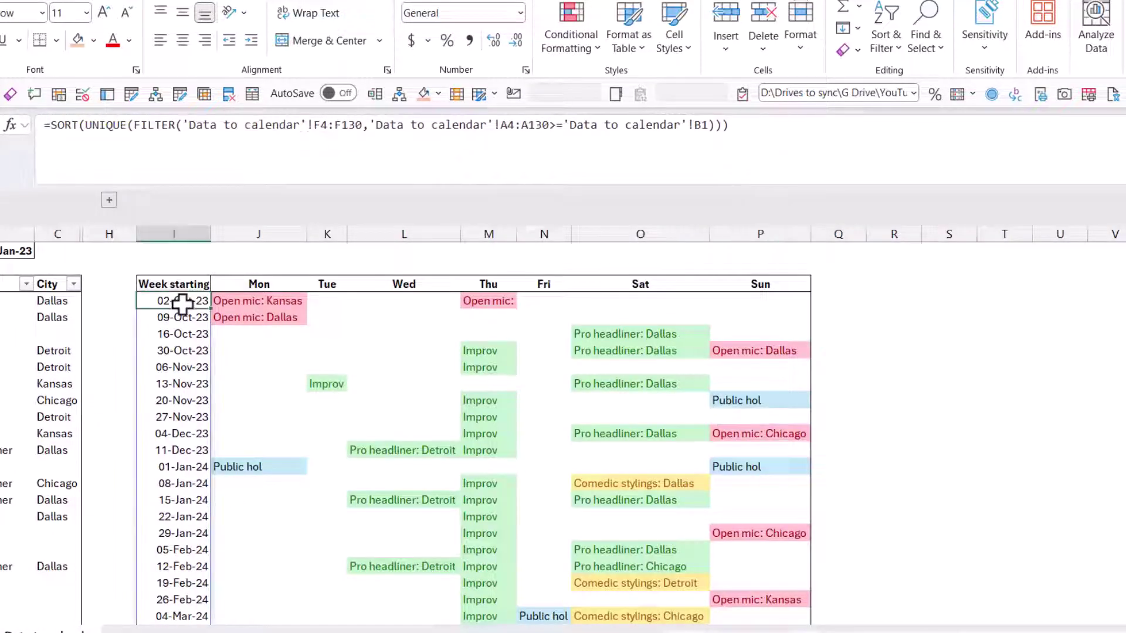
{"action": "left_click", "coordinate": [262, 281]}
{"action": "left_click", "coordinate": [404, 284]}
{"action": "left_click", "coordinate": [544, 284]}
{"action": "left_click", "coordinate": [630, 285]}
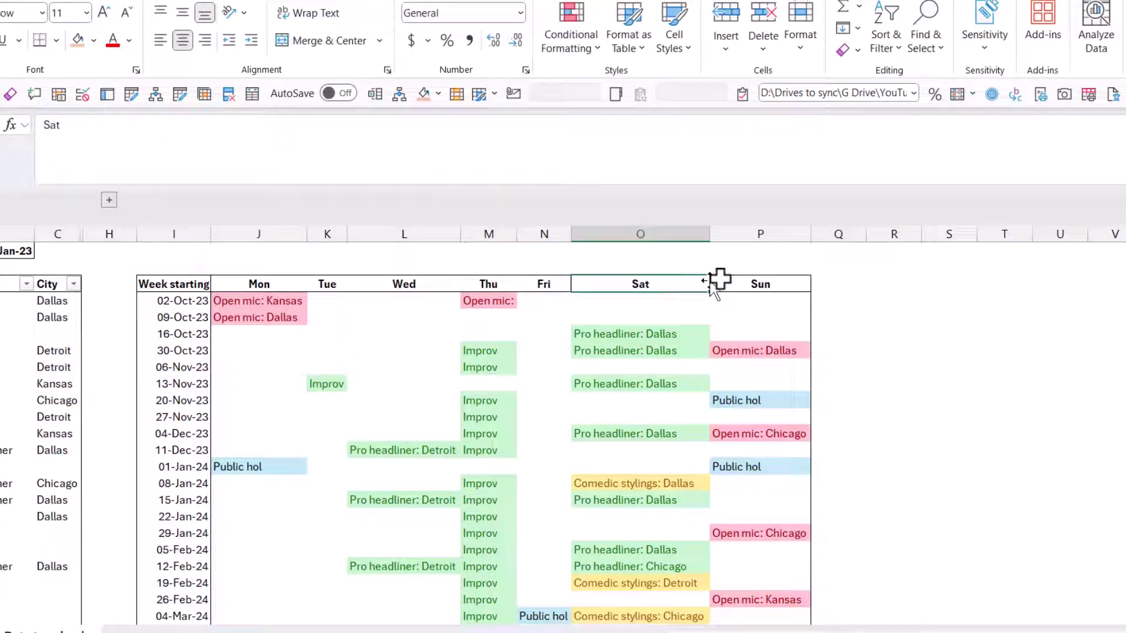
{"action": "left_click", "coordinate": [737, 283]}
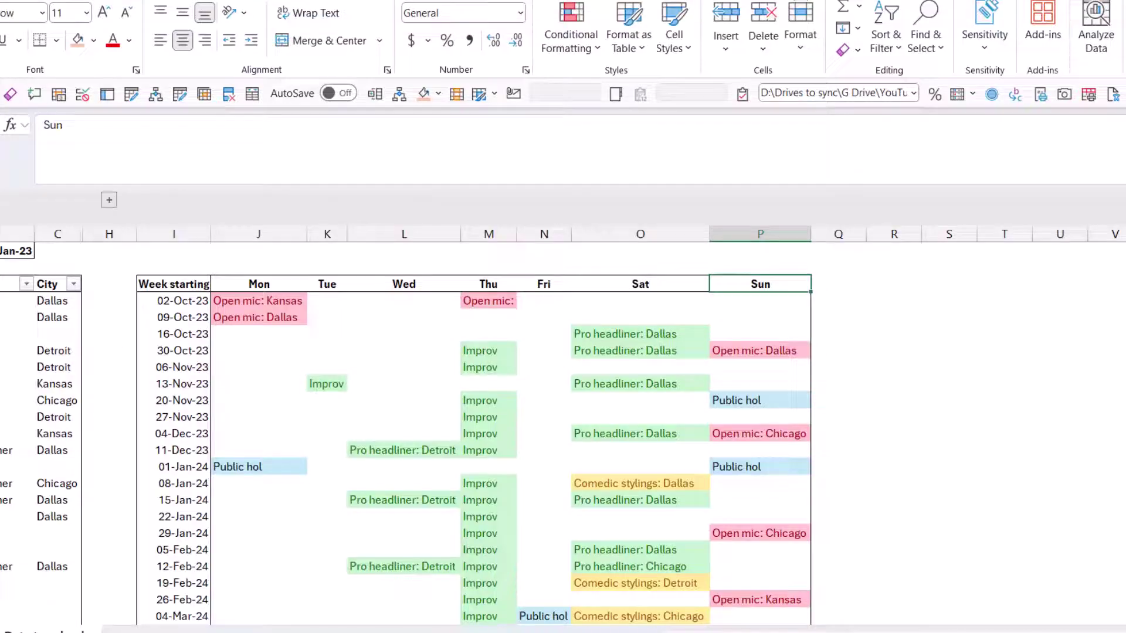
{"action": "left_click", "coordinate": [18, 300]}
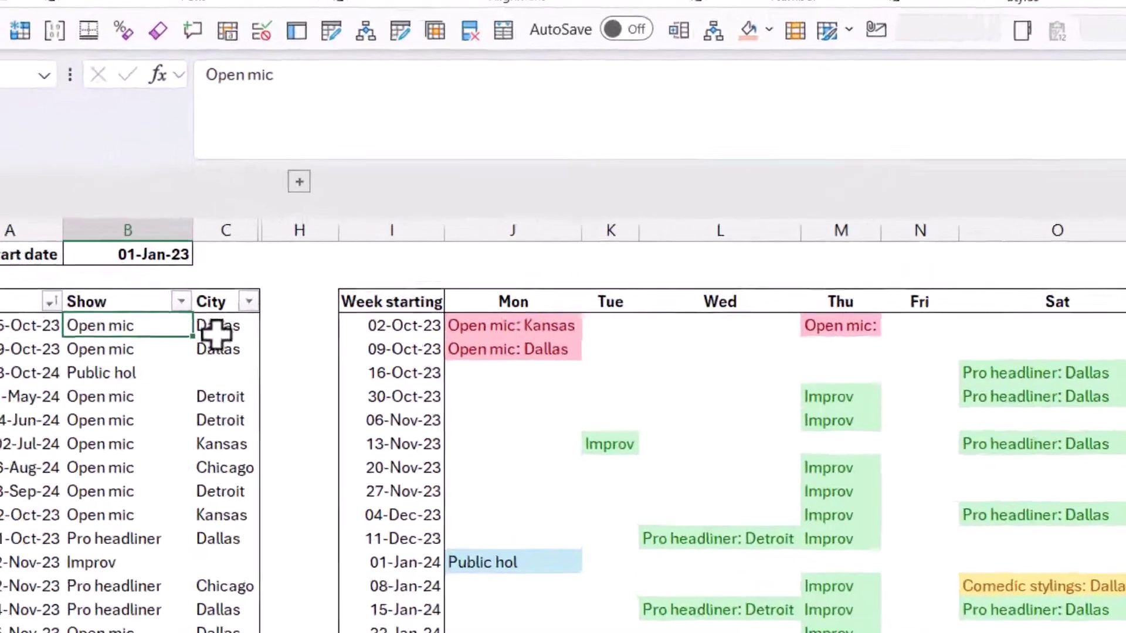
{"action": "left_click", "coordinate": [56, 302]}
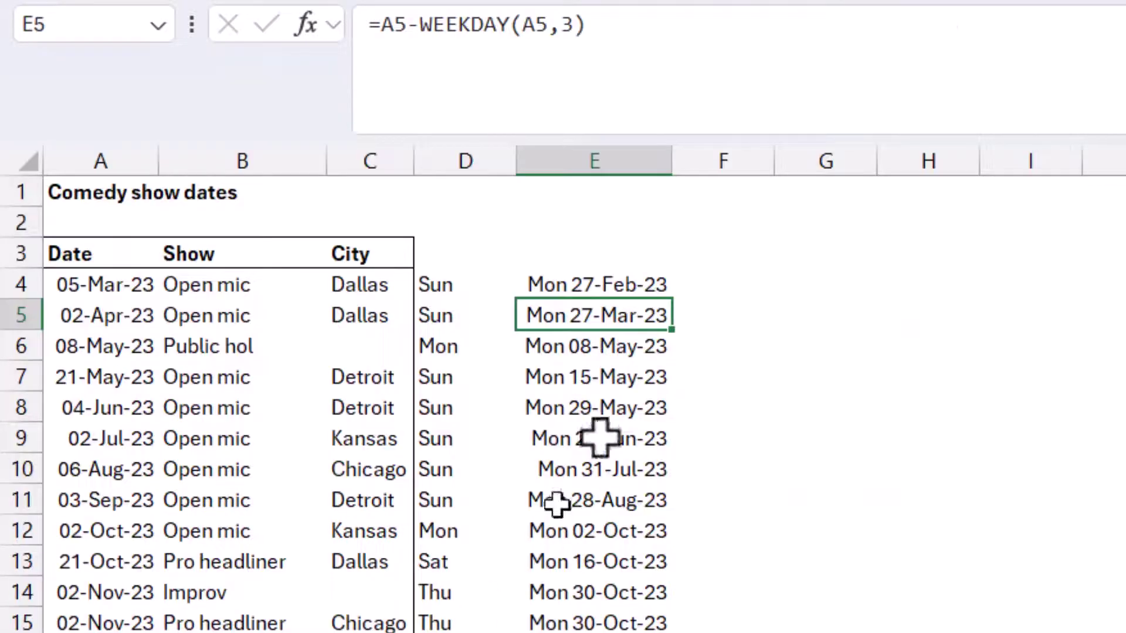
{"action": "left_click", "coordinate": [751, 284]}
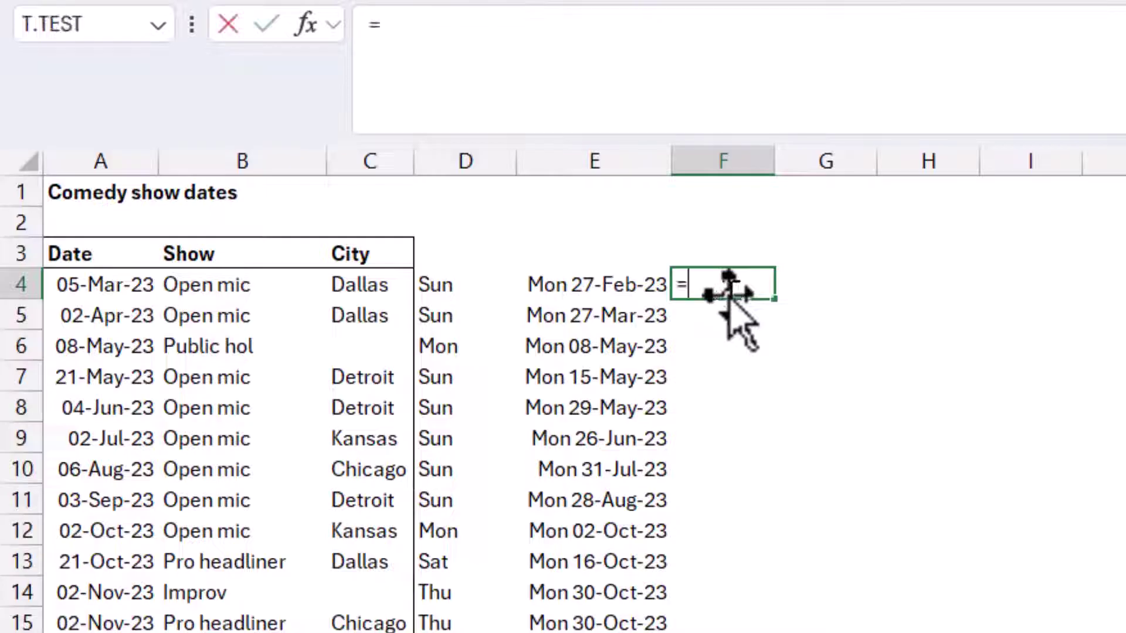
Step: Join the show name and city in F4 with =B4&C4
{"action": "type", "text": "="}
{"action": "key", "text": "Left"}
{"action": "key", "text": "Left"}
{"action": "key", "text": "Left"}
{"action": "key", "text": "Left"}
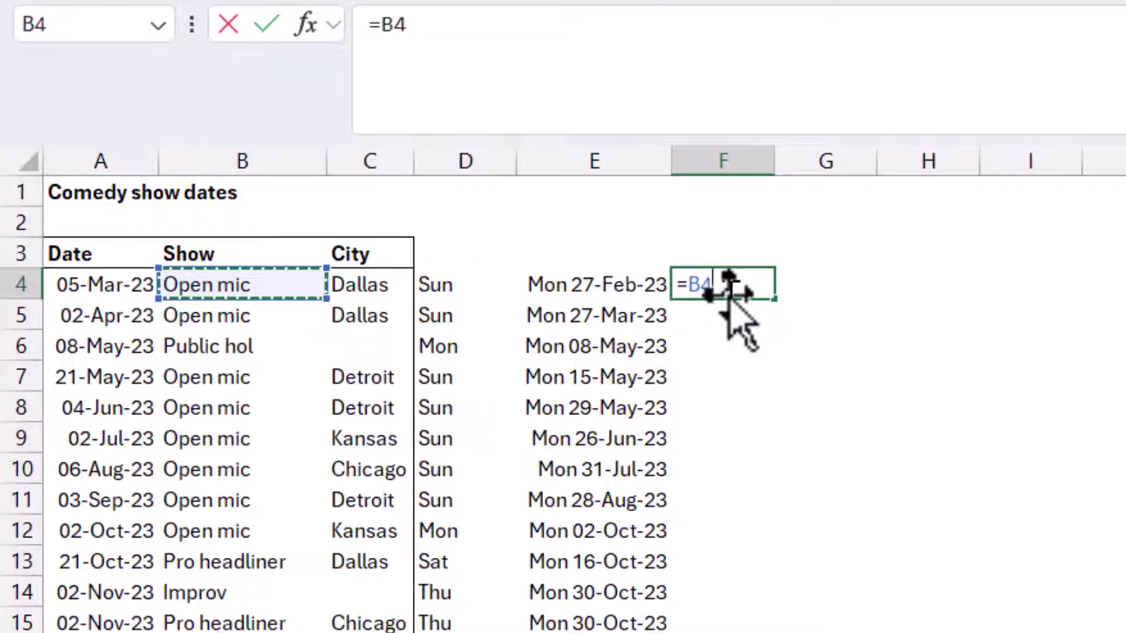
{"action": "type", "text": "&"}
{"action": "key", "text": "Left"}
{"action": "key", "text": "Left"}
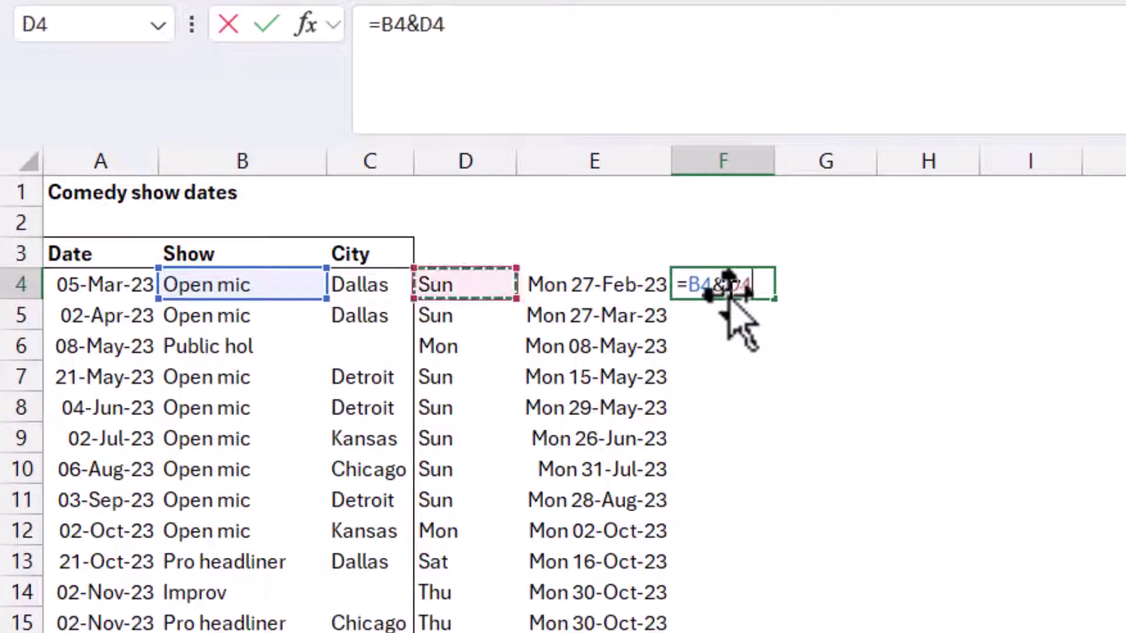
{"action": "key", "text": "Left"}
{"action": "key", "text": "Return"}
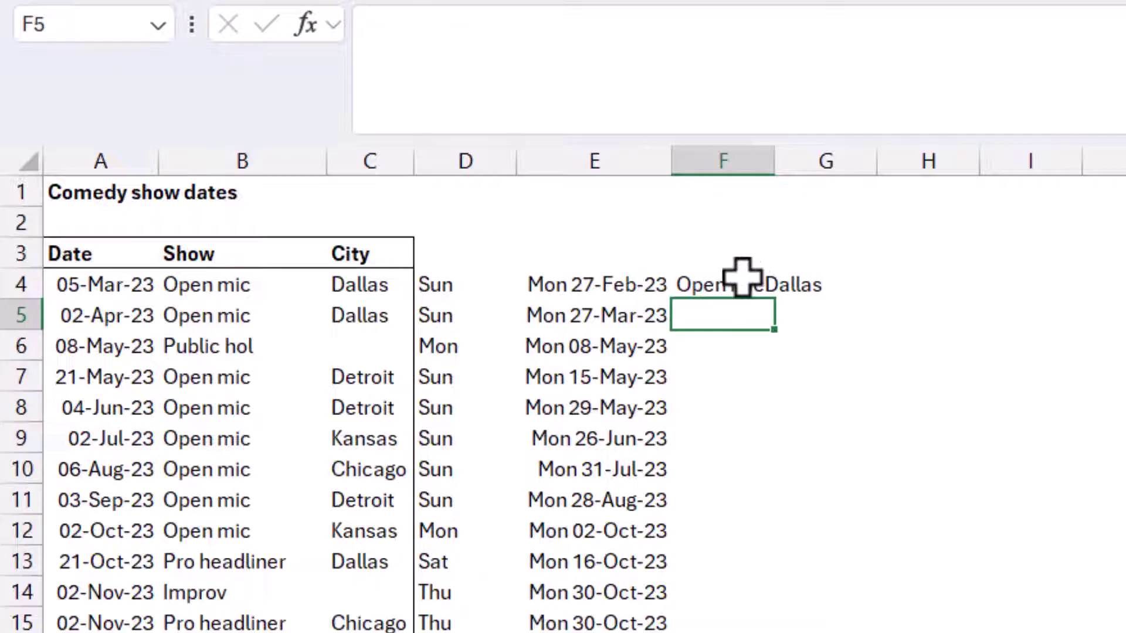
{"action": "left_click", "coordinate": [724, 284]}
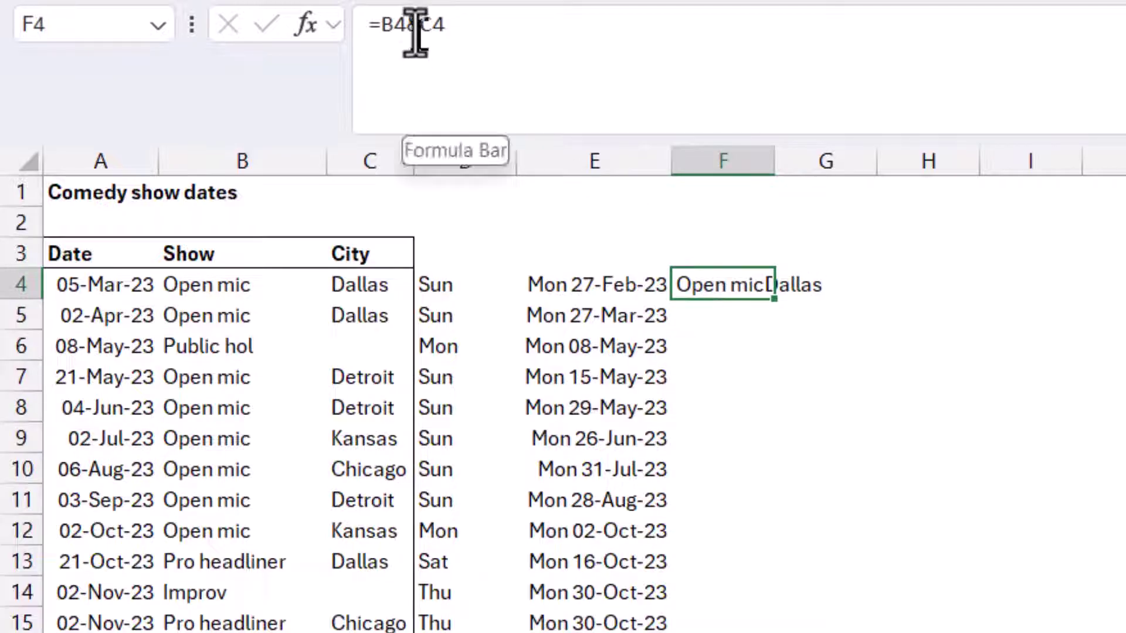
Step: Add a ": " separator so F4 reads 'Open mic: Dallas'
{"action": "left_click", "coordinate": [415, 27]}
{"action": "type", "text": "\""}
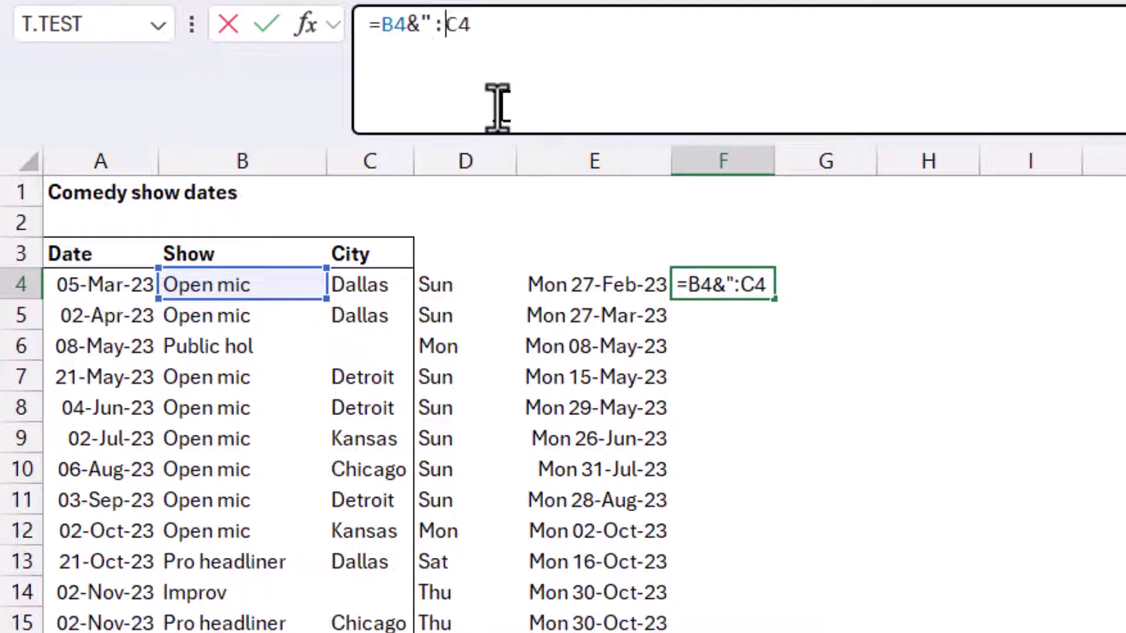
{"action": "type", "text": ": \"&"}
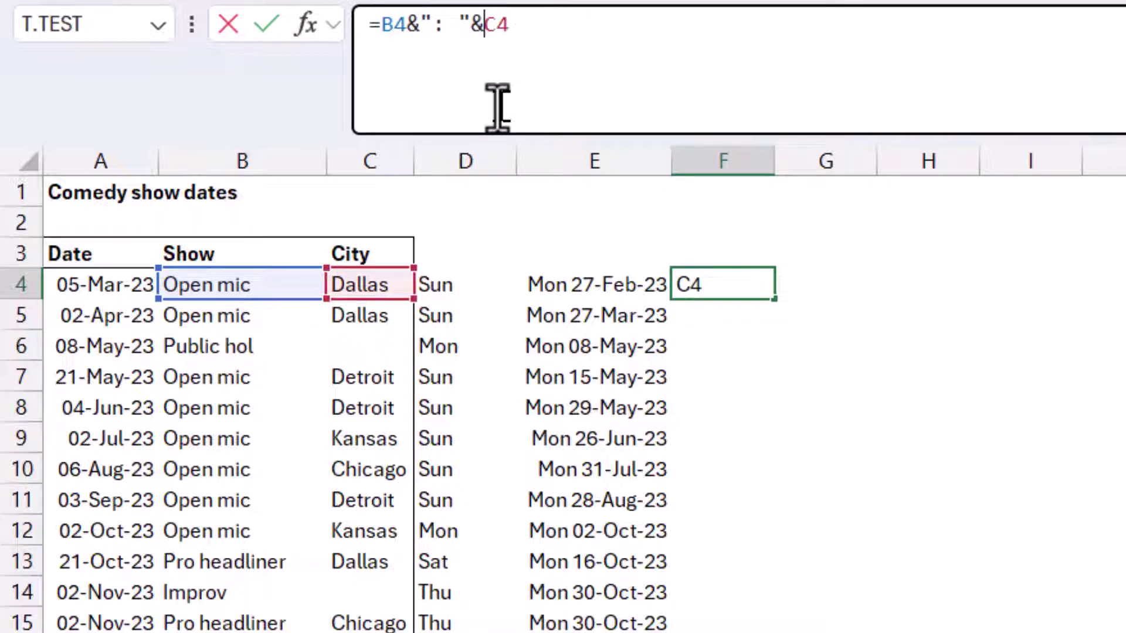
{"action": "key", "text": "Return"}
{"action": "key", "text": "Up"}
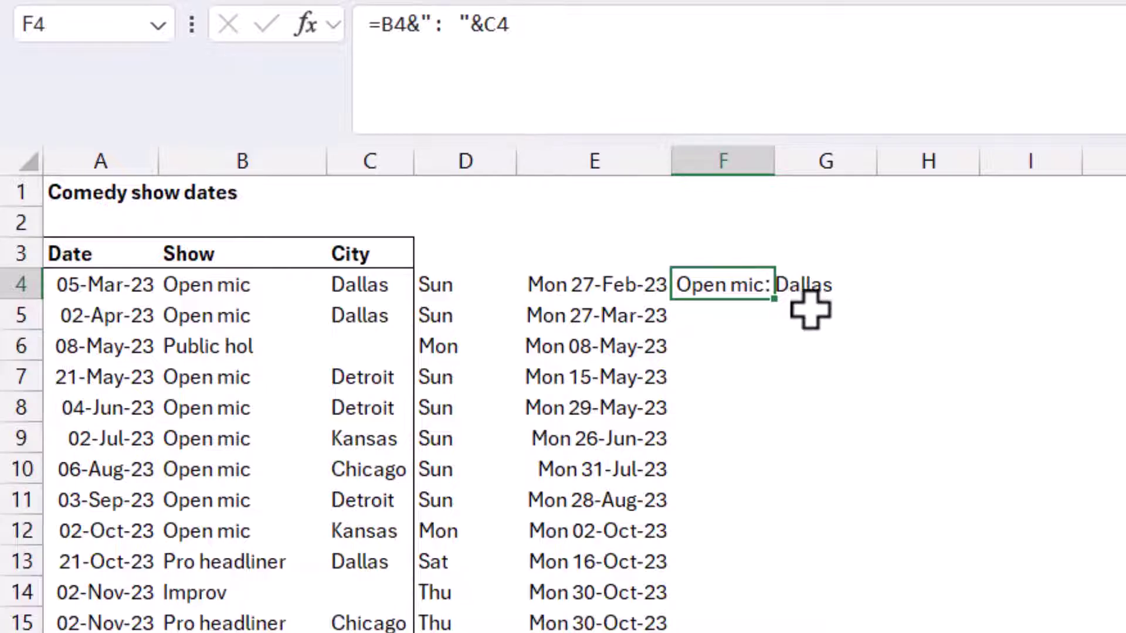
Step: Fill the labels down column F and extend the D59:G59 formulas into rows below
{"action": "double_click", "coordinate": [774, 302]}
{"action": "scroll", "coordinate": [953, 289], "scroll_direction": "down", "scroll_amount": 1}
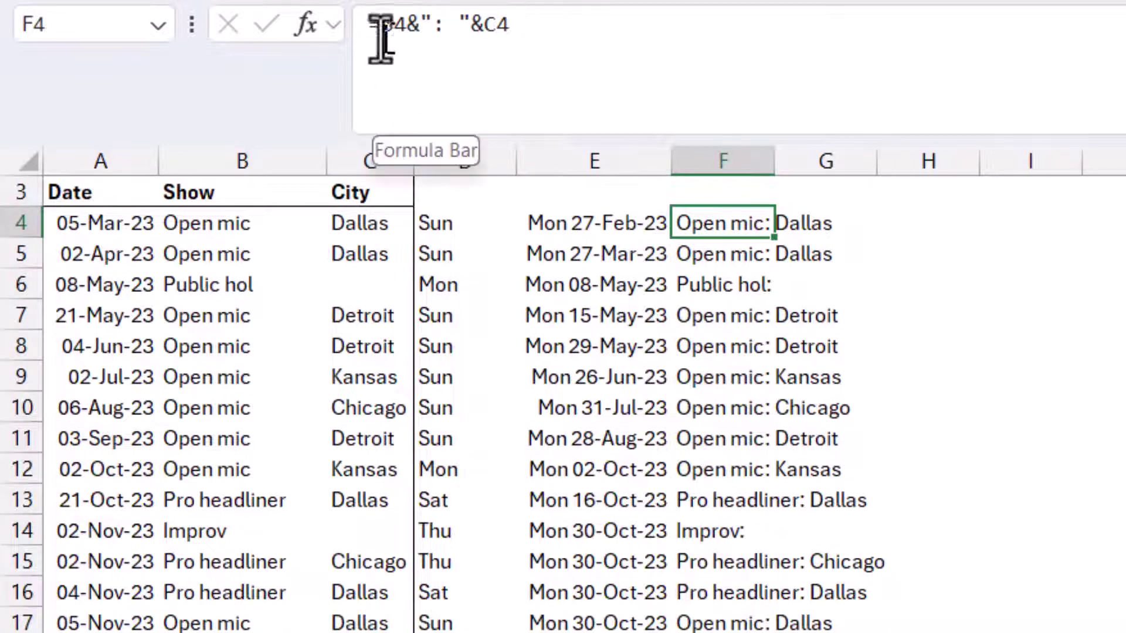
{"action": "scroll", "coordinate": [538, 496], "scroll_direction": "down", "scroll_amount": 20}
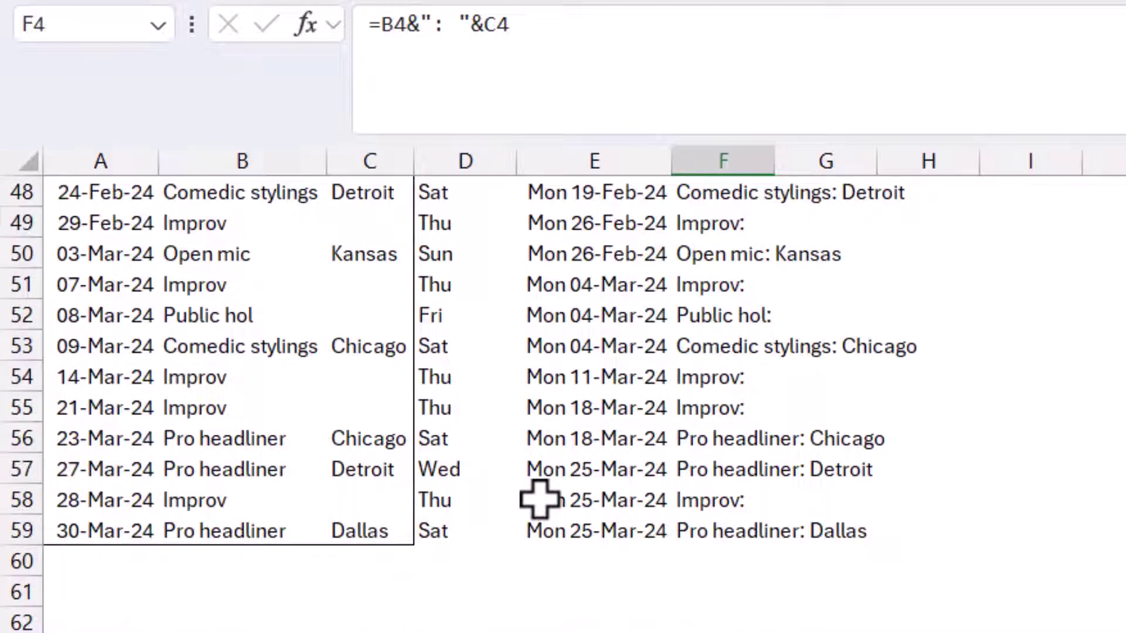
{"action": "scroll", "coordinate": [539, 494], "scroll_direction": "up", "scroll_amount": 10}
{"action": "left_click_drag", "start_coordinate": [453, 531], "coordinate": [804, 532]}
{"action": "left_click_drag", "start_coordinate": [876, 545], "coordinate": [879, 632]}
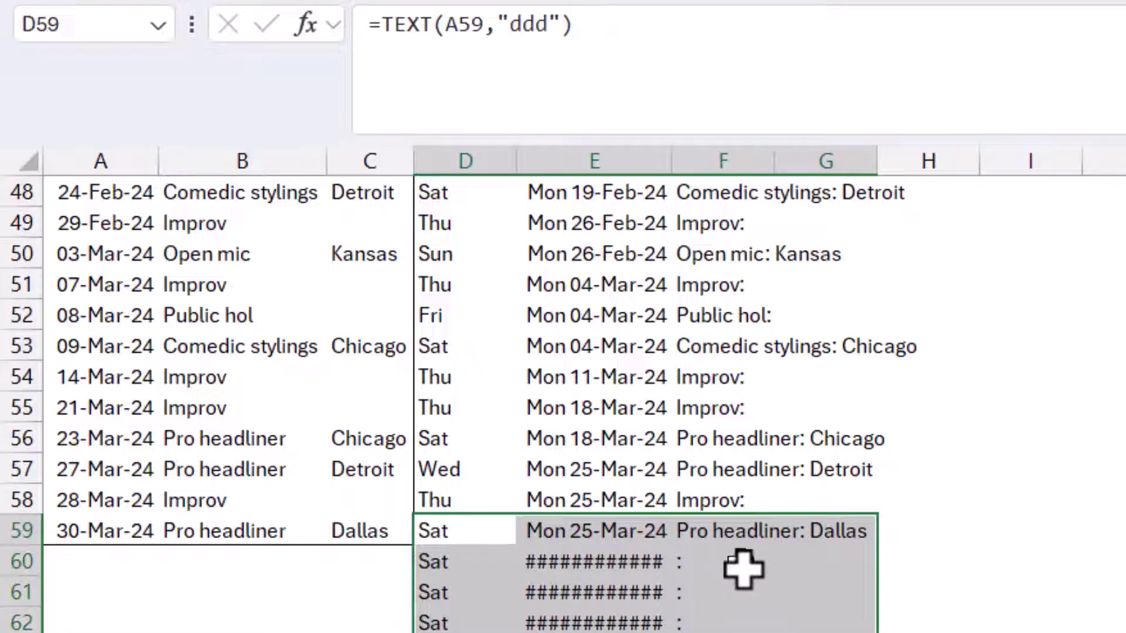
{"action": "scroll", "coordinate": [609, 482], "scroll_direction": "up", "scroll_amount": 16}
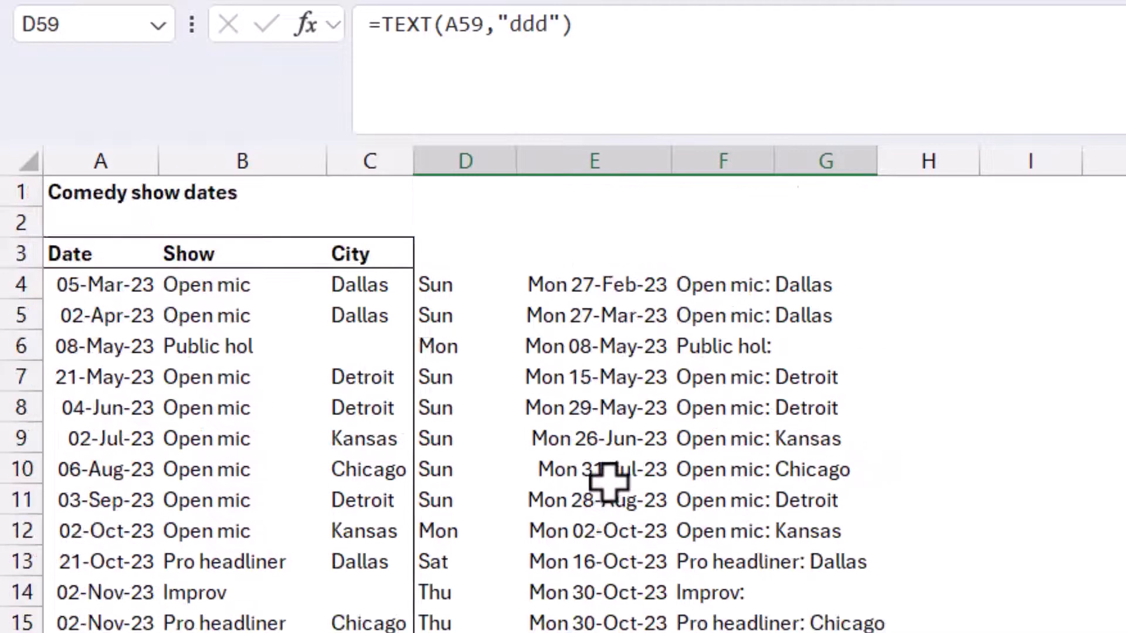
Step: Change D4 to =IF(A4="","",TEXT(A4,"ddd")) so it blanks for empty dates
{"action": "left_click", "coordinate": [465, 287]}
{"action": "left_click", "coordinate": [380, 27]}
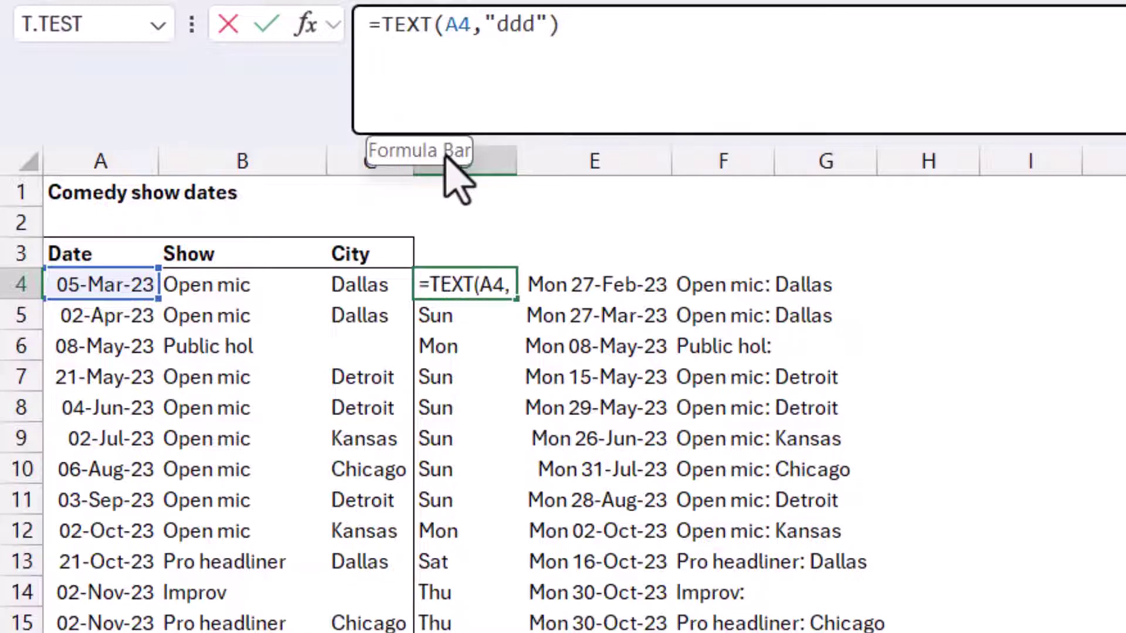
{"action": "type", "text": "IF("}
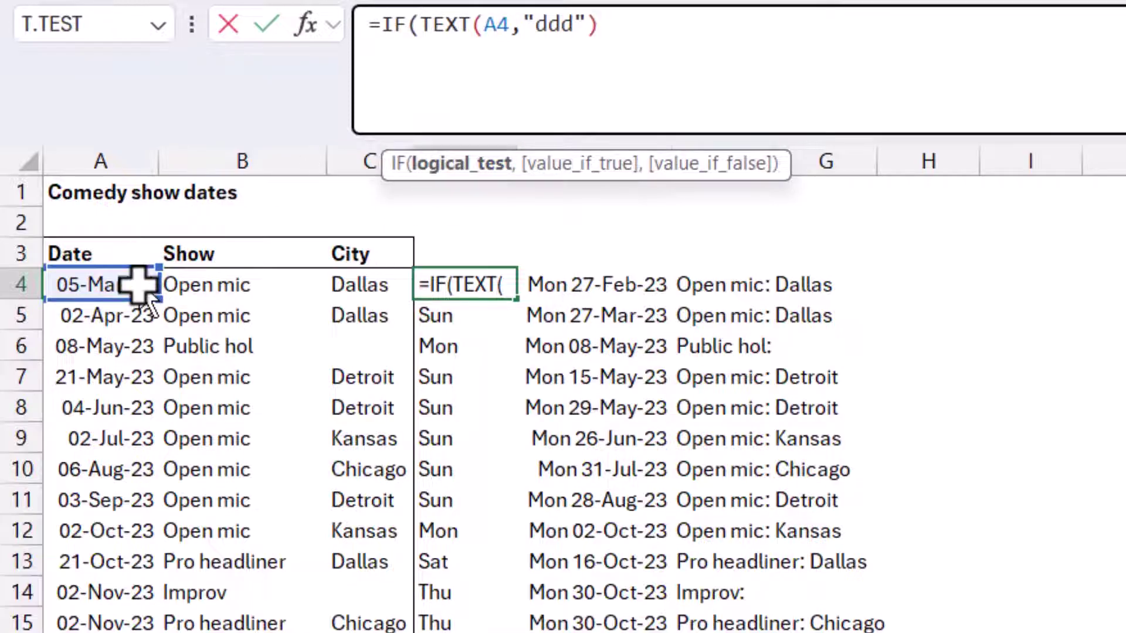
{"action": "left_click", "coordinate": [138, 285]}
{"action": "type", "text": "=\"\""}
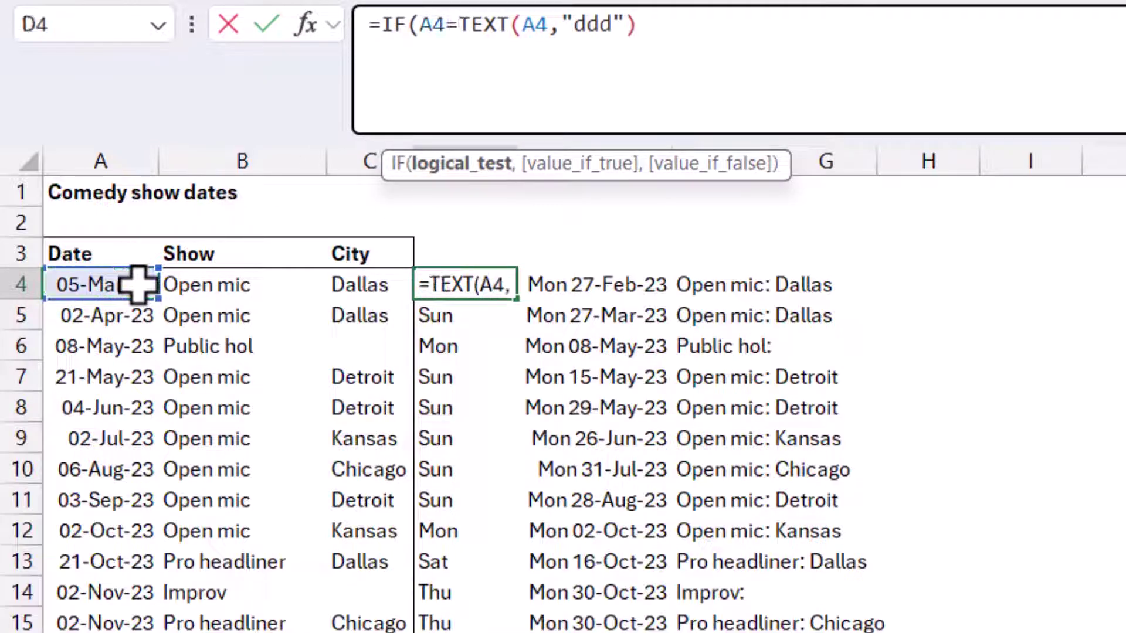
{"action": "type", "text": ","}
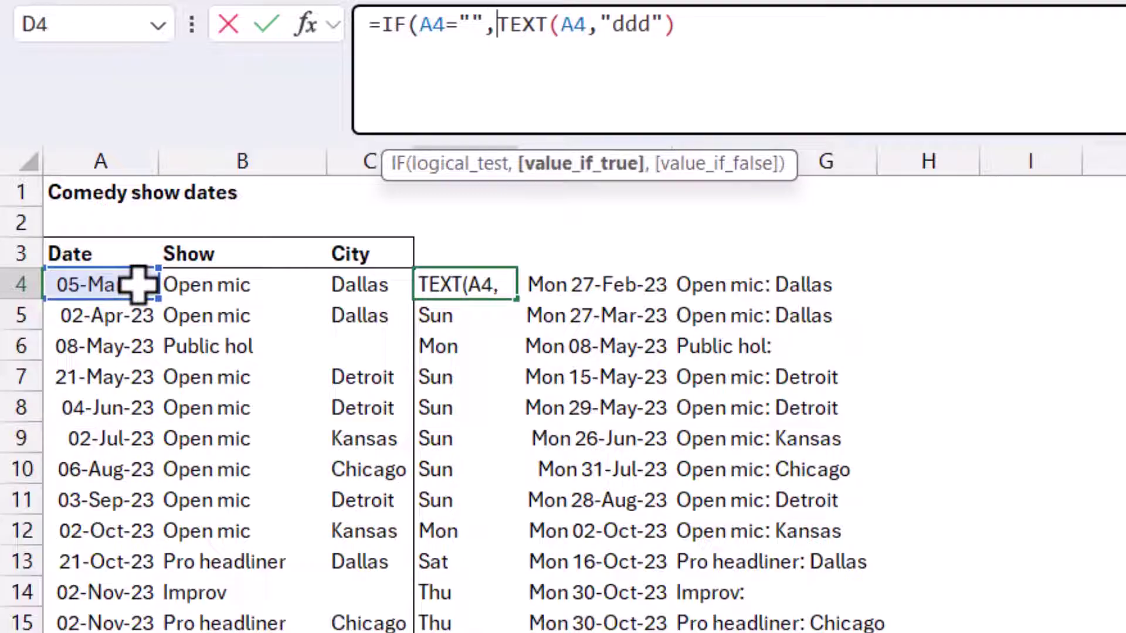
{"action": "type", "text": "\"\","}
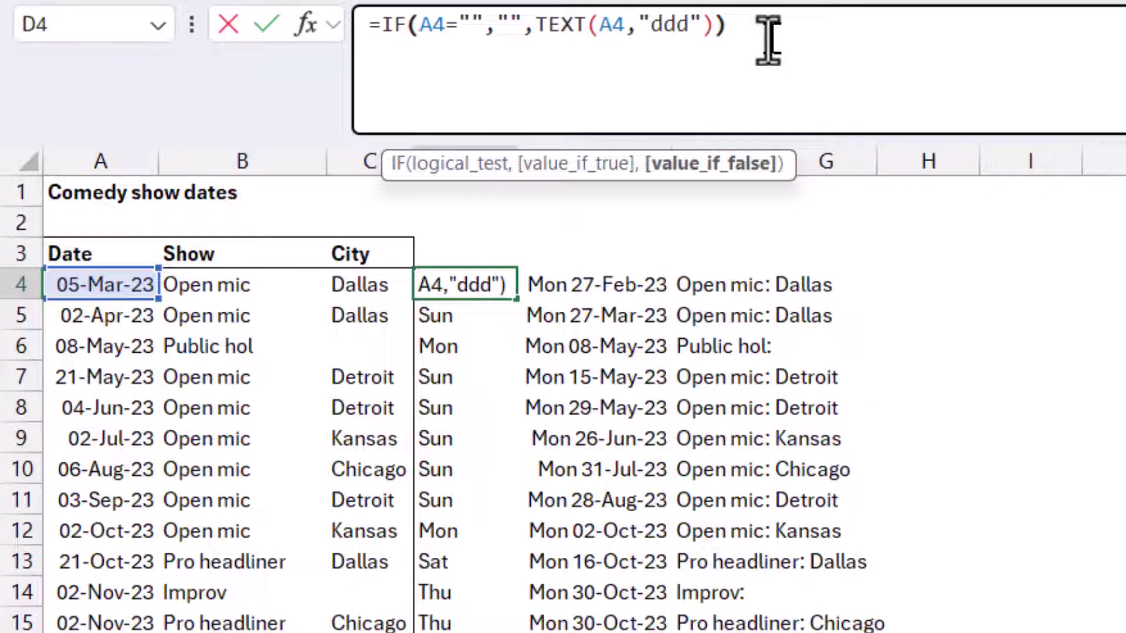
{"action": "type", "text": ")"}
{"action": "key", "text": "ctrl+Return"}
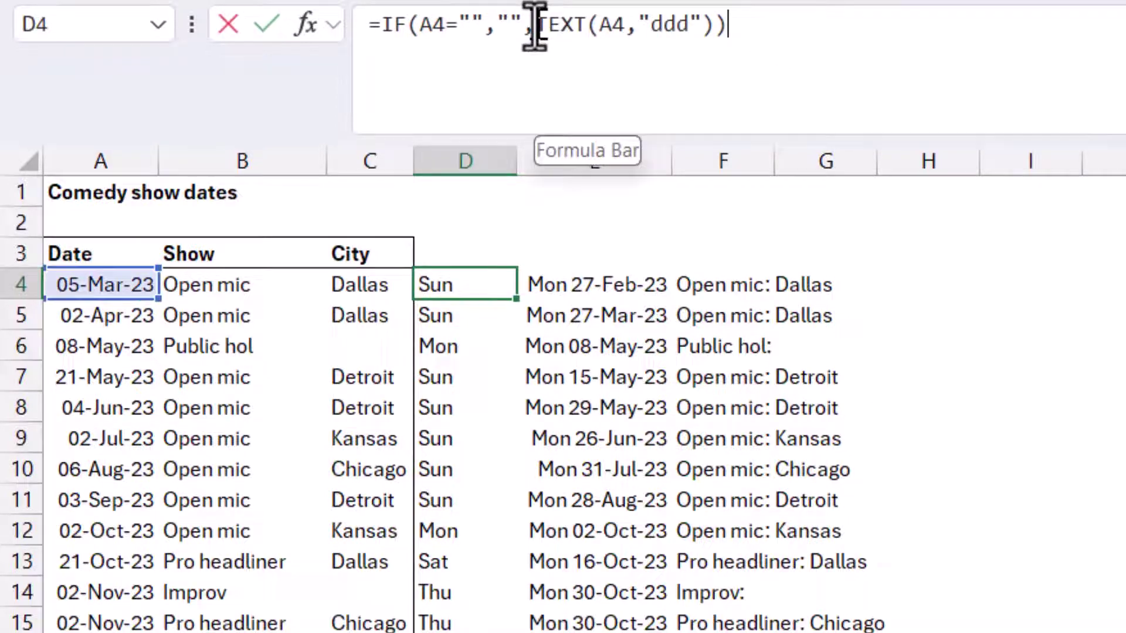
Step: Wrap E4's week-start formula in the same IF(A4="","", blank-date check
{"action": "left_click_drag", "start_coordinate": [535, 25], "coordinate": [359, 25]}
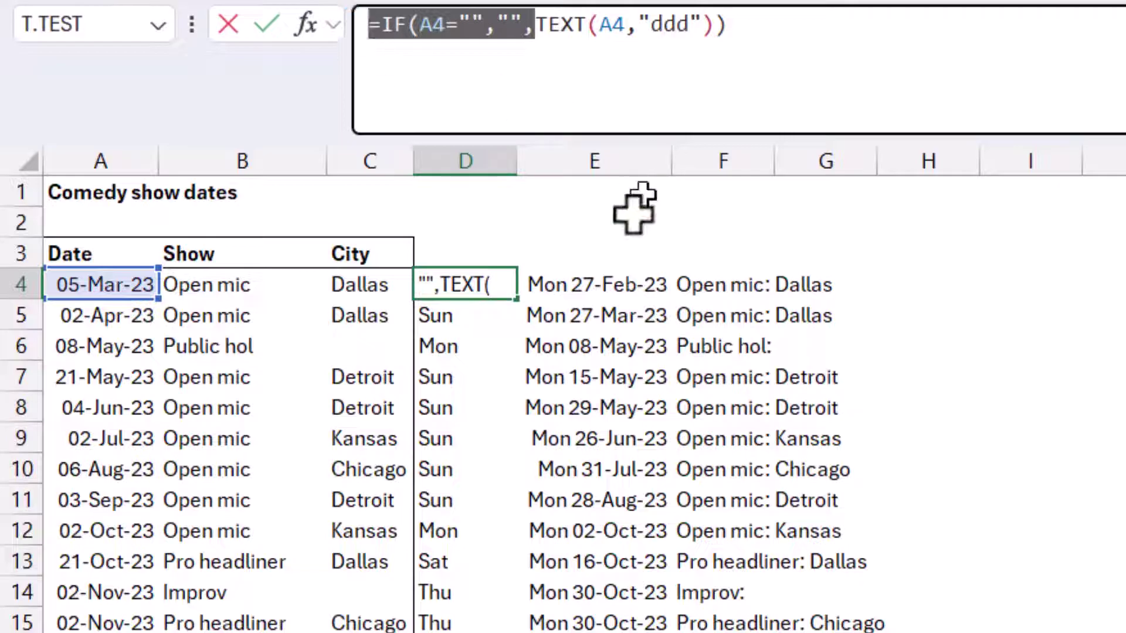
{"action": "key", "text": "Escape"}
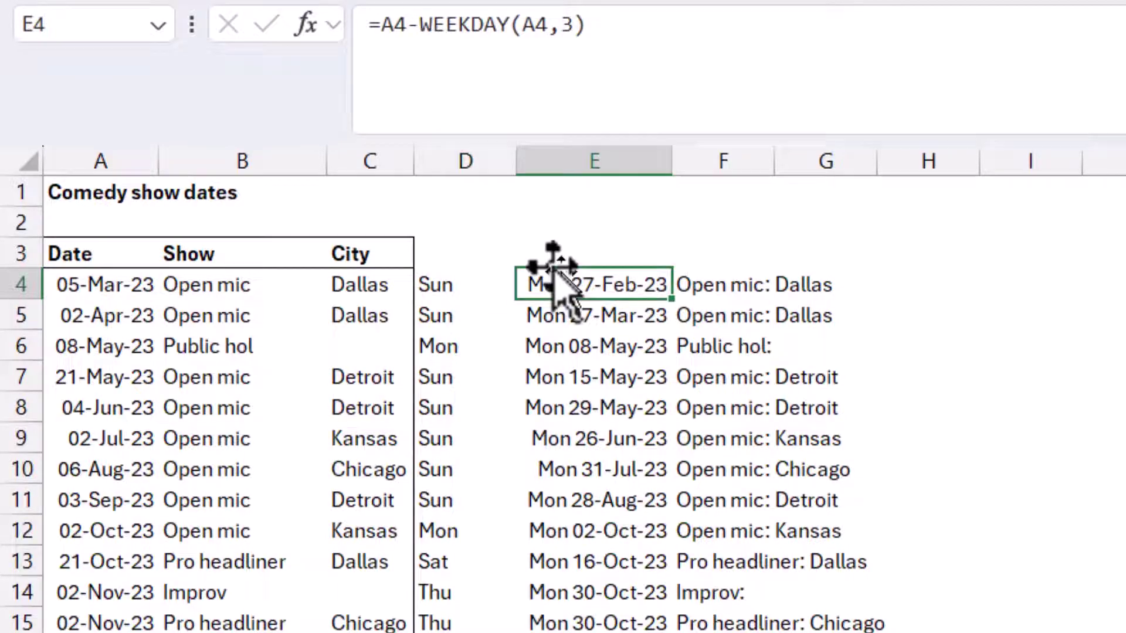
{"action": "left_click", "coordinate": [377, 25]}
{"action": "type", "text": "=IF(A4=\"\",\"\","}
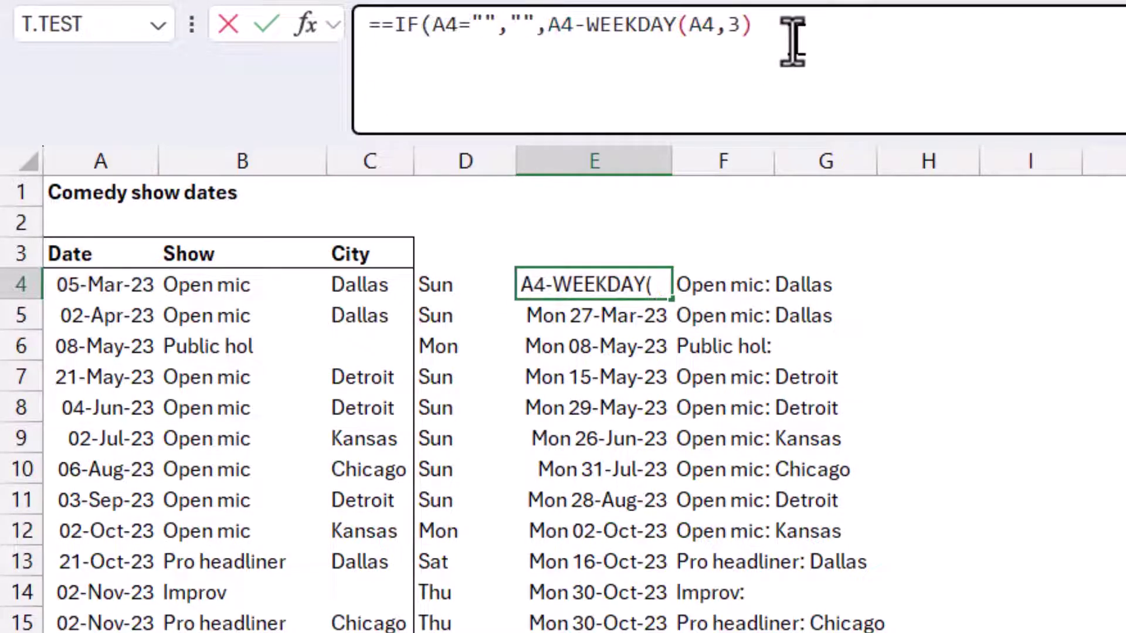
{"action": "type", "text": ")"}
{"action": "key", "text": "Return"}
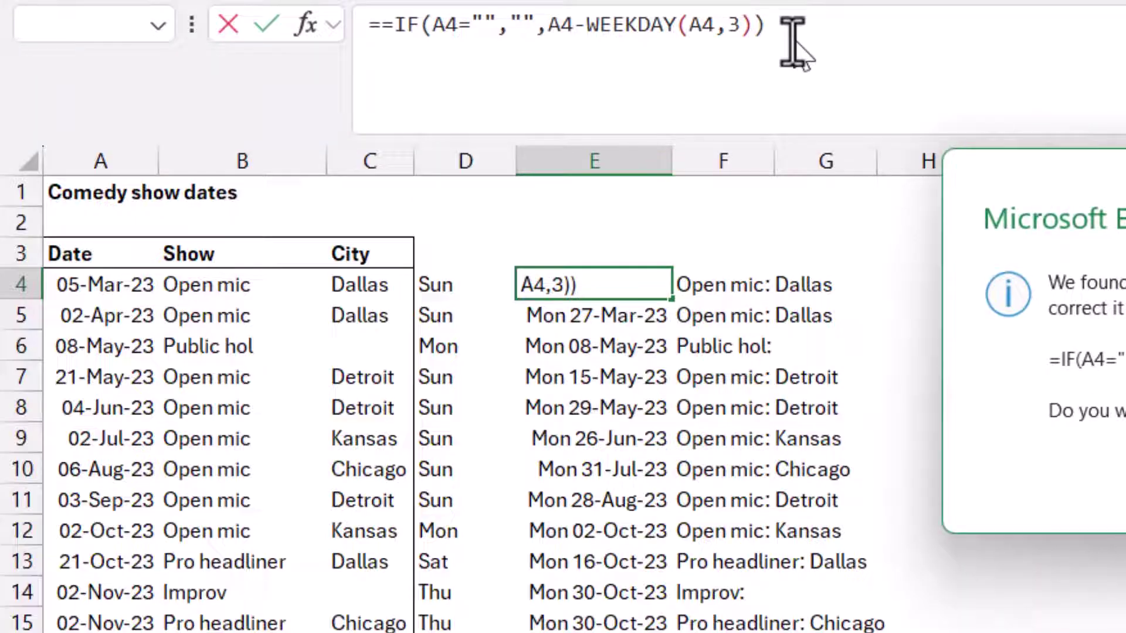
{"action": "key", "text": "Return"}
Step: Add the IF(A4="","", blank-date check to F4's label formula
{"action": "left_click", "coordinate": [723, 277]}
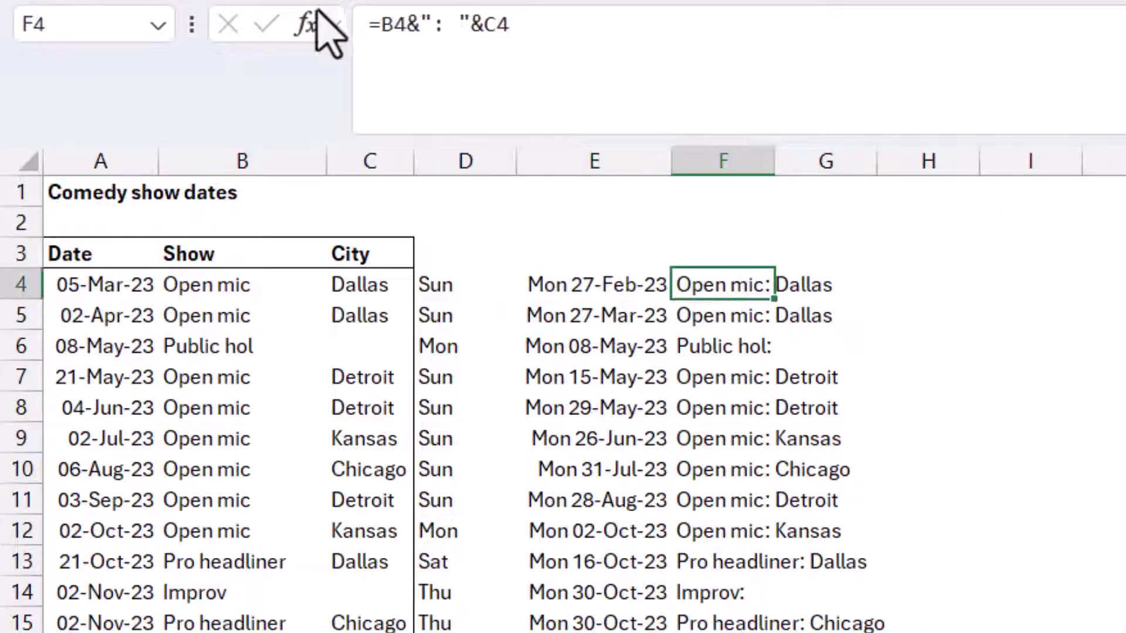
{"action": "left_click", "coordinate": [372, 25]}
{"action": "type", "text": "=IF(A4=\"\",\"\","}
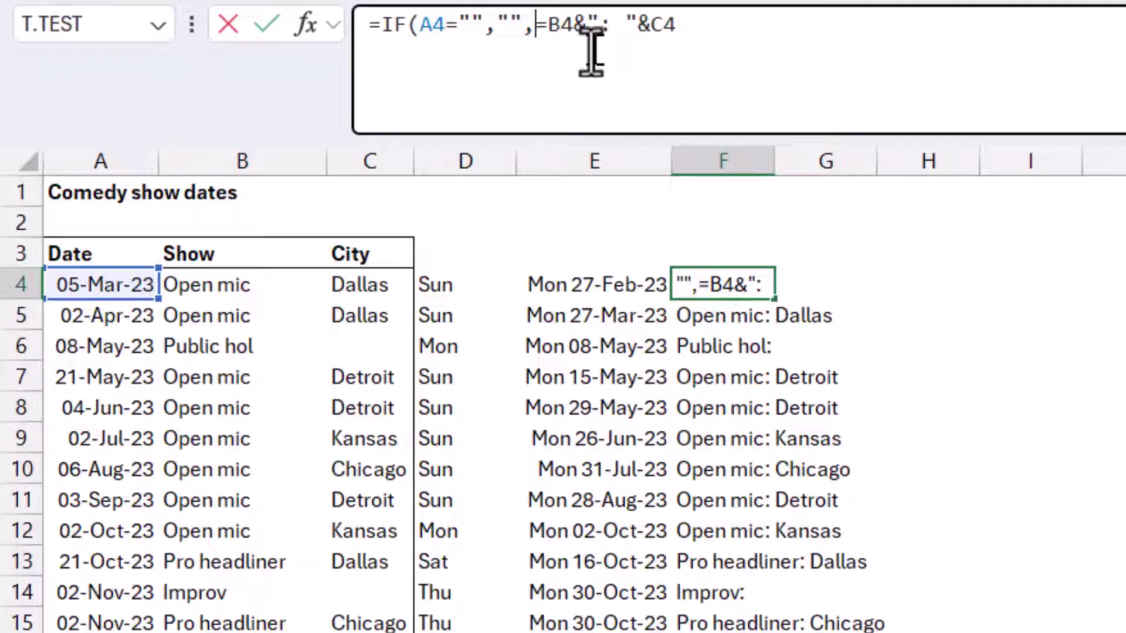
{"action": "key", "text": "Delete"}
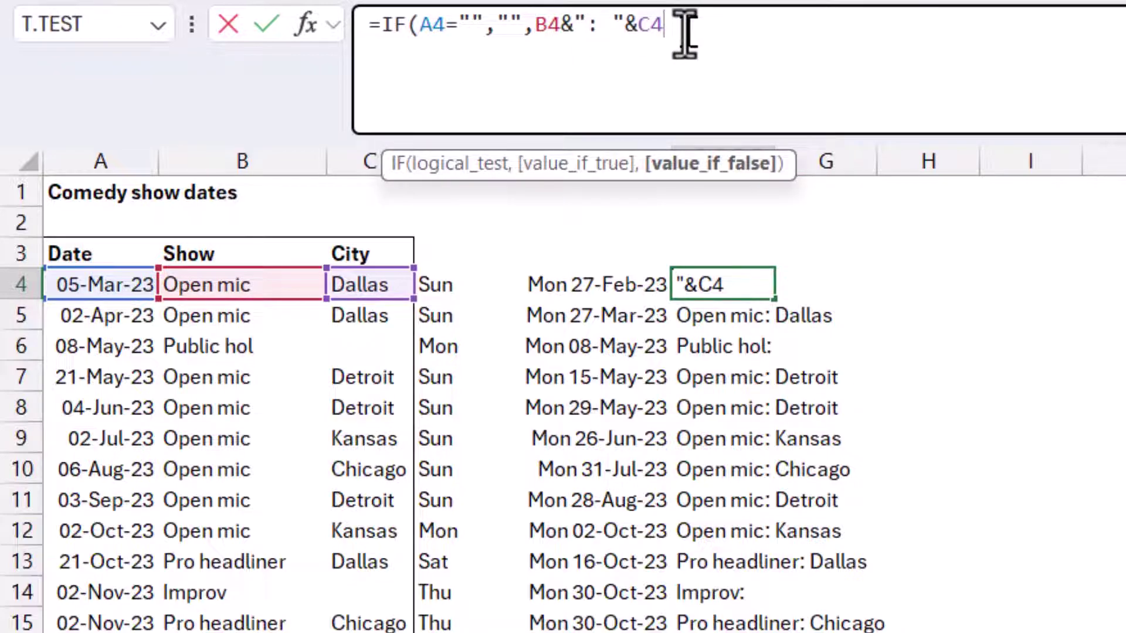
{"action": "key", "text": "Return"}
Step: Copy the D4:F4 formulas down past the table to about row 75
{"action": "key", "text": "Up"}
{"action": "key", "text": "Left"}
{"action": "key", "text": "Left"}
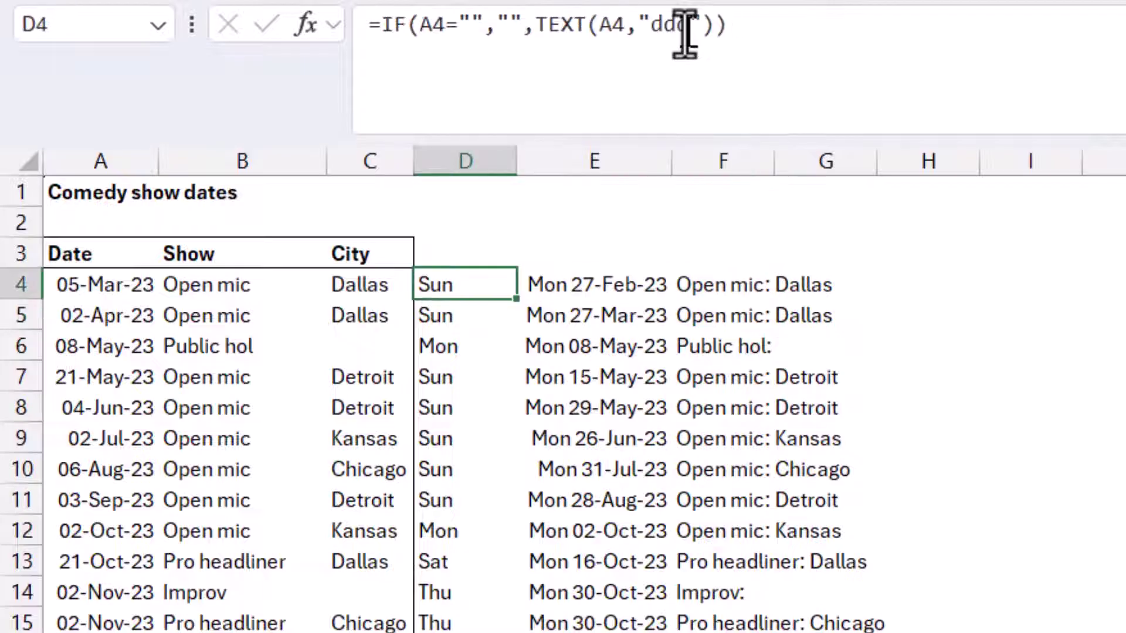
{"action": "key", "text": "shift+Right"}
{"action": "key", "text": "shift+Right"}
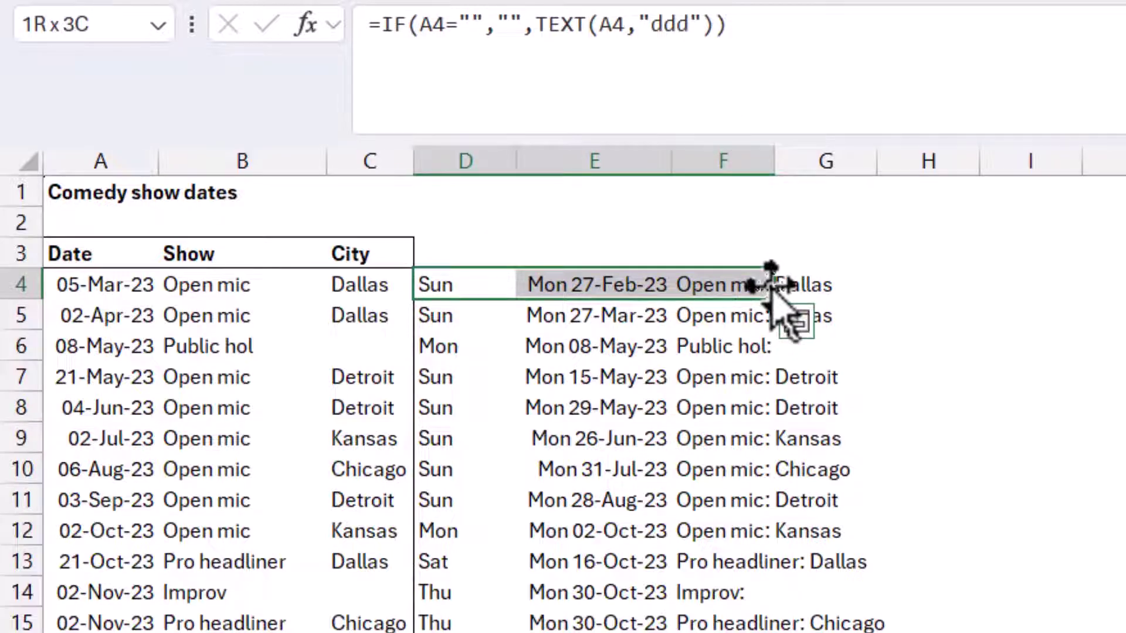
{"action": "mouse_move", "coordinate": [774, 299]}
{"action": "left_mouse_down"}
{"action": "mouse_move", "coordinate": [774, 632]}
{"action": "mouse_move", "coordinate": [670, 608]}
{"action": "left_mouse_up"}
{"action": "scroll", "coordinate": [651, 540], "scroll_direction": "up", "scroll_amount": 20}
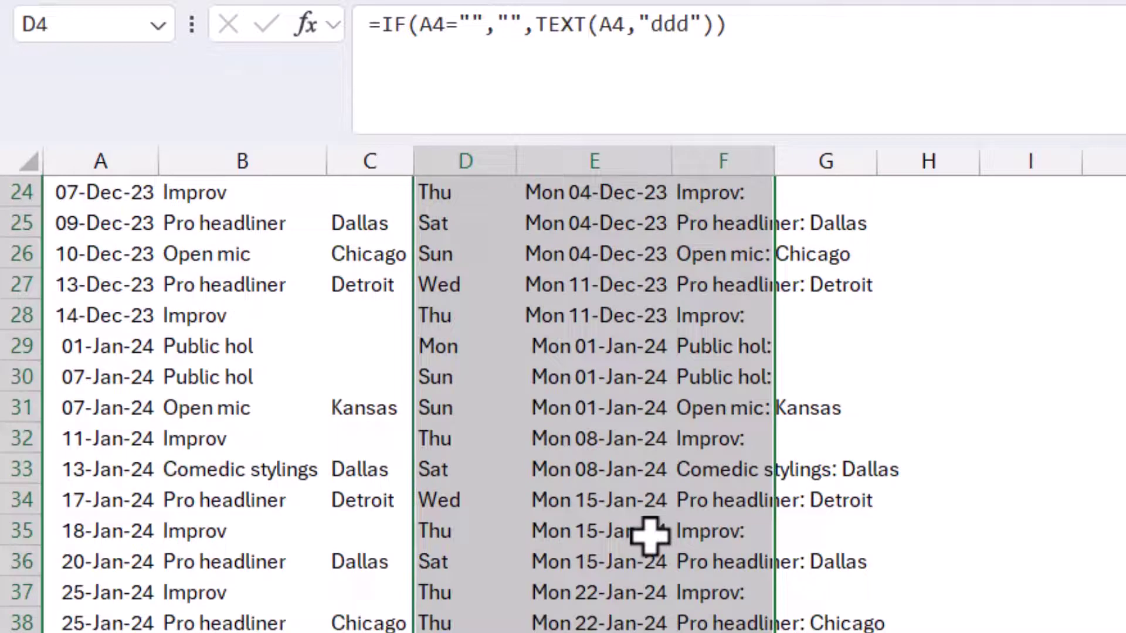
{"action": "scroll", "coordinate": [572, 386], "scroll_direction": "down", "scroll_amount": 5}
{"action": "scroll", "coordinate": [571, 386], "scroll_direction": "down", "scroll_amount": 15}
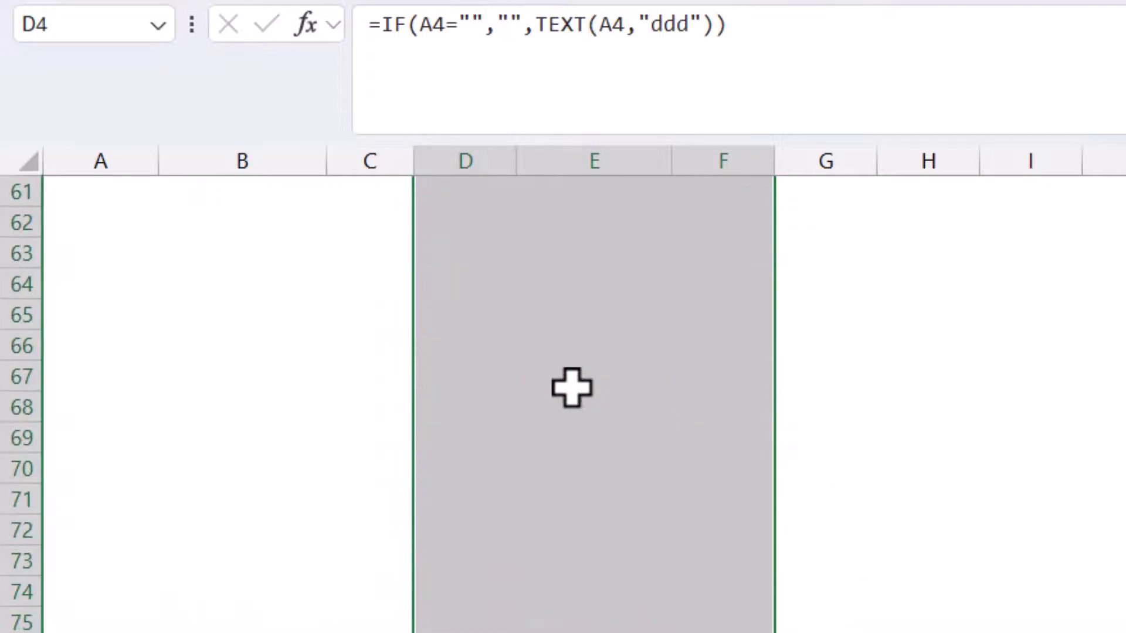
{"action": "scroll", "coordinate": [571, 386], "scroll_direction": "up", "scroll_amount": 5}
Step: Add test row 60 with show Improv dated 07-Sep and check its calculated cells
{"action": "left_click", "coordinate": [230, 621]}
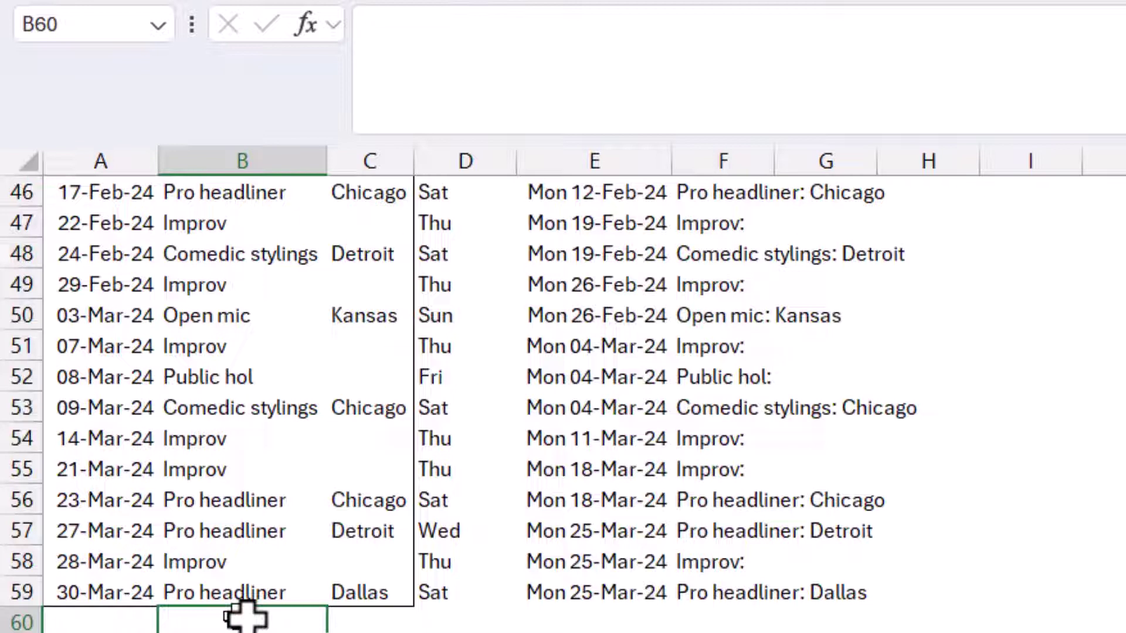
{"action": "type", "text": "Improv"}
{"action": "key", "text": "Return"}
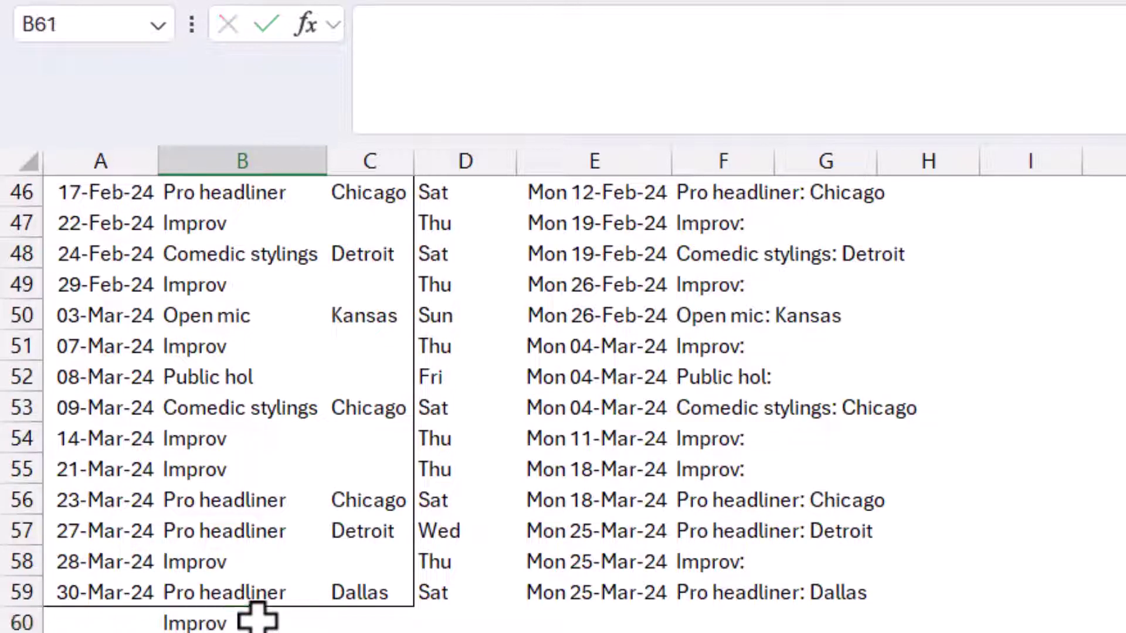
{"action": "key", "text": "Up"}
{"action": "key", "text": "Left"}
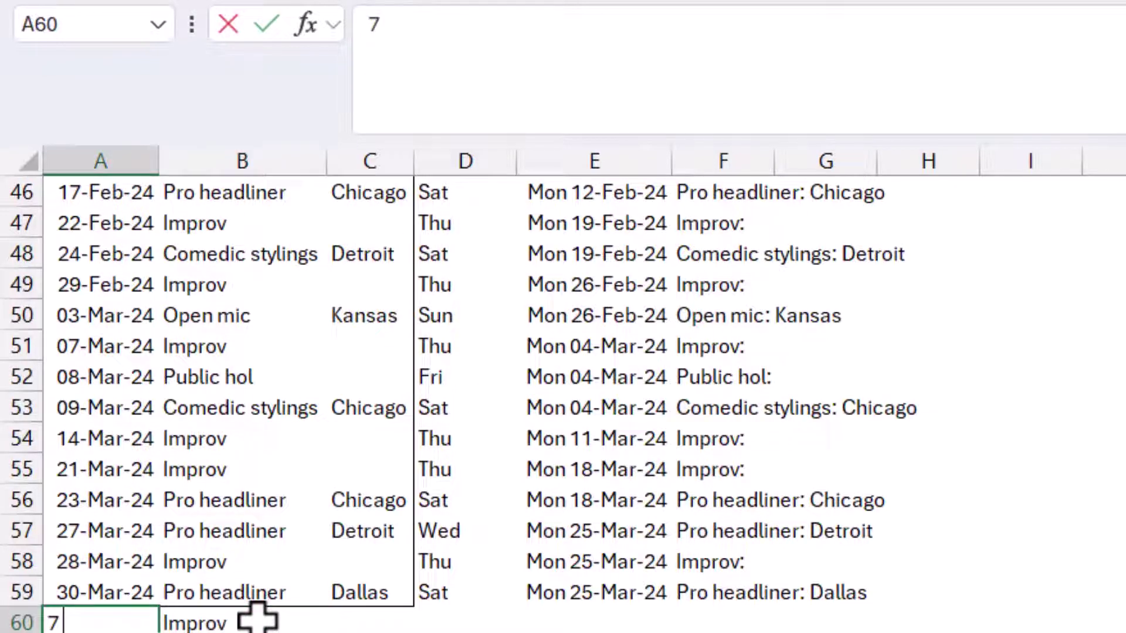
{"action": "key", "text": "Return"}
{"action": "key", "text": "Up"}
{"action": "key", "text": "Right"}
{"action": "key", "text": "Right"}
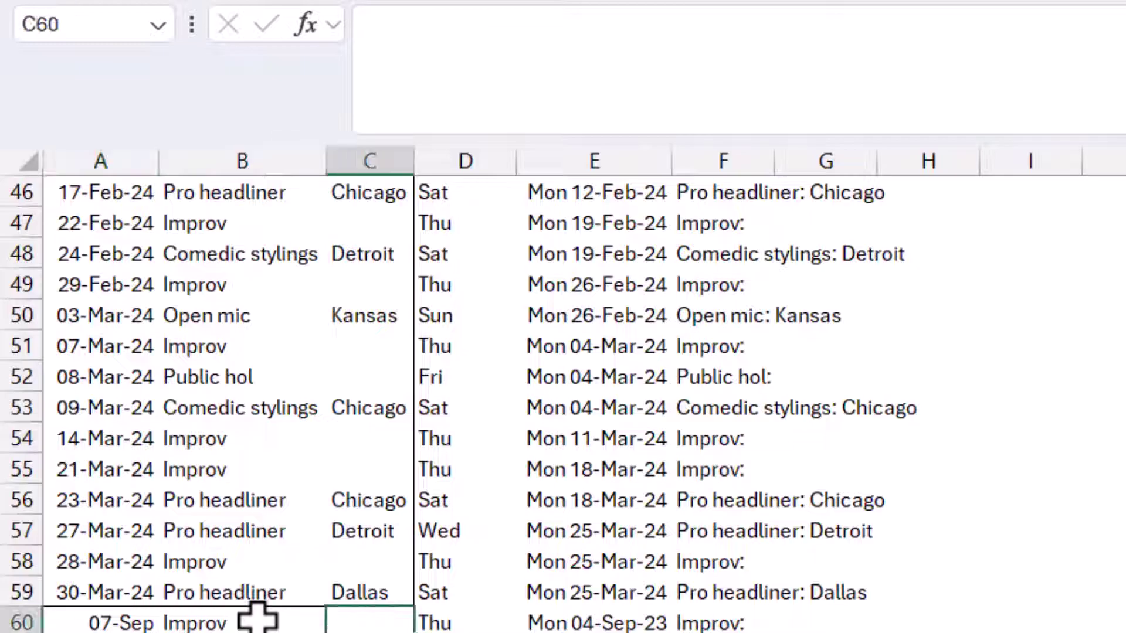
{"action": "key", "text": "Right"}
{"action": "key", "text": "Right"}
{"action": "key", "text": "Right"}
{"action": "key", "text": "Up"}
{"action": "key", "text": "Up"}
{"action": "key", "text": "Up"}
{"action": "key", "text": "Up"}
{"action": "key", "text": "Up"}
{"action": "key", "text": "Up"}
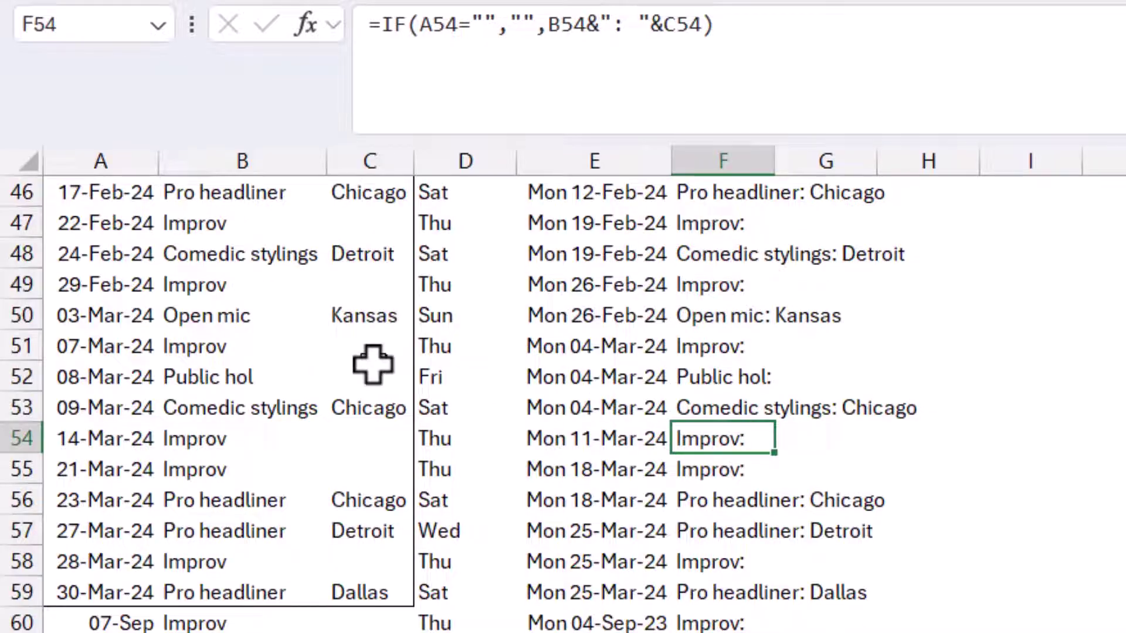
{"action": "scroll", "coordinate": [375, 373], "scroll_direction": "up", "scroll_amount": 15}
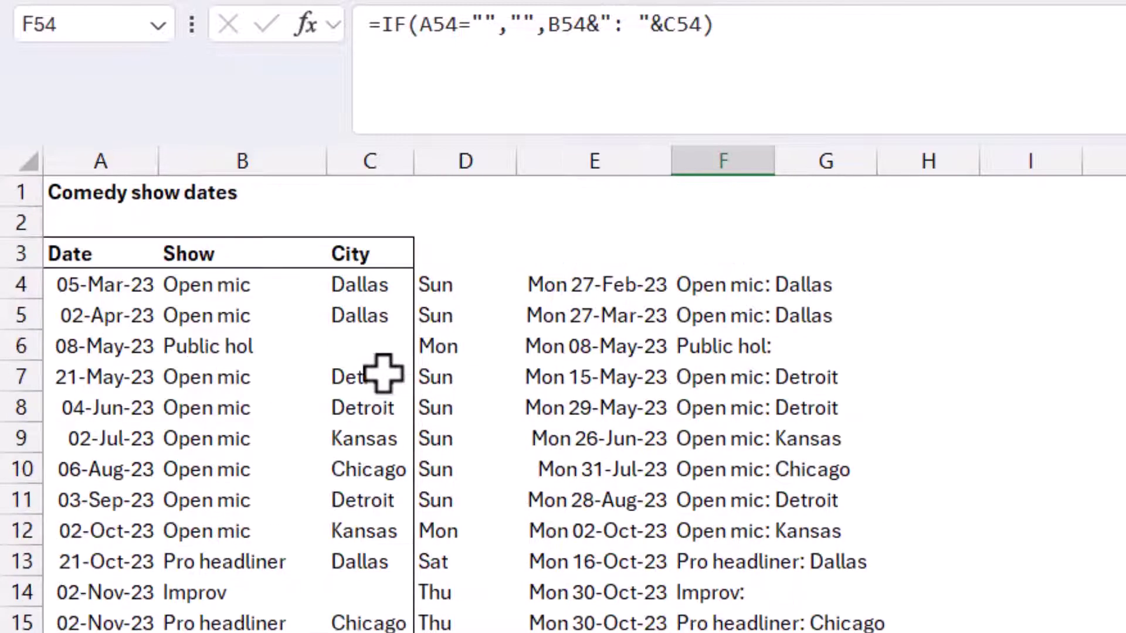
Step: Change F4 to =IF(A4="","",IF(C4="",B4,B4&": "&C4))
{"action": "left_click", "coordinate": [680, 281]}
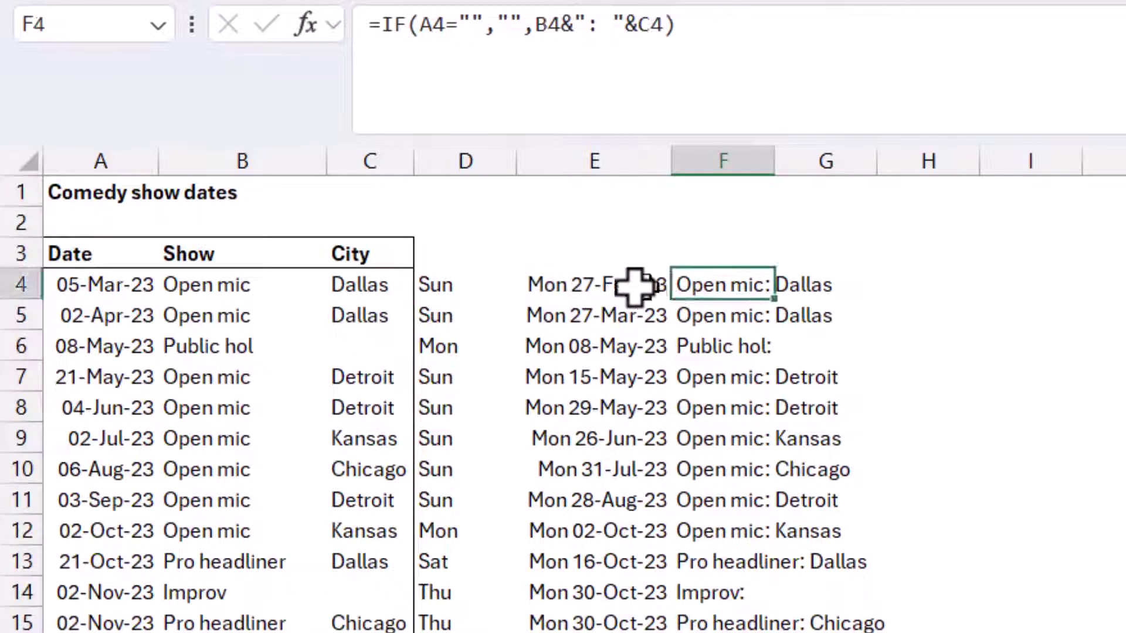
{"action": "left_click", "coordinate": [531, 25]}
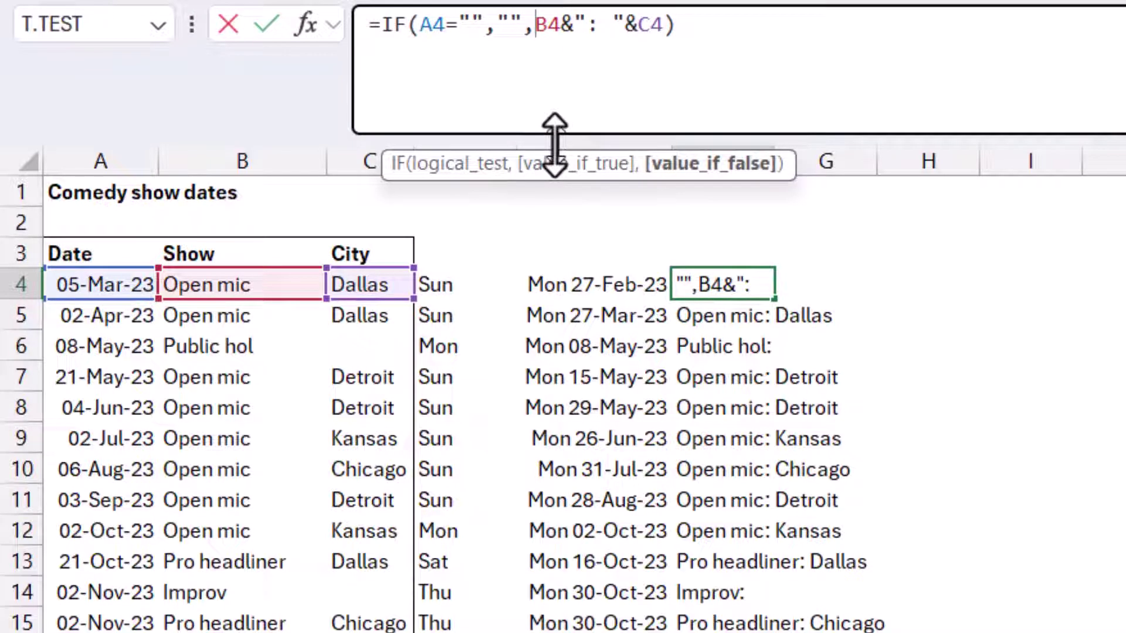
{"action": "type", "text": "IF("}
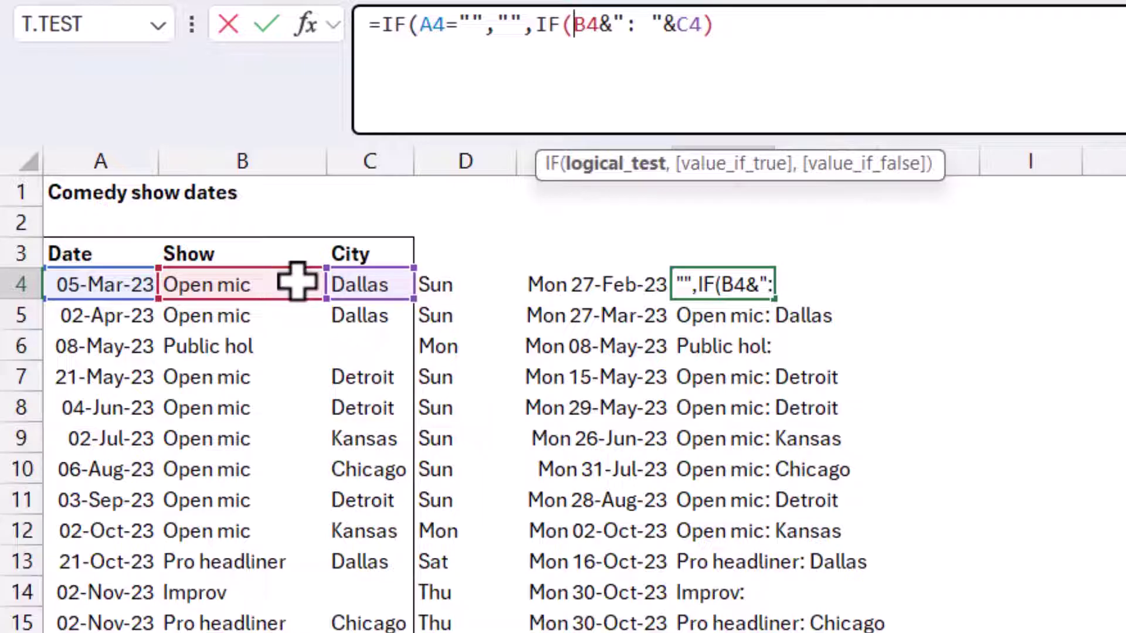
{"action": "left_click", "coordinate": [368, 282]}
{"action": "type", "text": "=\"\","}
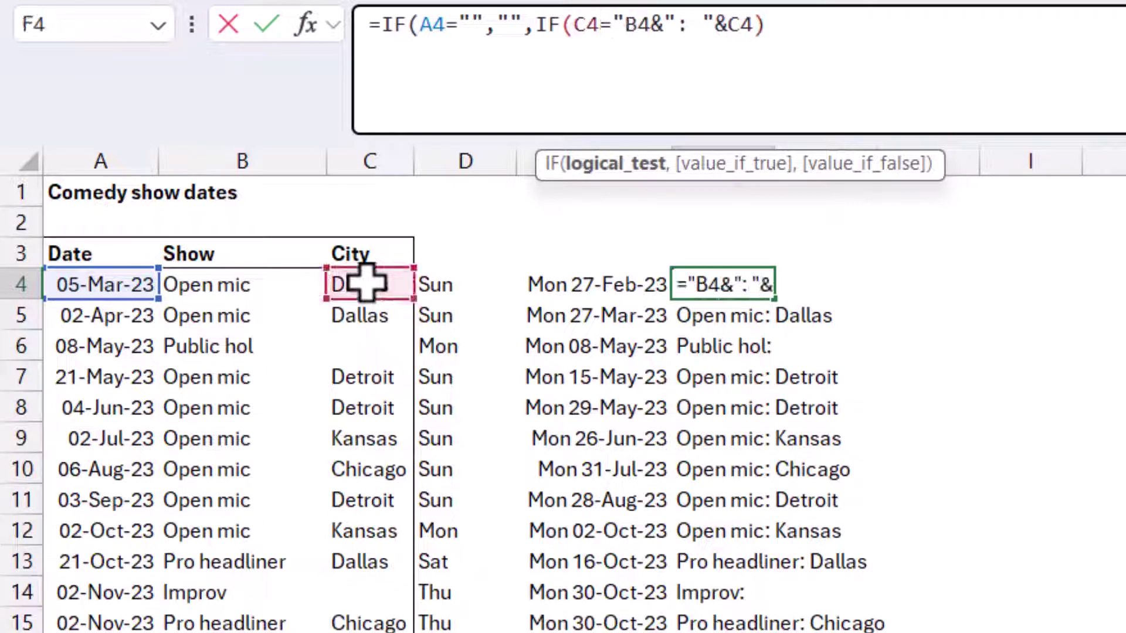
{"action": "left_click", "coordinate": [246, 282]}
{"action": "type", "text": ","}
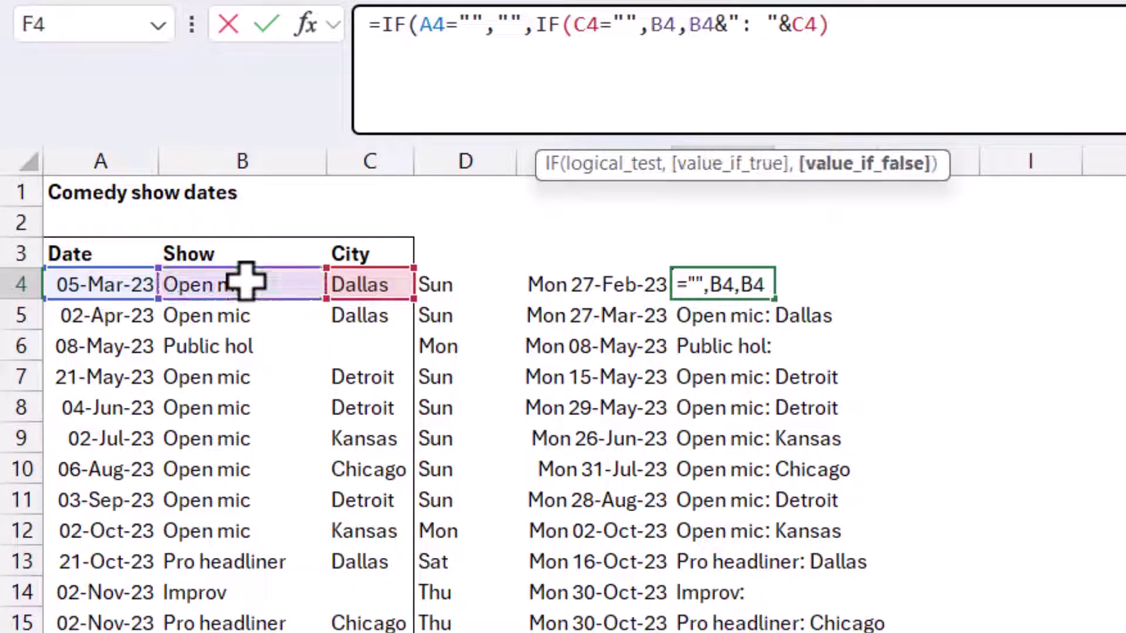
{"action": "left_click", "coordinate": [841, 29]}
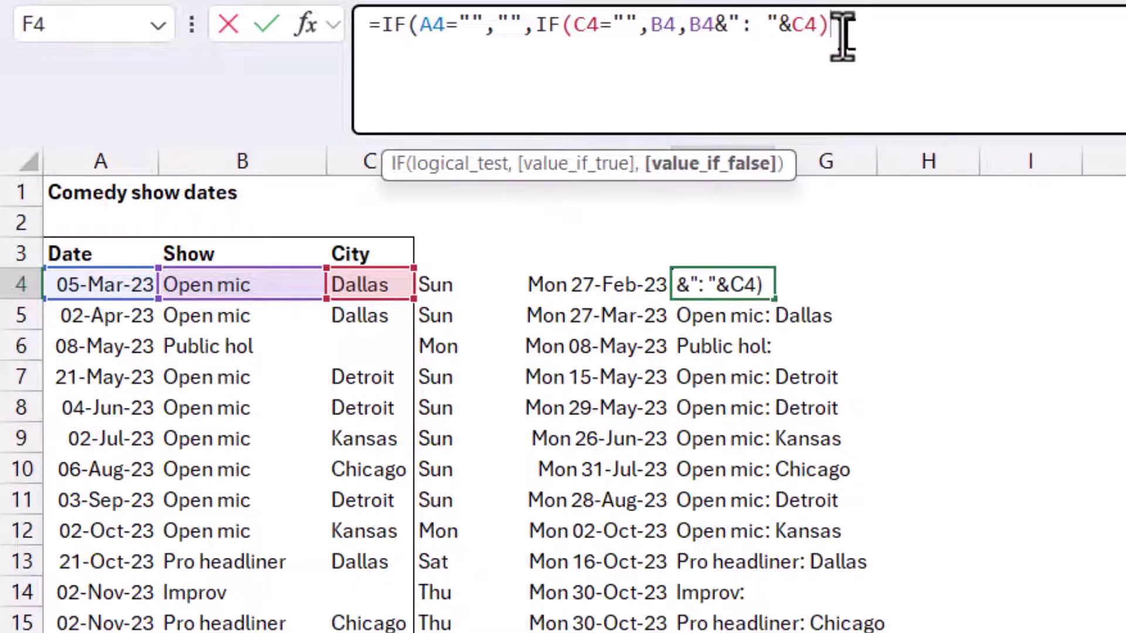
{"action": "type", "text": ")"}
{"action": "key", "text": "Return"}
{"action": "key", "text": "Up"}
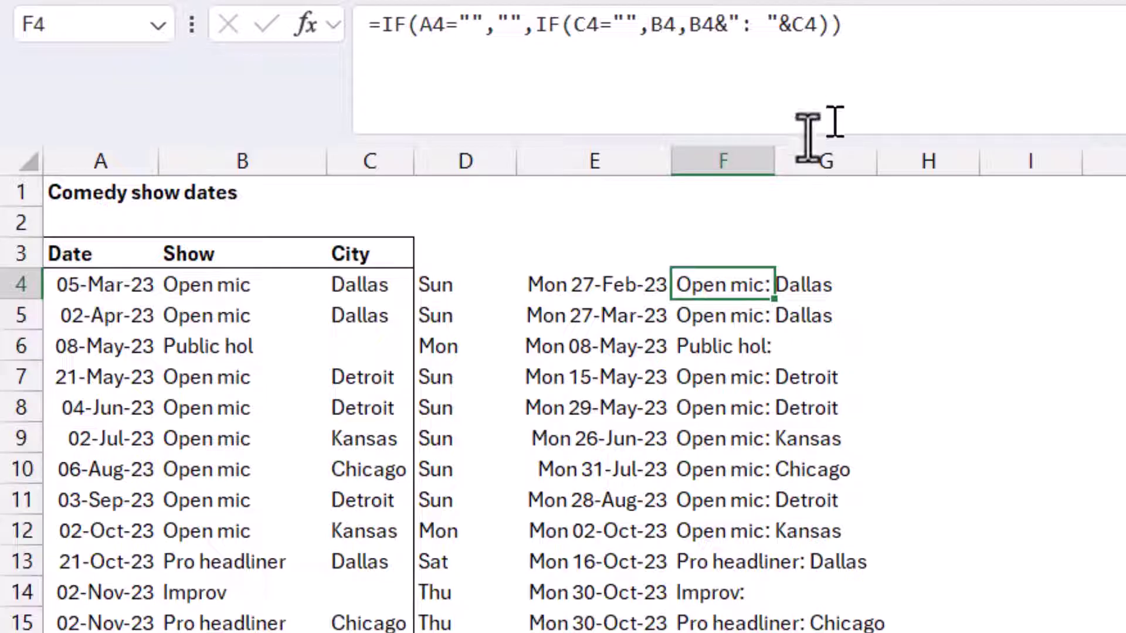
Step: Fill the new label formula down column F and confirm 'Improv' shows no colon
{"action": "double_click", "coordinate": [774, 299]}
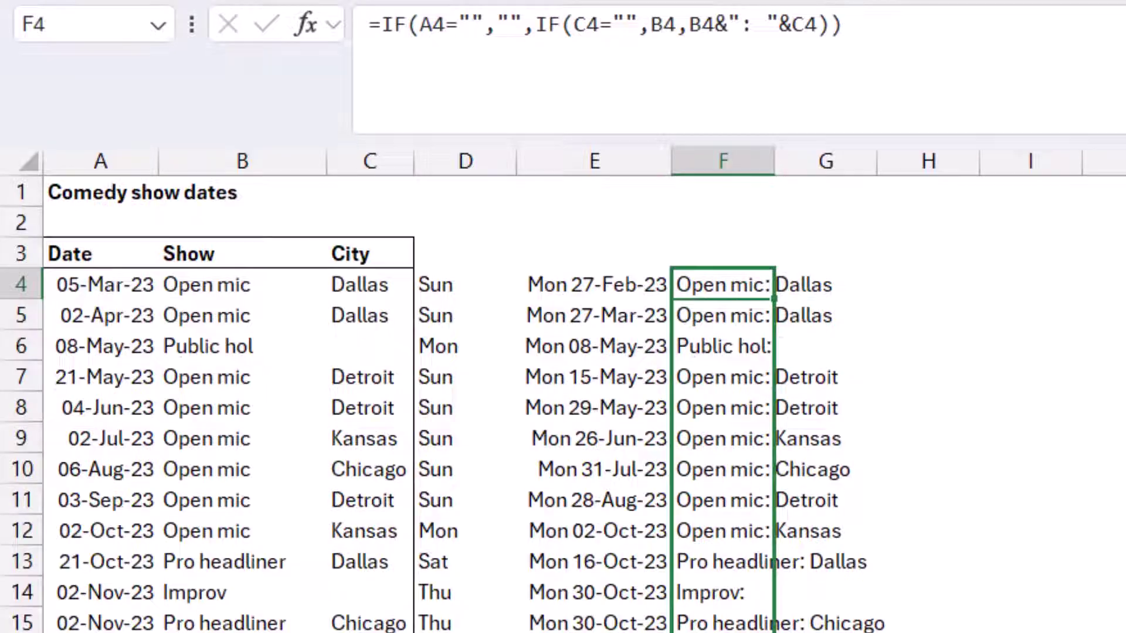
{"action": "scroll", "coordinate": [772, 610], "scroll_direction": "down", "scroll_amount": 20}
{"action": "scroll", "coordinate": [772, 610], "scroll_direction": "up", "scroll_amount": 20}
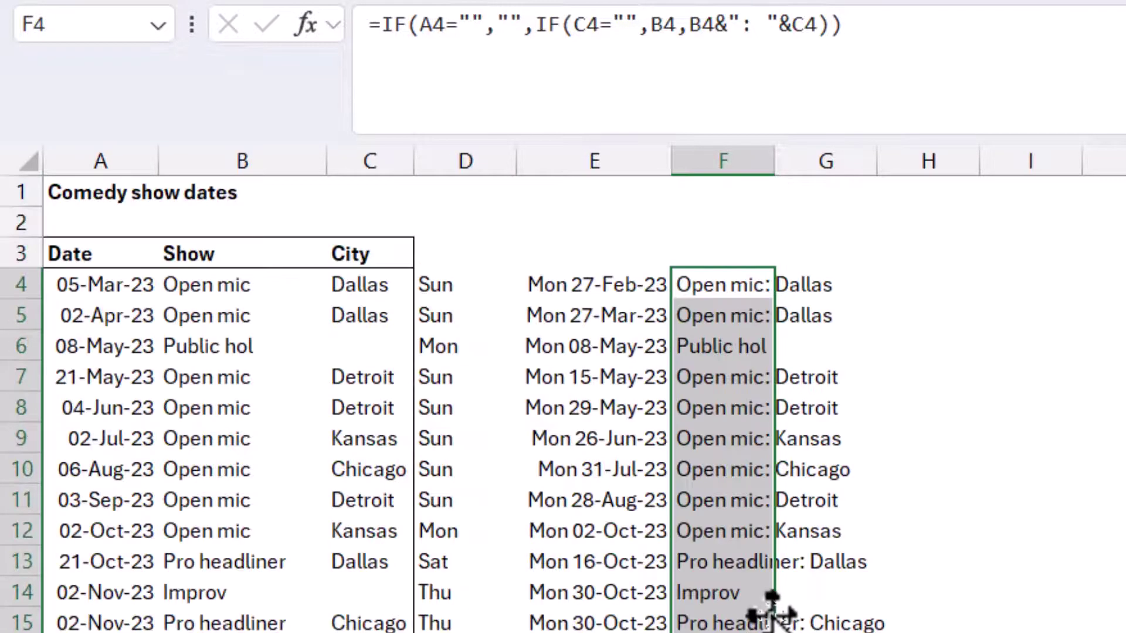
{"action": "left_click", "coordinate": [729, 591]}
{"action": "left_click", "coordinate": [724, 621]}
{"action": "key", "text": "Down"}
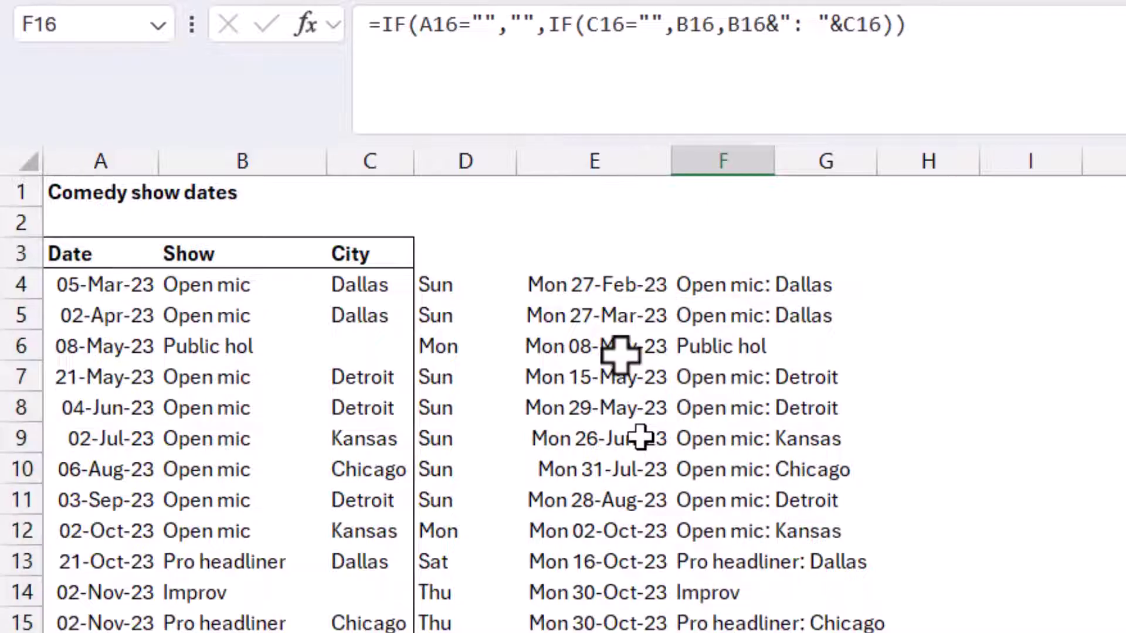
Step: AutoFit columns D through F so weekdays, week-start dates and labels like 'Pro headliner: Chicago' show in full
{"action": "left_click_drag", "start_coordinate": [488, 168], "coordinate": [762, 164]}
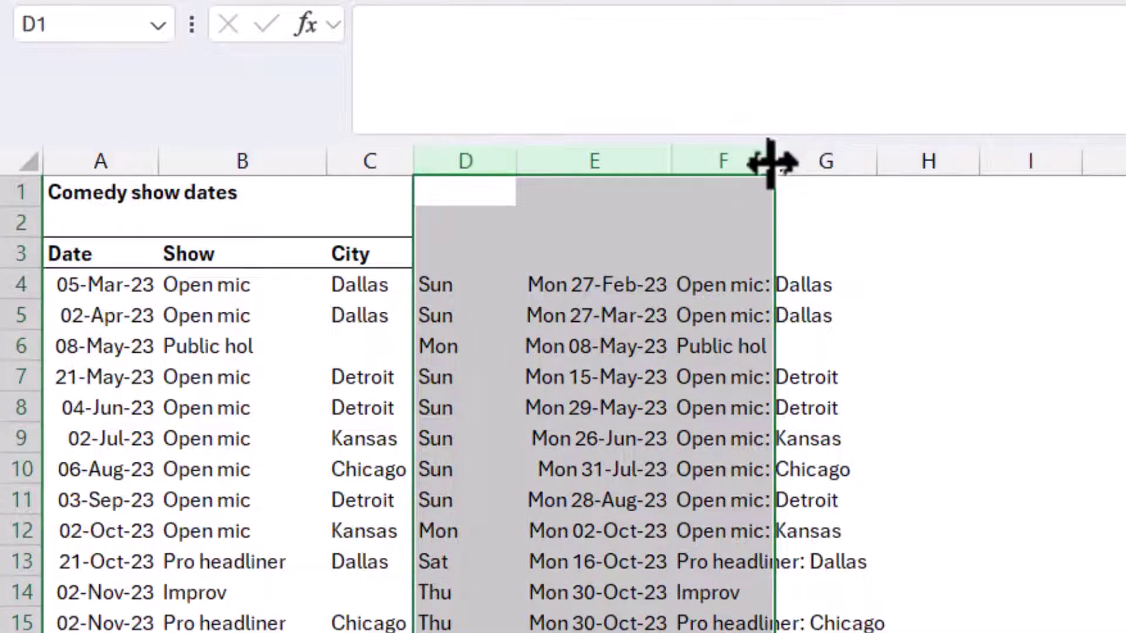
{"action": "double_click", "coordinate": [771, 163]}
{"action": "left_click", "coordinate": [612, 310]}
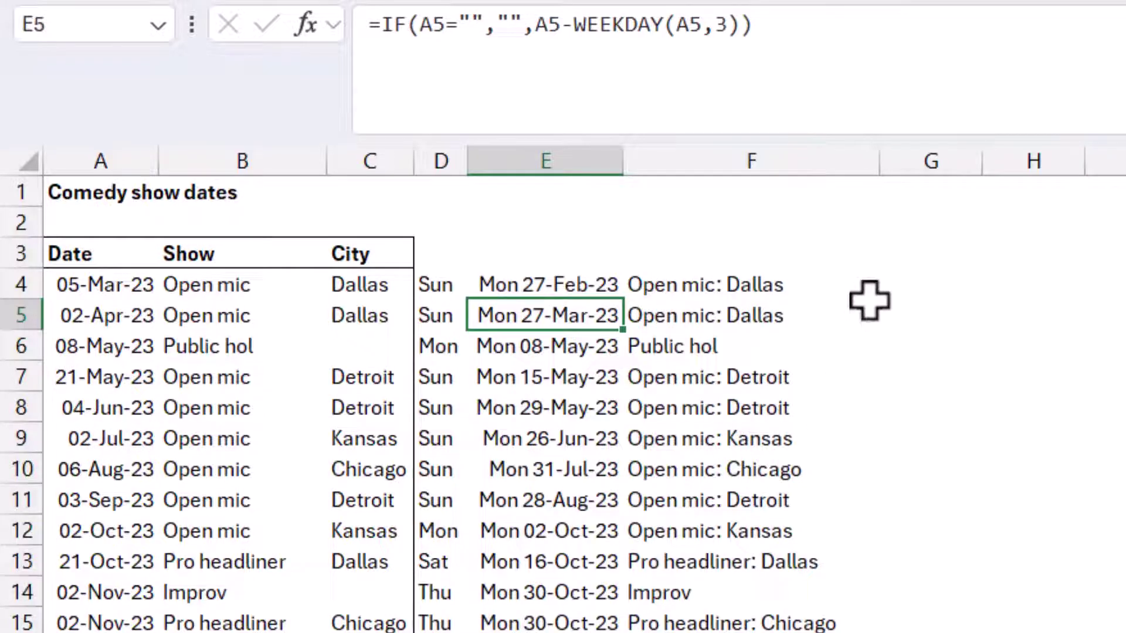
{"action": "left_click", "coordinate": [1001, 276]}
{"action": "key", "text": "Up"}
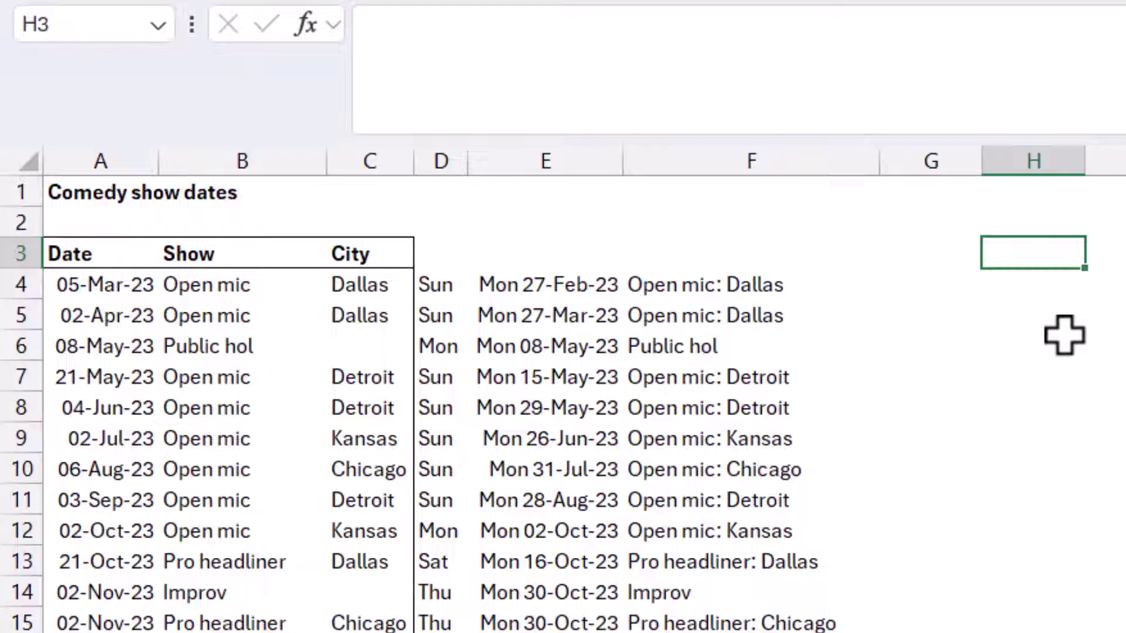
Step: Enter =UNIQUE(E4:E92) in H4 to list the distinct week-start dates
{"action": "left_click_drag", "start_coordinate": [1008, 242], "coordinate": [1017, 267]}
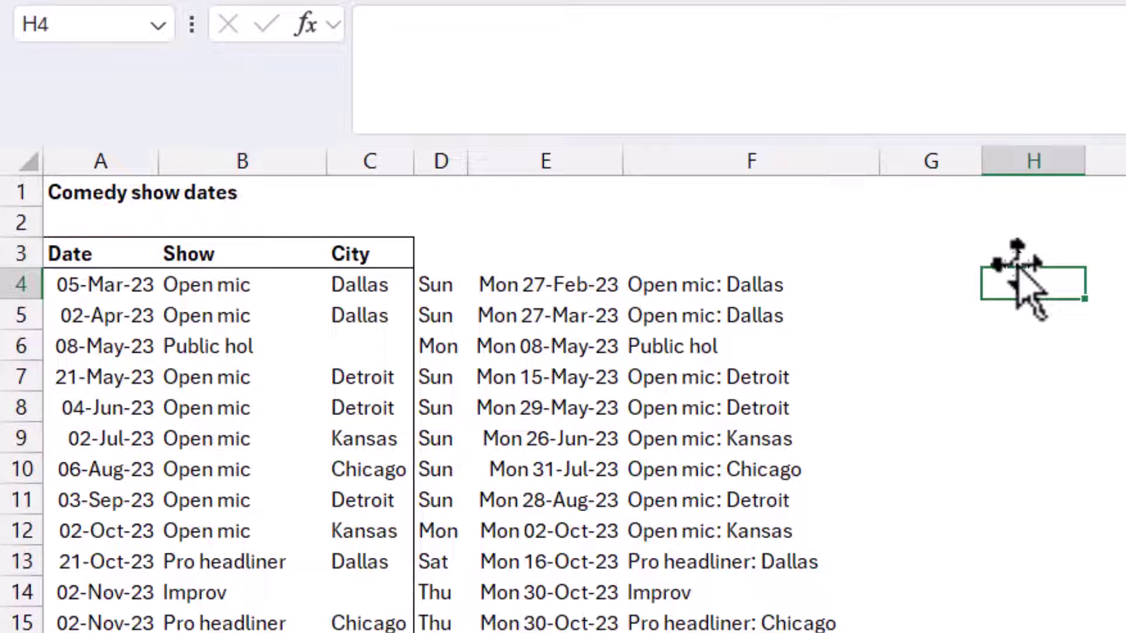
{"action": "type", "text": "="}
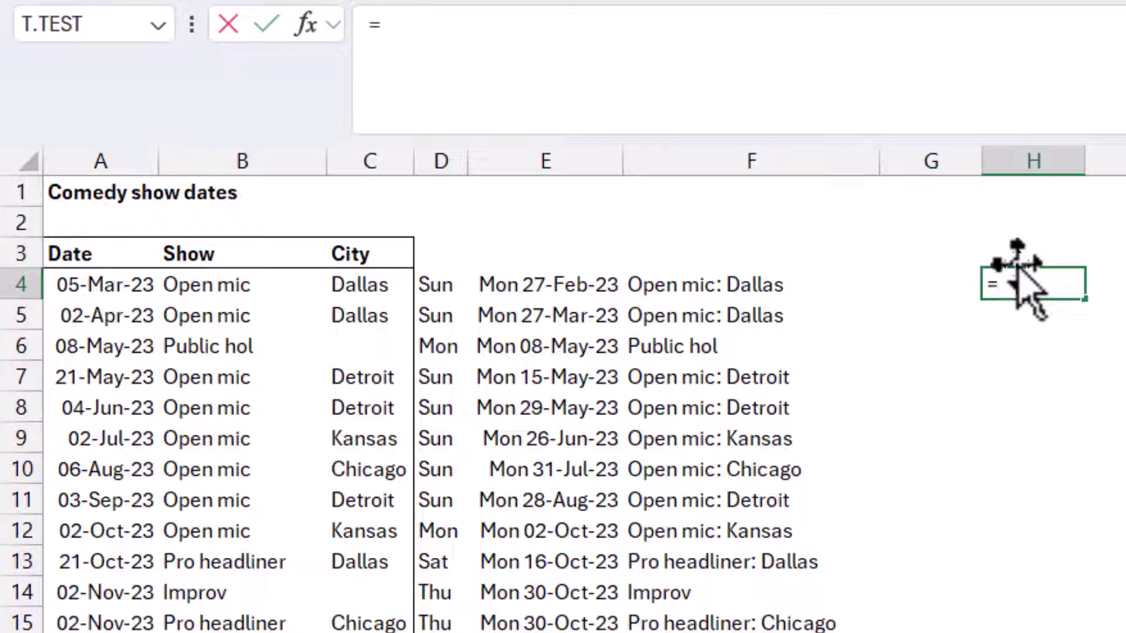
{"action": "type", "text": "uniq"}
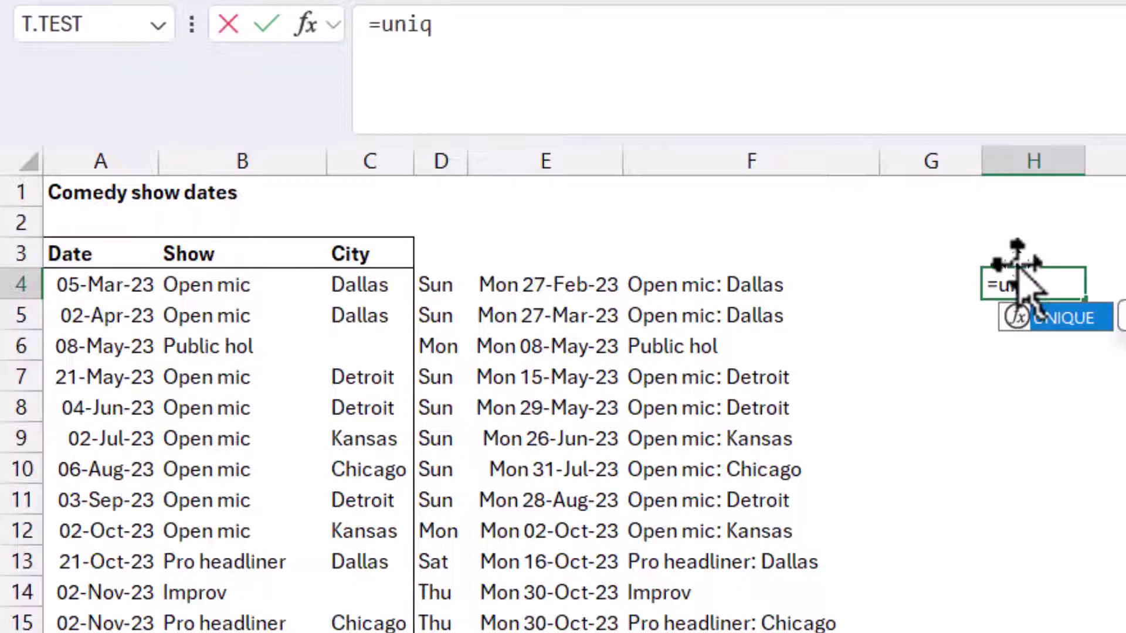
{"action": "key", "text": "Tab"}
{"action": "key", "text": "Left"}
{"action": "key", "text": "Left"}
{"action": "key", "text": "Left"}
{"action": "key", "text": "ctrl+shift+Down"}
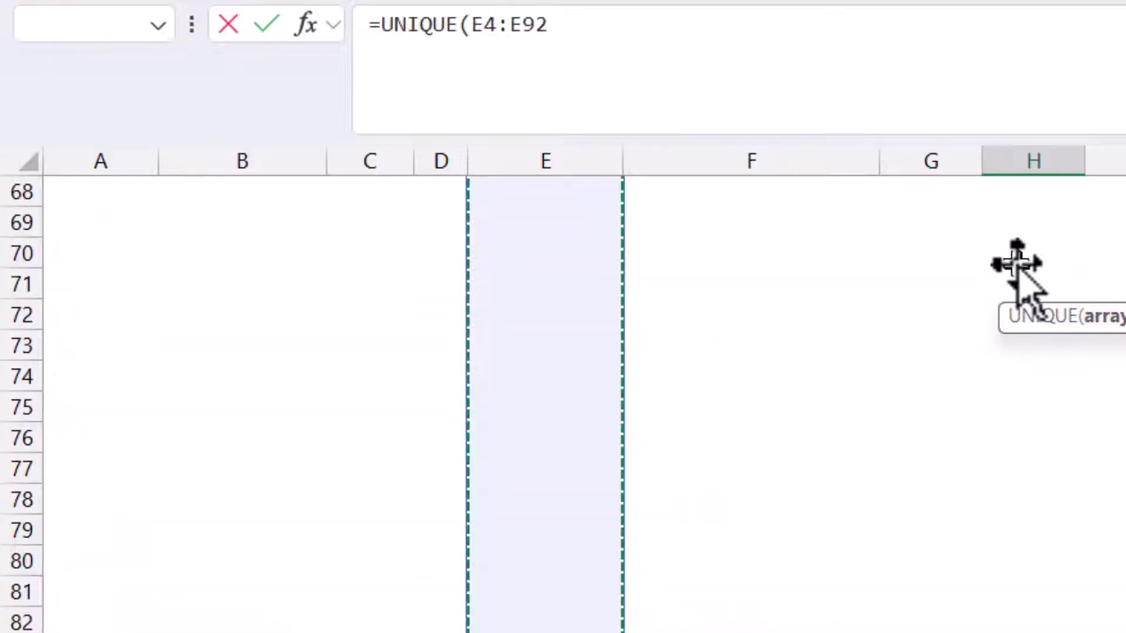
{"action": "type", "text": ")"}
{"action": "key", "text": "Return"}
{"action": "key", "text": "Up"}
{"action": "key", "text": "Up"}
{"action": "key", "text": "Up"}
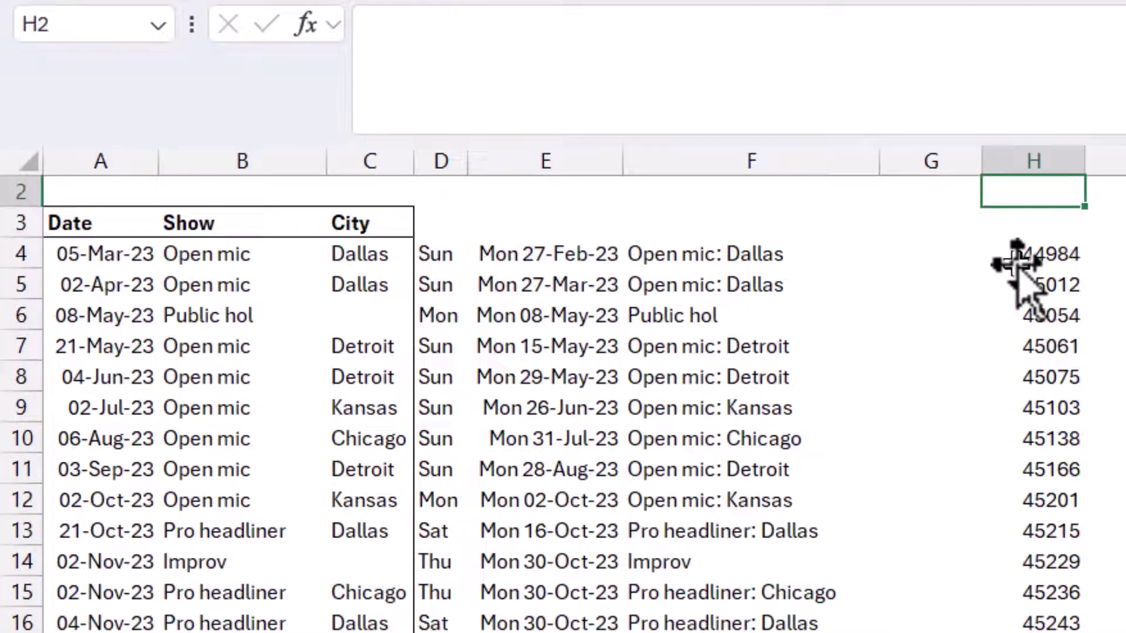
Step: Format column H as Short Date, then dd-mmm-yy so values read like 27-Feb-23
{"action": "left_click", "coordinate": [1018, 264]}
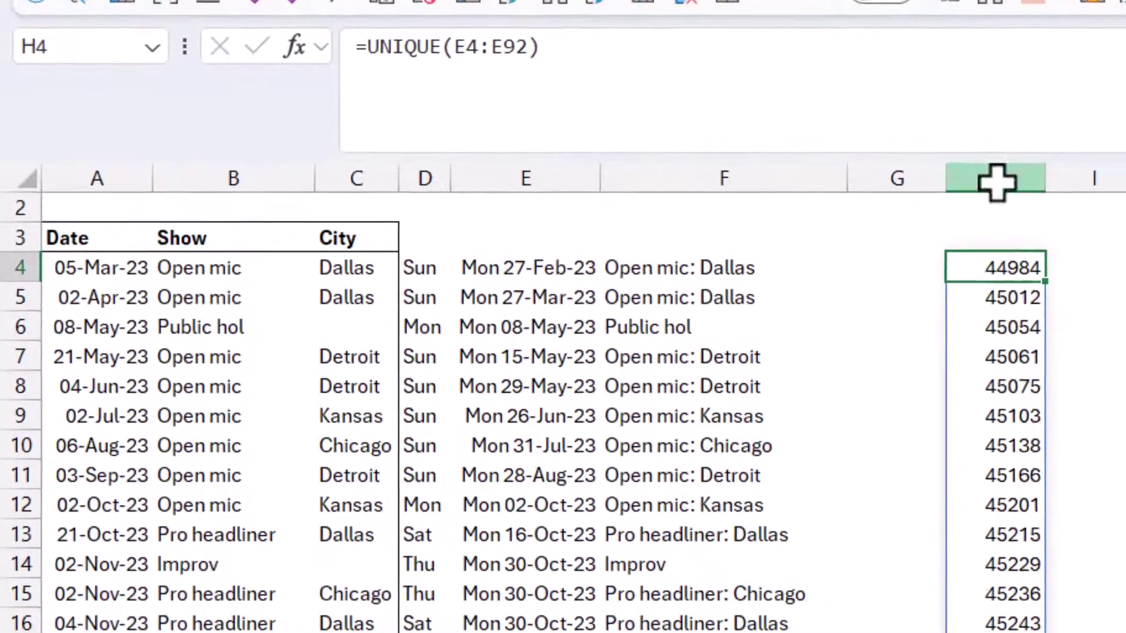
{"action": "left_click", "coordinate": [1032, 161]}
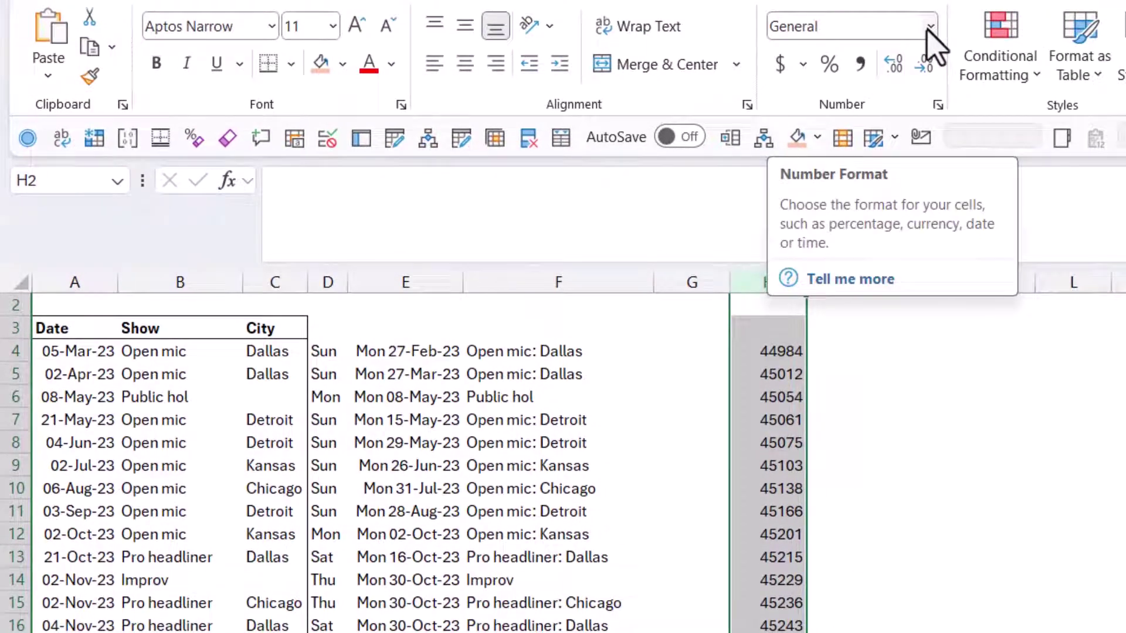
{"action": "left_click", "coordinate": [927, 29]}
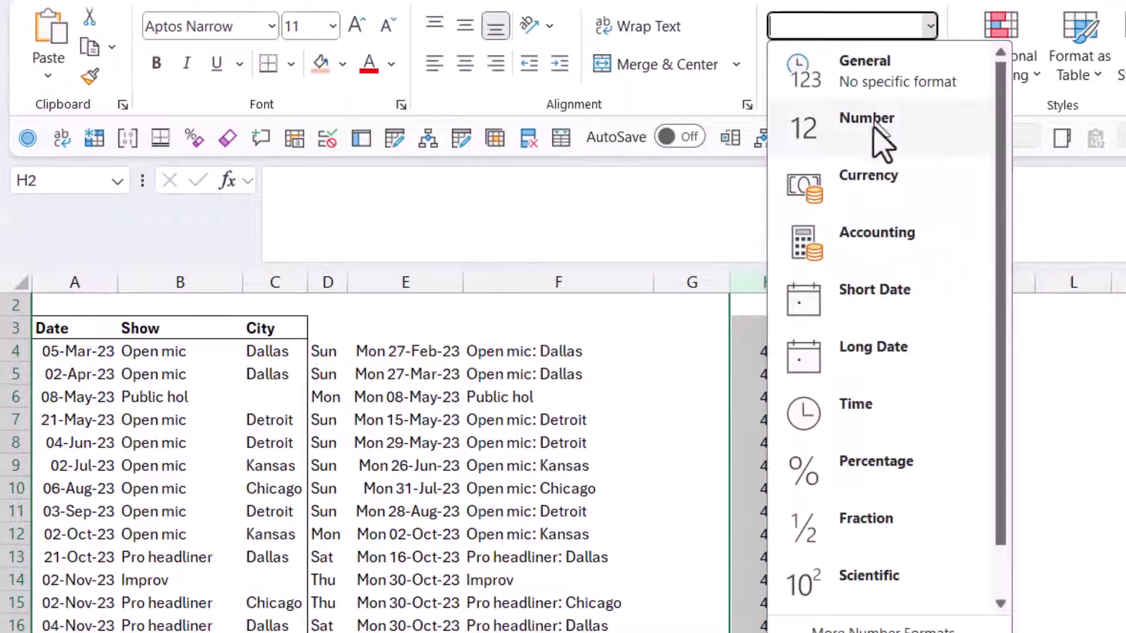
{"action": "left_click", "coordinate": [884, 297]}
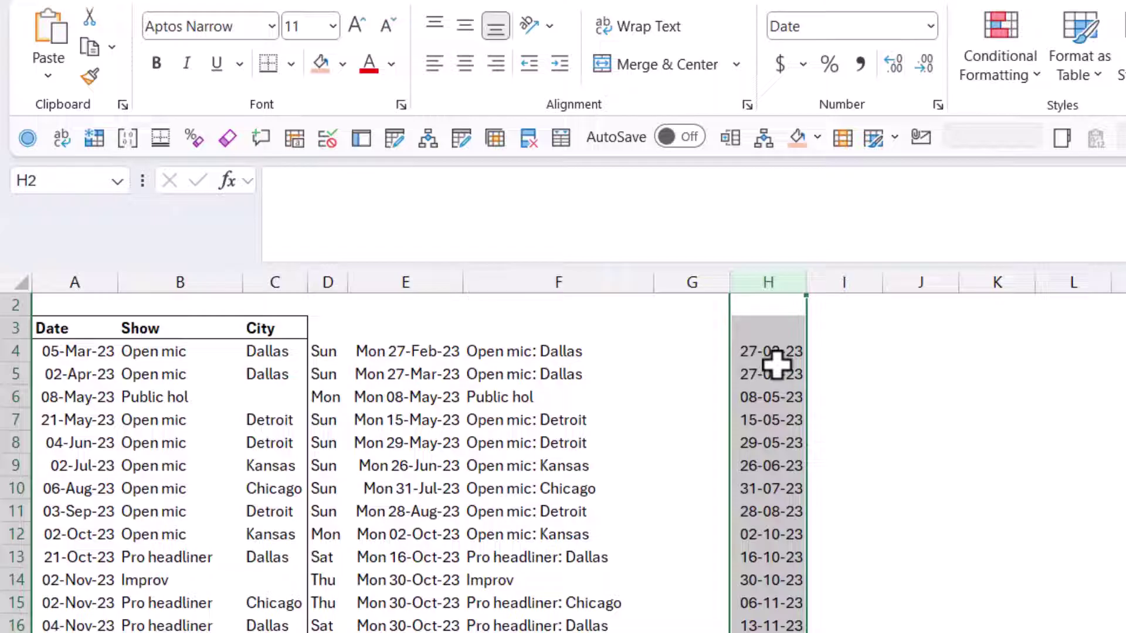
{"action": "key", "text": "ctrl+shift+3"}
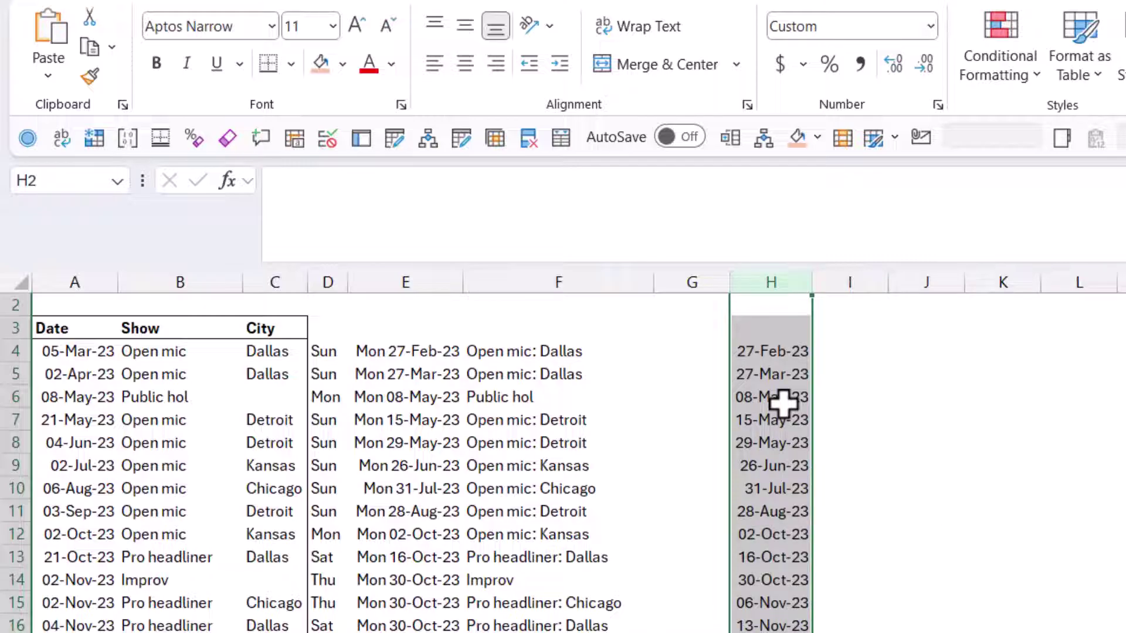
{"action": "key", "text": "Down"}
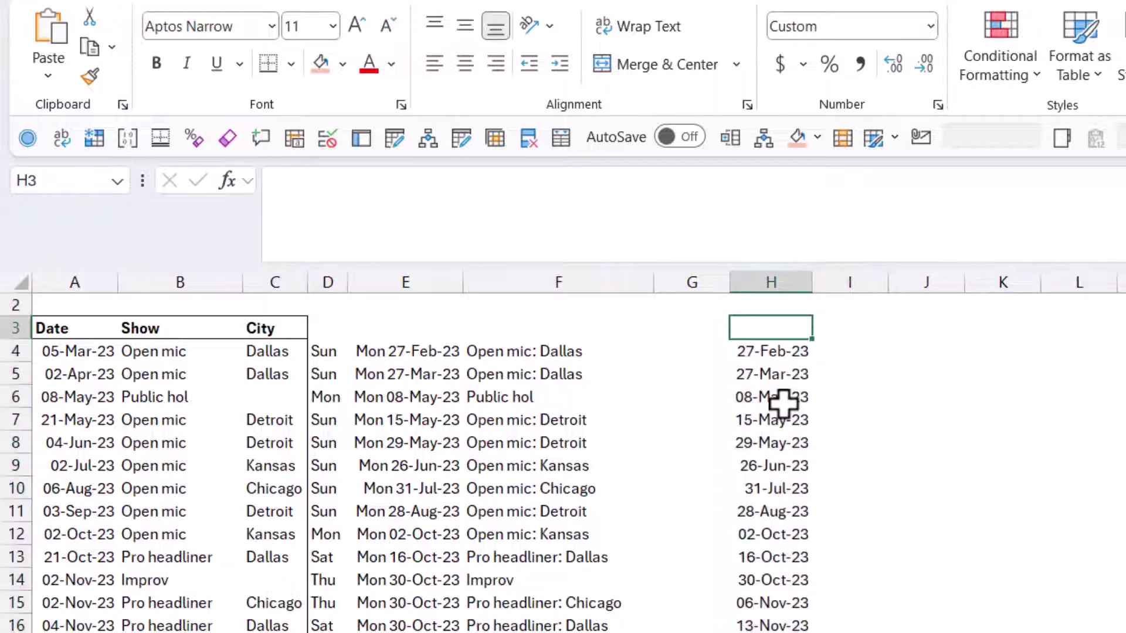
{"action": "key", "text": "Down"}
{"action": "key", "text": "Down"}
{"action": "key", "text": "Up"}
{"action": "key", "text": "Up"}
{"action": "key", "text": "Down"}
{"action": "key", "text": "Right"}
{"action": "key", "text": "Up"}
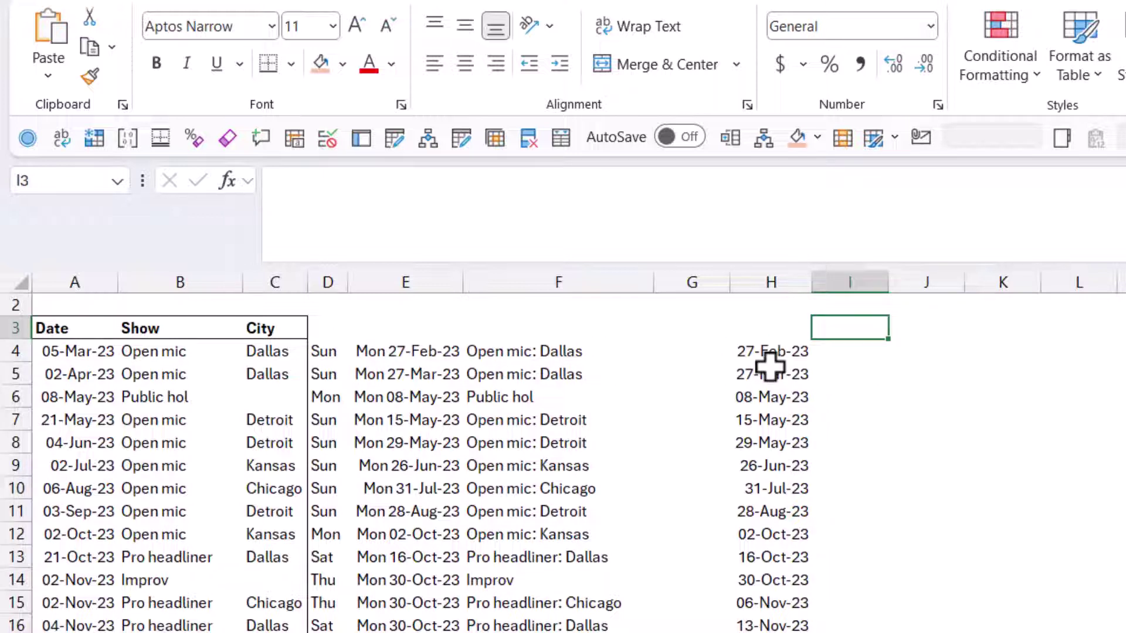
Step: Enter =TRANSPOSE(UNIQUE(D4:D92)) in I3 to spill the weekdays across row 3
{"action": "type", "text": "=trans"}
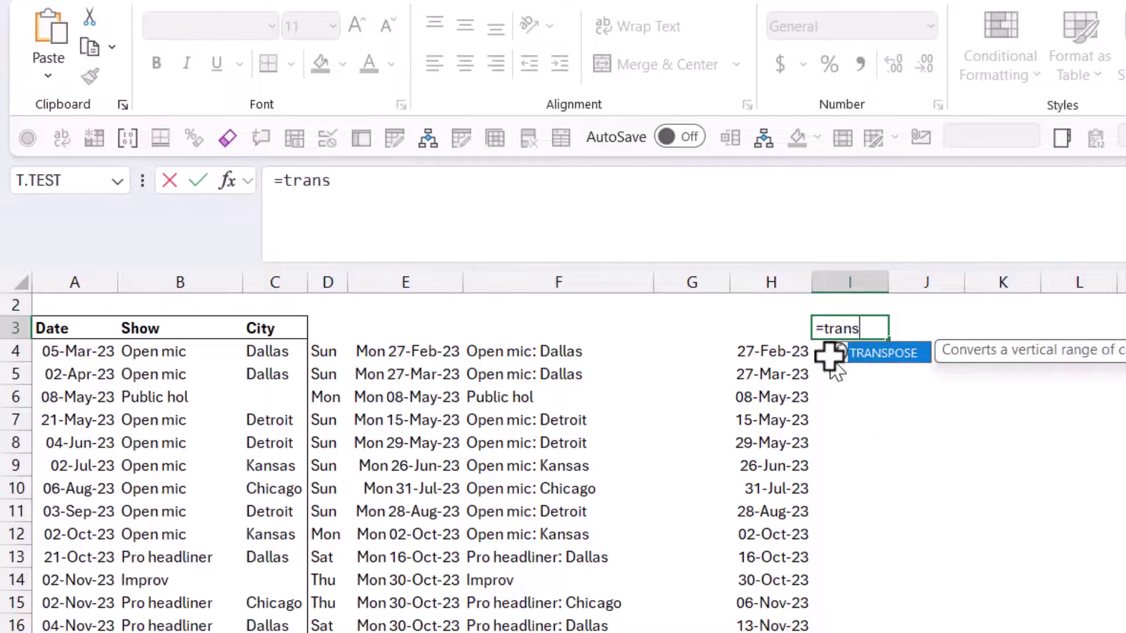
{"action": "key", "text": "Tab"}
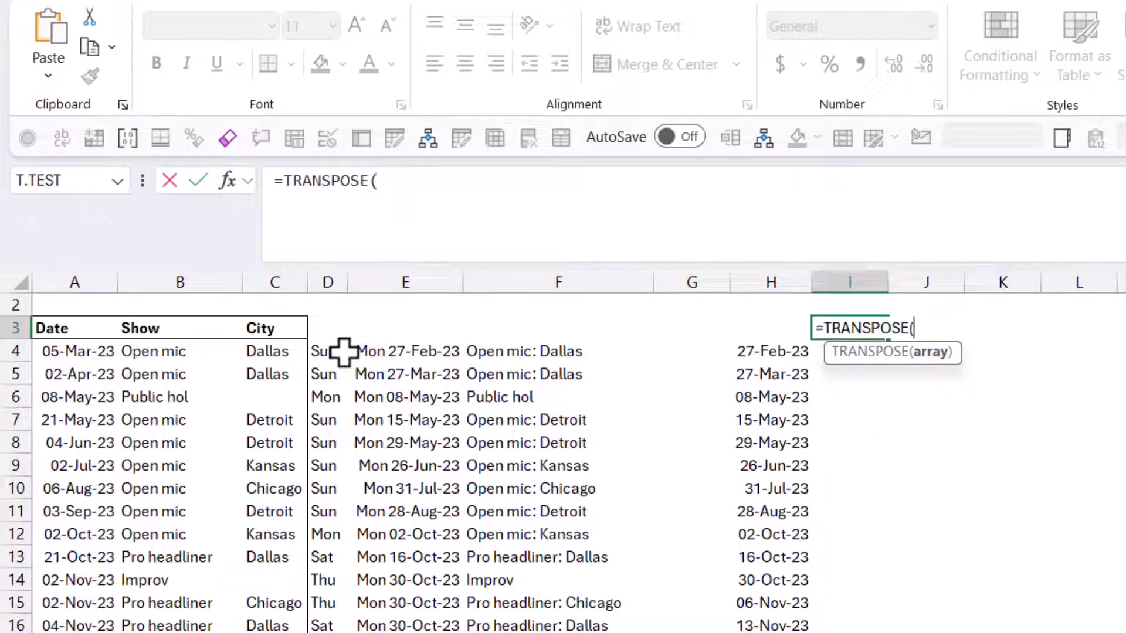
{"action": "type", "text": "uniq"}
{"action": "key", "text": "Tab"}
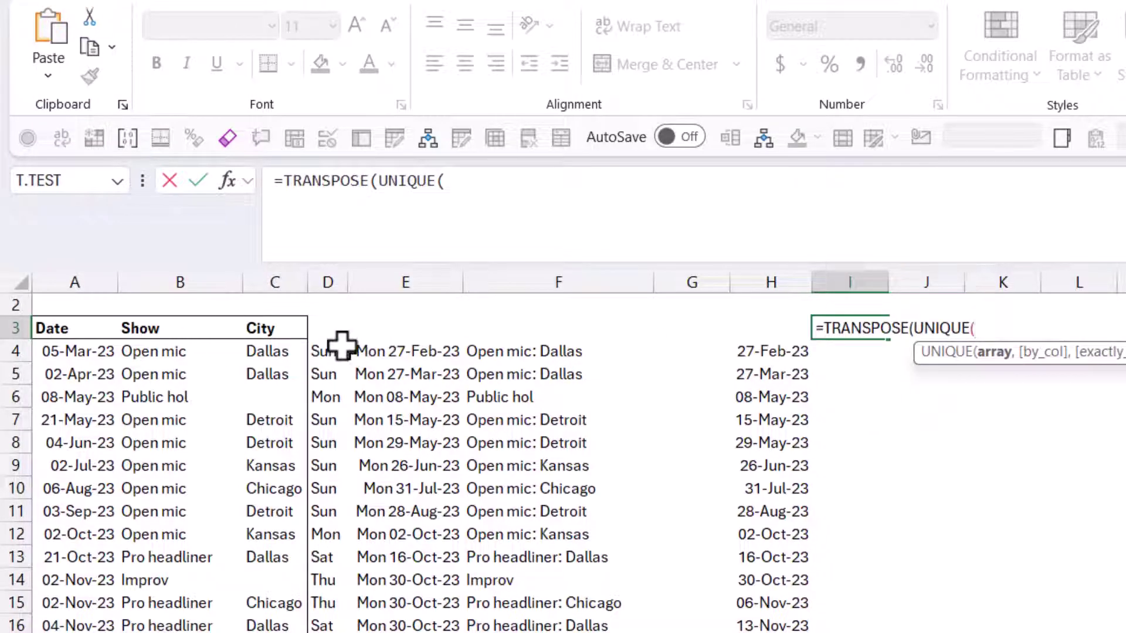
{"action": "left_click", "coordinate": [342, 348]}
{"action": "key", "text": "ctrl+shift+Down"}
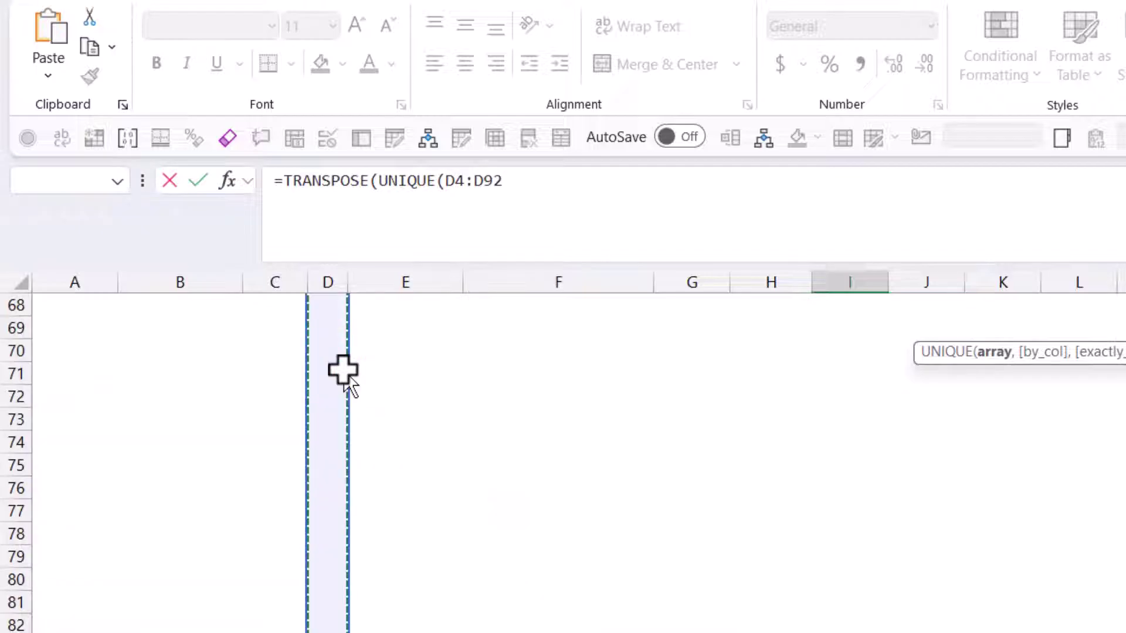
{"action": "type", "text": "))"}
{"action": "key", "text": "Return"}
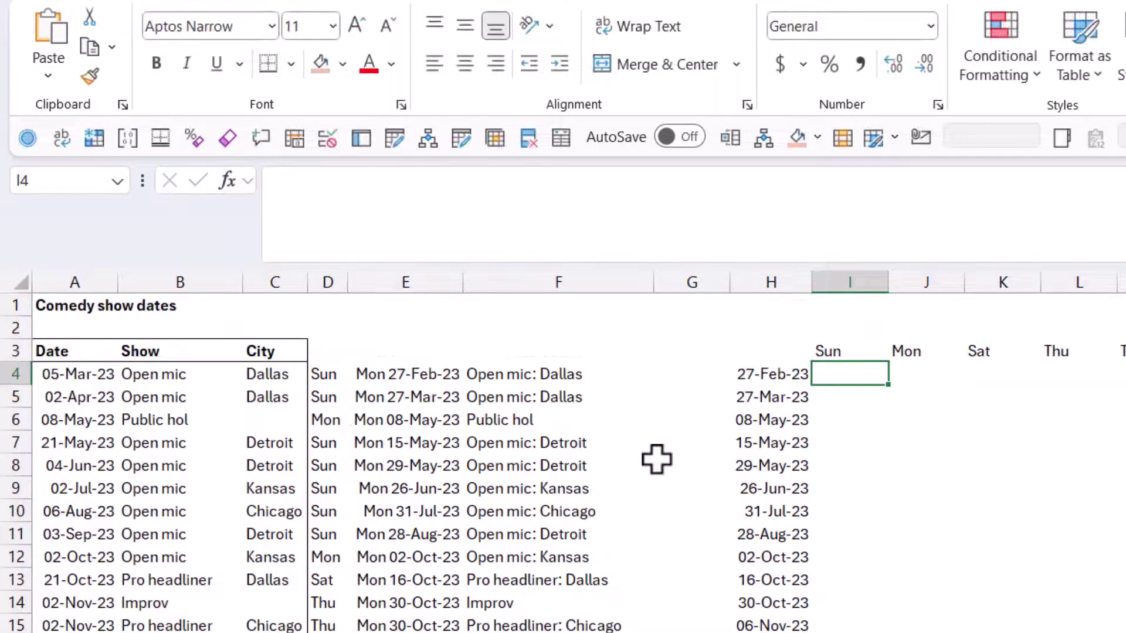
{"action": "left_click", "coordinate": [858, 347]}
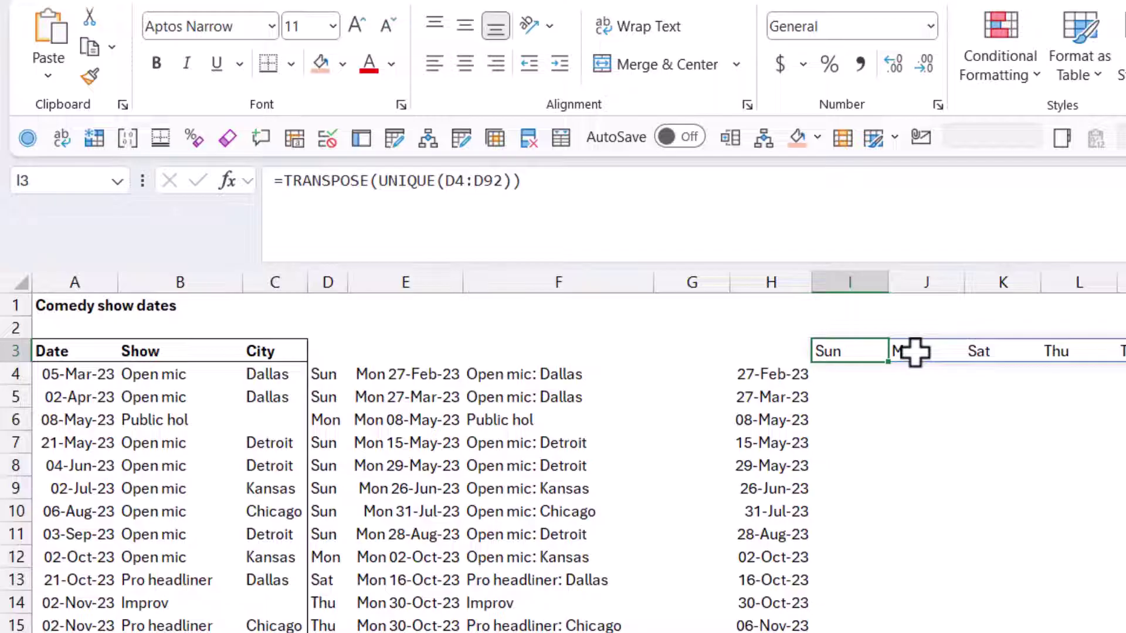
{"action": "left_click", "coordinate": [915, 349]}
{"action": "left_click", "coordinate": [990, 349]}
{"action": "left_click", "coordinate": [1073, 351]}
{"action": "left_click", "coordinate": [1120, 355]}
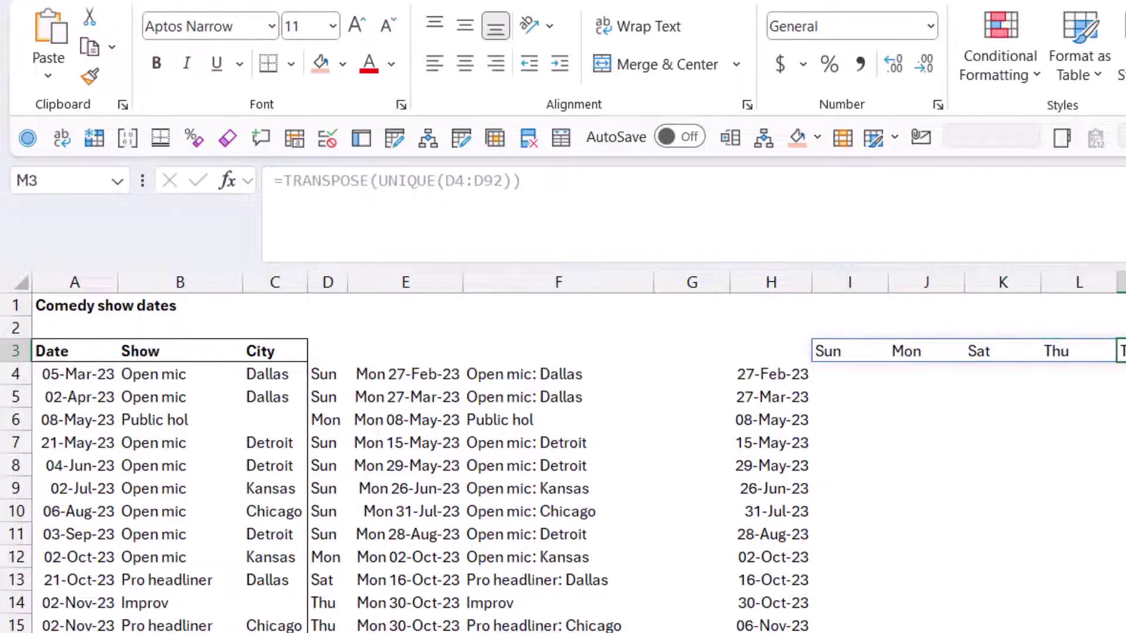
{"action": "left_click", "coordinate": [1002, 350]}
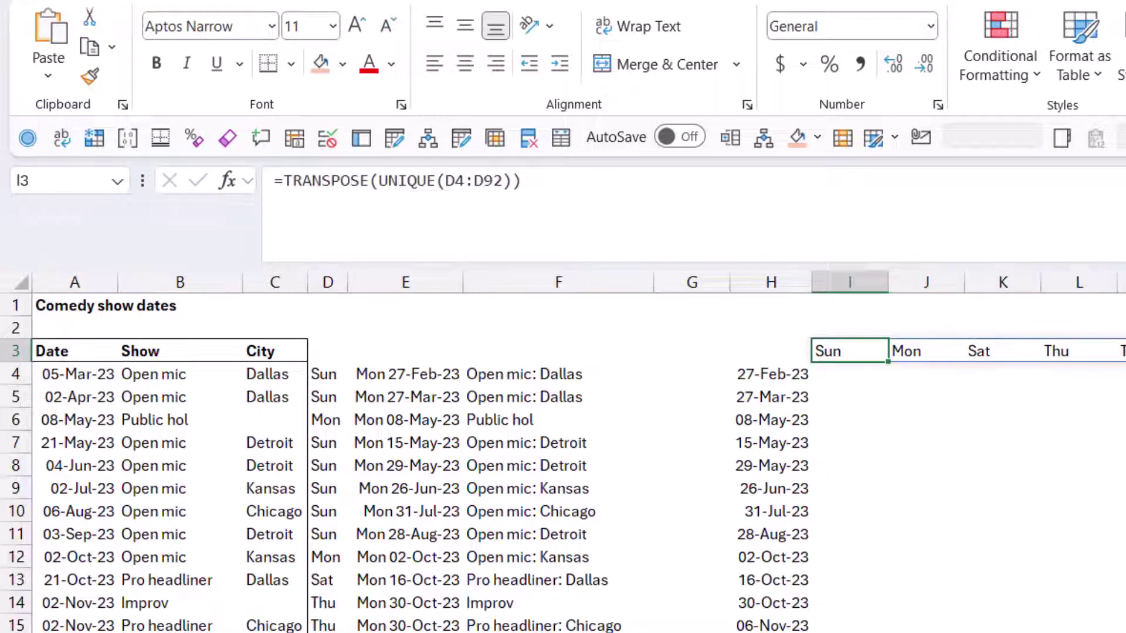
Step: Convert the spilled weekday row to fixed text with Paste Special Values
{"action": "left_click_drag", "start_coordinate": [851, 350], "coordinate": [1079, 351]}
{"action": "key", "text": "ctrl+c"}
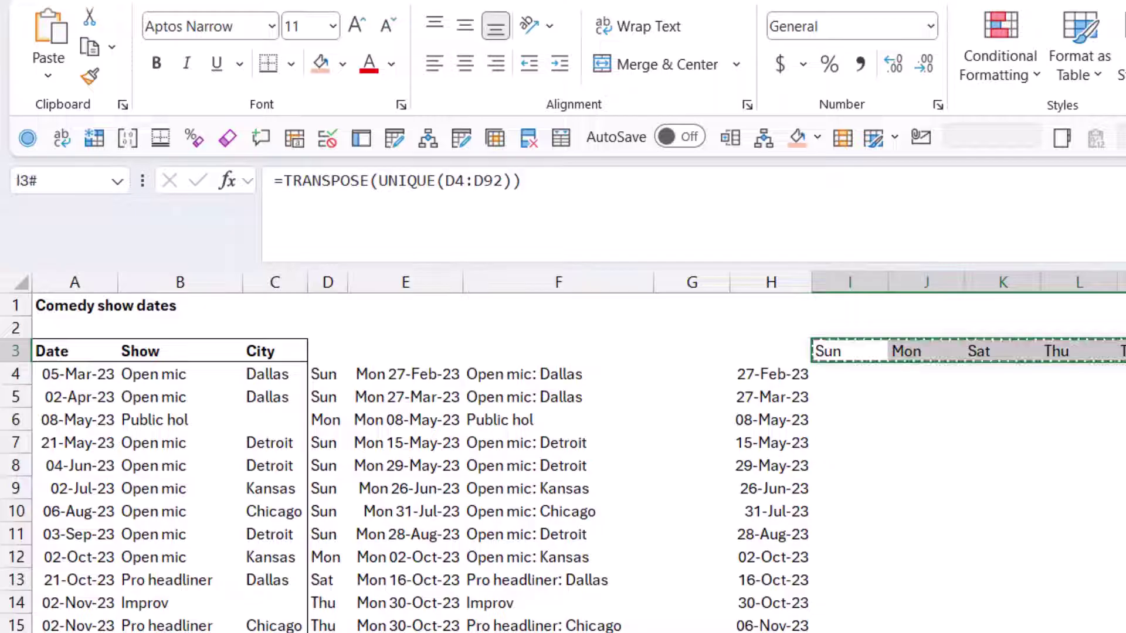
{"action": "key", "text": "ctrl+alt+v"}
{"action": "key", "text": "v"}
{"action": "key", "text": "Return"}
{"action": "left_click", "coordinate": [926, 350]}
Step: Type the remaining headings Tue, Wed, Thu, Fri and Sat in calendar order
{"action": "left_click", "coordinate": [1003, 351]}
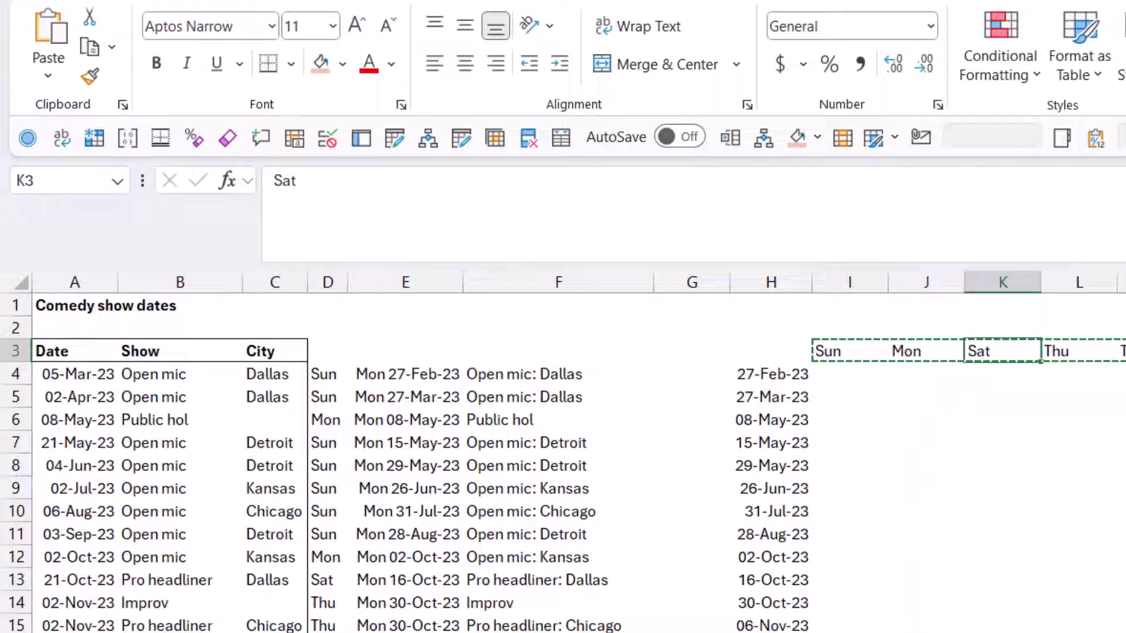
{"action": "type", "text": "Tue"}
{"action": "key", "text": "Tab"}
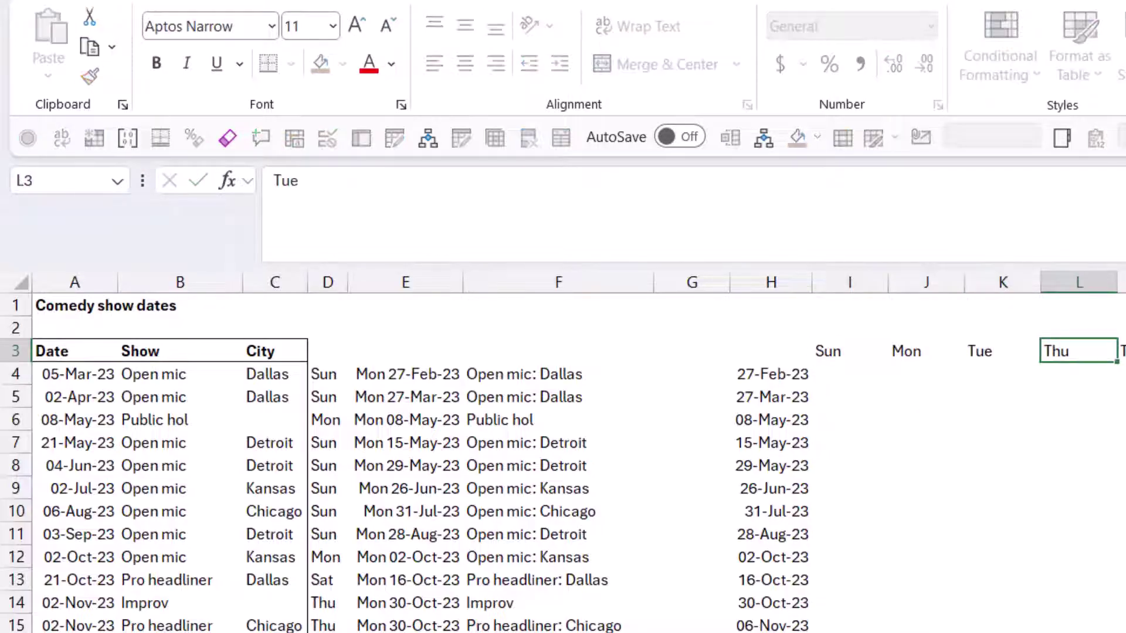
{"action": "type", "text": "Wed"}
{"action": "key", "text": "Tab"}
{"action": "type", "text": "T"}
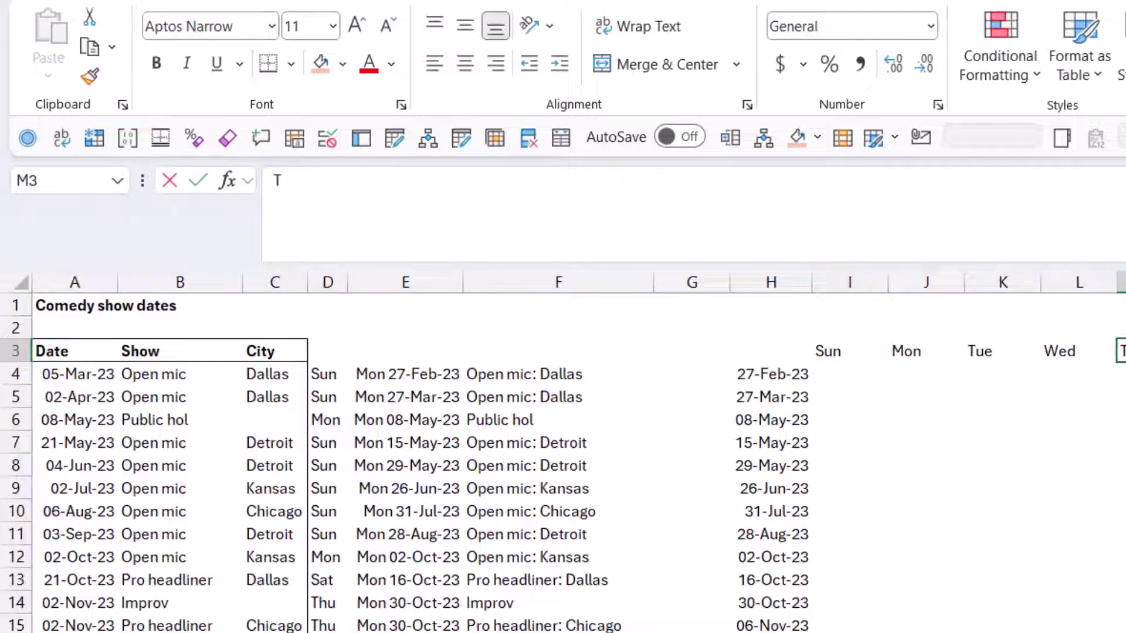
{"action": "type", "text": "hu"}
{"action": "key", "text": "Tab"}
{"action": "type", "text": "Fri"}
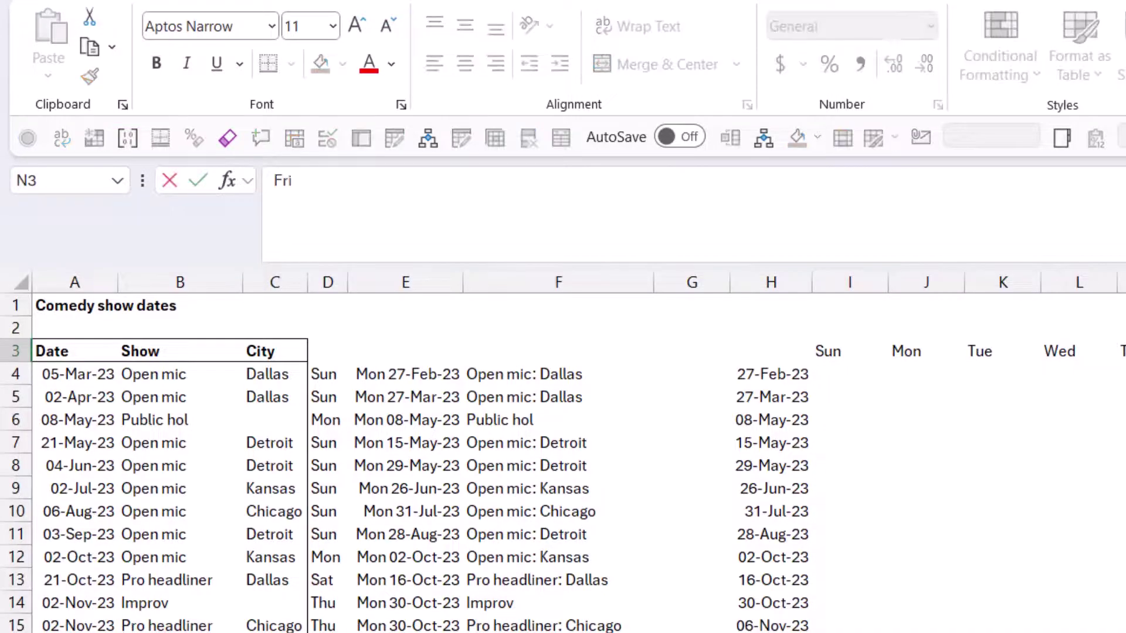
{"action": "key", "text": "Tab"}
{"action": "type", "text": "Say"}
{"action": "key", "text": "Return"}
{"action": "key", "text": "Left"}
{"action": "key", "text": "Left"}
{"action": "key", "text": "Left"}
{"action": "key", "text": "Left"}
{"action": "key", "text": "Left"}
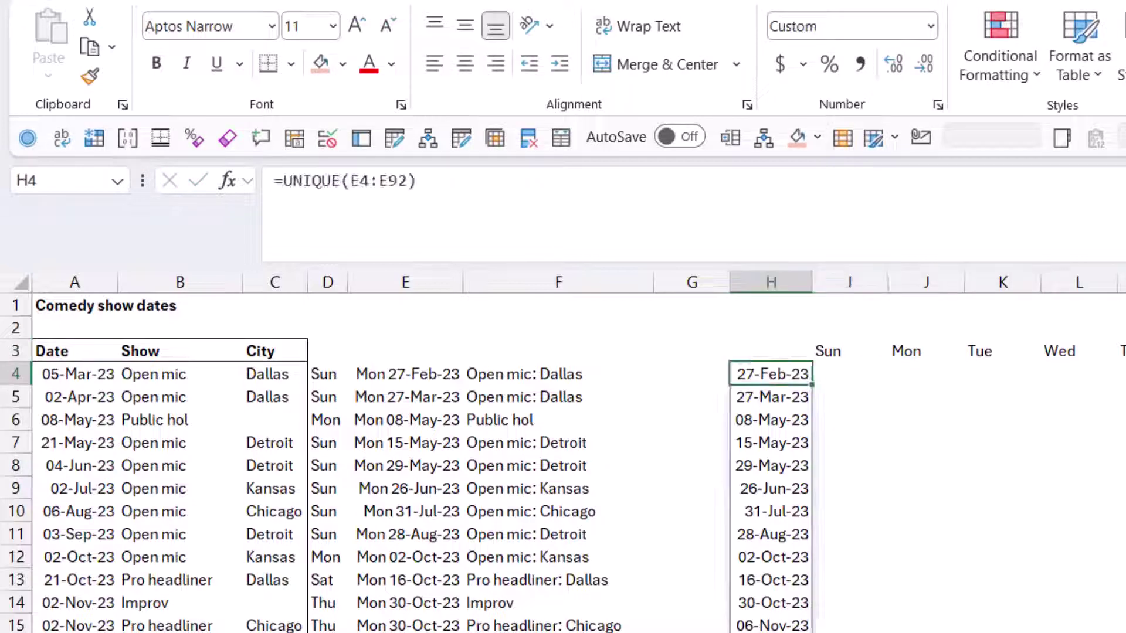
Step: Wrap the H4 formula in SORT so the week-start dates list in ascending order
{"action": "left_click", "coordinate": [283, 180]}
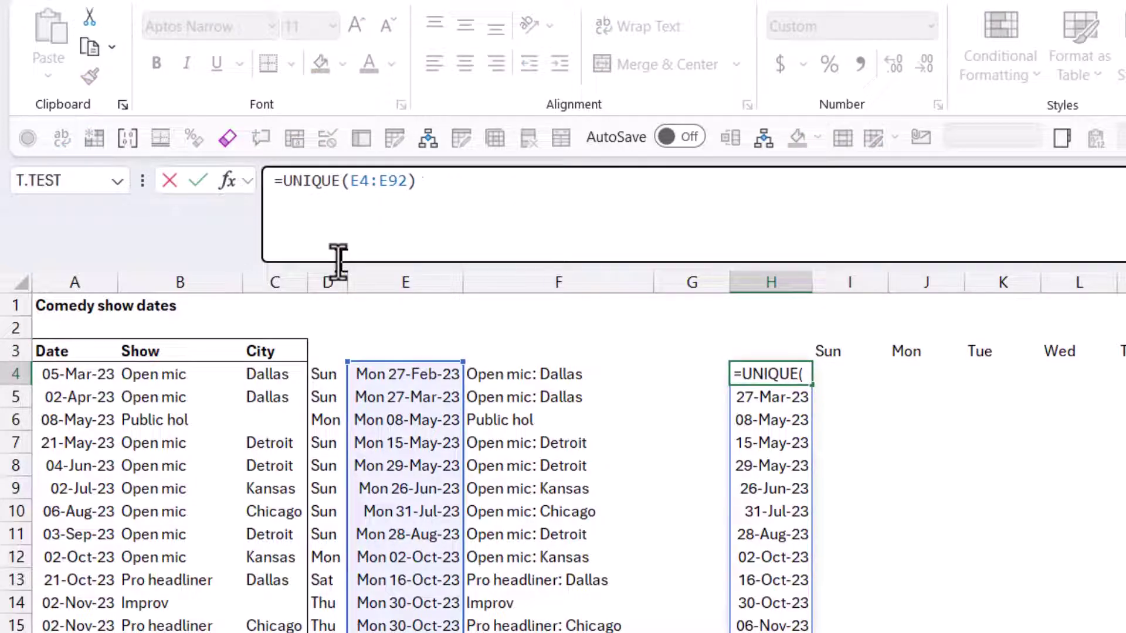
{"action": "type", "text": "SORT("}
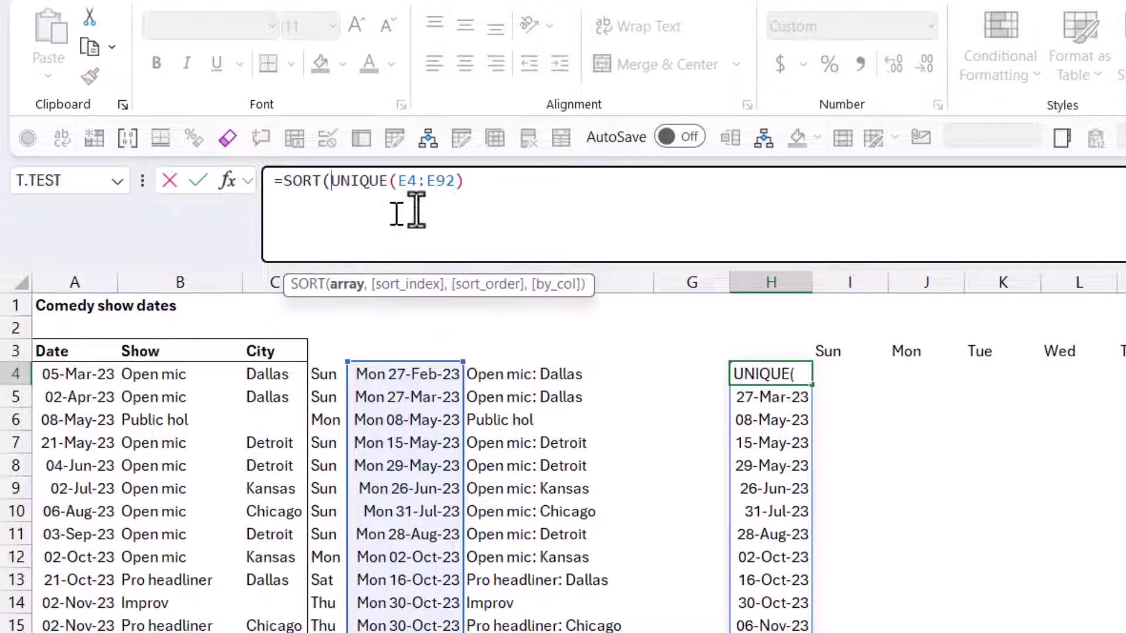
{"action": "left_click", "coordinate": [479, 188]}
{"action": "type", "text": ")"}
{"action": "key", "text": "Return"}
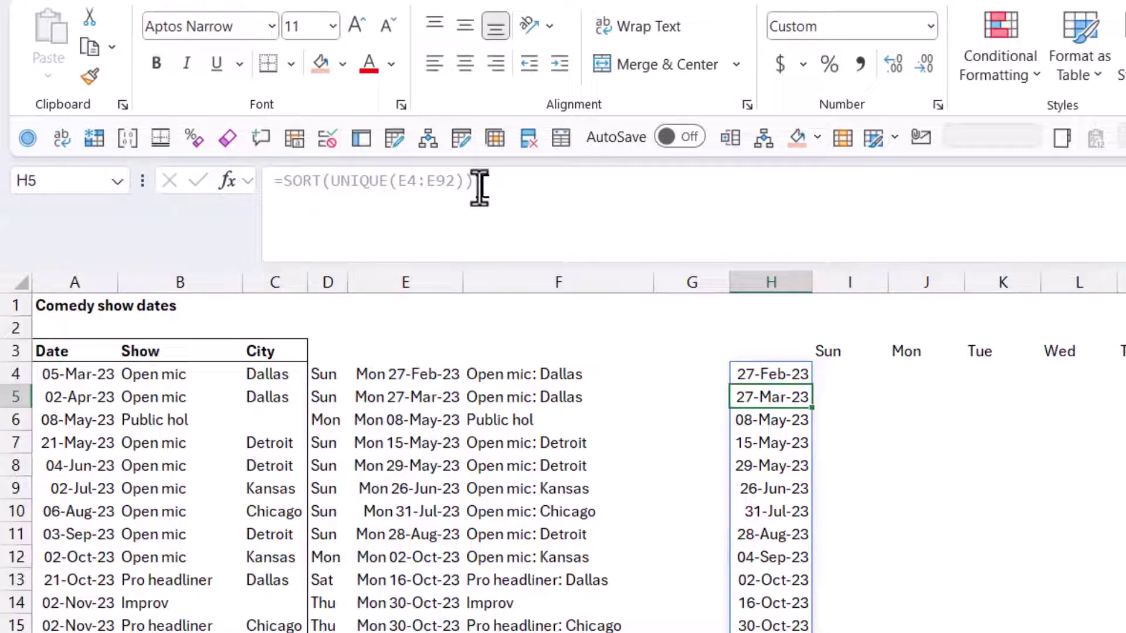
{"action": "key", "text": "Down"}
{"action": "key", "text": "Down"}
{"action": "key", "text": "Down"}
{"action": "key", "text": "Down"}
{"action": "key", "text": "Down"}
{"action": "key", "text": "Down"}
{"action": "key", "text": "Up"}
{"action": "key", "text": "Up"}
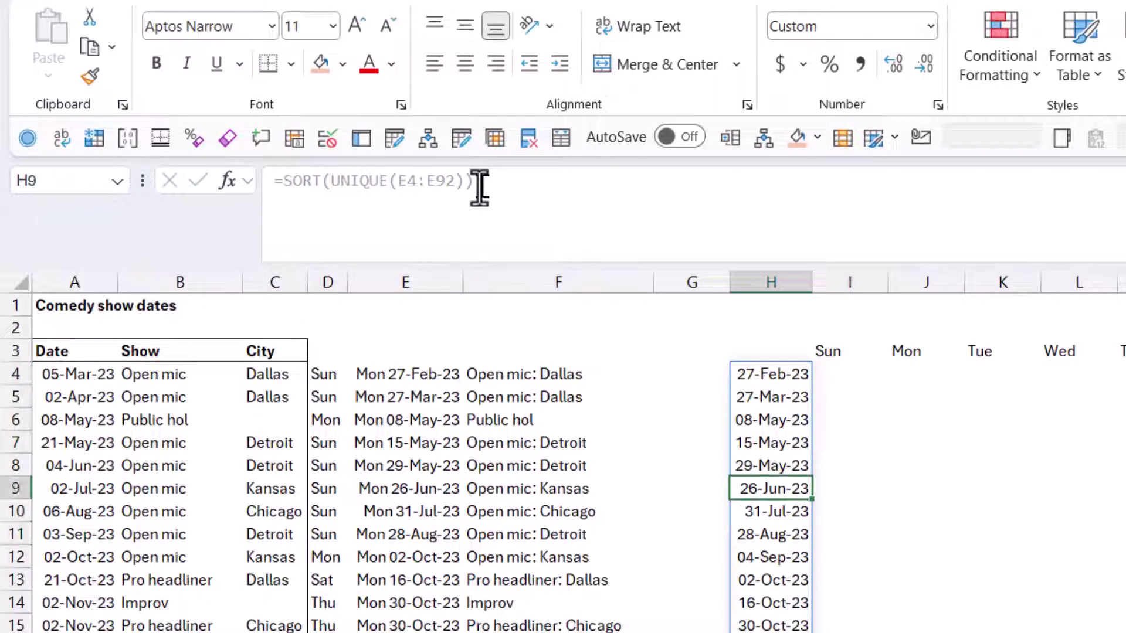
{"action": "key", "text": "Down"}
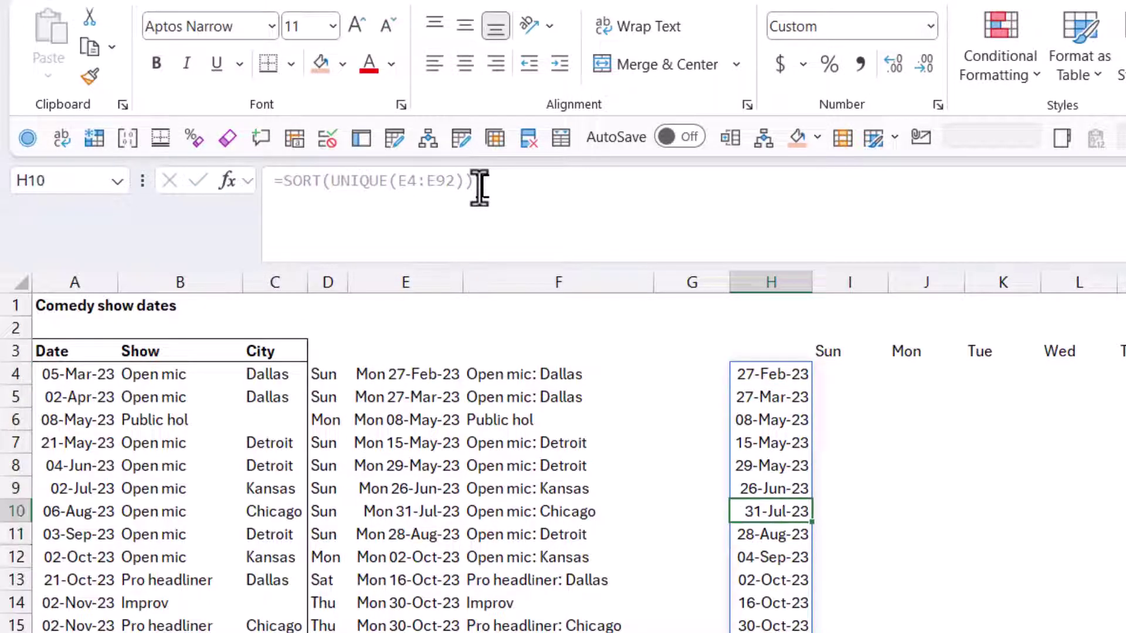
{"action": "left_click", "coordinate": [785, 493]}
{"action": "left_click", "coordinate": [779, 510]}
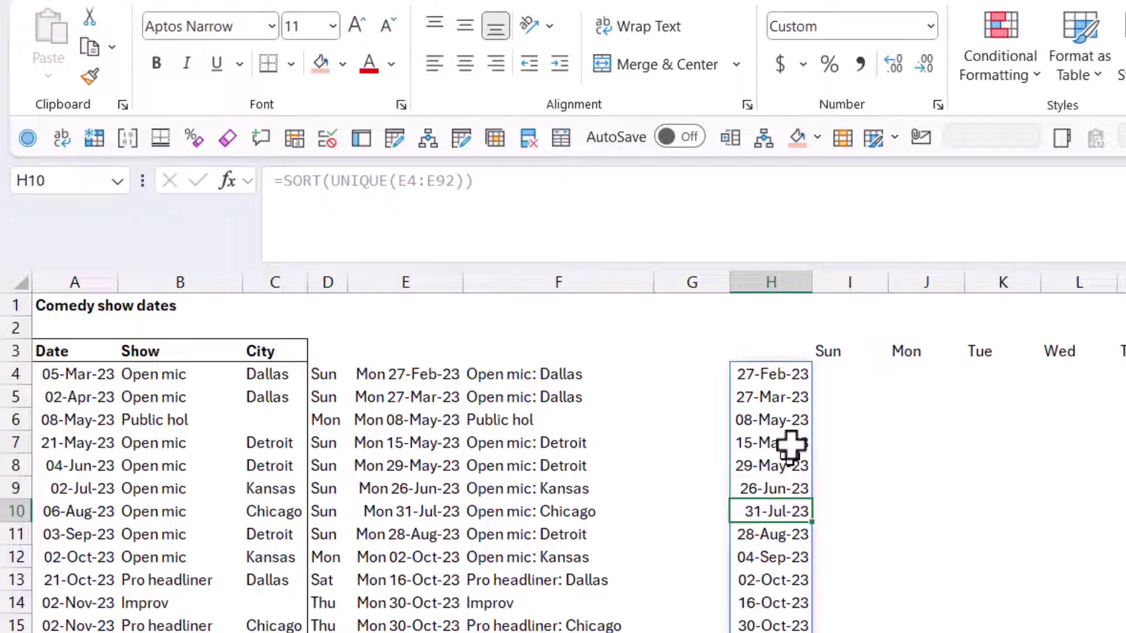
{"action": "left_click", "coordinate": [843, 374]}
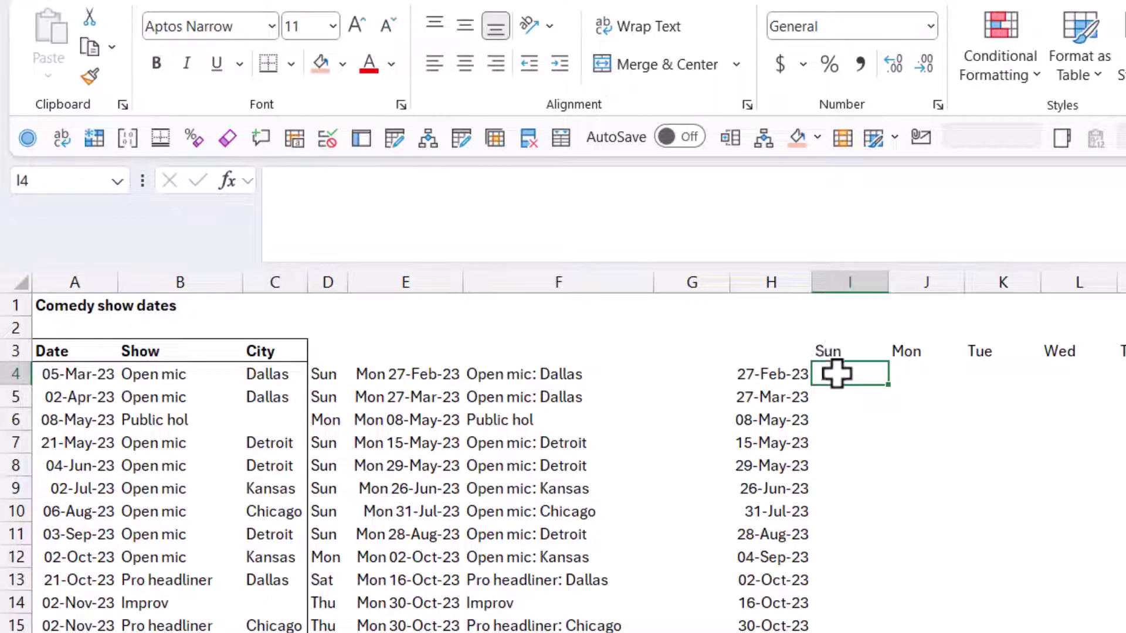
{"action": "left_click", "coordinate": [473, 375]}
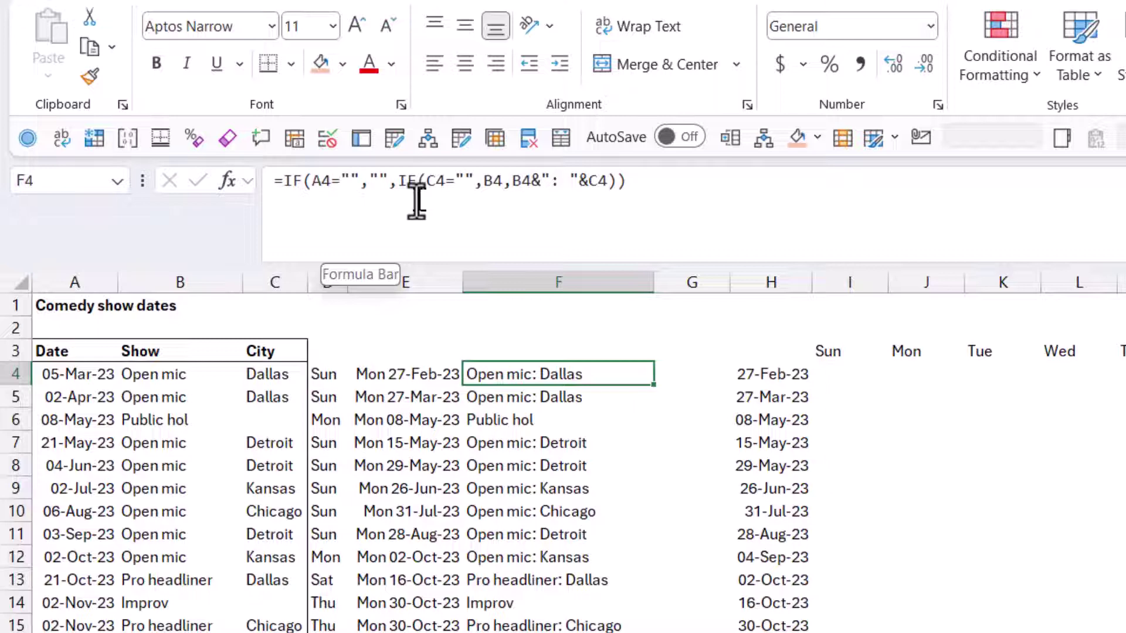
Step: Enter =I3&H4 in I4 to join the Sun heading with the start date
{"action": "left_click", "coordinate": [542, 186]}
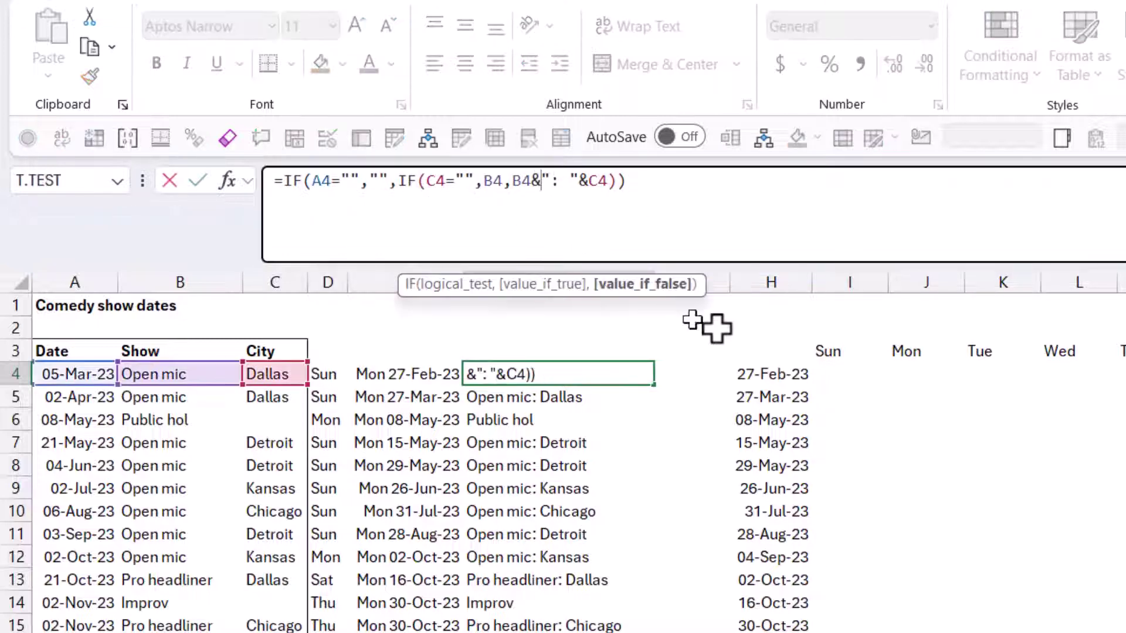
{"action": "key", "text": "Escape"}
{"action": "left_click", "coordinate": [837, 372]}
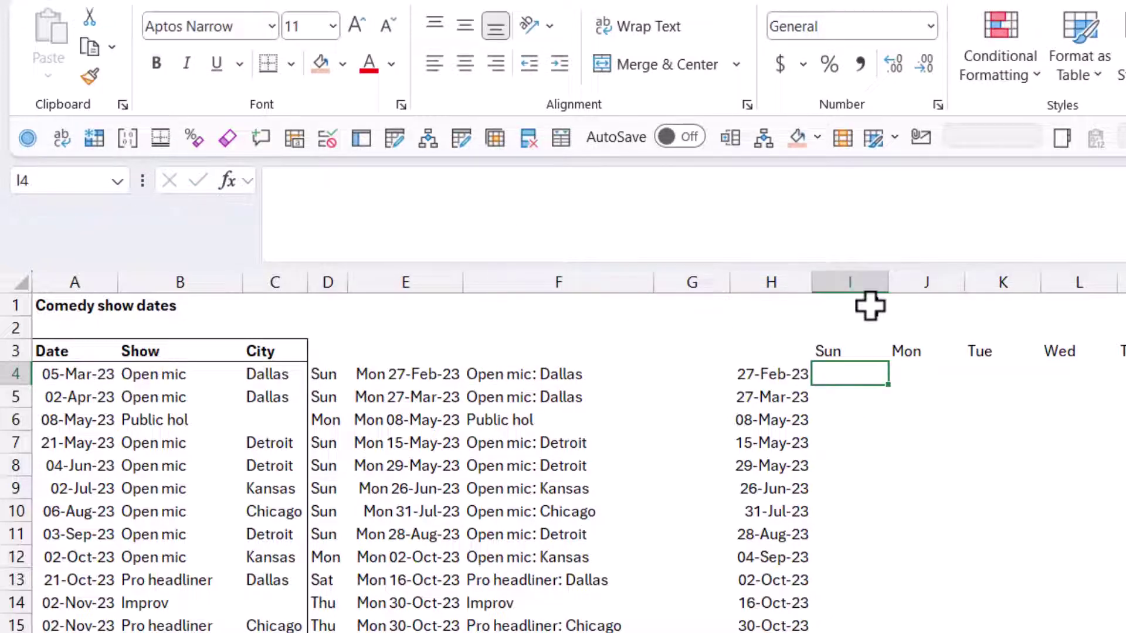
{"action": "type", "text": "="}
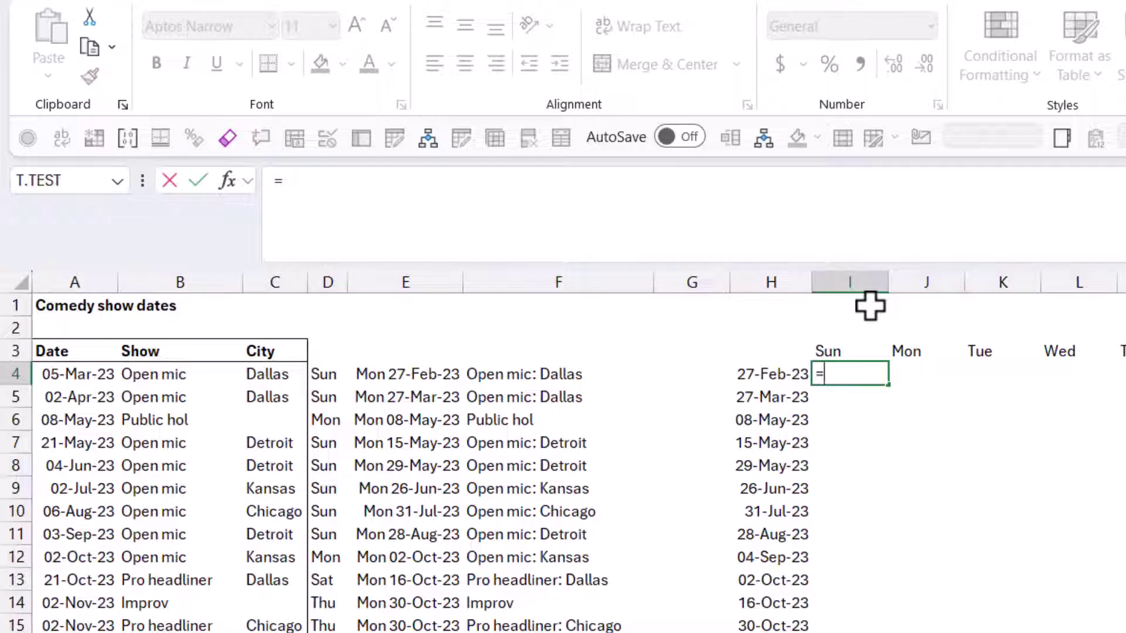
{"action": "key", "text": "Up"}
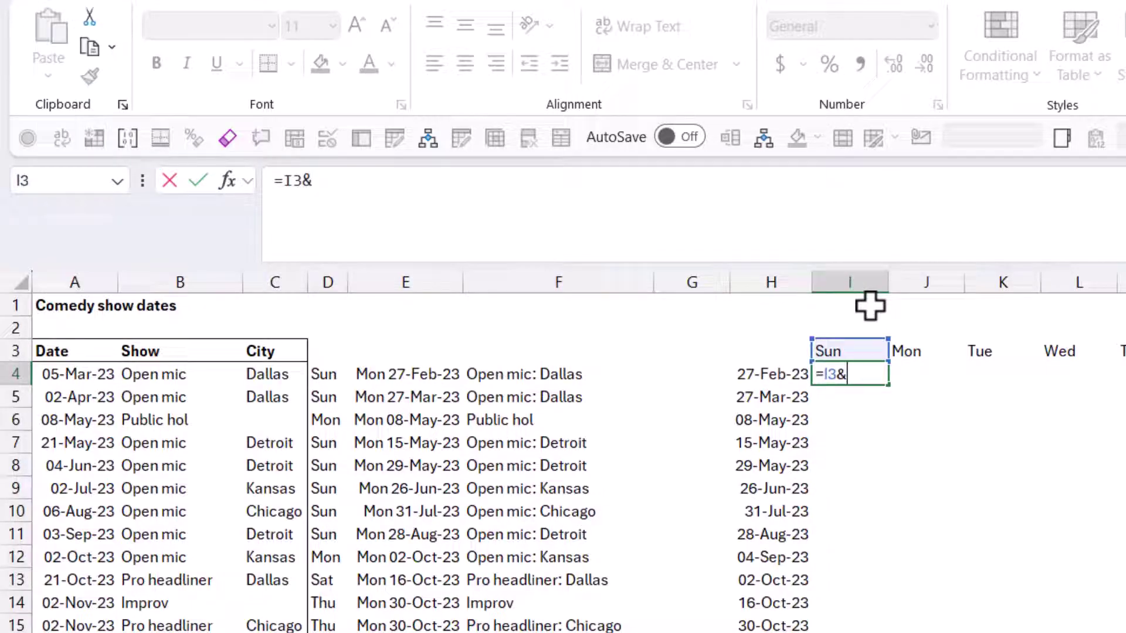
{"action": "type", "text": "&"}
{"action": "key", "text": "Left"}
{"action": "key", "text": "Return"}
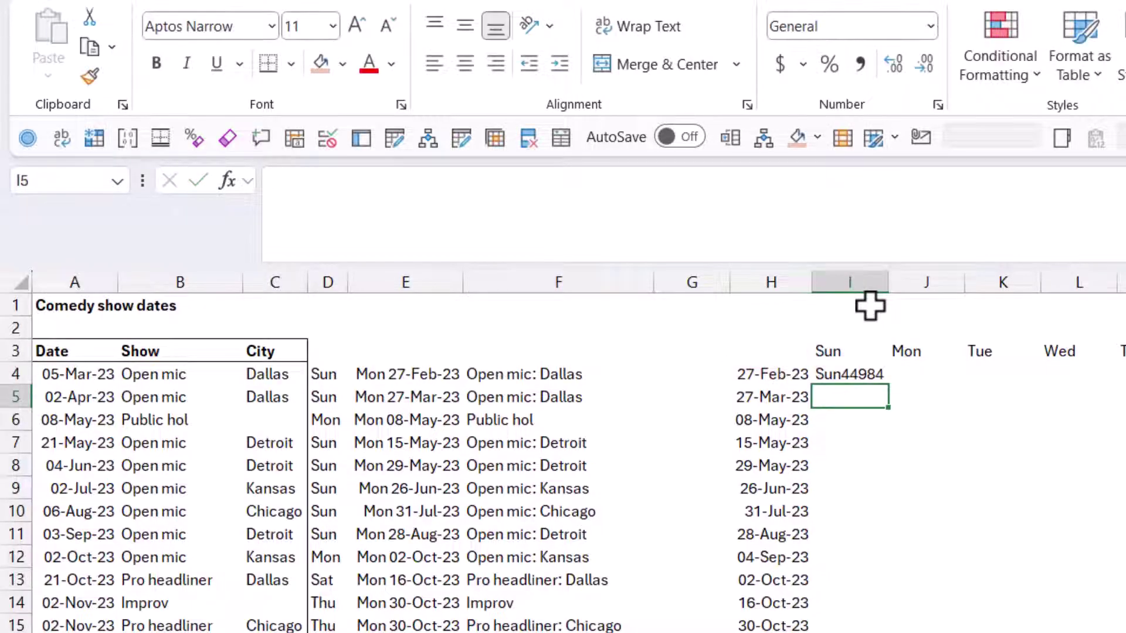
{"action": "key", "text": "Up"}
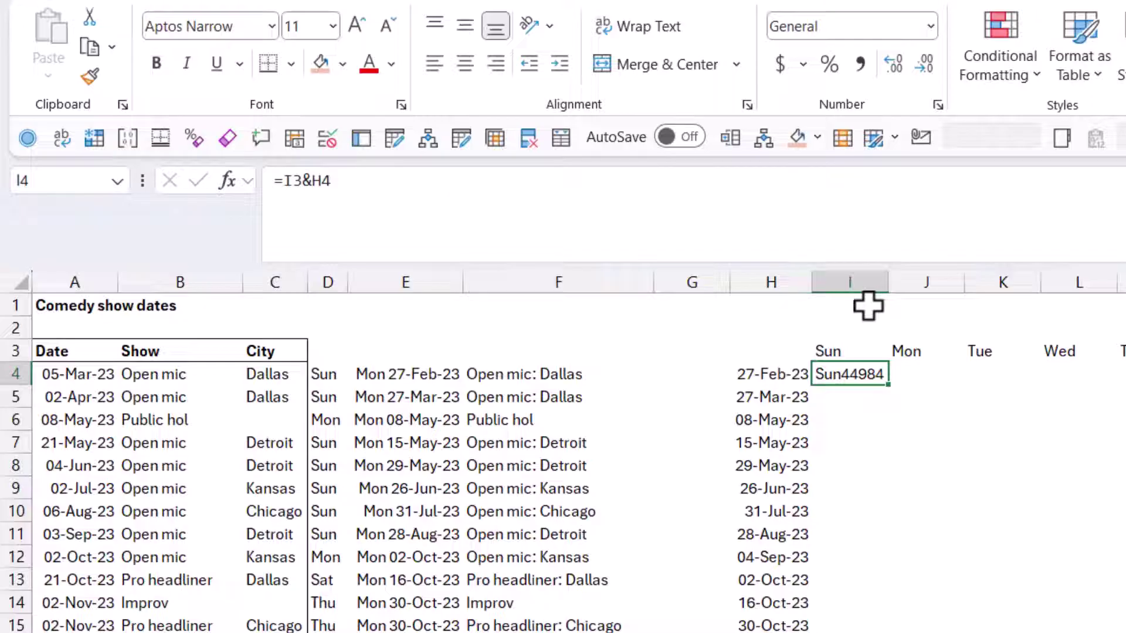
Step: Refine I4 to =I3&" "&TEXT(H4,"dd mmm yy") so it reads 'Sun 27 Feb 23'
{"action": "double_click", "coordinate": [843, 374]}
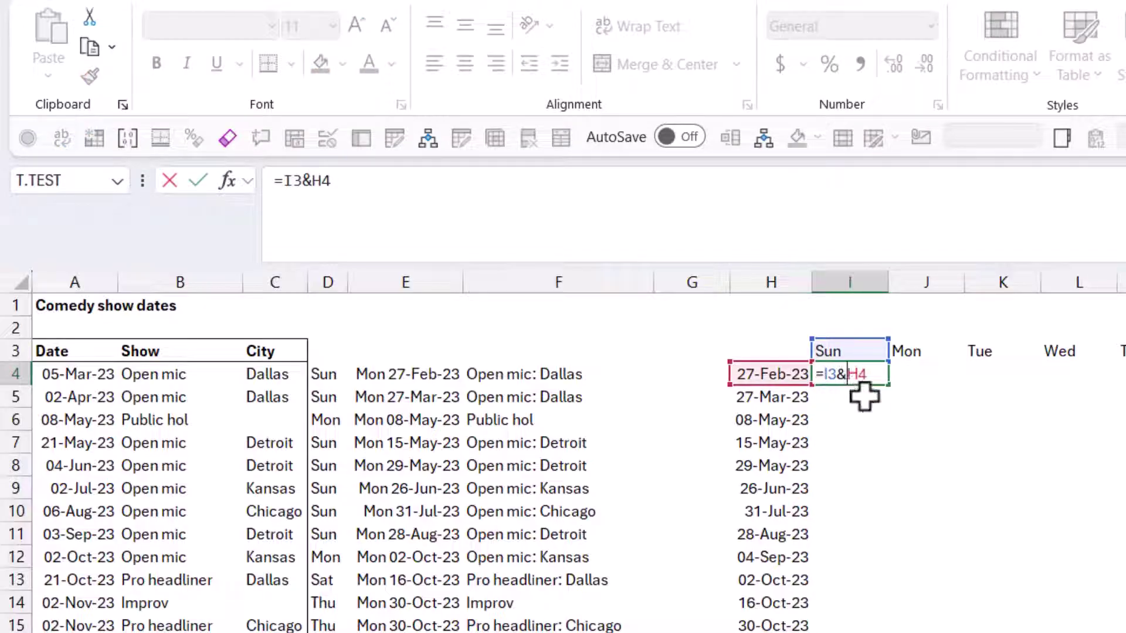
{"action": "type", "text": "TEXT("}
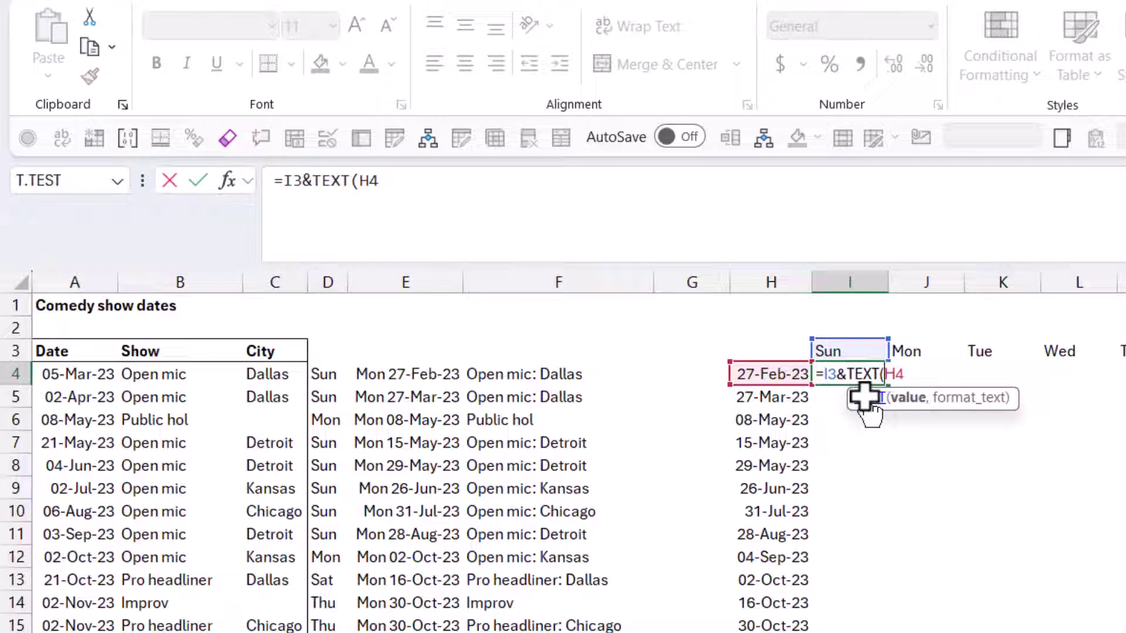
{"action": "type", "text": ",\"dd mmm yy"}
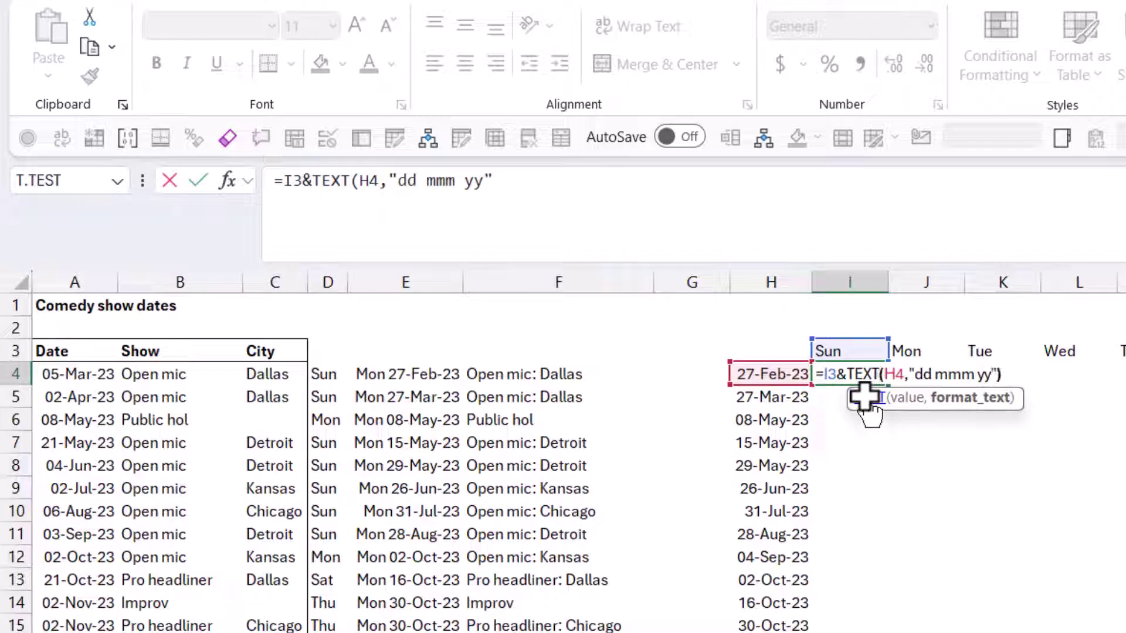
{"action": "type", "text": ")"}
{"action": "key", "text": "Return"}
{"action": "key", "text": "Up"}
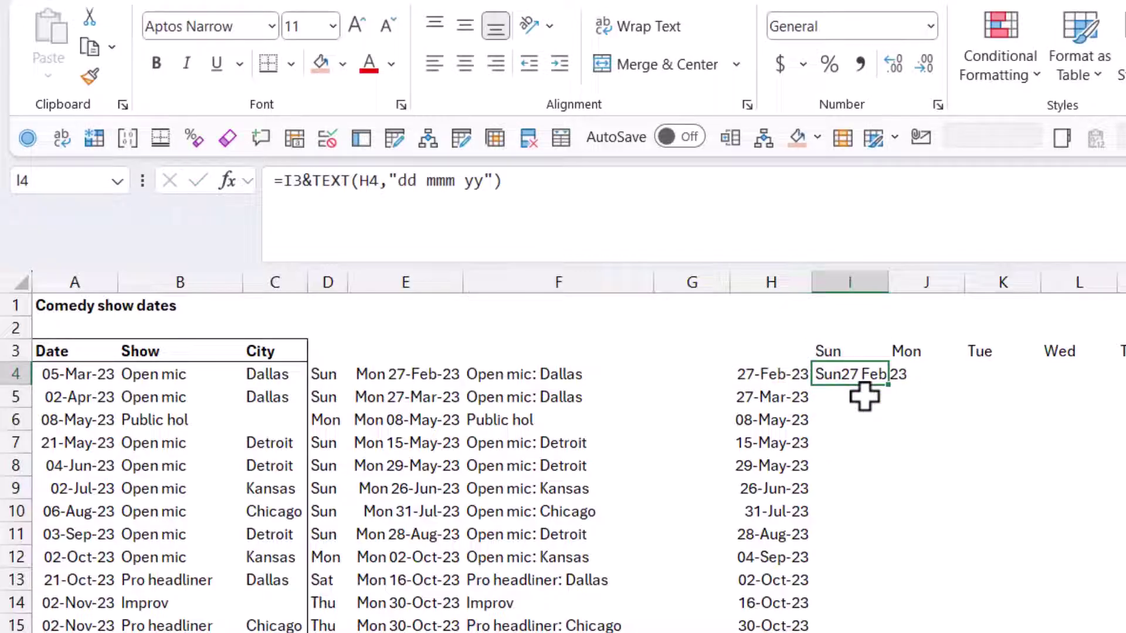
{"action": "left_click", "coordinate": [312, 180]}
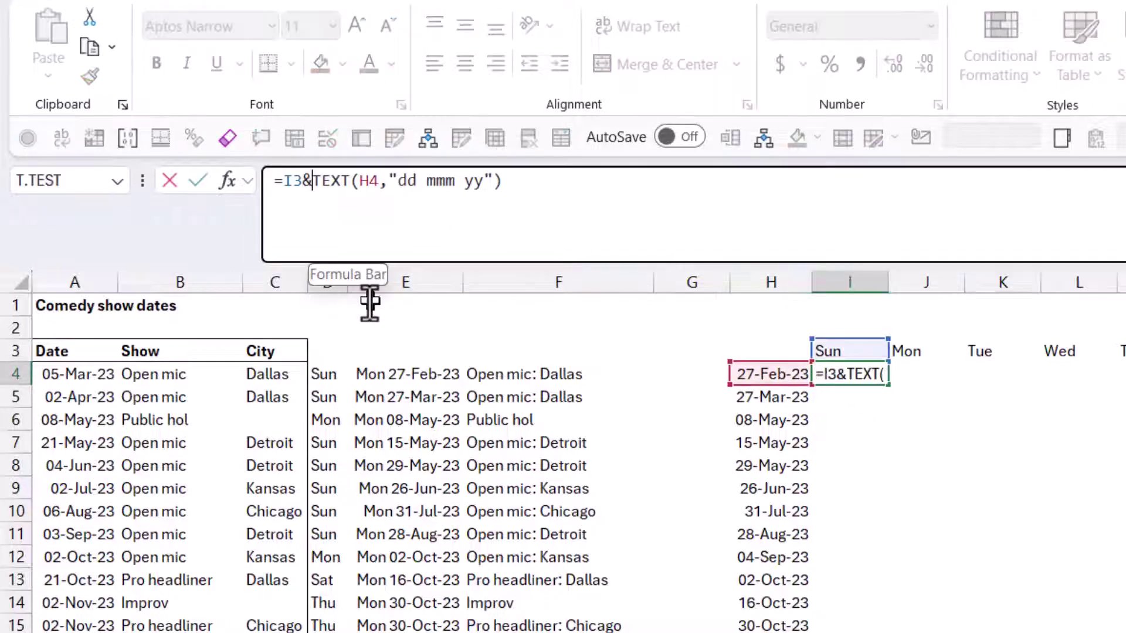
{"action": "type", "text": "\""}
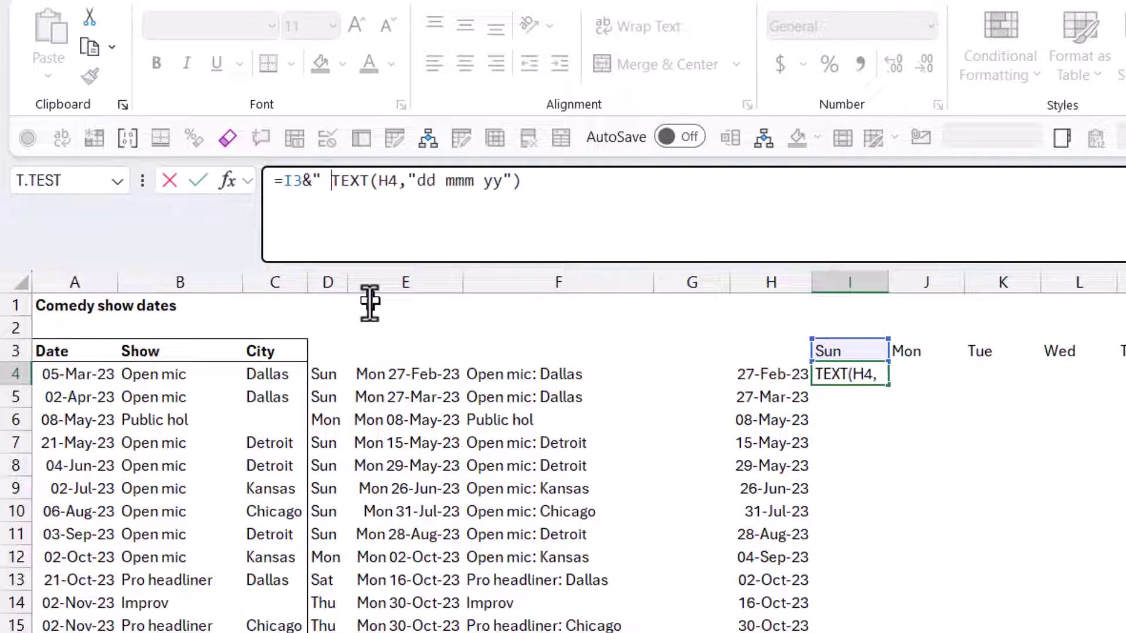
{"action": "type", "text": " \"&"}
{"action": "key", "text": "Return"}
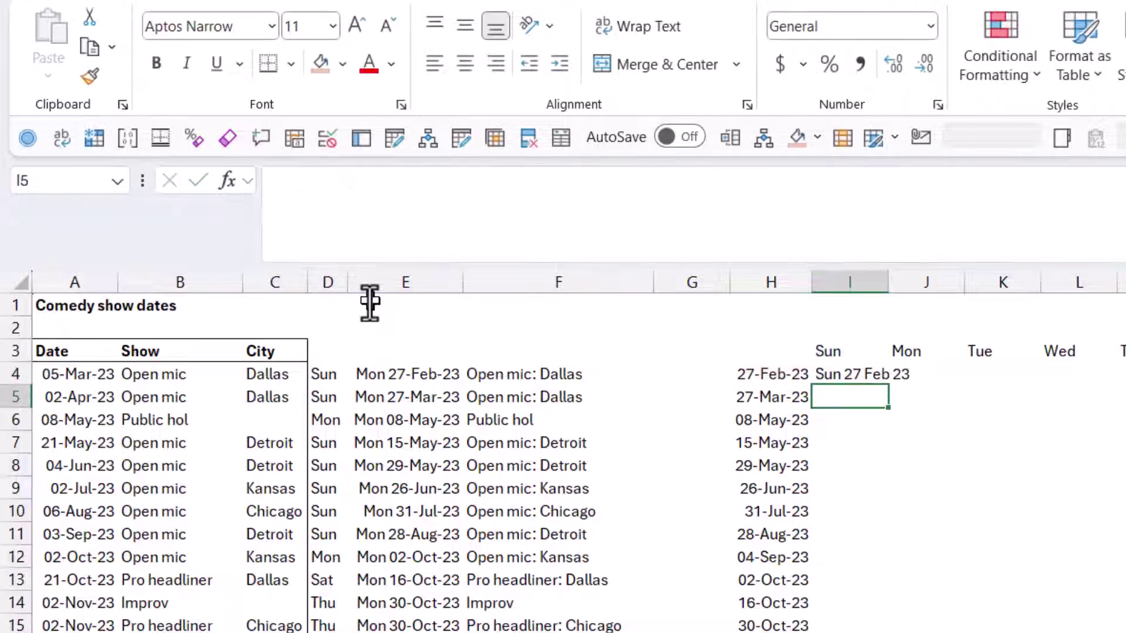
{"action": "key", "text": "Up"}
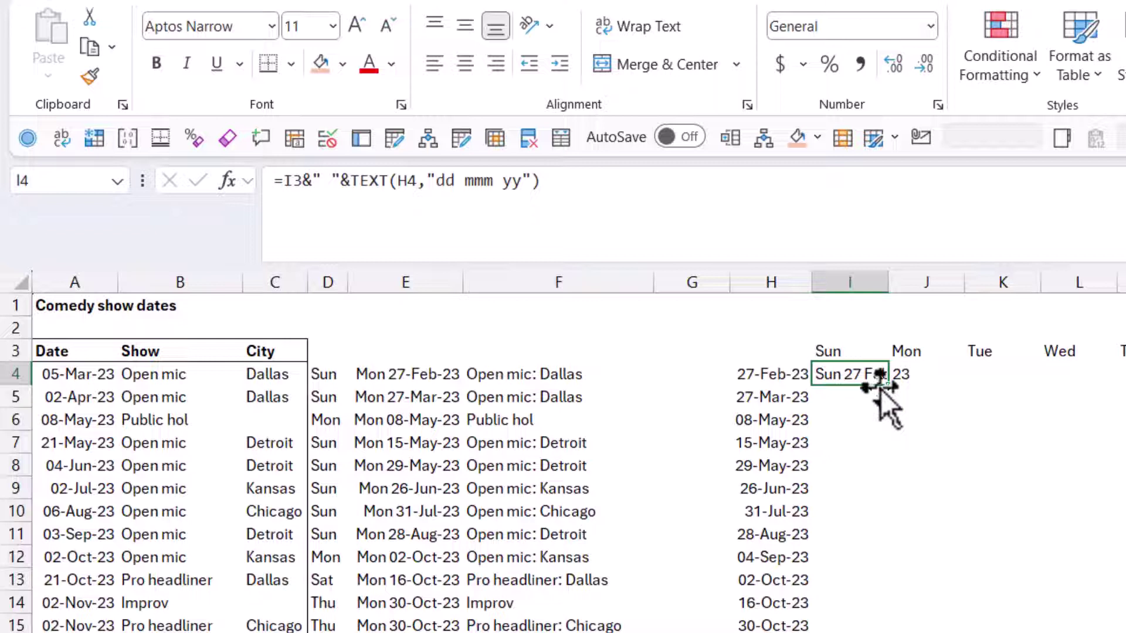
Step: Move the Sun heading after Sat so the weekday headings start at Mon in I3
{"action": "key", "text": "Up"}
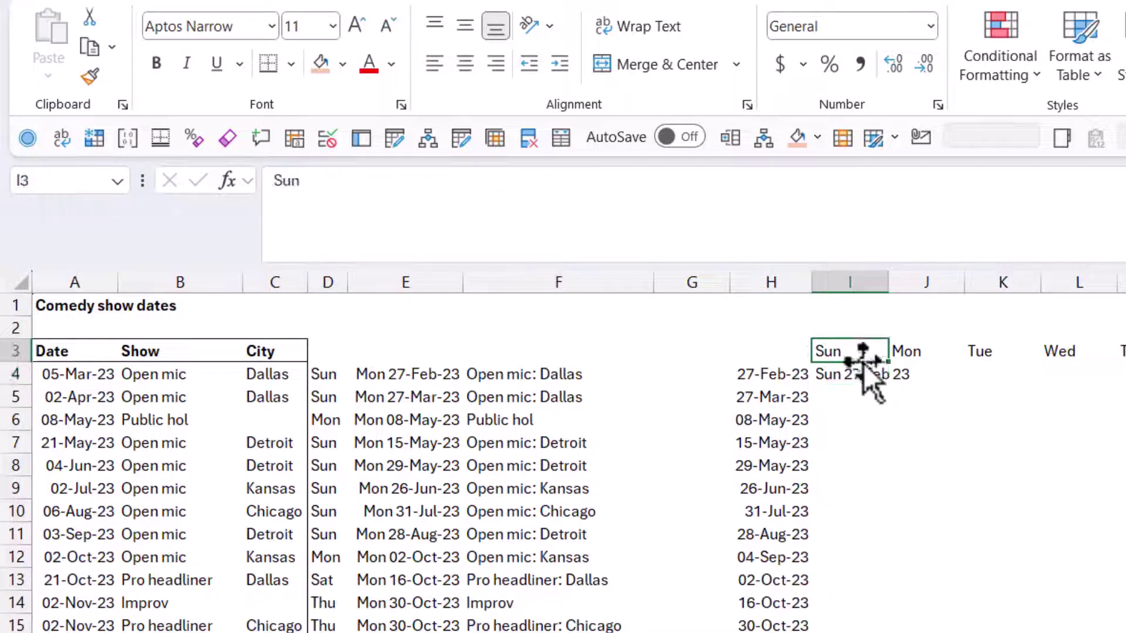
{"action": "key", "text": "ctrl+c"}
{"action": "key", "text": "Right"}
{"action": "key", "text": "Right"}
{"action": "key", "text": "Right"}
{"action": "key", "text": "Right"}
{"action": "key", "text": "Right"}
{"action": "key", "text": "Right"}
{"action": "key", "text": "Right"}
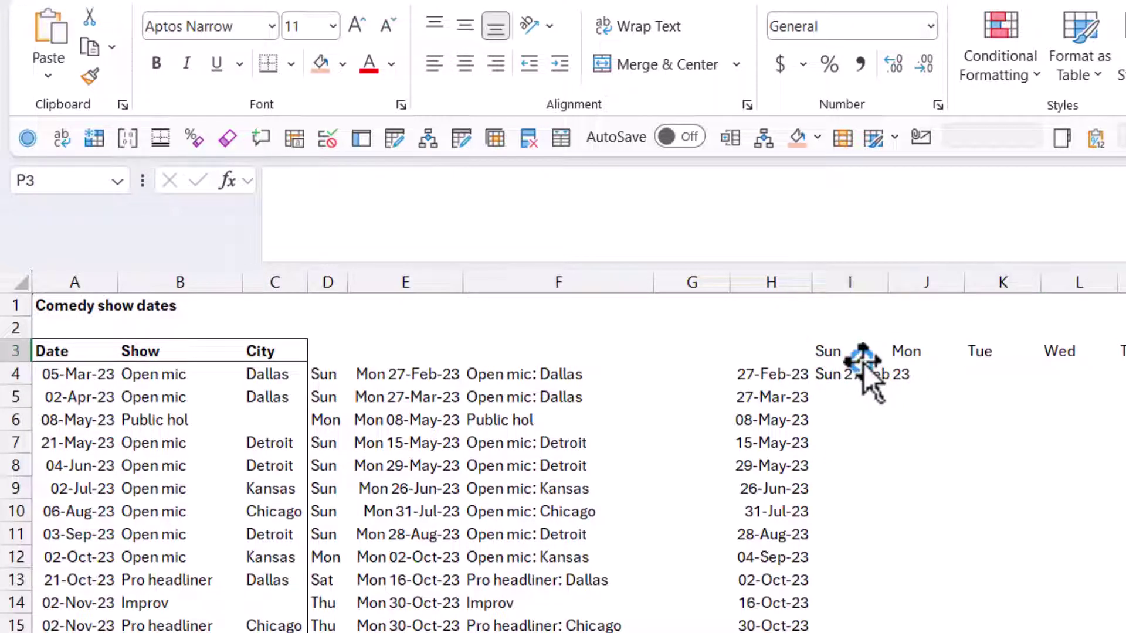
{"action": "key", "text": "Left"}
{"action": "key", "text": "Left"}
{"action": "key", "text": "Left"}
{"action": "key", "text": "Left"}
{"action": "key", "text": "Left"}
{"action": "key", "text": "Left"}
{"action": "key", "text": "ctrl+shift+Right"}
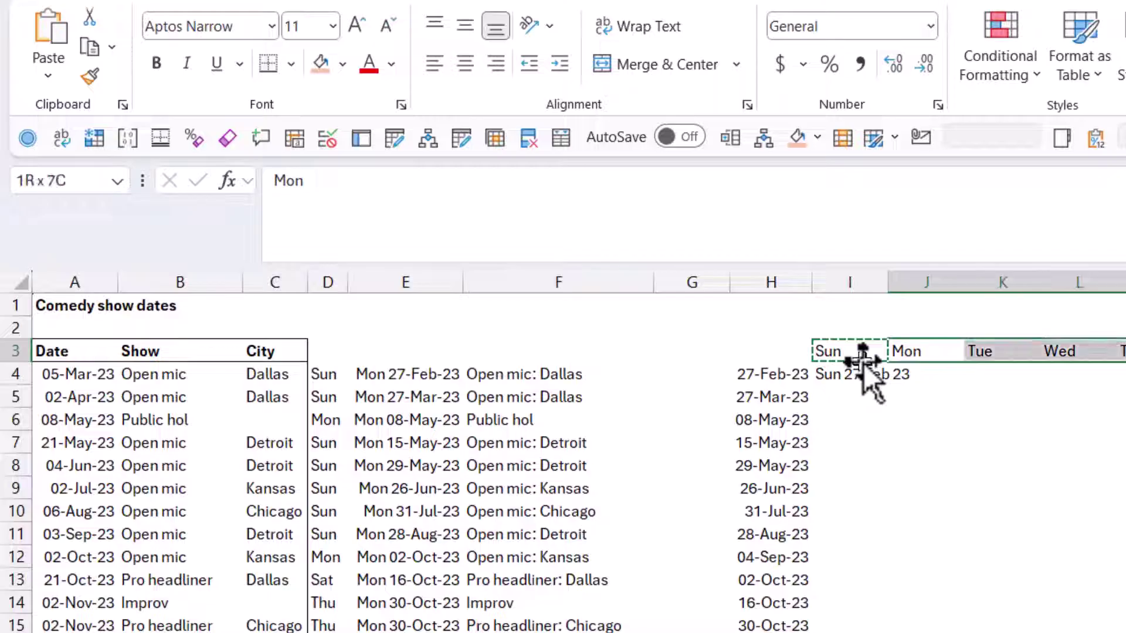
{"action": "key", "text": "ctrl+x"}
{"action": "key", "text": "Left"}
{"action": "key", "text": "ctrl+v"}
{"action": "key", "text": "Right"}
{"action": "key", "text": "Right"}
{"action": "key", "text": "Right"}
{"action": "key", "text": "Right"}
{"action": "key", "text": "Right"}
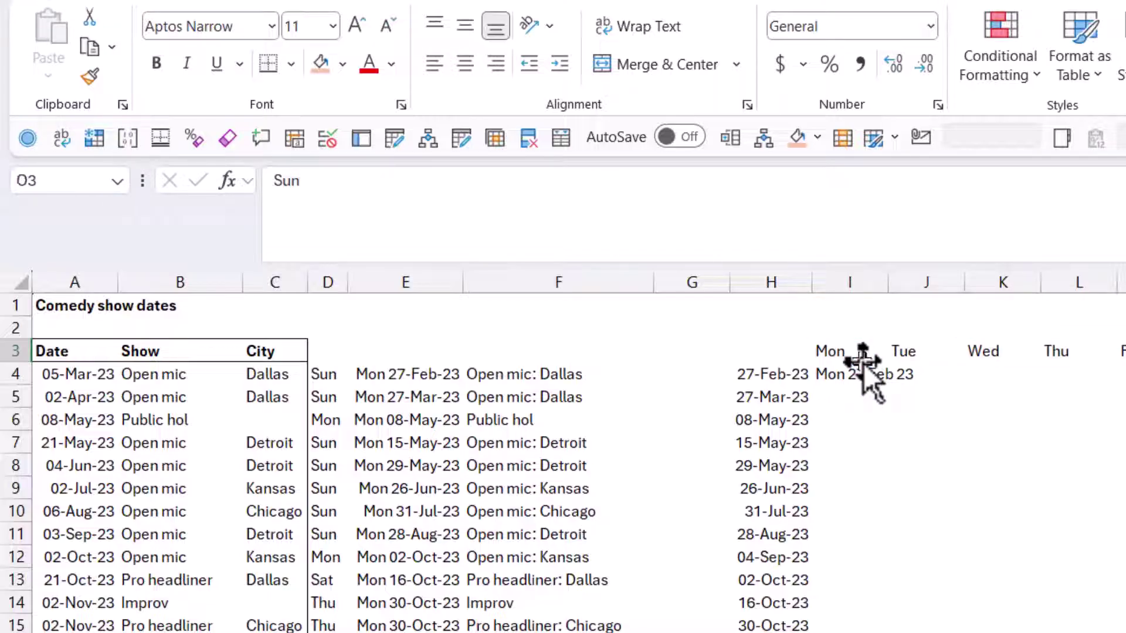
Step: Copy the I4 day-and-date formula across row 4 to column L
{"action": "key", "text": "Left"}
{"action": "key", "text": "Left"}
{"action": "key", "text": "Left"}
{"action": "key", "text": "Left"}
{"action": "key", "text": "Left"}
{"action": "key", "text": "Left"}
{"action": "key", "text": "Down"}
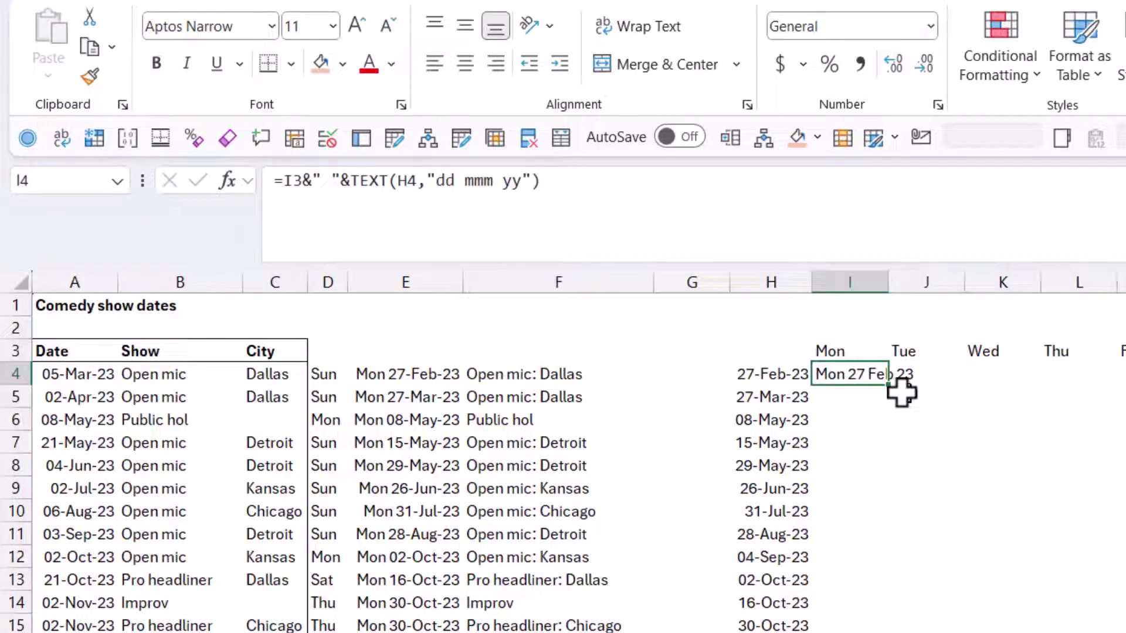
{"action": "left_click_drag", "start_coordinate": [895, 391], "coordinate": [1114, 384]}
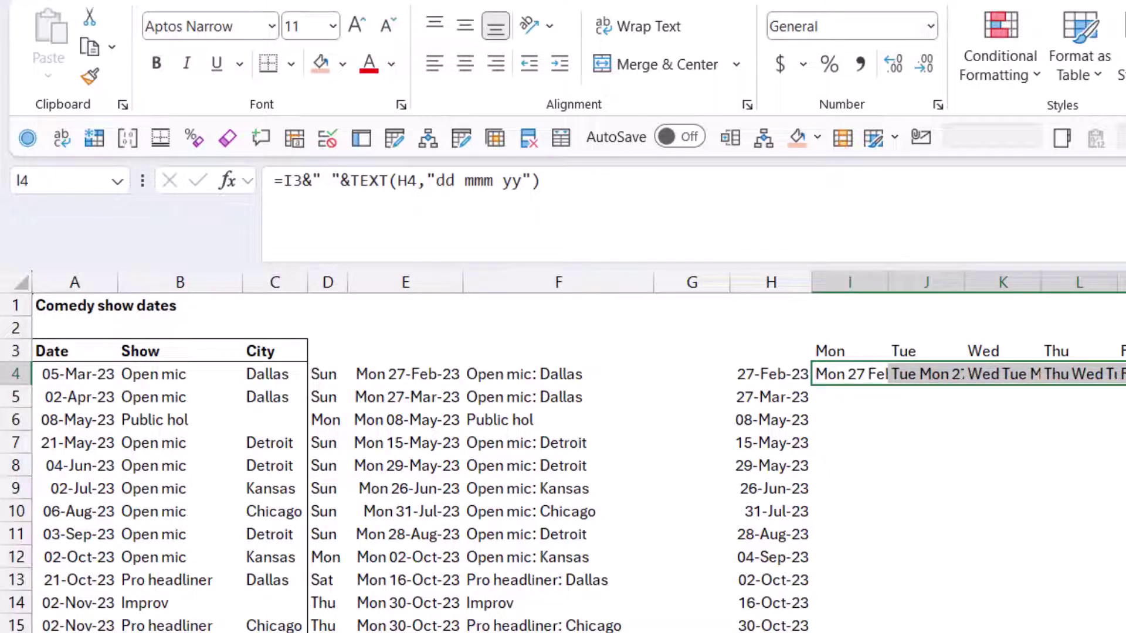
Step: Copy the I4 formula down to row 15 and inspect the result in I12
{"action": "left_click", "coordinate": [857, 373]}
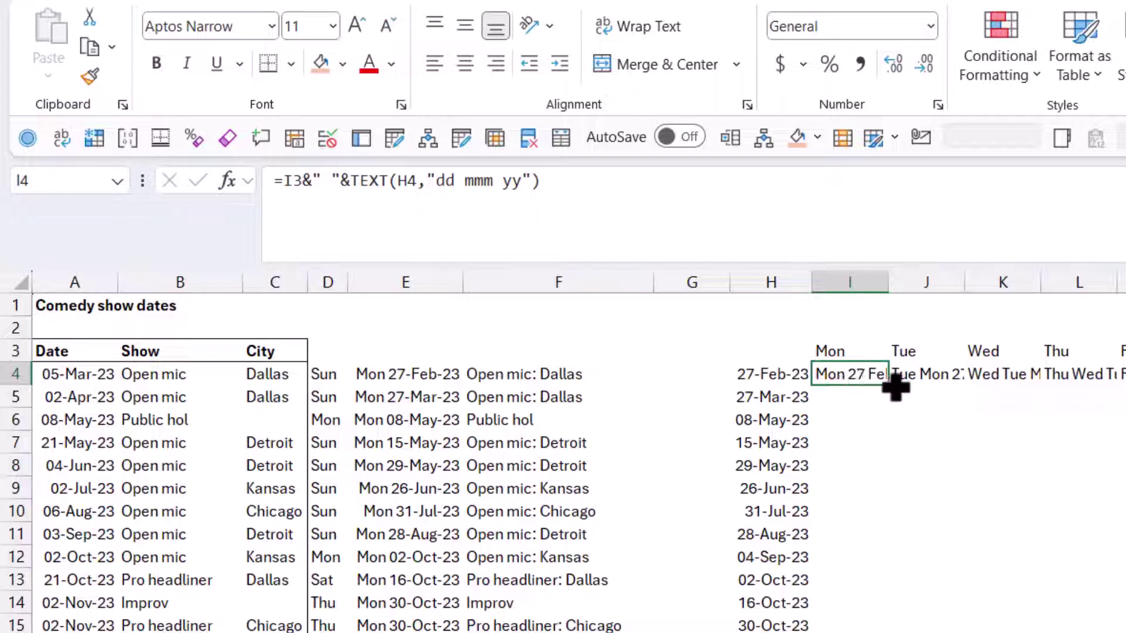
{"action": "left_click_drag", "start_coordinate": [896, 387], "coordinate": [885, 631]}
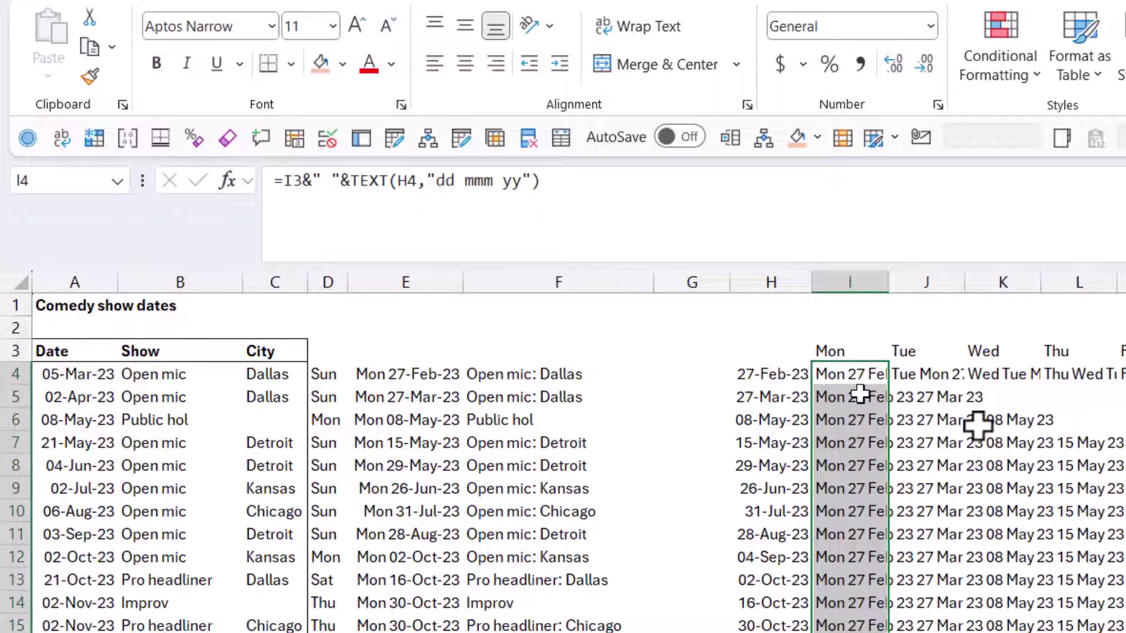
{"action": "double_click", "coordinate": [876, 557]}
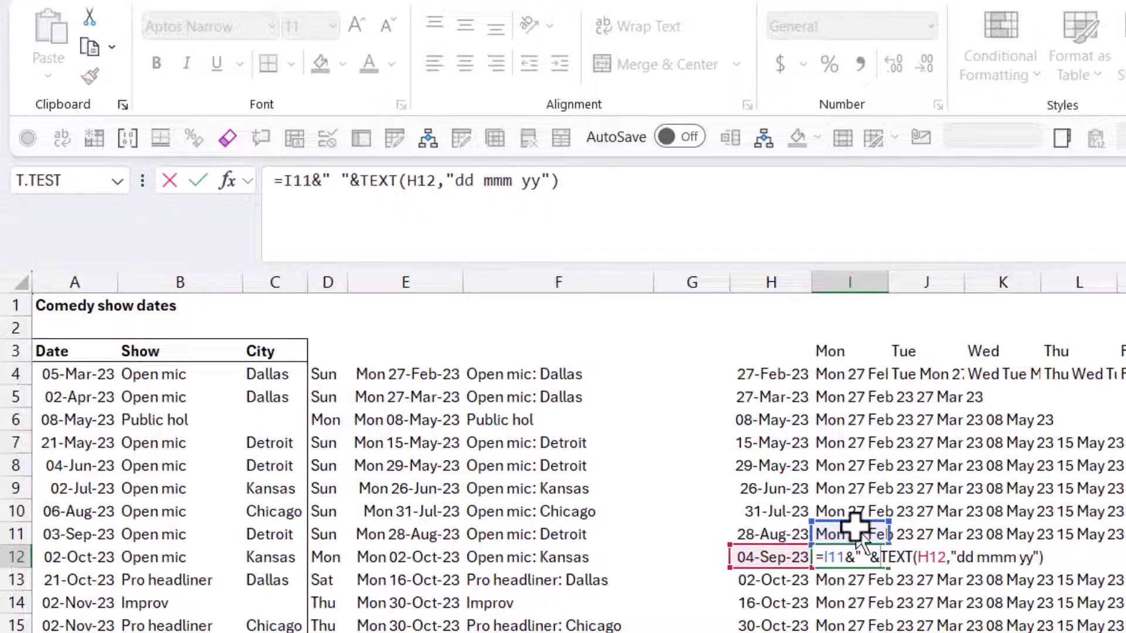
{"action": "key", "text": "Escape"}
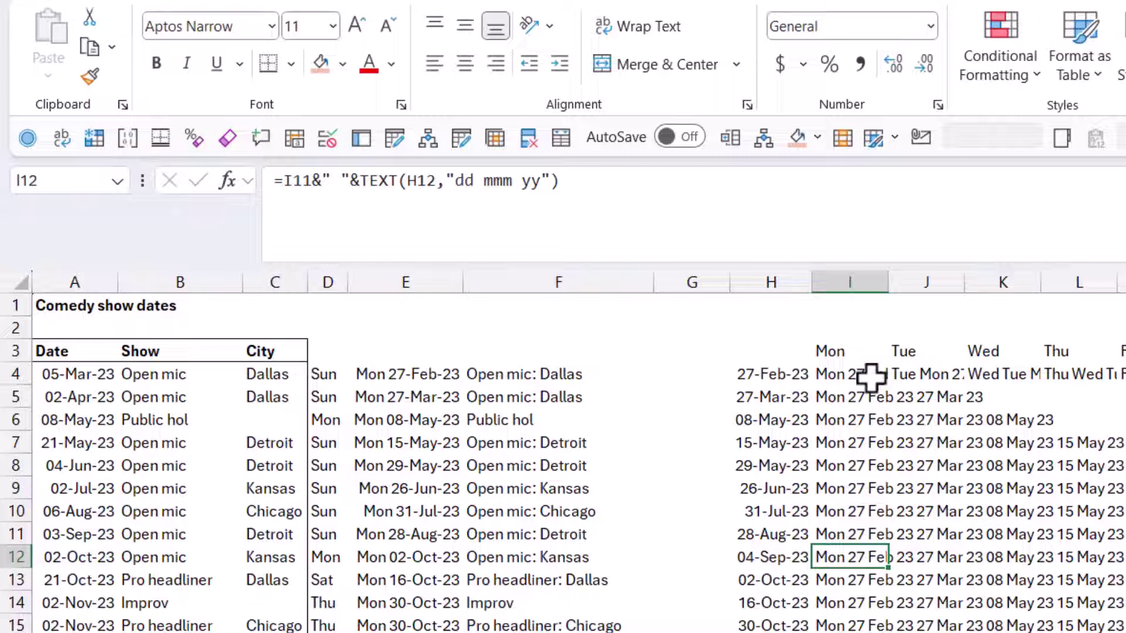
Step: Anchor I4 as =I$3&" "&TEXT($H4,"dd mmm yy") and fill it across and down to row 15
{"action": "left_click", "coordinate": [865, 376]}
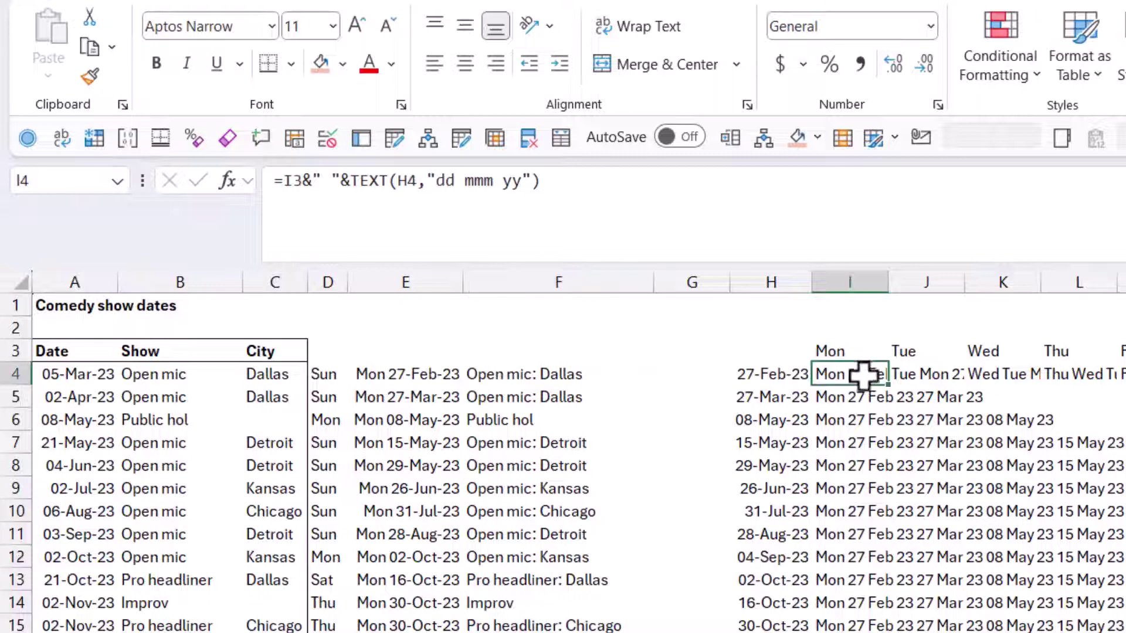
{"action": "left_click", "coordinate": [397, 183]}
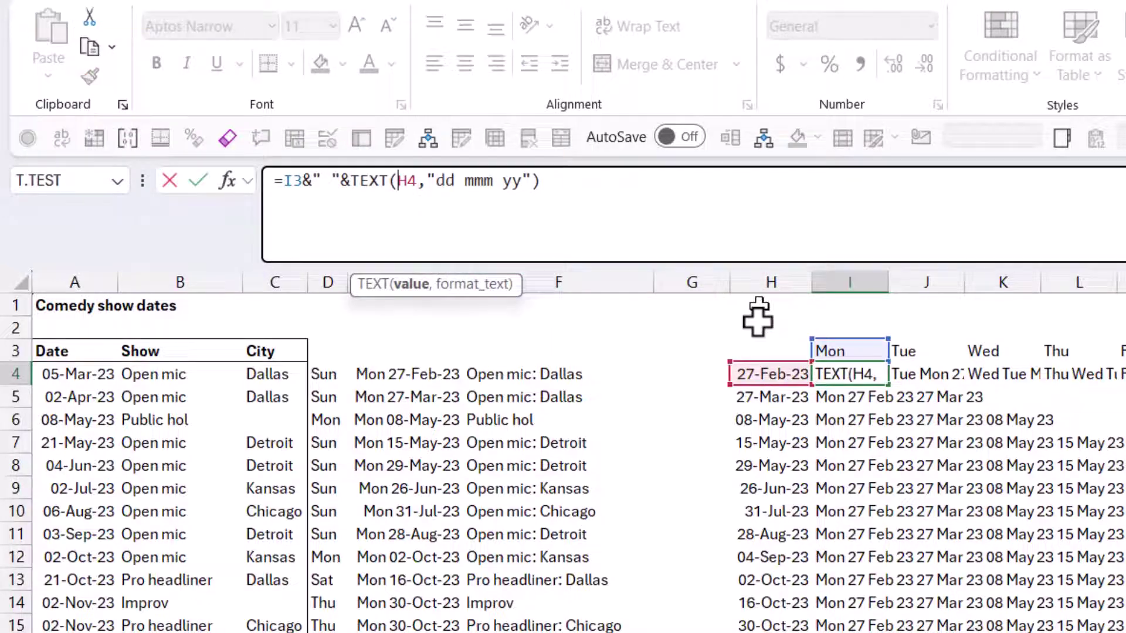
{"action": "type", "text": "$"}
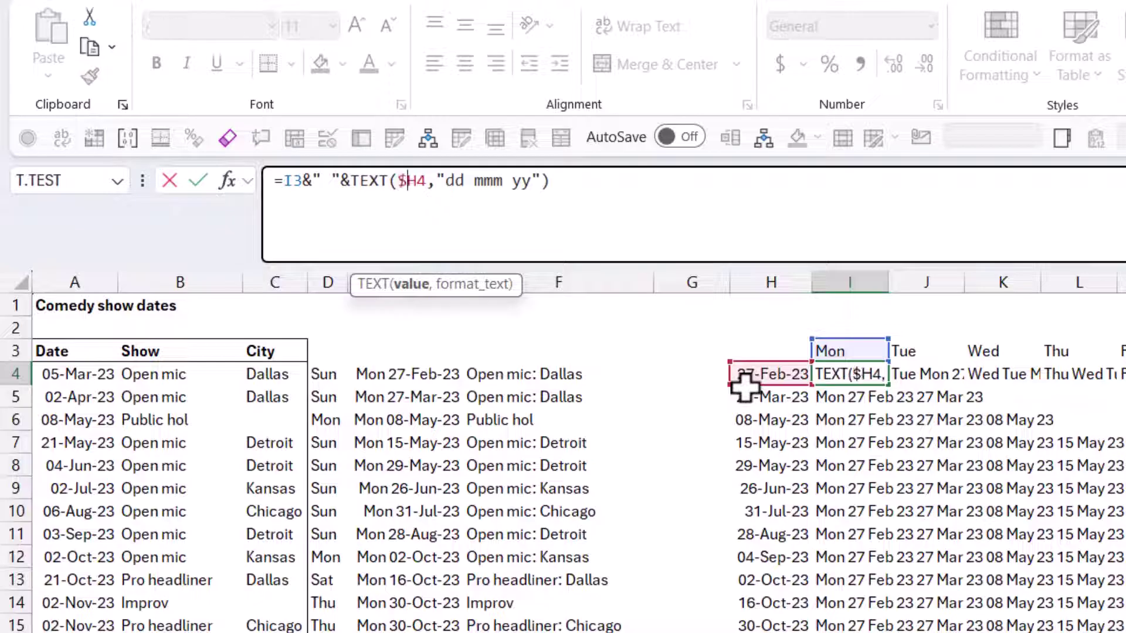
{"action": "left_click", "coordinate": [291, 183]}
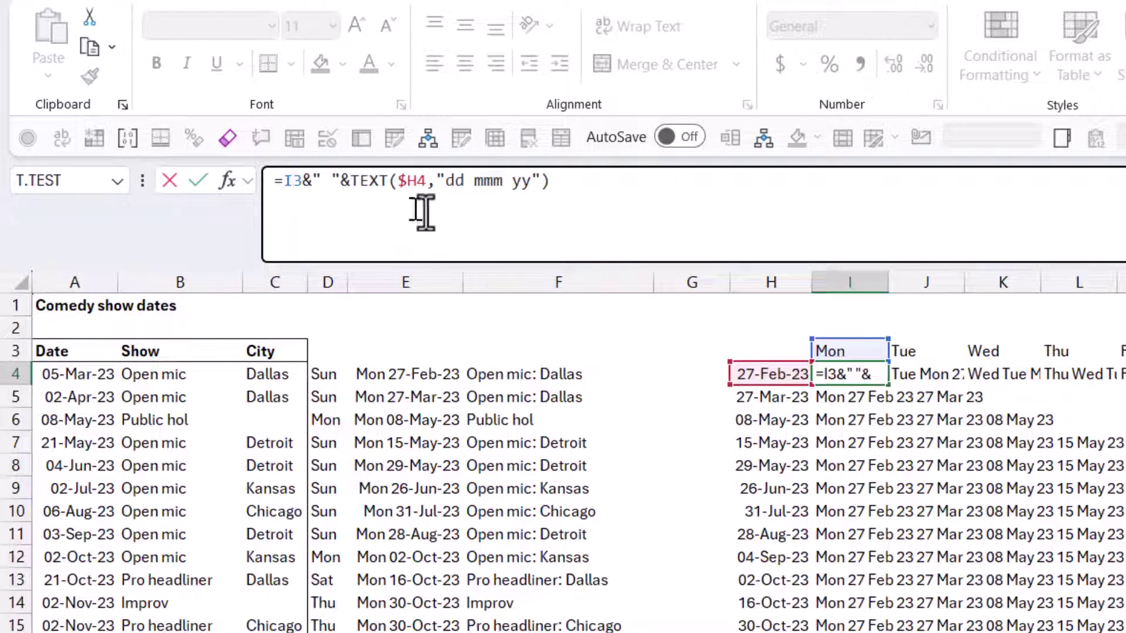
{"action": "type", "text": "$"}
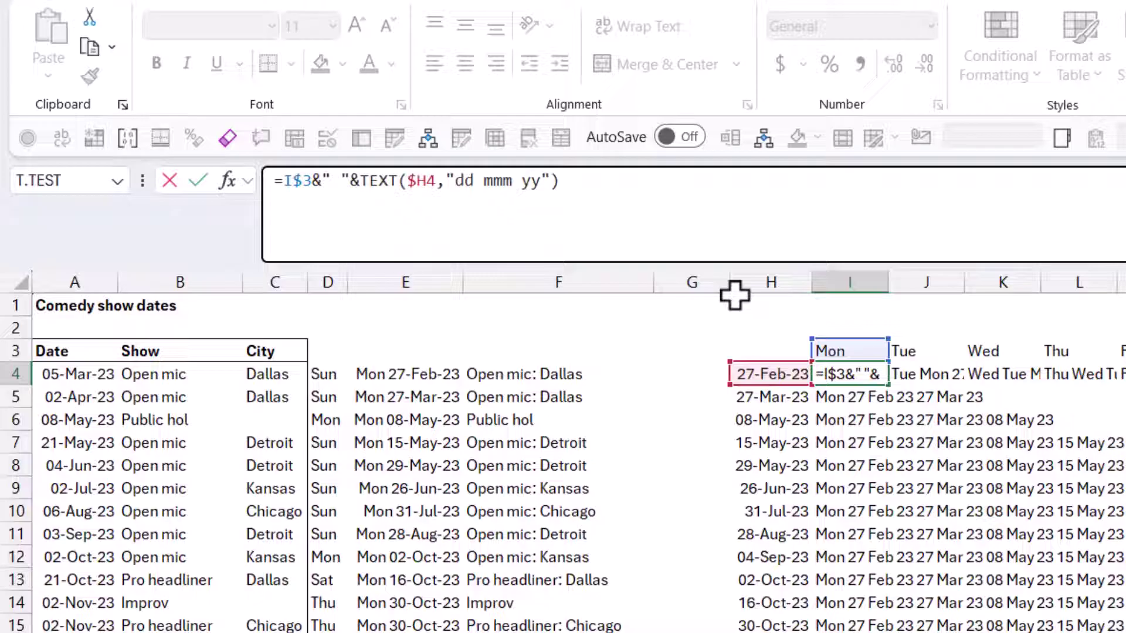
{"action": "key", "text": "Return"}
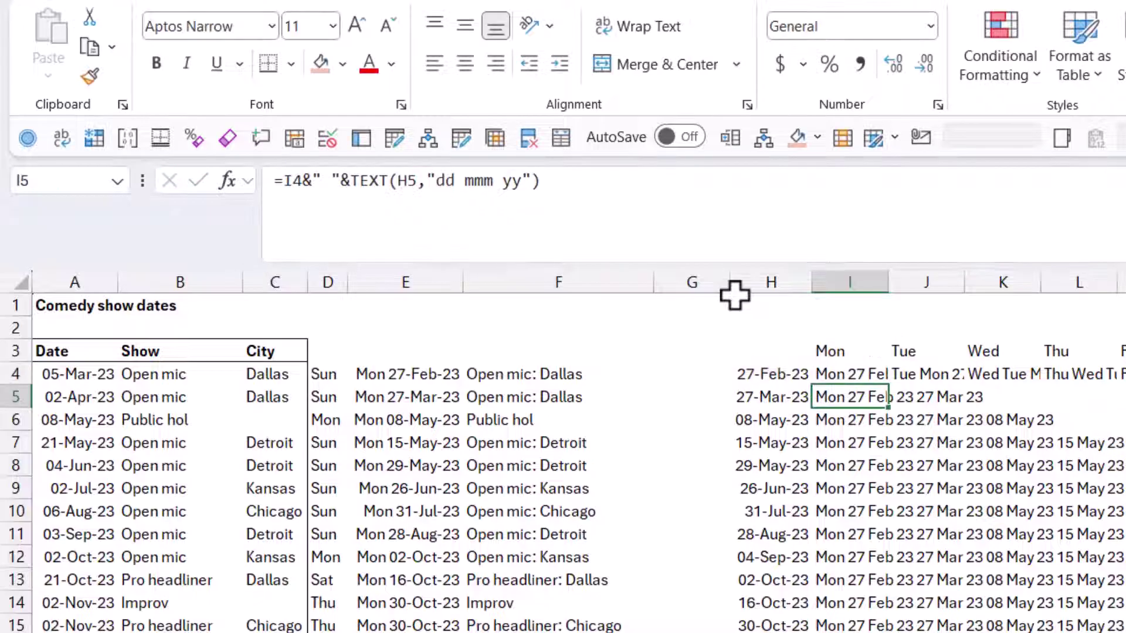
{"action": "left_click", "coordinate": [875, 373]}
{"action": "left_click_drag", "start_coordinate": [888, 385], "coordinate": [1120, 630]}
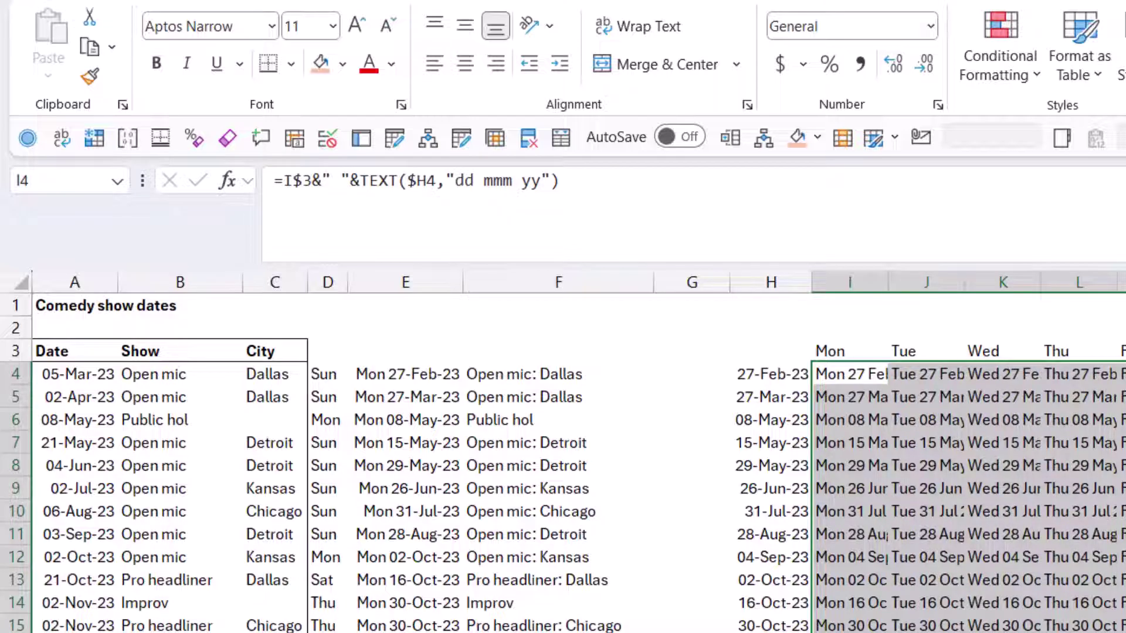
Step: AutoFit columns I through O so entries like 'Mon 27 Feb 23' show in full
{"action": "key", "text": "ctrl+Right"}
{"action": "mouse_move", "coordinate": [1123, 282]}
{"action": "left_mouse_down"}
{"action": "mouse_move", "coordinate": [855, 298]}
{"action": "mouse_move", "coordinate": [902, 280]}
{"action": "left_mouse_up"}
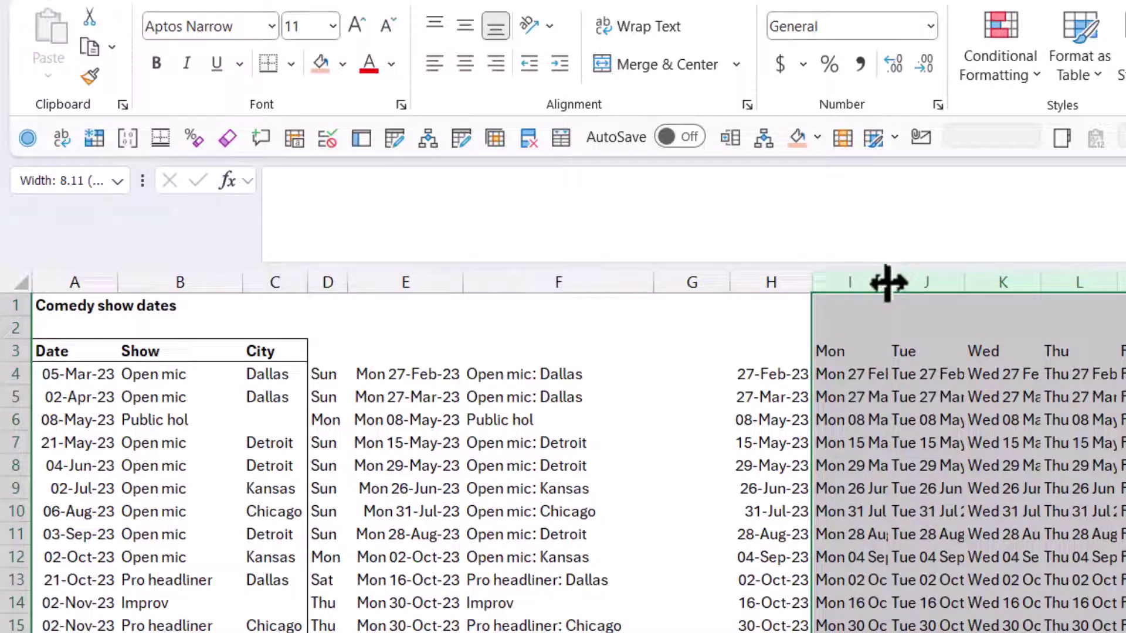
{"action": "double_click", "coordinate": [887, 283]}
{"action": "left_click", "coordinate": [867, 378]}
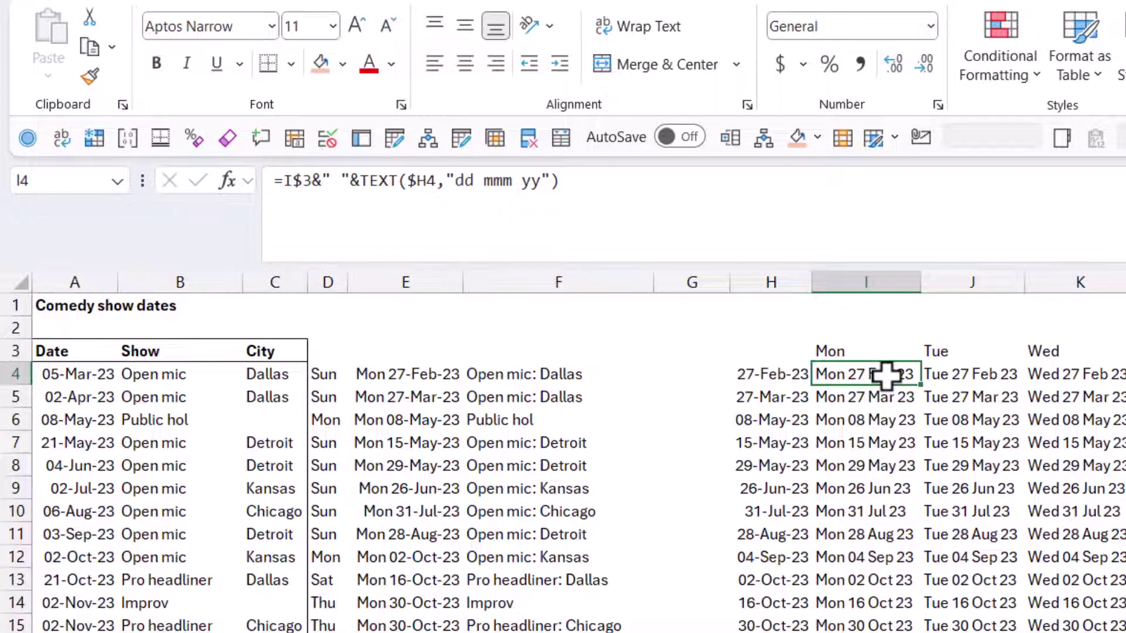
{"action": "key", "text": "Left"}
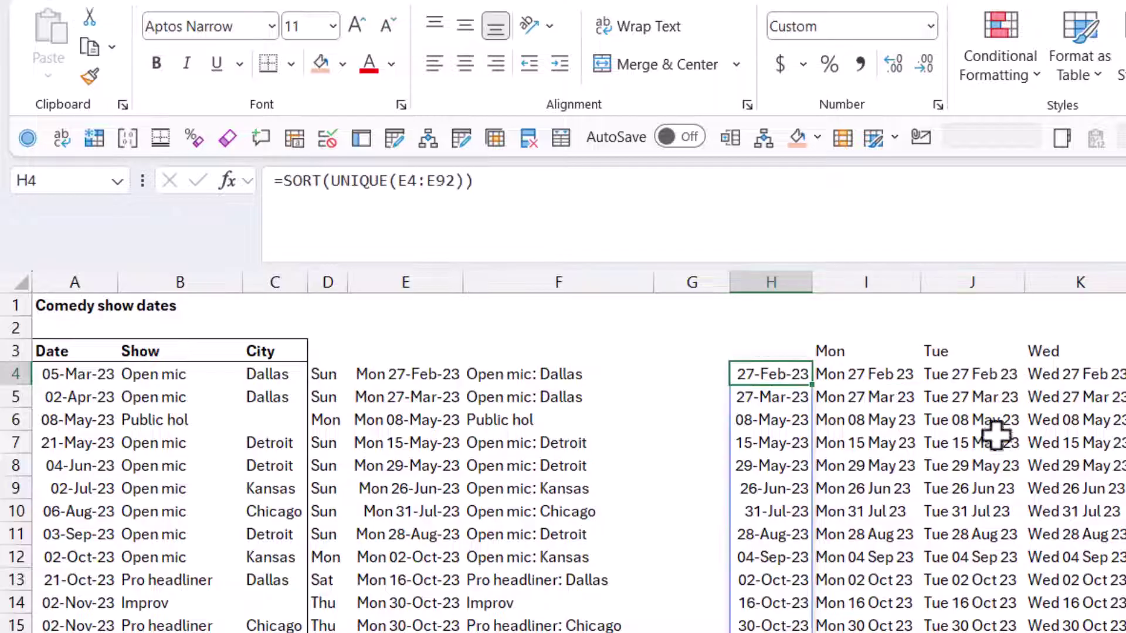
{"action": "left_click", "coordinate": [329, 374]}
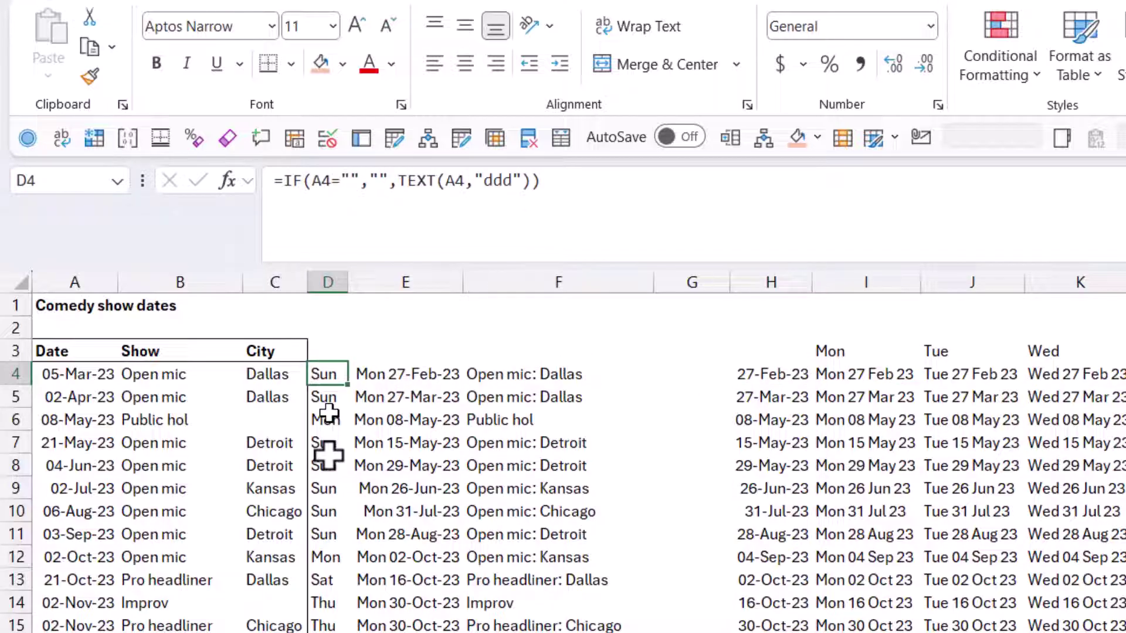
{"action": "left_click", "coordinate": [850, 375]}
{"action": "left_click", "coordinate": [876, 421]}
Step: Insert a new column G and enter =D4&" "&E4 in G4
{"action": "right_click", "coordinate": [674, 282]}
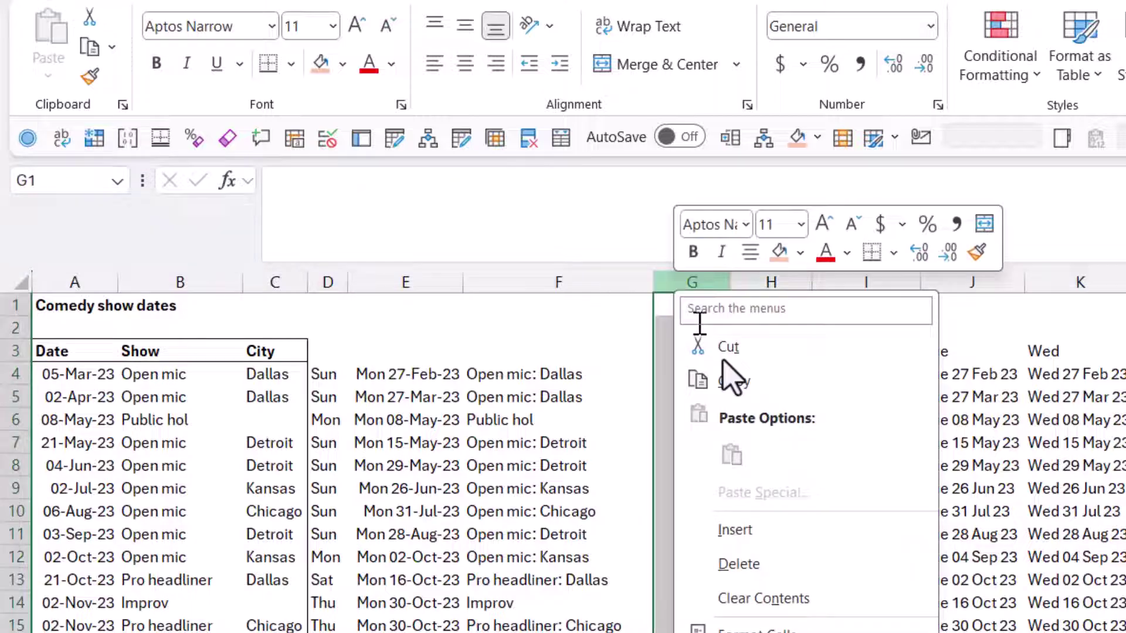
{"action": "left_click", "coordinate": [768, 537]}
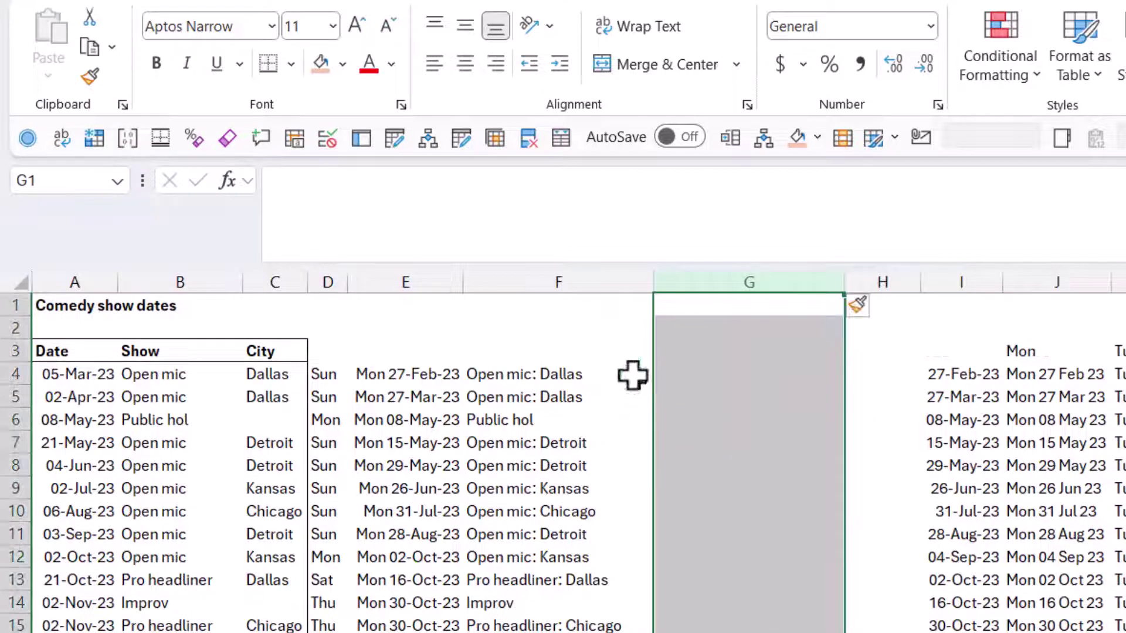
{"action": "left_click", "coordinate": [686, 375]}
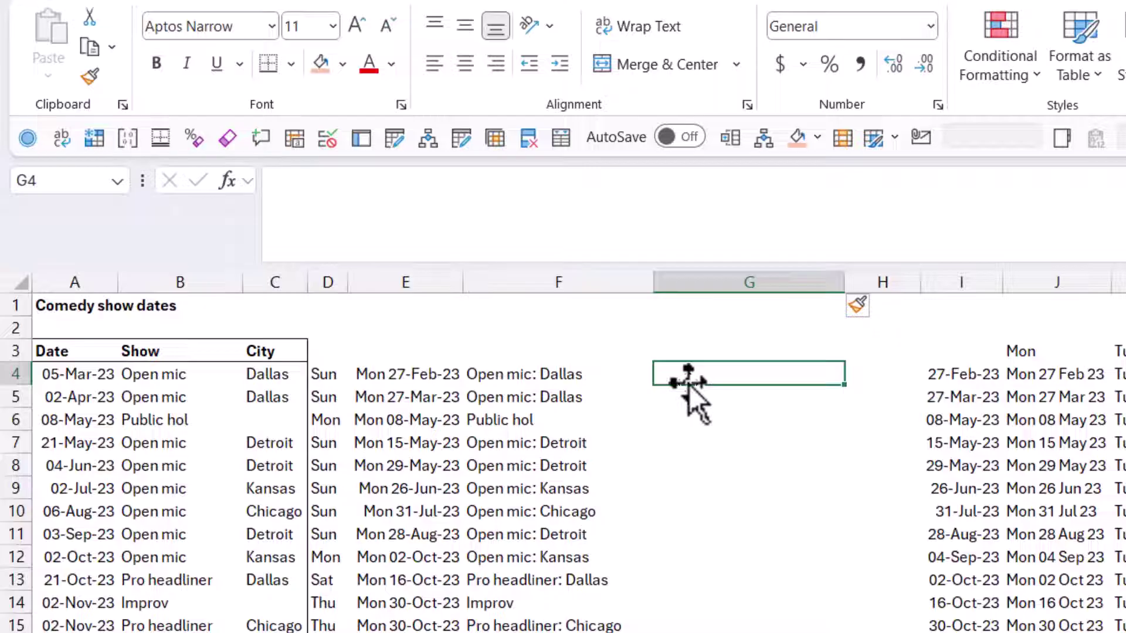
{"action": "type", "text": "="}
{"action": "key", "text": "Left"}
{"action": "key", "text": "Left"}
{"action": "key", "text": "Left"}
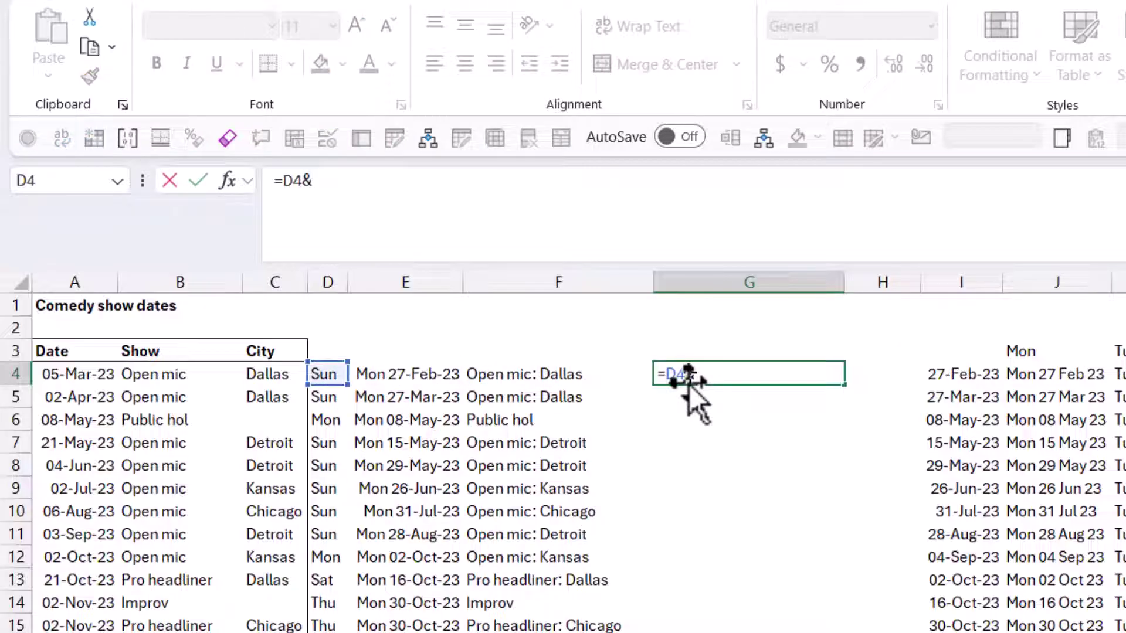
{"action": "type", "text": "\"  \"&"}
{"action": "key", "text": "Left"}
{"action": "key", "text": "Left"}
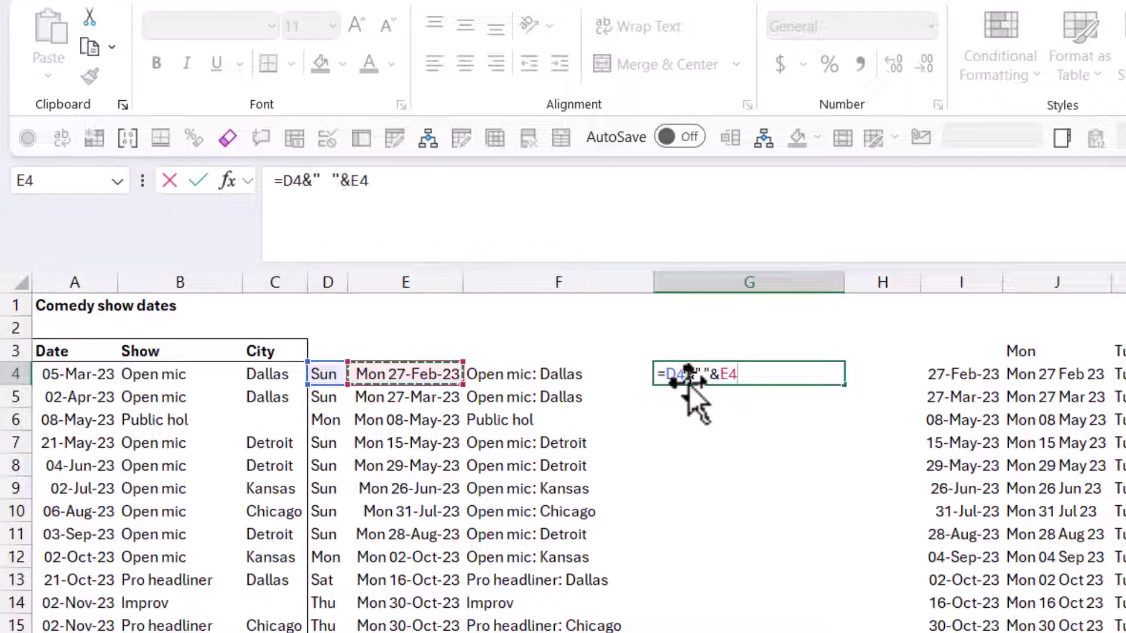
{"action": "key", "text": "Return"}
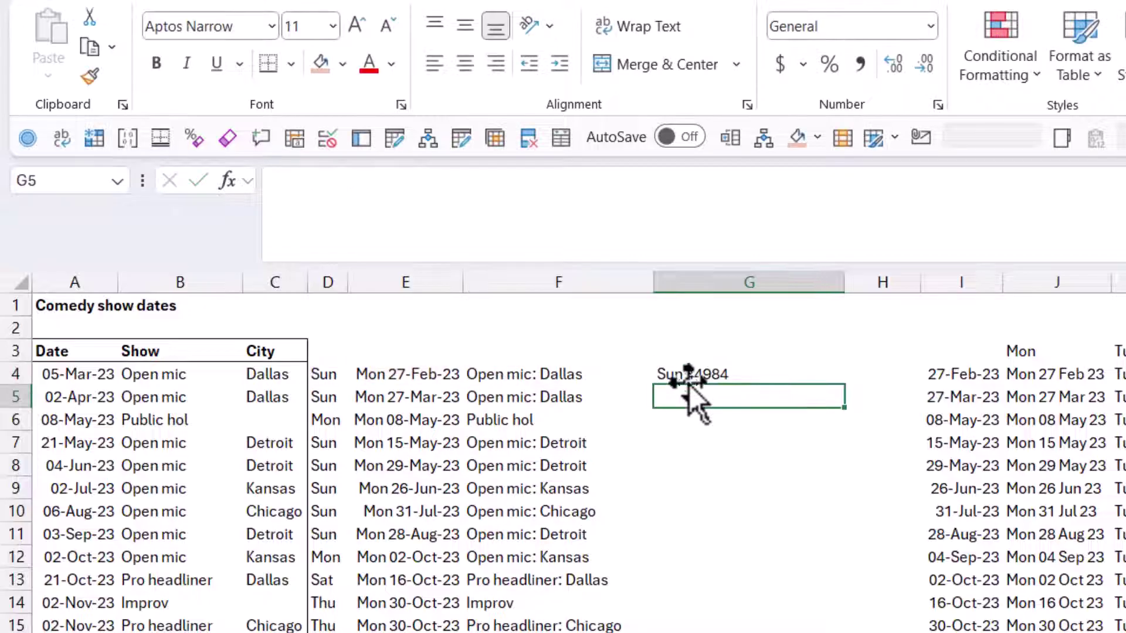
{"action": "left_click", "coordinate": [691, 380]}
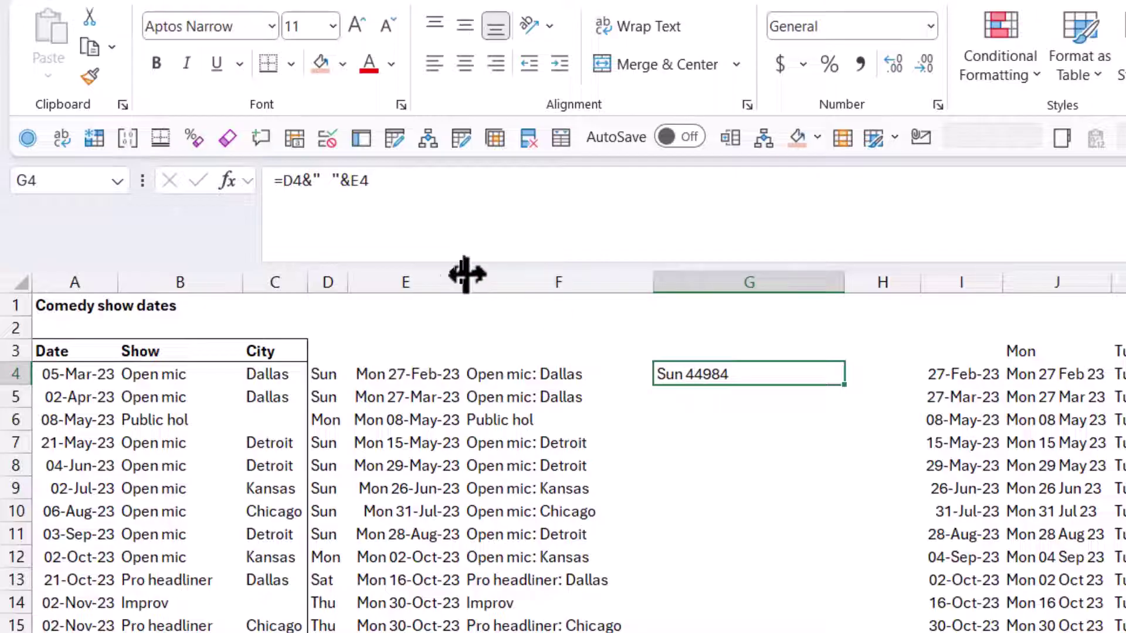
Step: Change G4 to =D4&" "&TEXT(E4,"dd mmm yy") and fill it down column G
{"action": "left_click", "coordinate": [381, 212]}
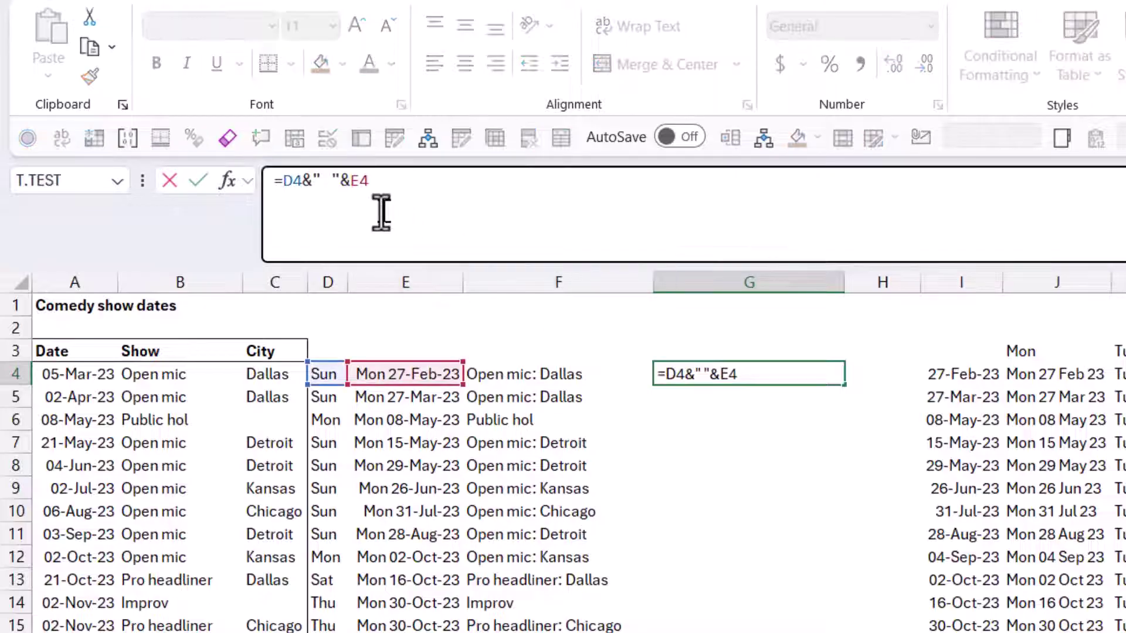
{"action": "type", "text": "TEXT(E4"}
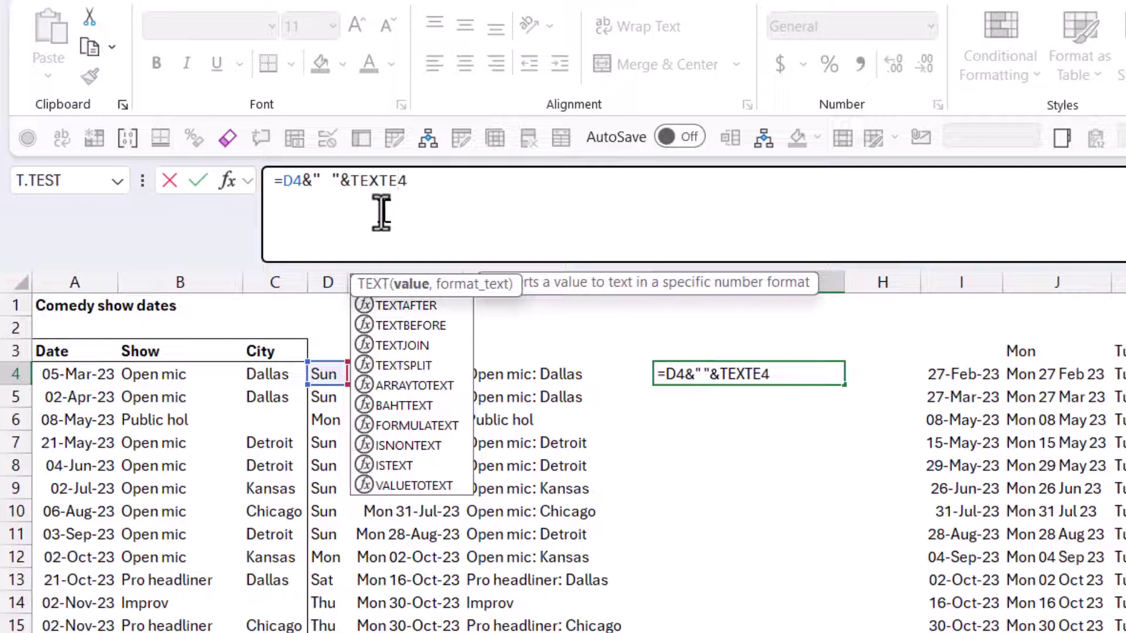
{"action": "type", "text": ","}
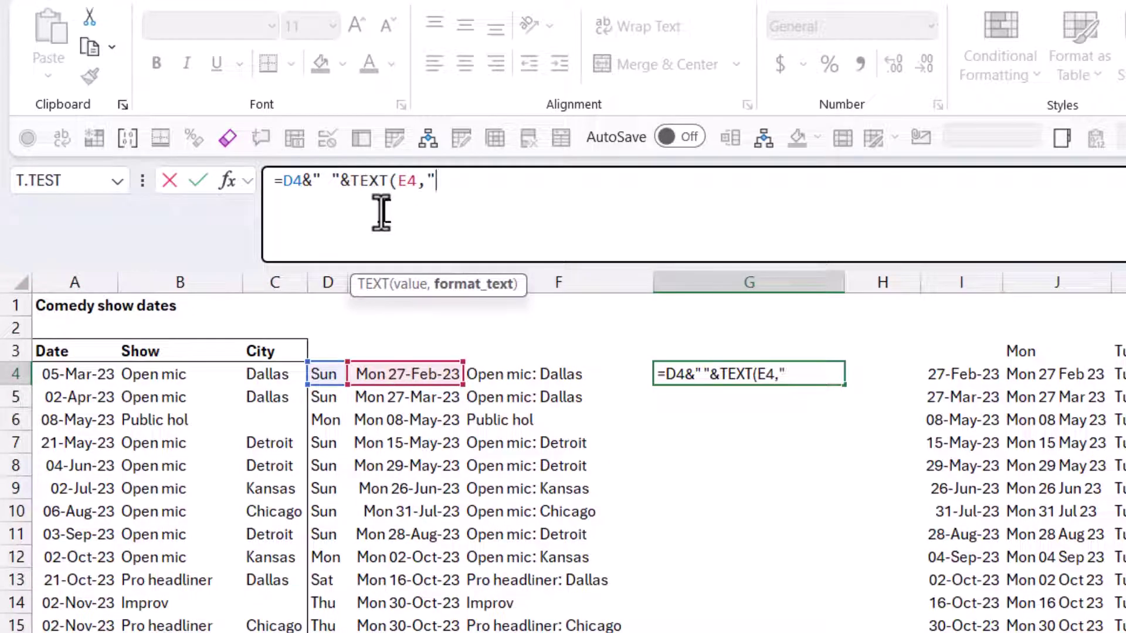
{"action": "type", "text": "\"dd mmm"}
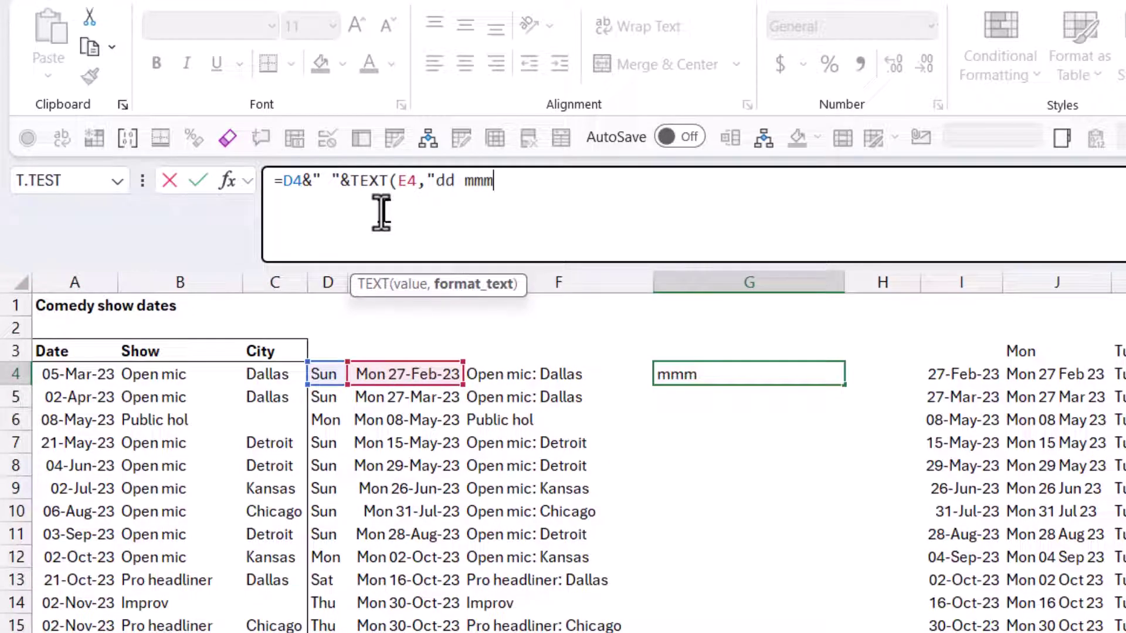
{"action": "type", "text": " yy\")"}
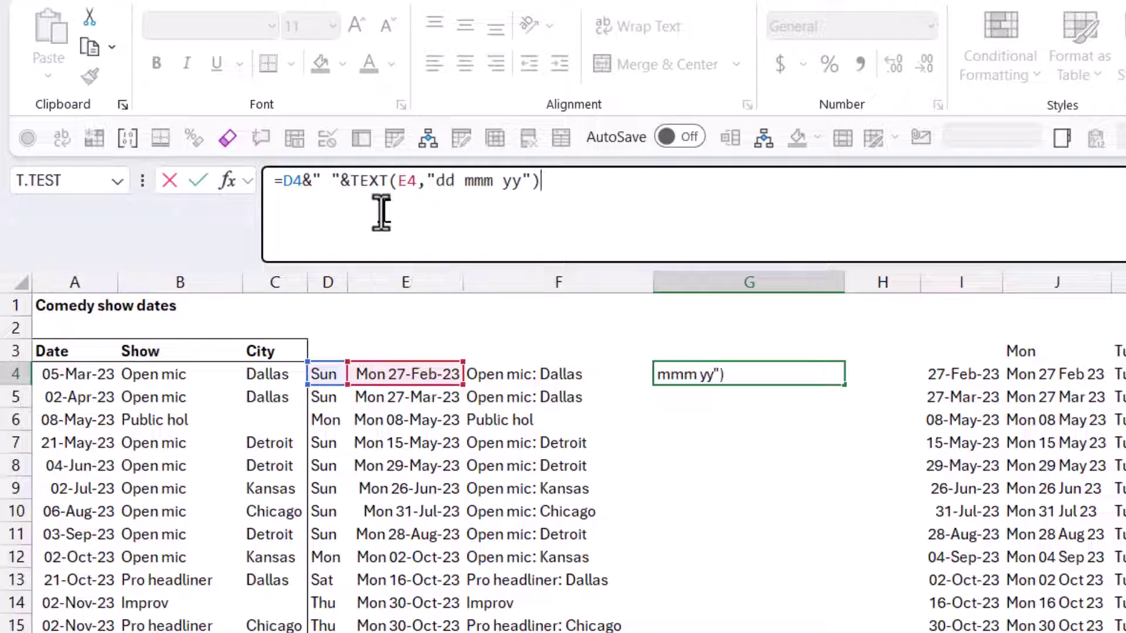
{"action": "key", "text": "ctrl+Return"}
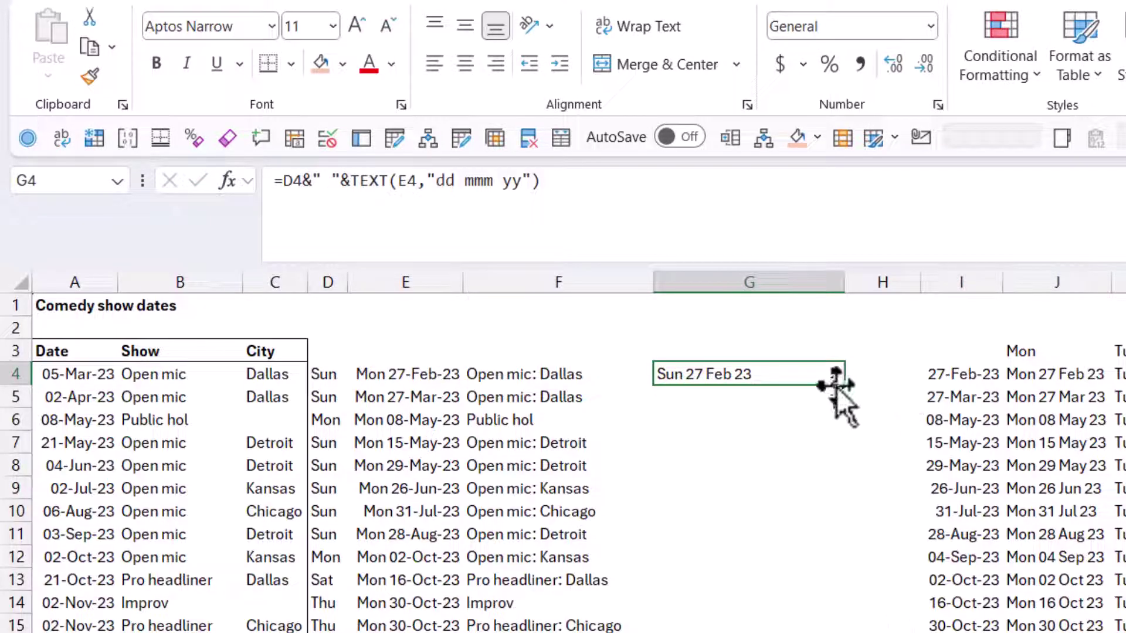
{"action": "left_click_drag", "start_coordinate": [849, 388], "coordinate": [849, 632]}
{"action": "scroll", "coordinate": [563, 463], "scroll_direction": "up", "scroll_amount": 15}
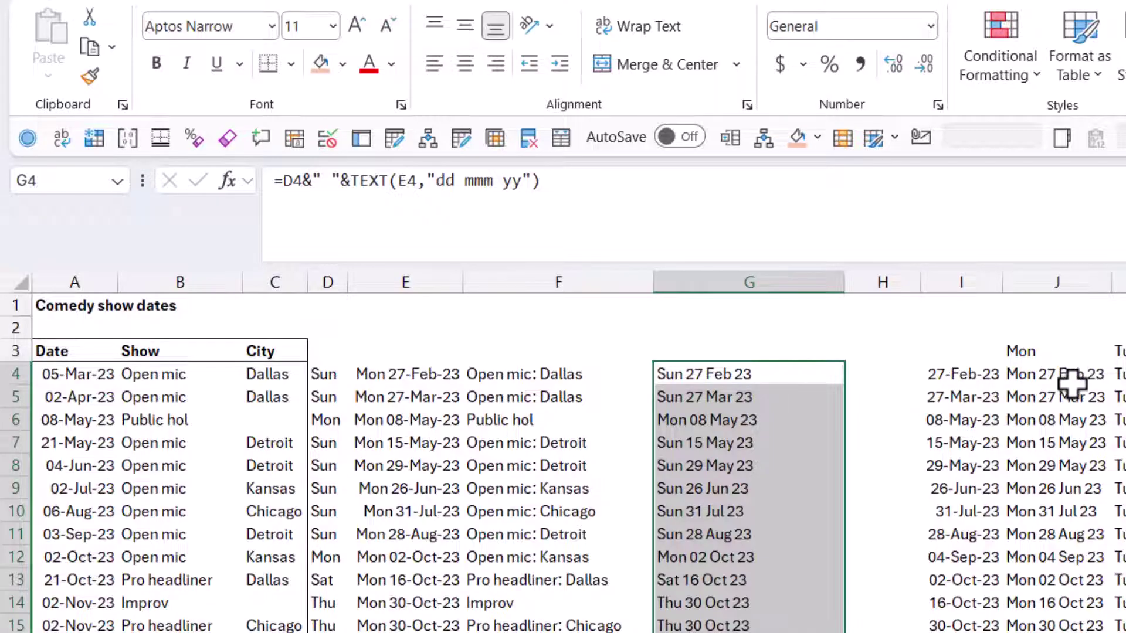
Step: Review the row 4 calendar formulas and copy the I4 date-list formula
{"action": "left_click", "coordinate": [1035, 380]}
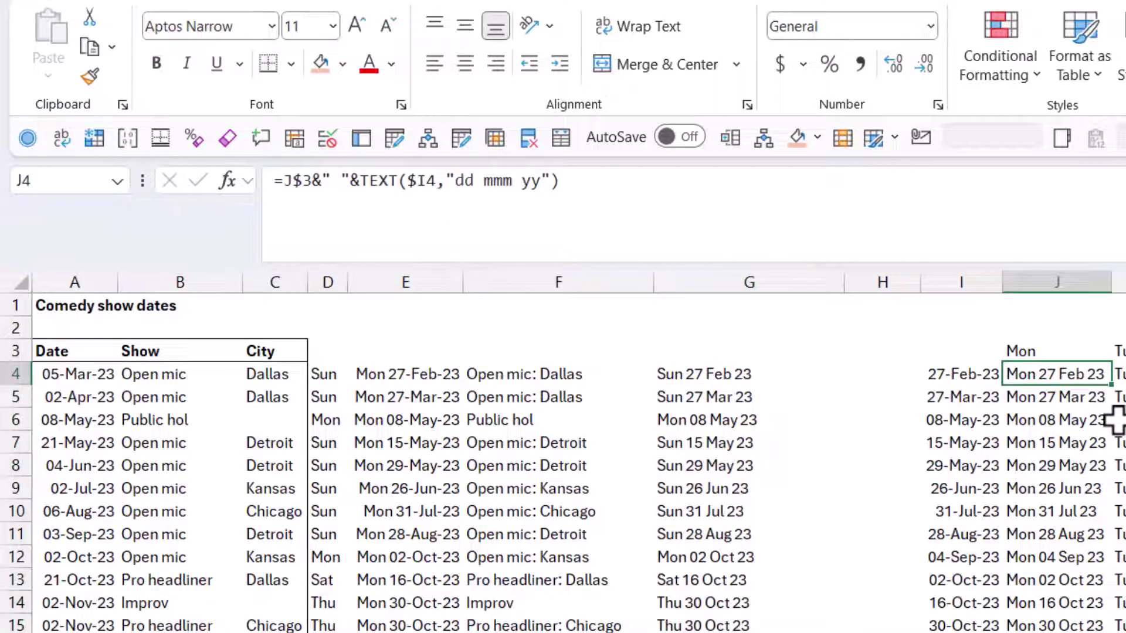
{"action": "key", "text": "Right"}
{"action": "key", "text": "Right"}
{"action": "key", "text": "Right"}
{"action": "key", "text": "Right"}
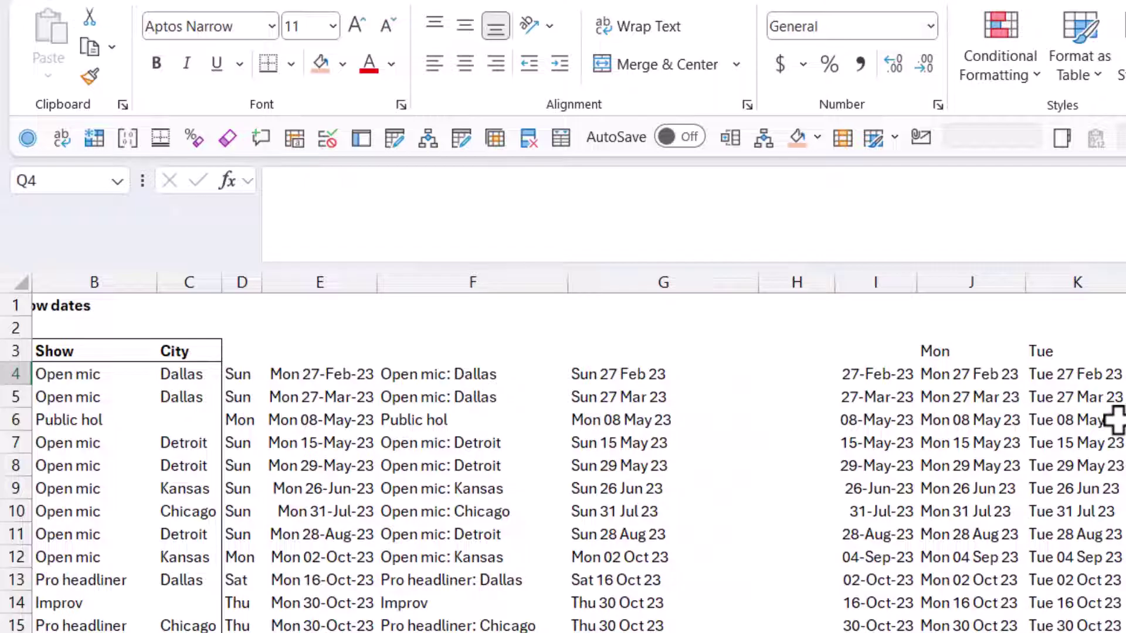
{"action": "key", "text": "Left"}
{"action": "key", "text": "Left"}
{"action": "key", "text": "Left"}
{"action": "key", "text": "Left"}
{"action": "key", "text": "Left"}
{"action": "key", "text": "Left"}
{"action": "key", "text": "Left"}
{"action": "key", "text": "Left"}
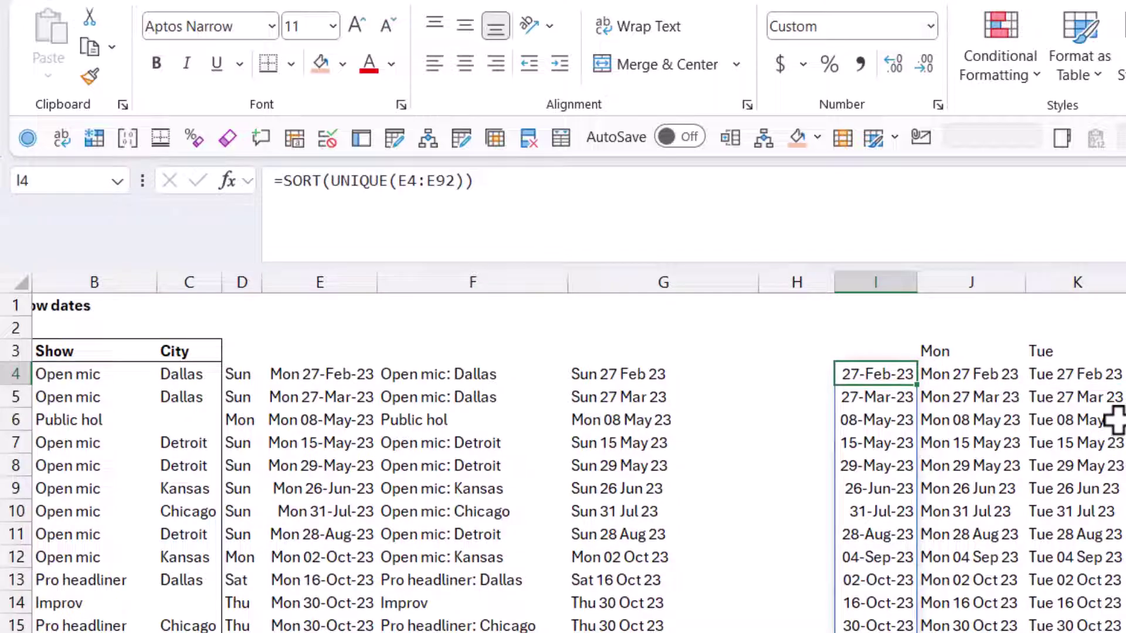
{"action": "key", "text": "shift+Down"}
{"action": "key", "text": "shift+Down"}
{"action": "key", "text": "shift+Down"}
{"action": "key", "text": "shift+Down"}
{"action": "key", "text": "shift+Down"}
{"action": "key", "text": "shift+Down"}
{"action": "key", "text": "shift+Down"}
{"action": "key", "text": "shift+Down"}
{"action": "key", "text": "shift+Down"}
{"action": "key", "text": "shift+Down"}
{"action": "key", "text": "shift+Down"}
{"action": "key", "text": "shift+Down"}
{"action": "key", "text": "shift+Down"}
{"action": "key", "text": "shift+Down"}
{"action": "key", "text": "shift+Down"}
{"action": "key", "text": "shift+Down"}
{"action": "key", "text": "shift+Down"}
{"action": "key", "text": "shift+Down"}
{"action": "key", "text": "shift+Down"}
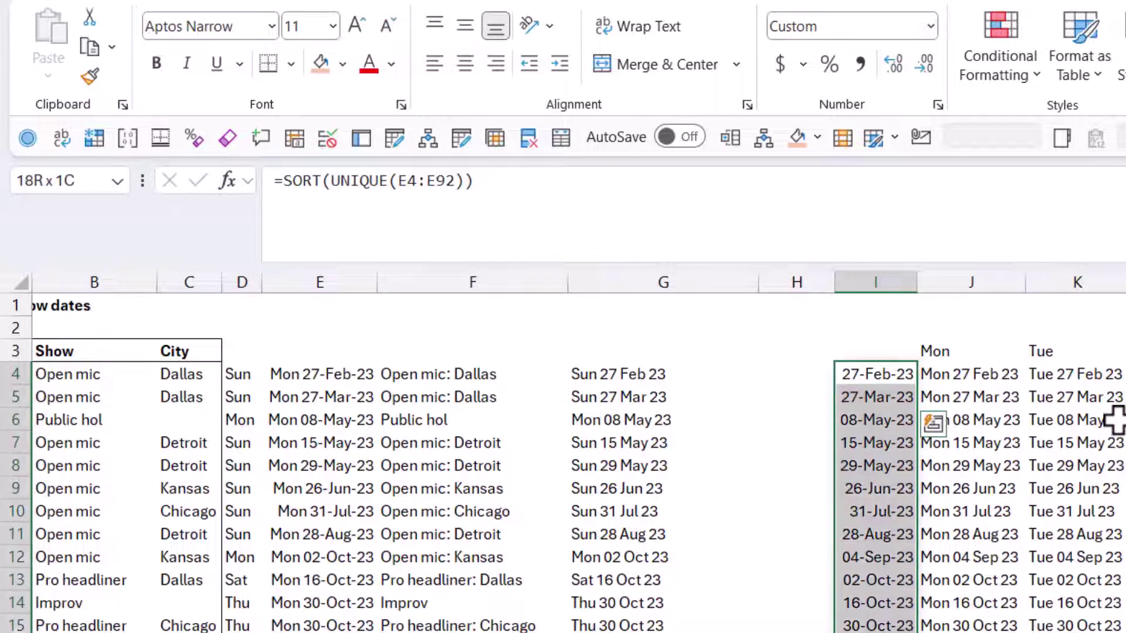
{"action": "key", "text": "shift+Up"}
{"action": "key", "text": "shift+Up"}
{"action": "key", "text": "shift+Up"}
{"action": "key", "text": "shift+Up"}
{"action": "key", "text": "shift+Up"}
{"action": "key", "text": "shift+Up"}
{"action": "key", "text": "shift+Up"}
{"action": "key", "text": "shift+Up"}
{"action": "key", "text": "shift+Up"}
{"action": "key", "text": "shift+Up"}
{"action": "key", "text": "shift+Up"}
{"action": "key", "text": "shift+Up"}
{"action": "key", "text": "shift+Up"}
{"action": "key", "text": "shift+Up"}
{"action": "key", "text": "shift+Up"}
{"action": "key", "text": "shift+Up"}
{"action": "key", "text": "shift+Up"}
{"action": "key", "text": "shift+Up"}
{"action": "key", "text": "shift+Up"}
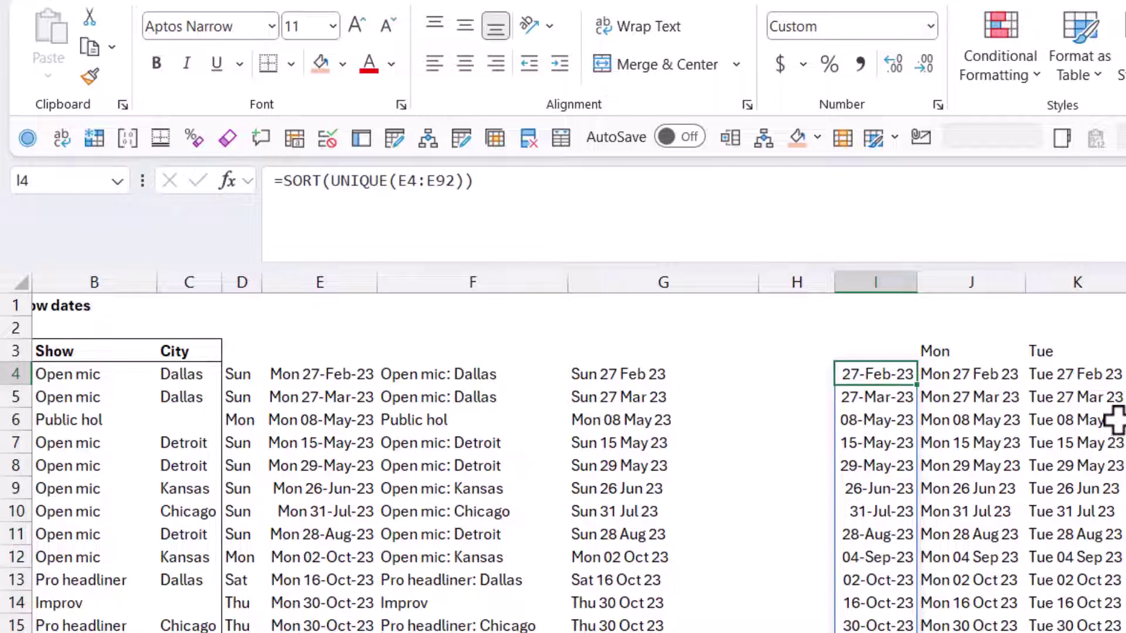
{"action": "key", "text": "ctrl+c"}
Step: Copy the Mon–Sun weekday headings in J3:P3, ending on empty cell S4
{"action": "key", "text": "Right"}
{"action": "key", "text": "Right"}
{"action": "key", "text": "Right"}
{"action": "key", "text": "Right"}
{"action": "key", "text": "Right"}
{"action": "key", "text": "Right"}
{"action": "key", "text": "Right"}
{"action": "key", "text": "Right"}
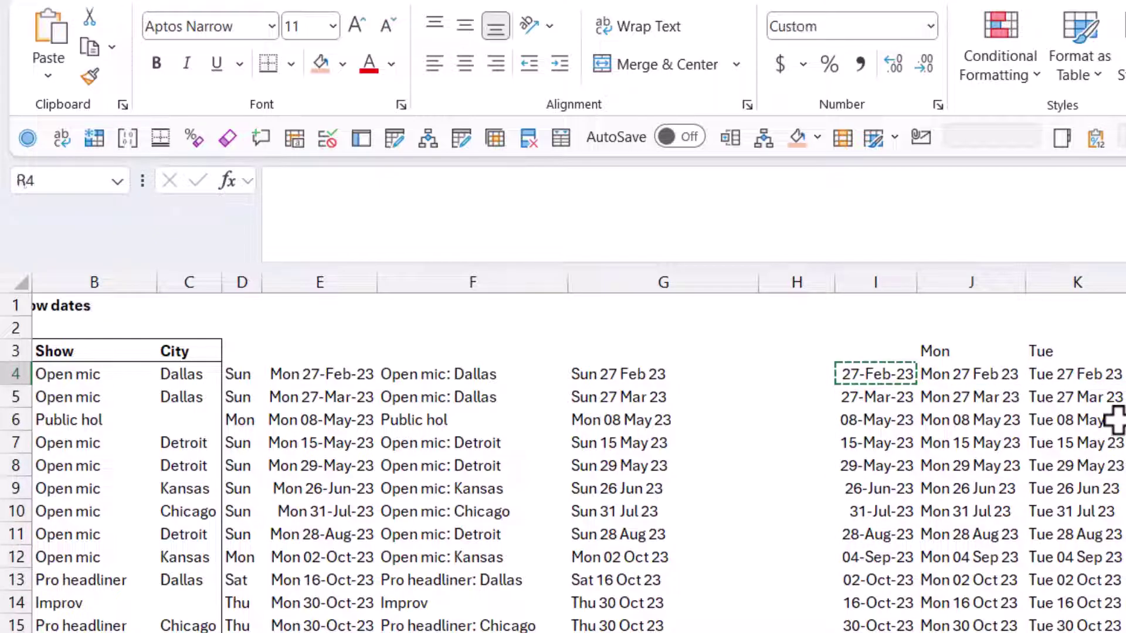
{"action": "key", "text": "Left"}
{"action": "key", "text": "Left"}
{"action": "key", "text": "Up"}
{"action": "key", "text": "ctrl+shift+Left"}
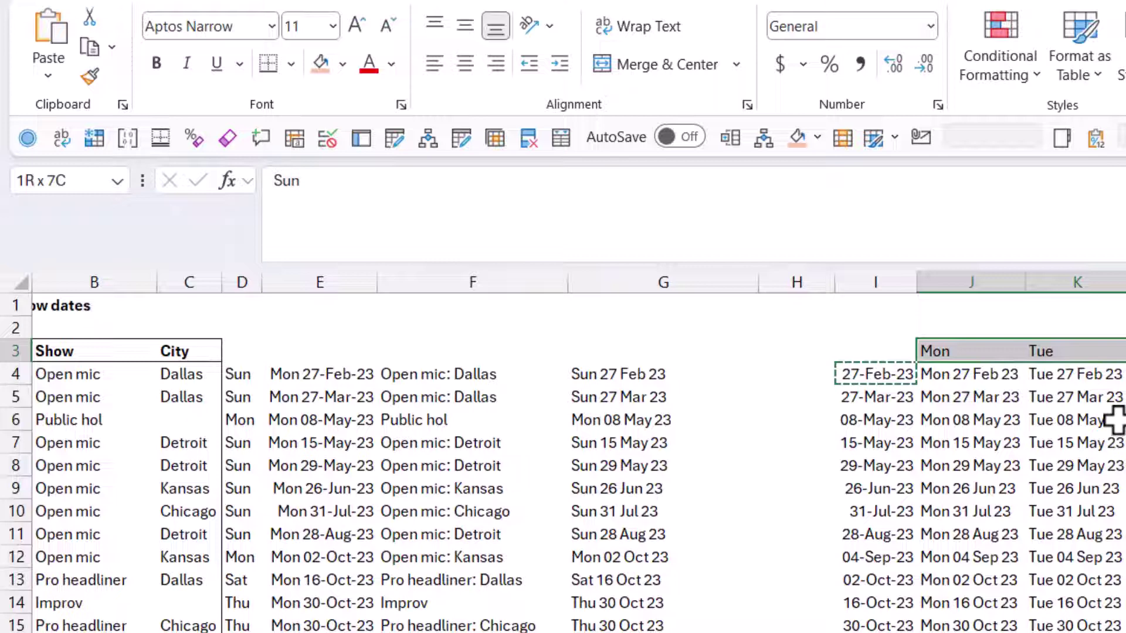
{"action": "key", "text": "ctrl+c"}
{"action": "key", "text": "Right"}
{"action": "key", "text": "Right"}
{"action": "key", "text": "Right"}
{"action": "key", "text": "Right"}
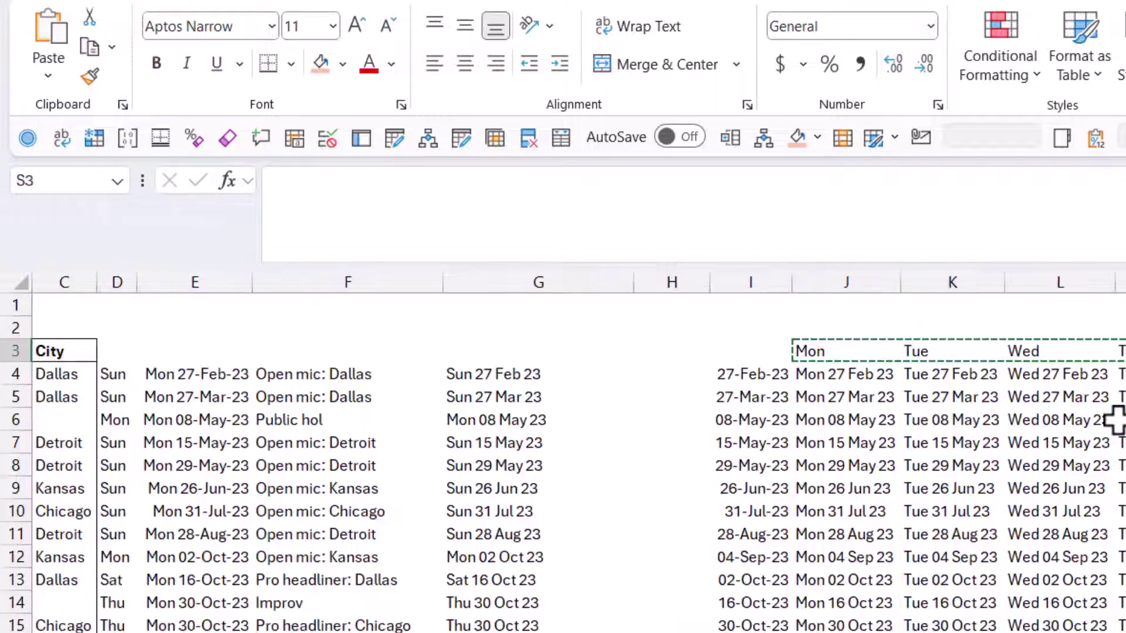
{"action": "key", "text": "Down"}
{"action": "key", "text": "Left"}
{"action": "key", "text": "Left"}
{"action": "key", "text": "Left"}
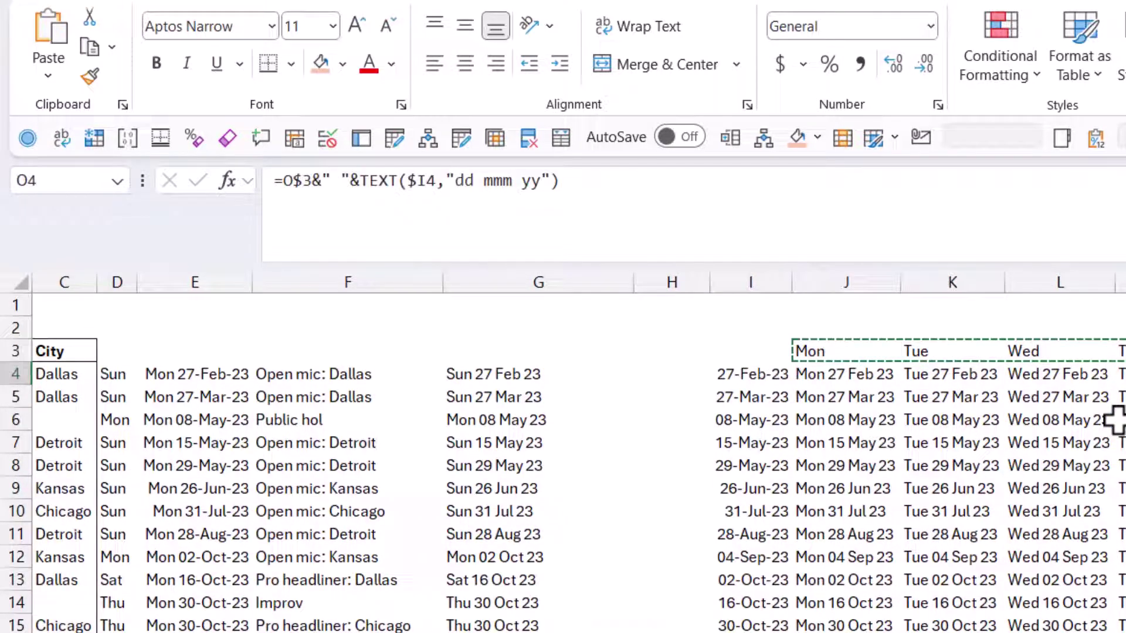
{"action": "key", "text": "Right"}
{"action": "key", "text": "Right"}
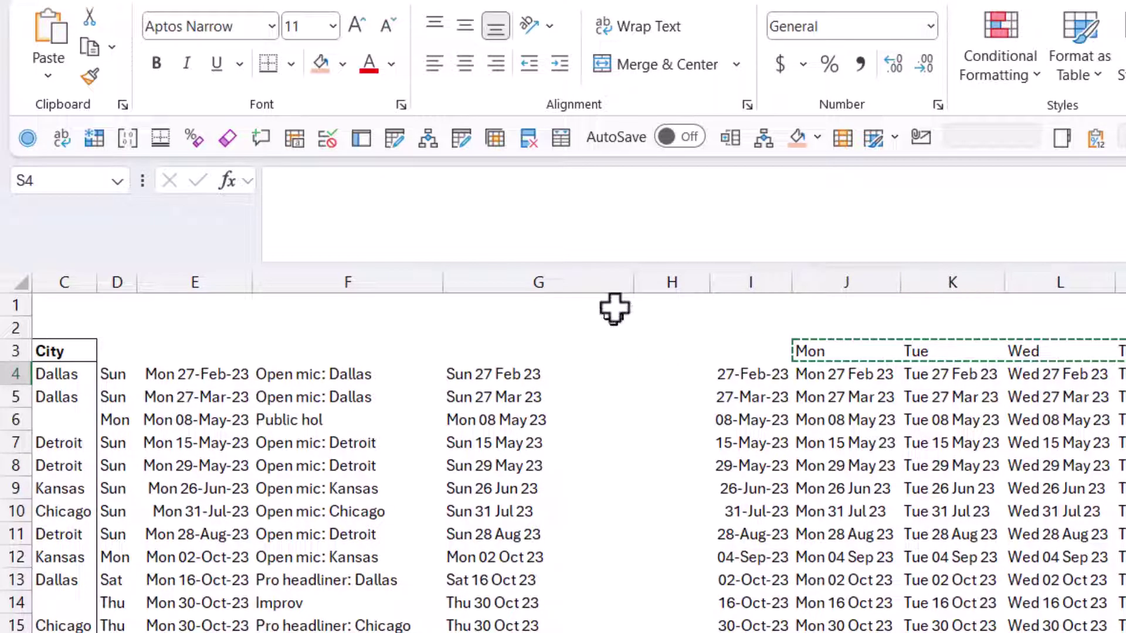
Step: Narrow column G, then group and collapse the Tue–Sun columns K–P so only Mon shows
{"action": "left_click_drag", "start_coordinate": [633, 282], "coordinate": [567, 299]}
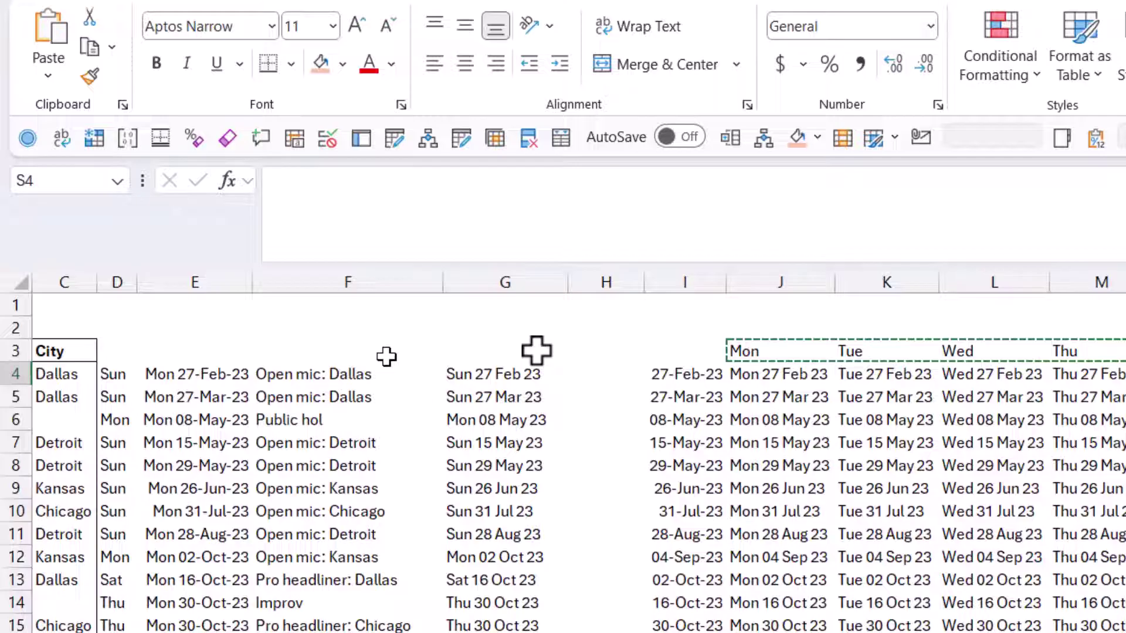
{"action": "mouse_move", "coordinate": [1123, 282]}
{"action": "left_mouse_down"}
{"action": "mouse_move", "coordinate": [899, 291]}
{"action": "mouse_move", "coordinate": [895, 275]}
{"action": "left_mouse_up"}
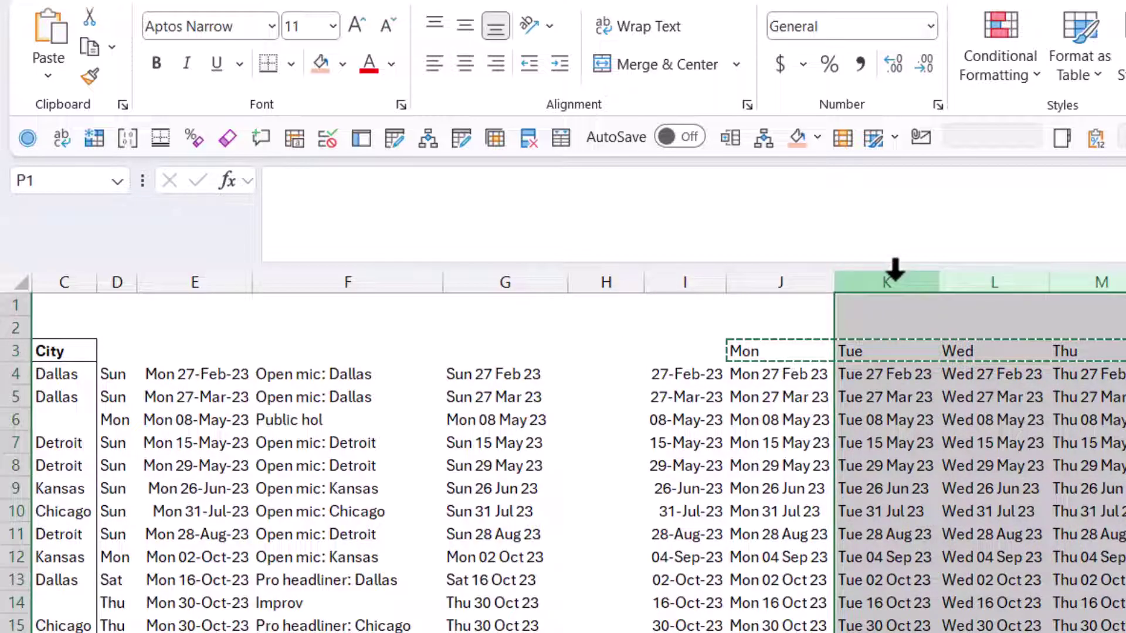
{"action": "key", "text": "shift+alt+Right"}
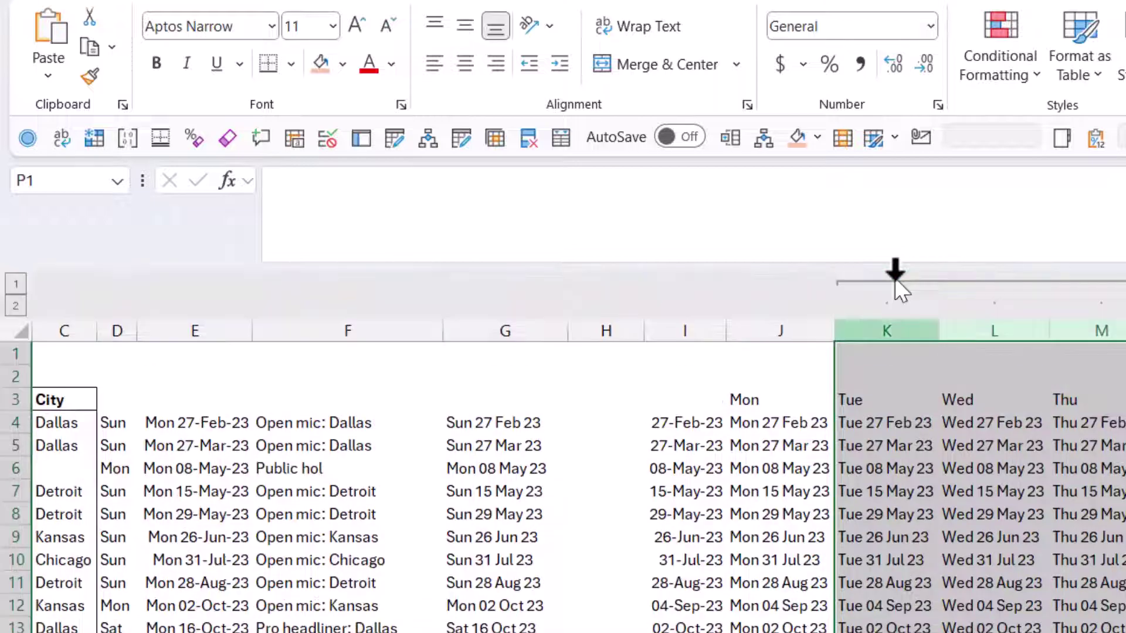
{"action": "key", "text": "ctrl+0"}
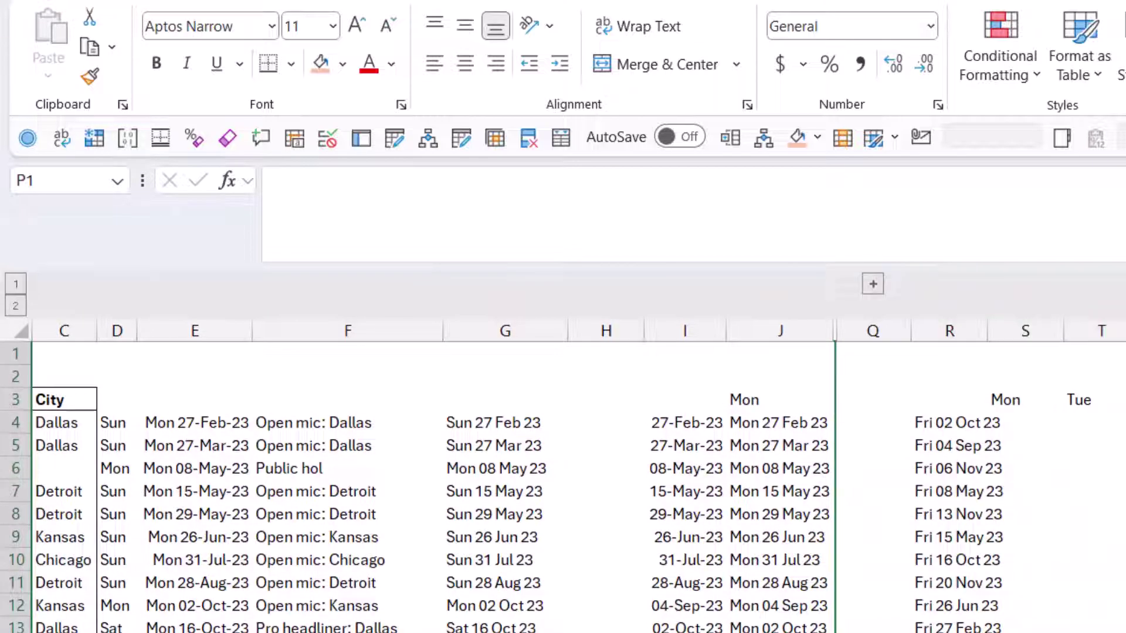
{"action": "left_click", "coordinate": [773, 424]}
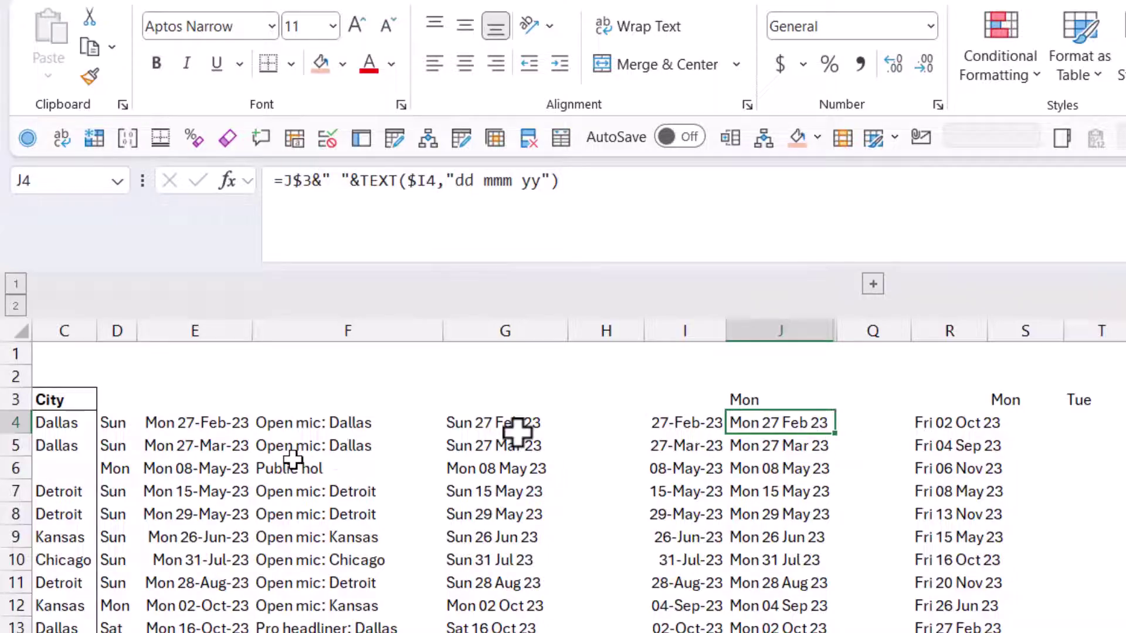
Step: Start an XLOOKUP in S4 using J4 as lookup value and $G$4:$G$248 as lookup range
{"action": "left_click", "coordinate": [1019, 425]}
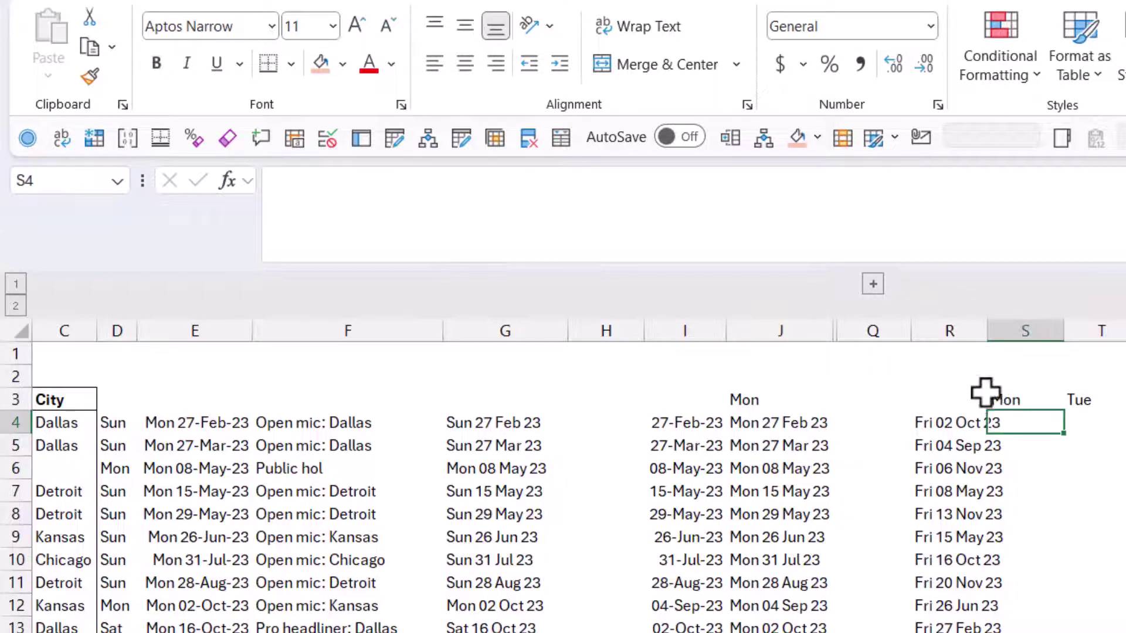
{"action": "type", "text": "=xl"}
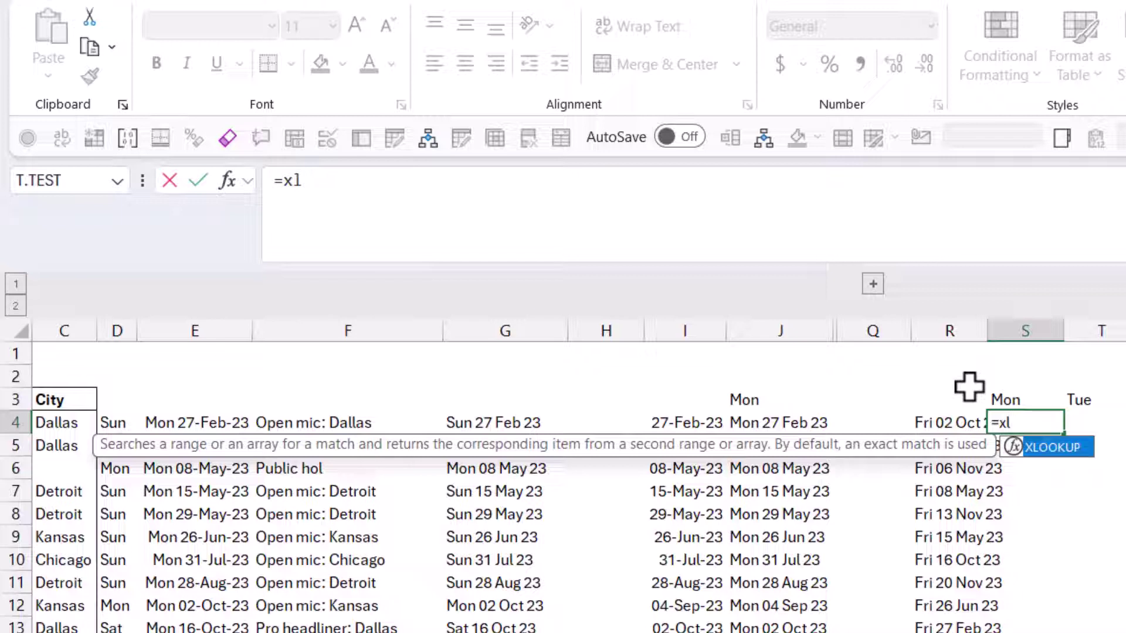
{"action": "key", "text": "Tab"}
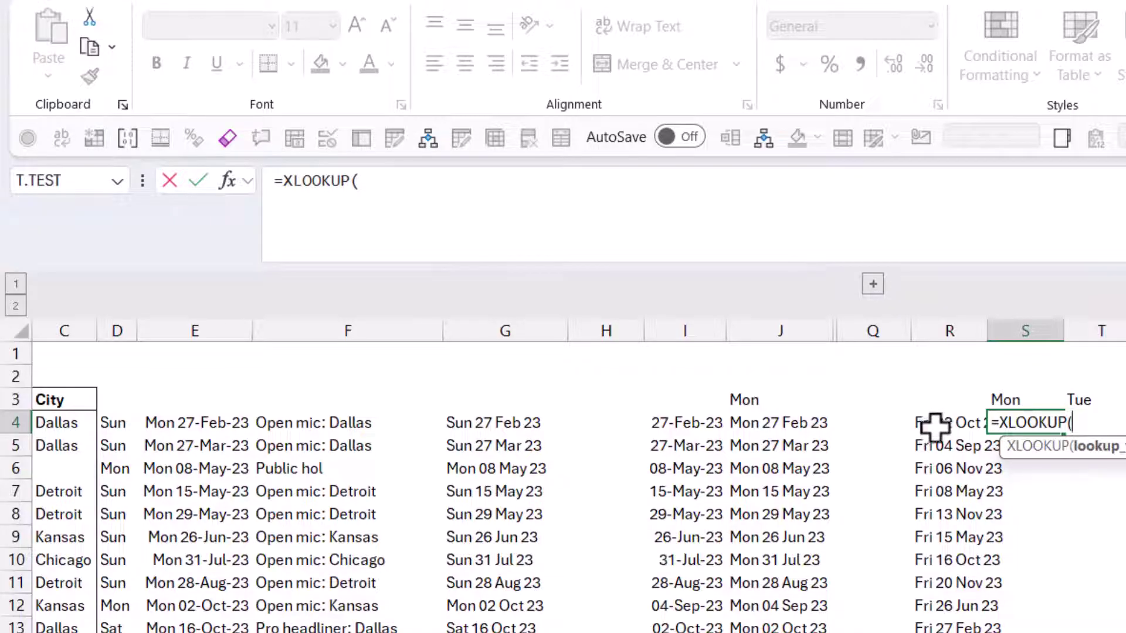
{"action": "left_click", "coordinate": [757, 422]}
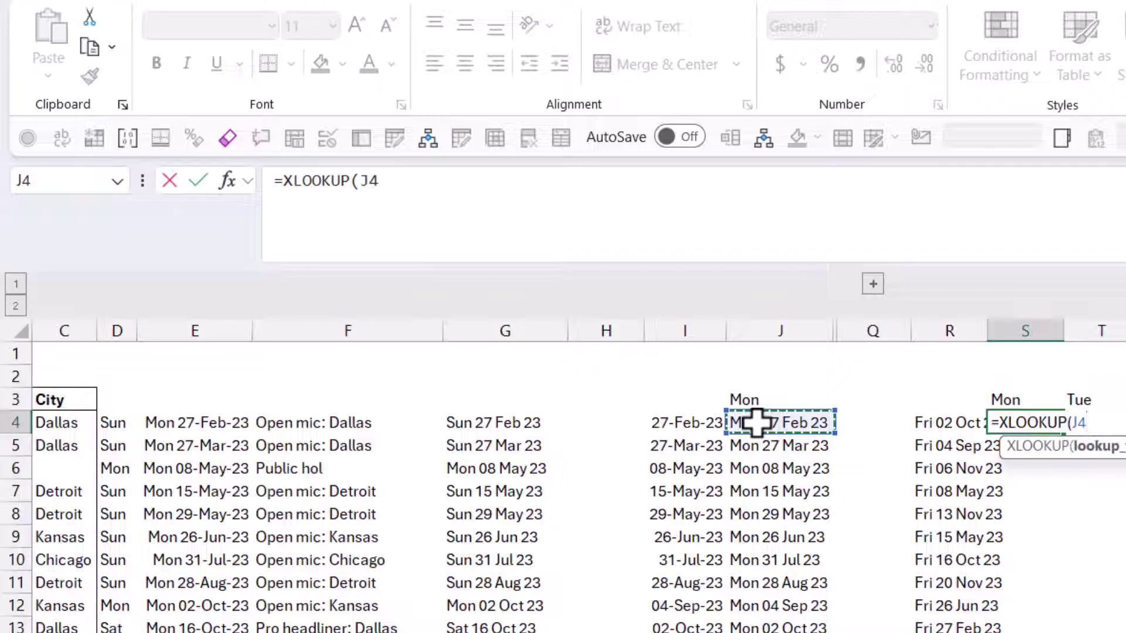
{"action": "type", "text": ","}
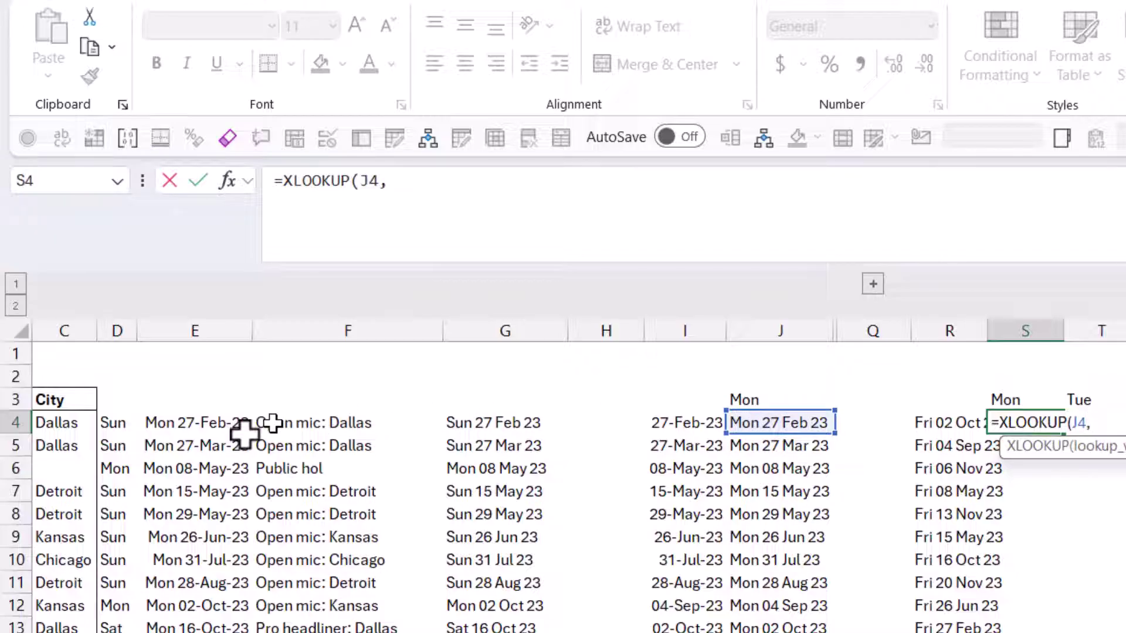
{"action": "left_click", "coordinate": [212, 419]}
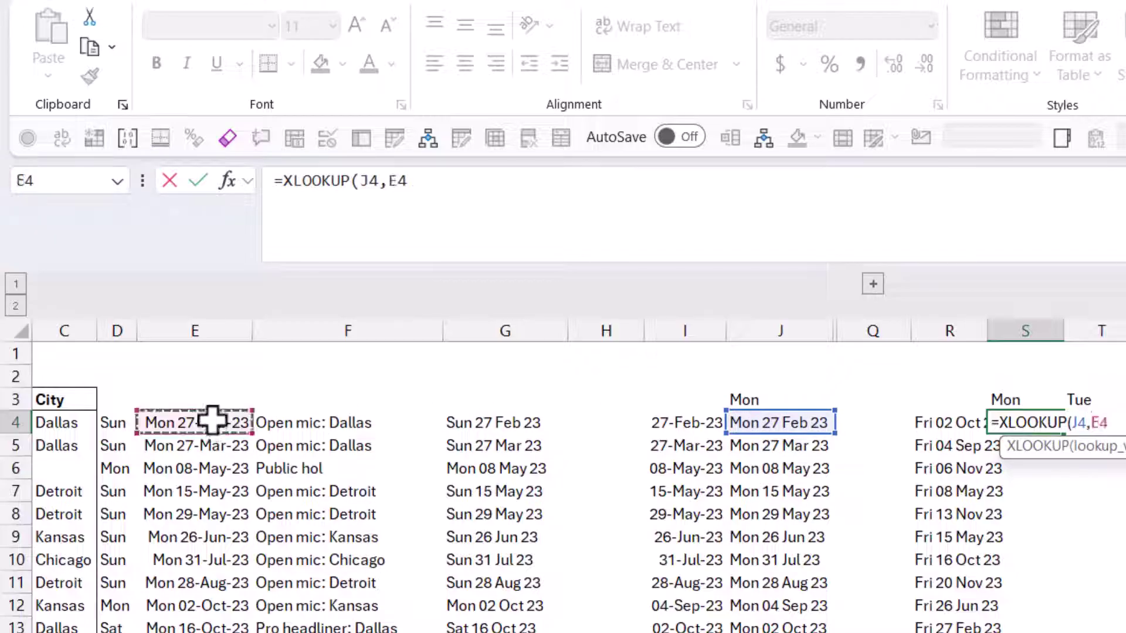
{"action": "key", "text": "Right"}
{"action": "key", "text": "Right"}
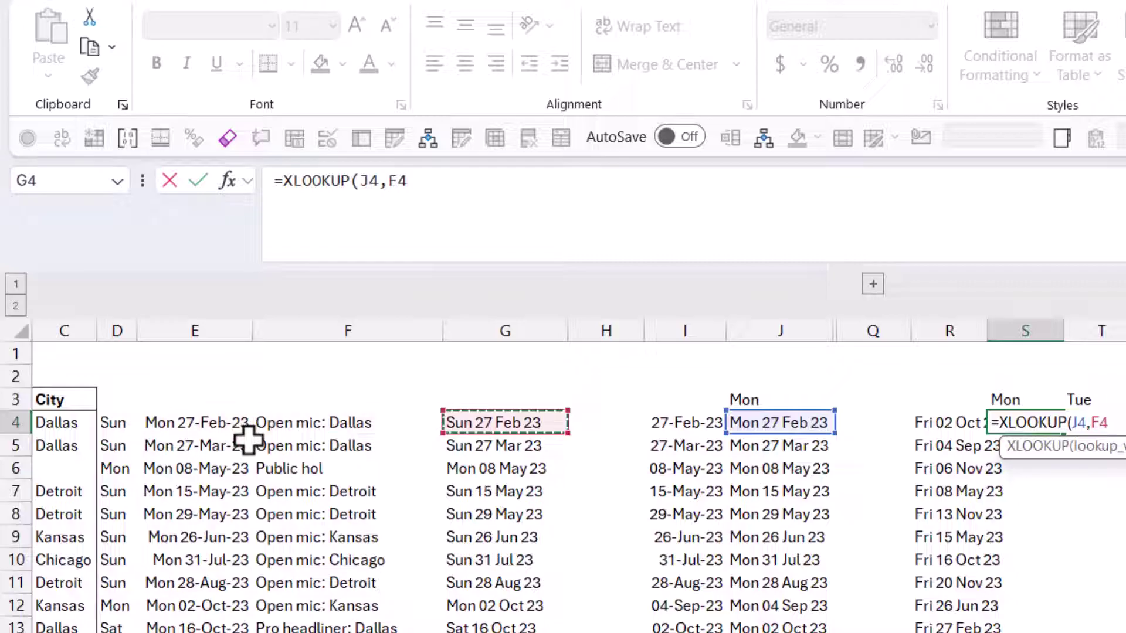
{"action": "key", "text": "ctrl+shift+Down"}
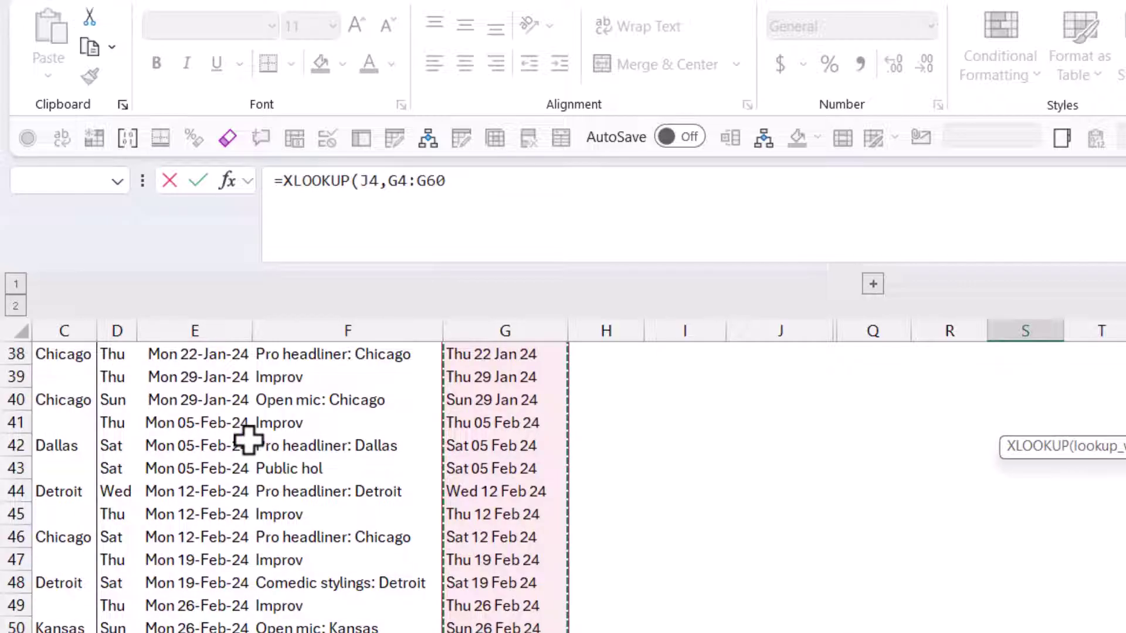
{"action": "key", "text": "shift+Down"}
{"action": "key", "text": "shift+Down"}
{"action": "key", "text": "shift+Down"}
{"action": "key", "text": "shift+Down"}
{"action": "key", "text": "shift+Down"}
{"action": "key", "text": "shift+Down"}
{"action": "key", "text": "shift+Down"}
{"action": "key", "text": "shift+Down"}
{"action": "key", "text": "shift+Down"}
{"action": "key", "text": "shift+Down"}
{"action": "key", "text": "shift+Down"}
{"action": "key", "text": "shift+Down"}
{"action": "key", "text": "shift+Down"}
{"action": "key", "text": "shift+Down"}
{"action": "key", "text": "shift+Down"}
{"action": "key", "text": "shift+Down"}
{"action": "key", "text": "shift+Down"}
{"action": "key", "text": "shift+Down"}
{"action": "key", "text": "shift+Down"}
{"action": "key", "text": "shift+Down"}
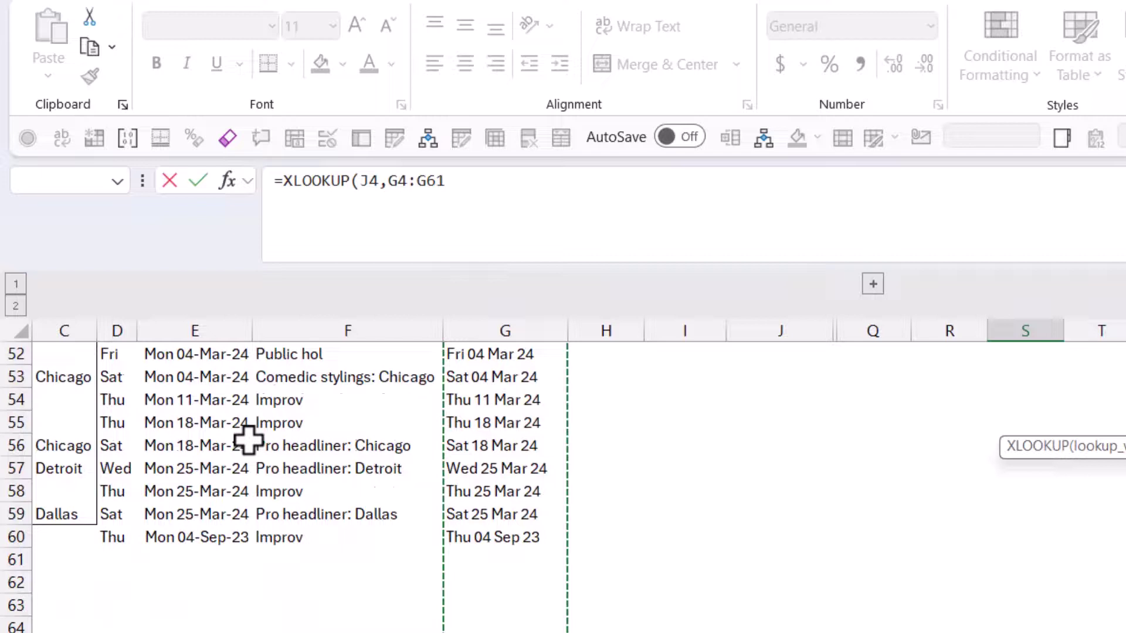
{"action": "key", "text": "shift+Down"}
{"action": "key", "text": "shift+Down"}
{"action": "key", "text": "shift+Down"}
{"action": "key", "text": "shift+Down"}
{"action": "key", "text": "shift+Down"}
{"action": "key", "text": "shift+Down"}
{"action": "key", "text": "shift+Down"}
{"action": "key", "text": "shift+Down"}
{"action": "key", "text": "shift+Down"}
{"action": "key", "text": "shift+Down"}
{"action": "key", "text": "shift+Down"}
{"action": "key", "text": "shift+Down"}
{"action": "key", "text": "shift+Down"}
{"action": "key", "text": "shift+Down"}
{"action": "key", "text": "shift+Down"}
{"action": "key", "text": "shift+Down"}
{"action": "key", "text": "shift+Down"}
{"action": "key", "text": "shift+Down"}
{"action": "key", "text": "shift+Down"}
{"action": "key", "text": "shift+Down"}
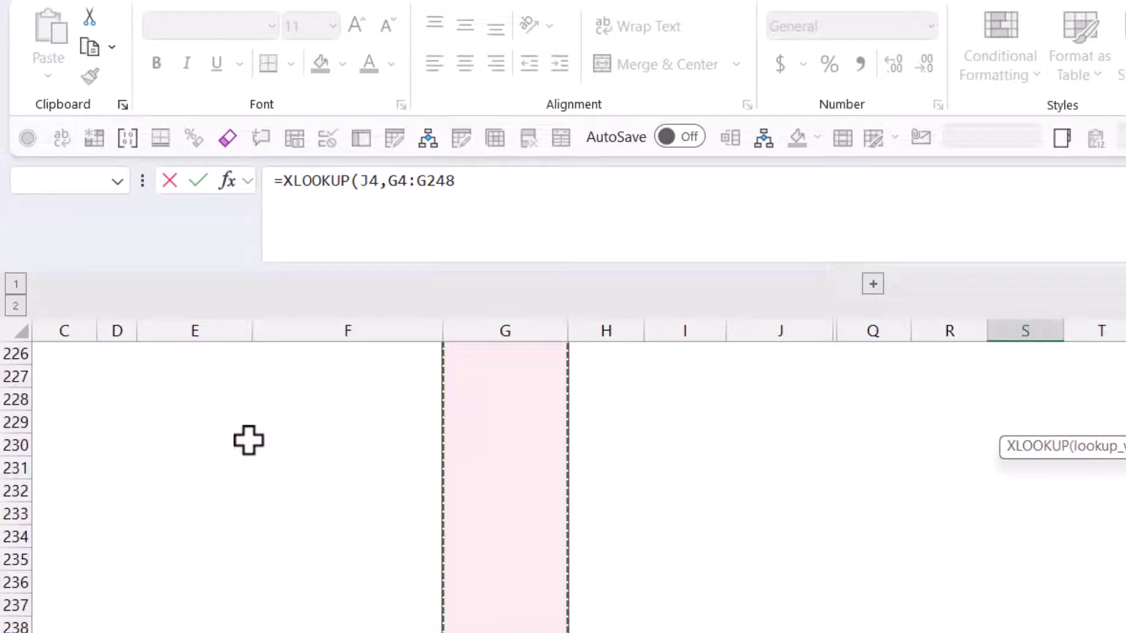
{"action": "key", "text": "F4"}
Step: Add $F$4:$F$248 as the return range and commit the XLOOKUP
{"action": "type", "text": ","}
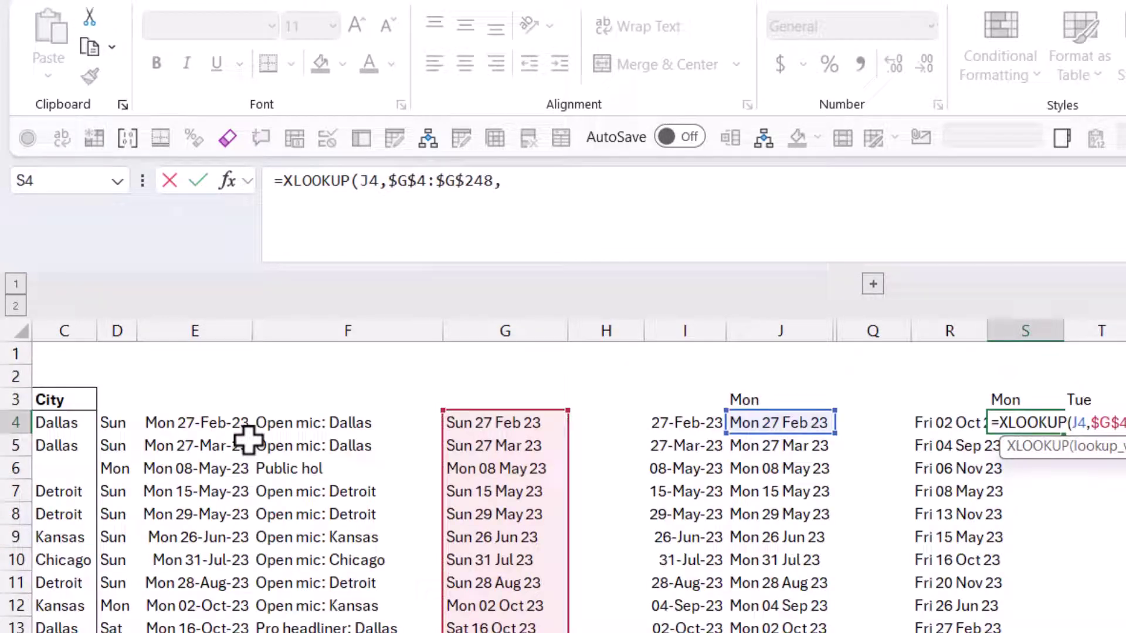
{"action": "left_click", "coordinate": [305, 424]}
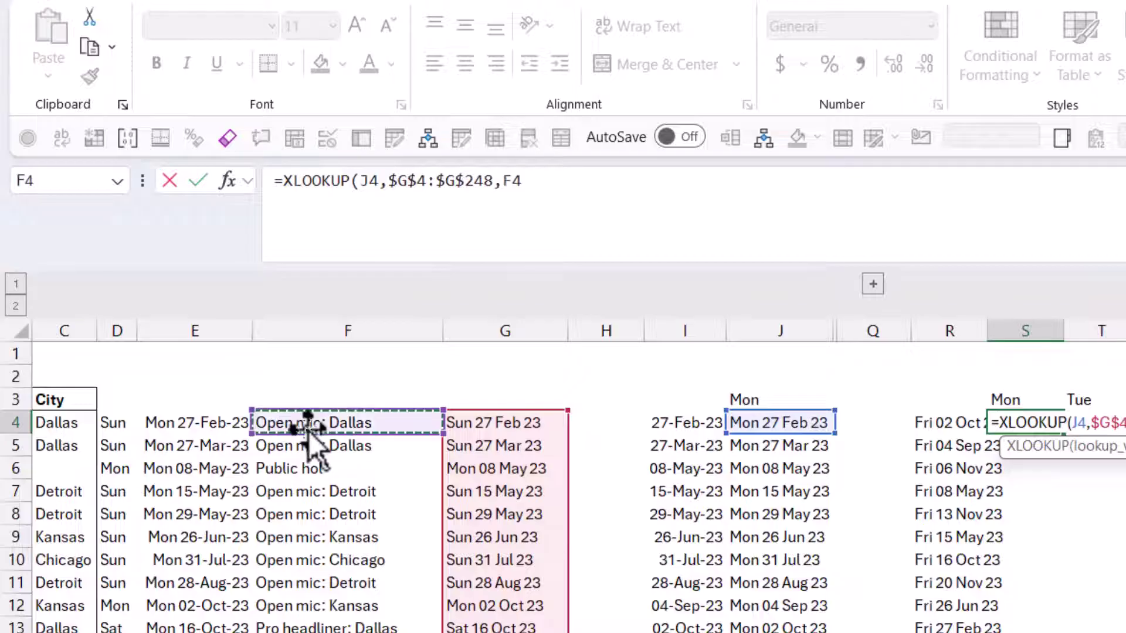
{"action": "key", "text": "shift+Down"}
{"action": "key", "text": "shift+Down"}
{"action": "key", "text": "shift+Down"}
{"action": "key", "text": "shift+Down"}
{"action": "key", "text": "shift+Down"}
{"action": "key", "text": "shift+Down"}
{"action": "key", "text": "shift+Down"}
{"action": "key", "text": "shift+Down"}
{"action": "key", "text": "shift+Down"}
{"action": "key", "text": "shift+Down"}
{"action": "key", "text": "shift+Down"}
{"action": "key", "text": "shift+Down"}
{"action": "key", "text": "shift+Down"}
{"action": "key", "text": "shift+Down"}
{"action": "key", "text": "shift+Down"}
{"action": "key", "text": "shift+Down"}
{"action": "key", "text": "shift+Down"}
{"action": "key", "text": "shift+Down"}
{"action": "key", "text": "shift+Down"}
{"action": "key", "text": "shift+Down"}
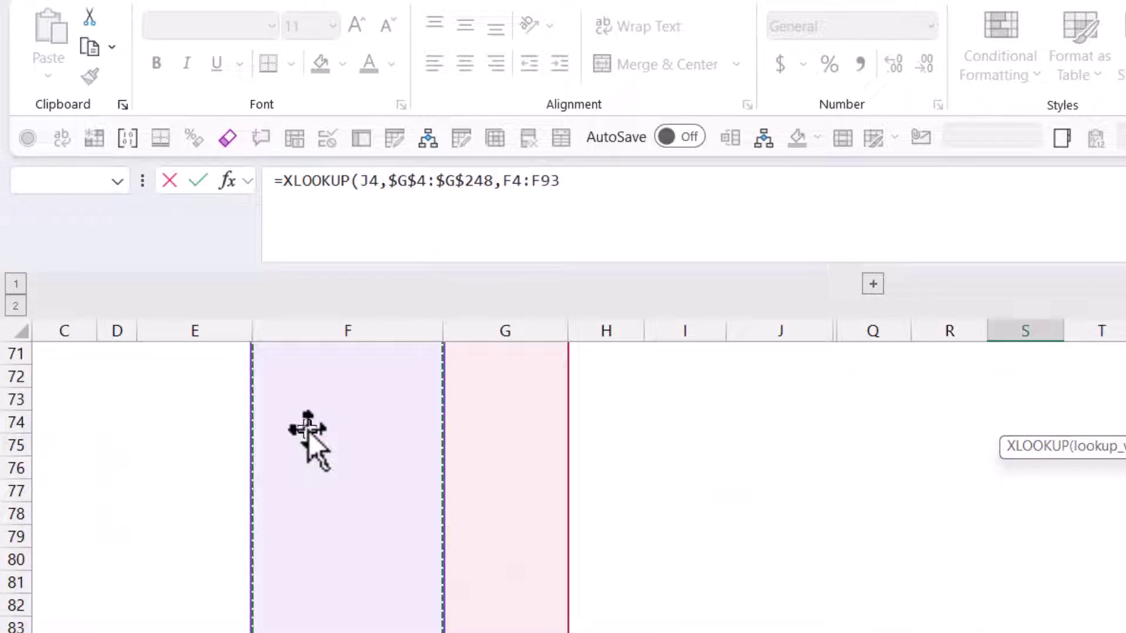
{"action": "key", "text": "shift+Down"}
{"action": "key", "text": "shift+Down"}
{"action": "key", "text": "shift+Down"}
{"action": "key", "text": "shift+Down"}
{"action": "key", "text": "shift+Down"}
{"action": "key", "text": "shift+Down"}
{"action": "key", "text": "shift+Down"}
{"action": "key", "text": "shift+Down"}
{"action": "key", "text": "shift+Down"}
{"action": "key", "text": "shift+Down"}
{"action": "key", "text": "shift+Down"}
{"action": "key", "text": "shift+Down"}
{"action": "key", "text": "shift+Down"}
{"action": "key", "text": "shift+Down"}
{"action": "key", "text": "shift+Down"}
{"action": "key", "text": "shift+Down"}
{"action": "key", "text": "shift+Down"}
{"action": "key", "text": "shift+Down"}
{"action": "key", "text": "shift+Down"}
{"action": "key", "text": "shift+Down"}
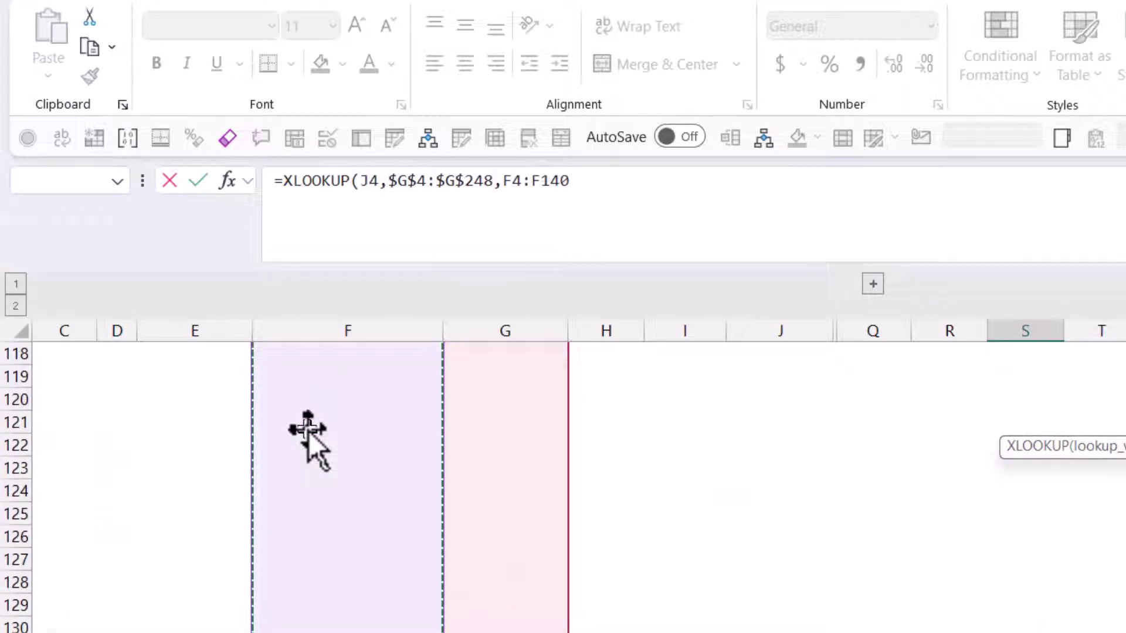
{"action": "key", "text": "shift+Down"}
{"action": "key", "text": "shift+Down"}
{"action": "key", "text": "shift+Down"}
{"action": "key", "text": "shift+Down"}
{"action": "key", "text": "shift+Down"}
{"action": "key", "text": "shift+Down"}
{"action": "key", "text": "shift+Down"}
{"action": "key", "text": "shift+Down"}
{"action": "key", "text": "shift+Down"}
{"action": "key", "text": "shift+Down"}
{"action": "key", "text": "shift+Down"}
{"action": "key", "text": "shift+Down"}
{"action": "key", "text": "shift+Down"}
{"action": "key", "text": "shift+Down"}
{"action": "key", "text": "shift+Down"}
{"action": "key", "text": "shift+Down"}
{"action": "key", "text": "shift+Down"}
{"action": "key", "text": "shift+Down"}
{"action": "key", "text": "shift+Down"}
{"action": "key", "text": "shift+Down"}
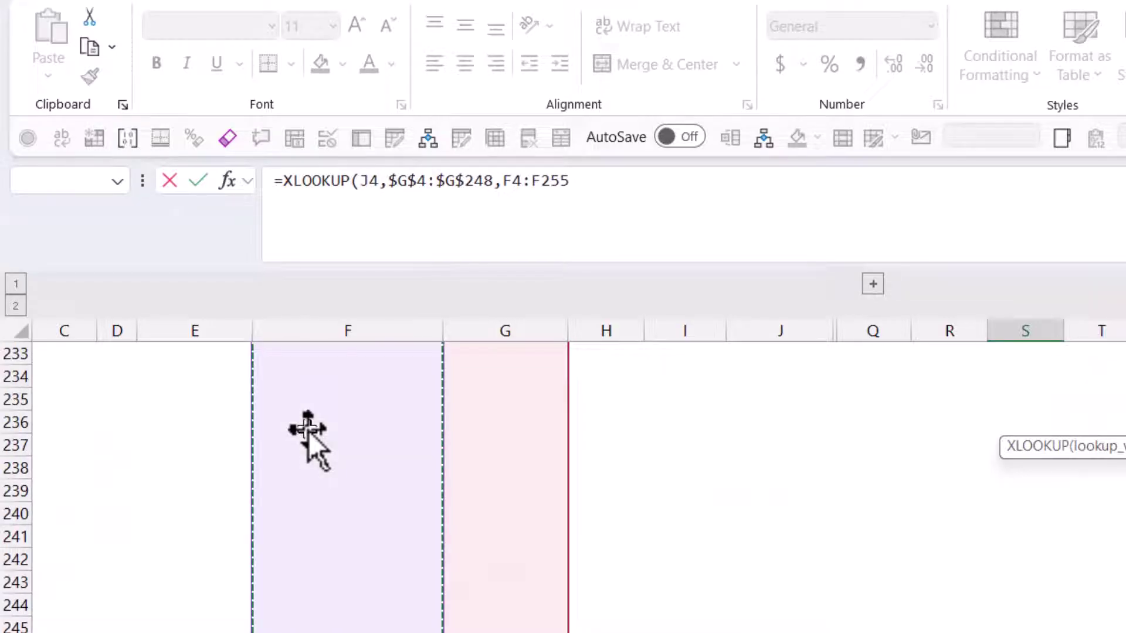
{"action": "key", "text": "shift+Up"}
{"action": "key", "text": "shift+Up"}
{"action": "key", "text": "shift+Up"}
{"action": "key", "text": "shift+Up"}
{"action": "key", "text": "shift+Up"}
{"action": "key", "text": "shift+Up"}
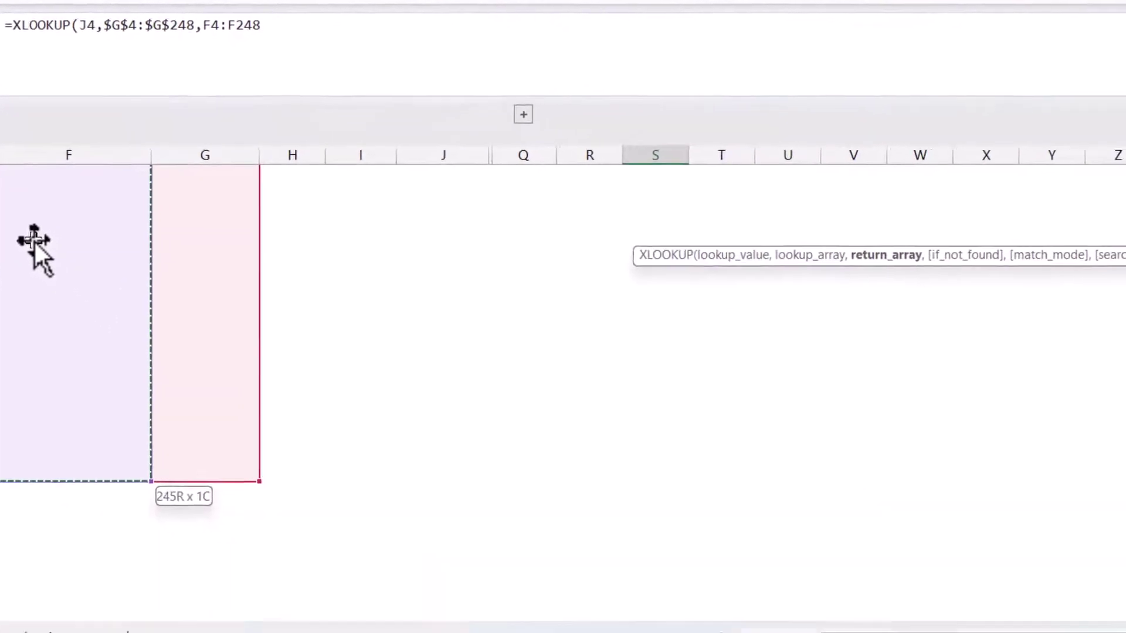
{"action": "key", "text": "F4"}
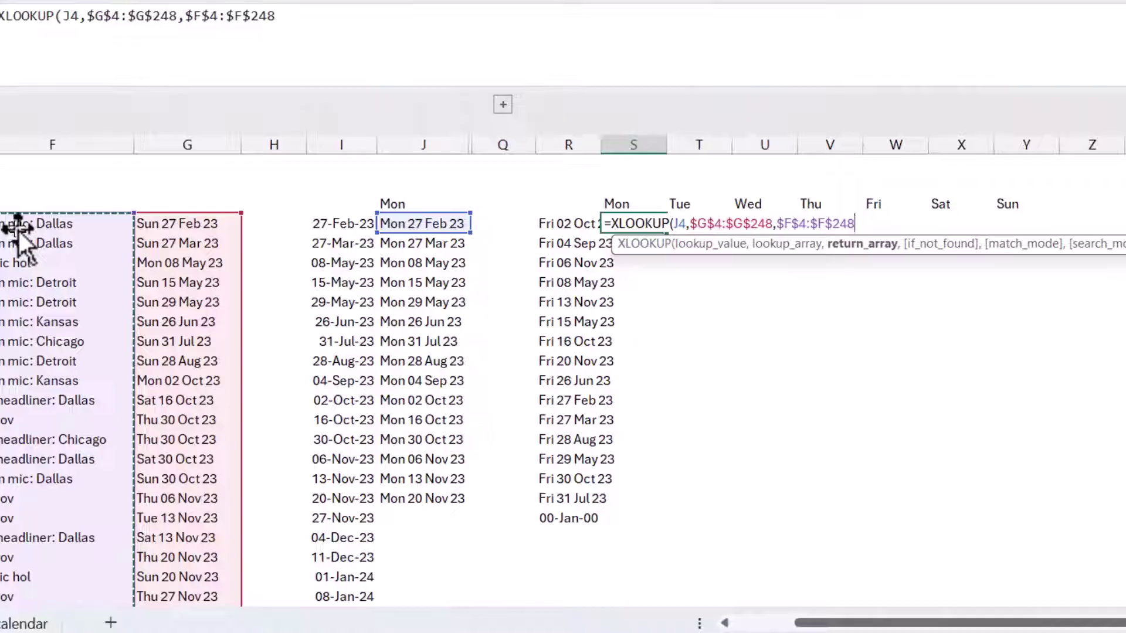
{"action": "type", "text": ")"}
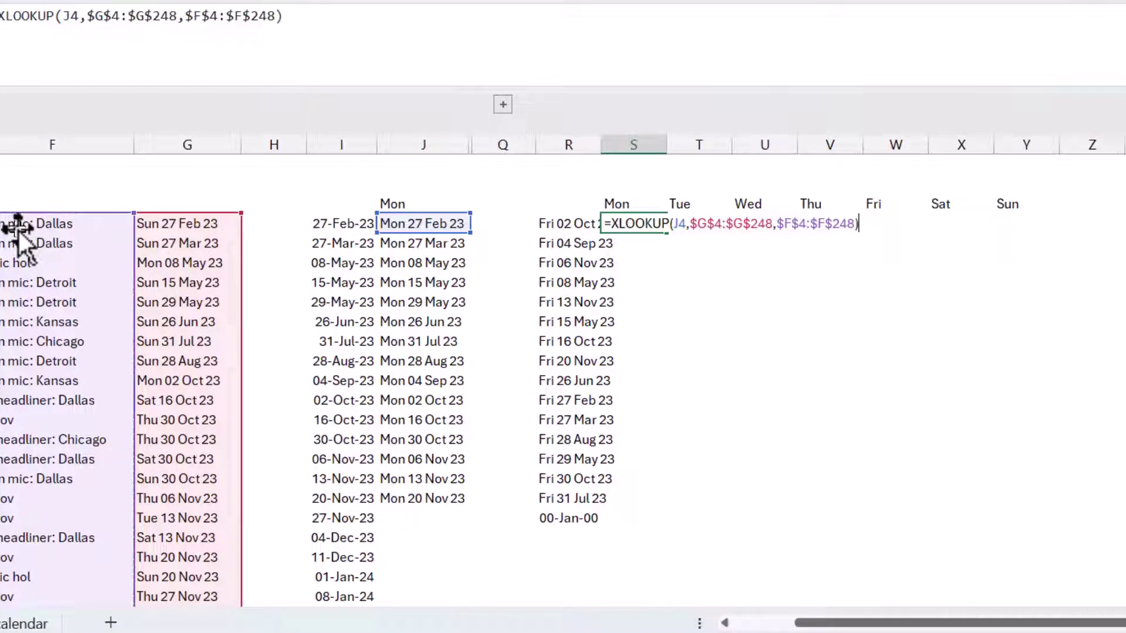
{"action": "key", "text": "ctrl+Return"}
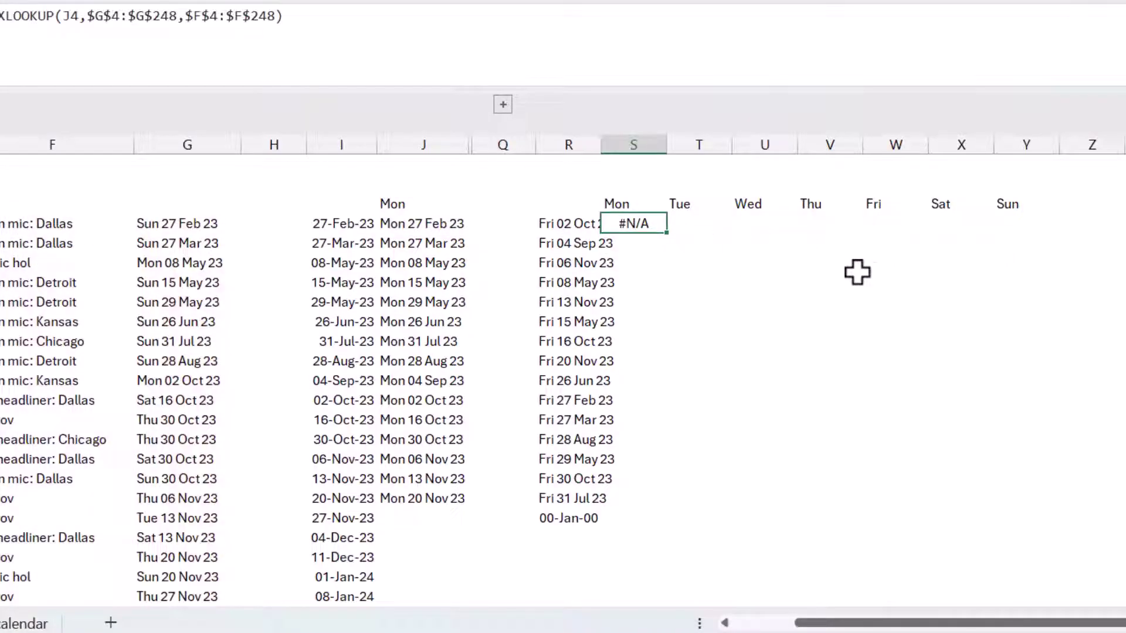
Step: Fill the lookup across the weekday columns, then give S4's XLOOKUP a "" not-found fallback
{"action": "left_click_drag", "start_coordinate": [668, 233], "coordinate": [1017, 503]}
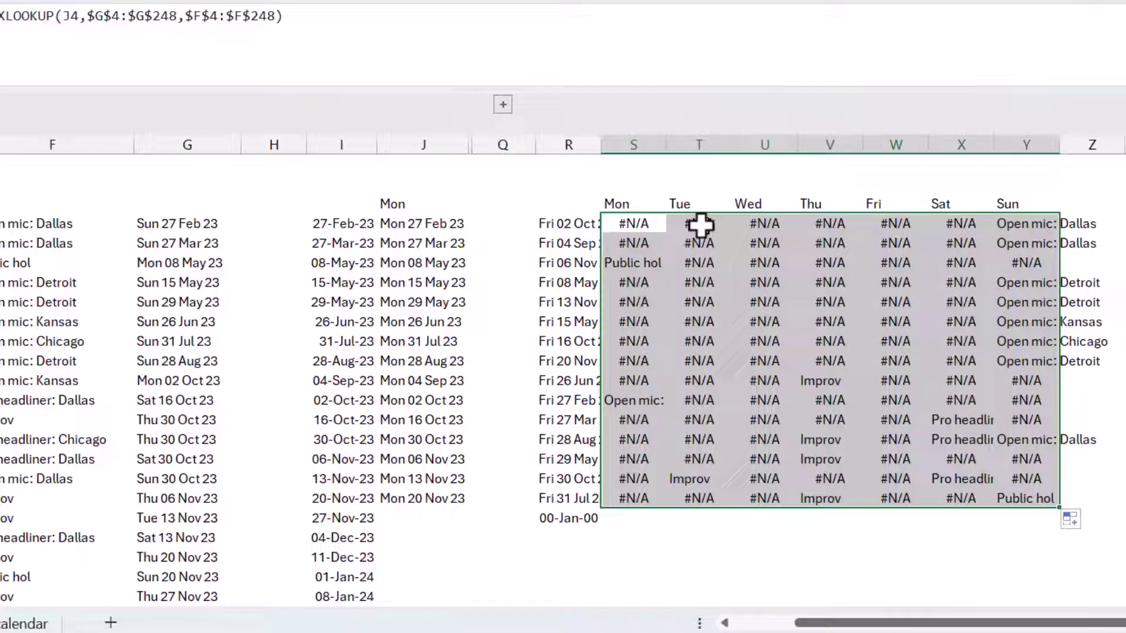
{"action": "left_click", "coordinate": [646, 222]}
{"action": "key", "text": "F2"}
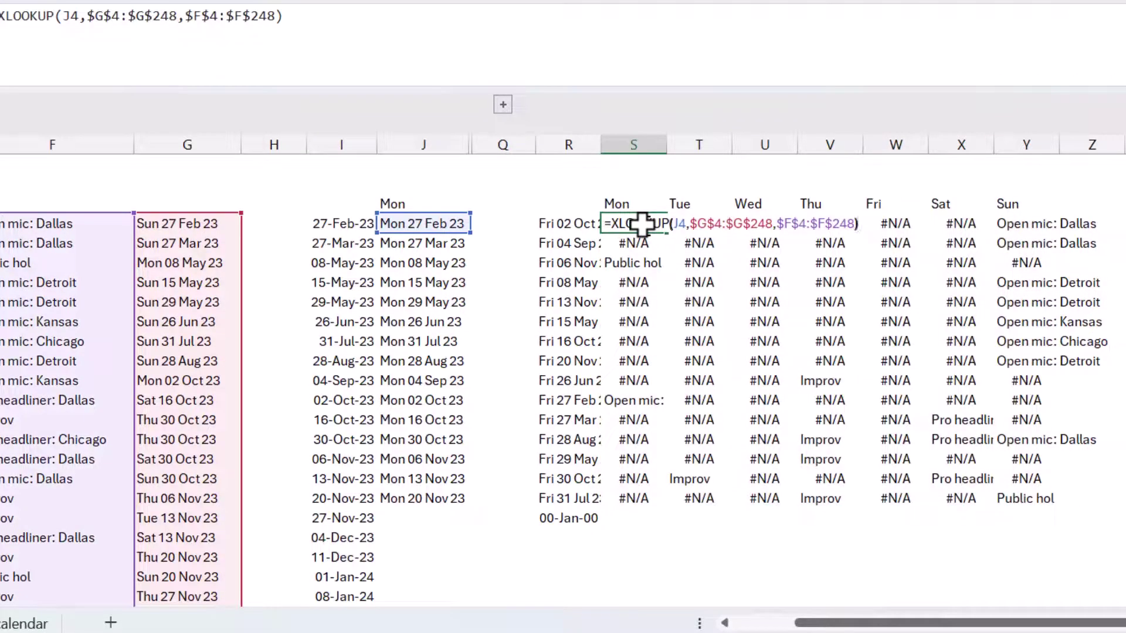
{"action": "key", "text": "Left"}
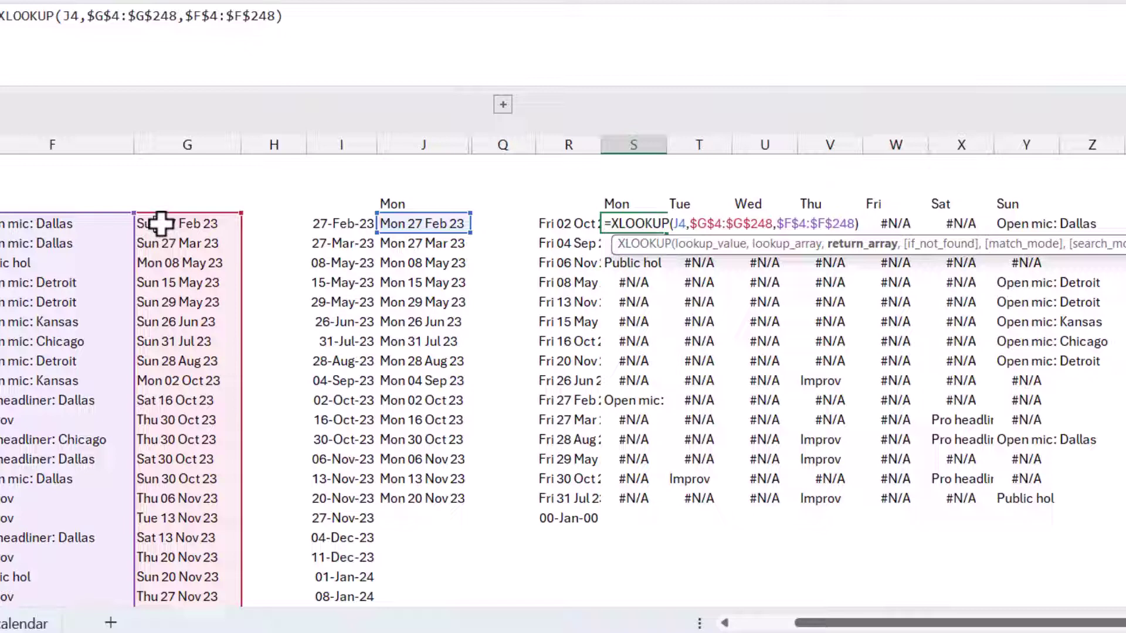
{"action": "type", "text": ","}
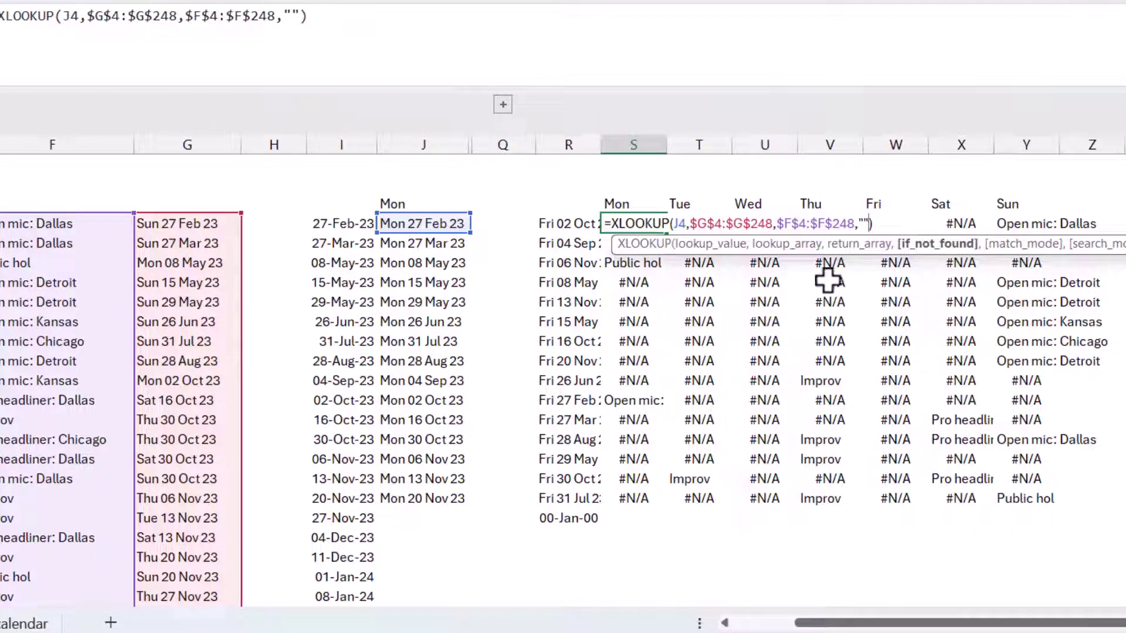
{"action": "key", "text": "Return"}
Step: Fill the updated S4 formula down the Monday column and across through Sunday
{"action": "left_click", "coordinate": [632, 222]}
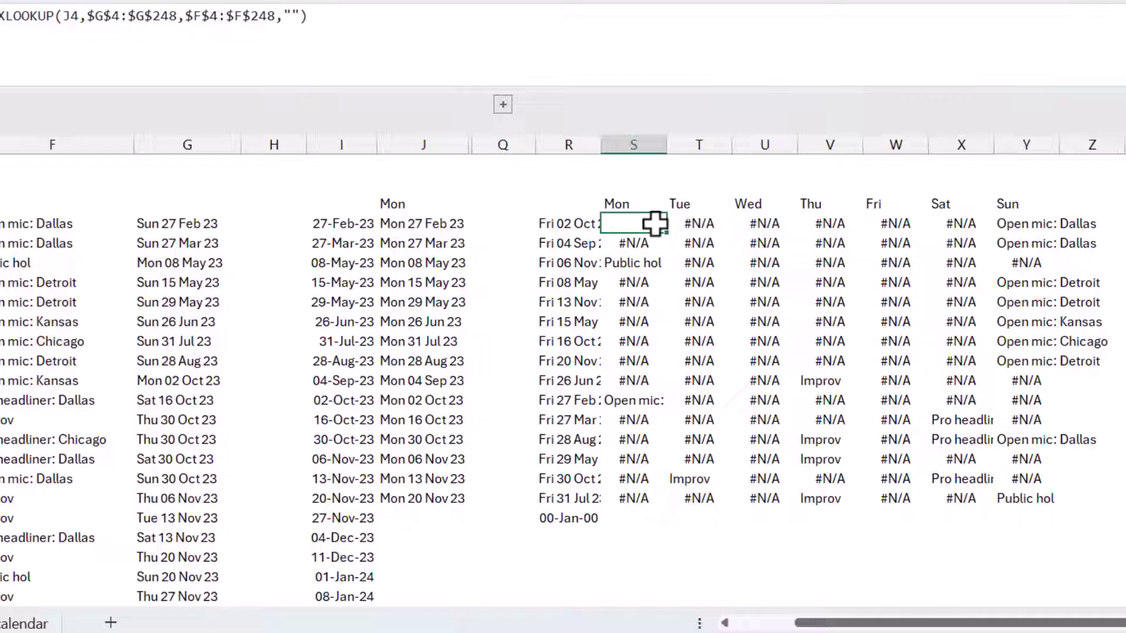
{"action": "double_click", "coordinate": [667, 235]}
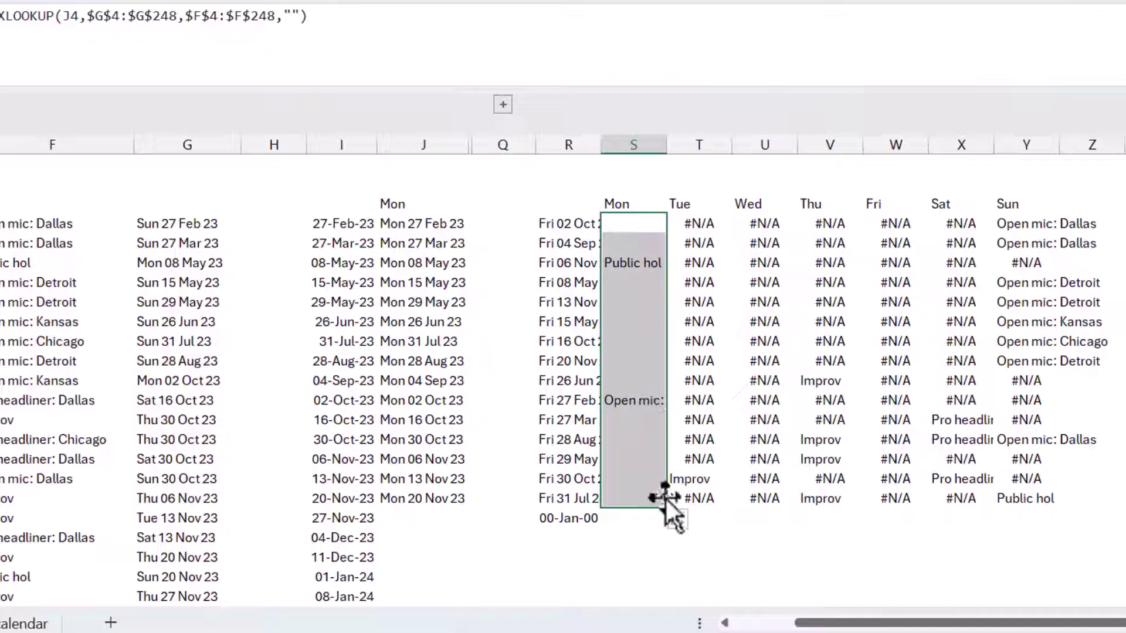
{"action": "left_click_drag", "start_coordinate": [669, 509], "coordinate": [1068, 478]}
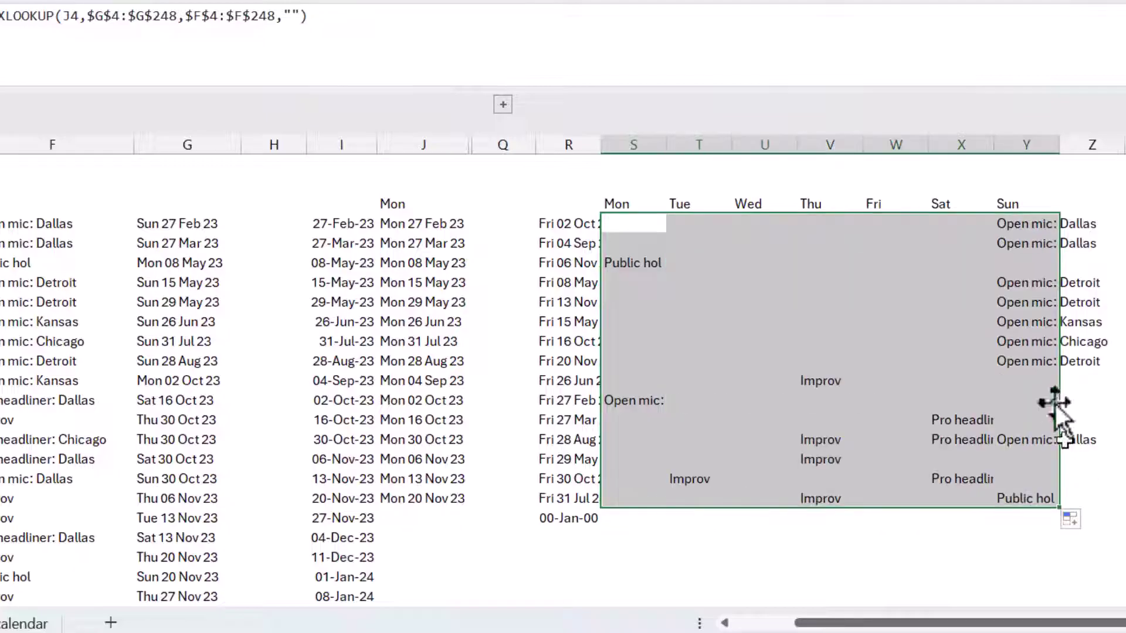
{"action": "left_click", "coordinate": [645, 222]}
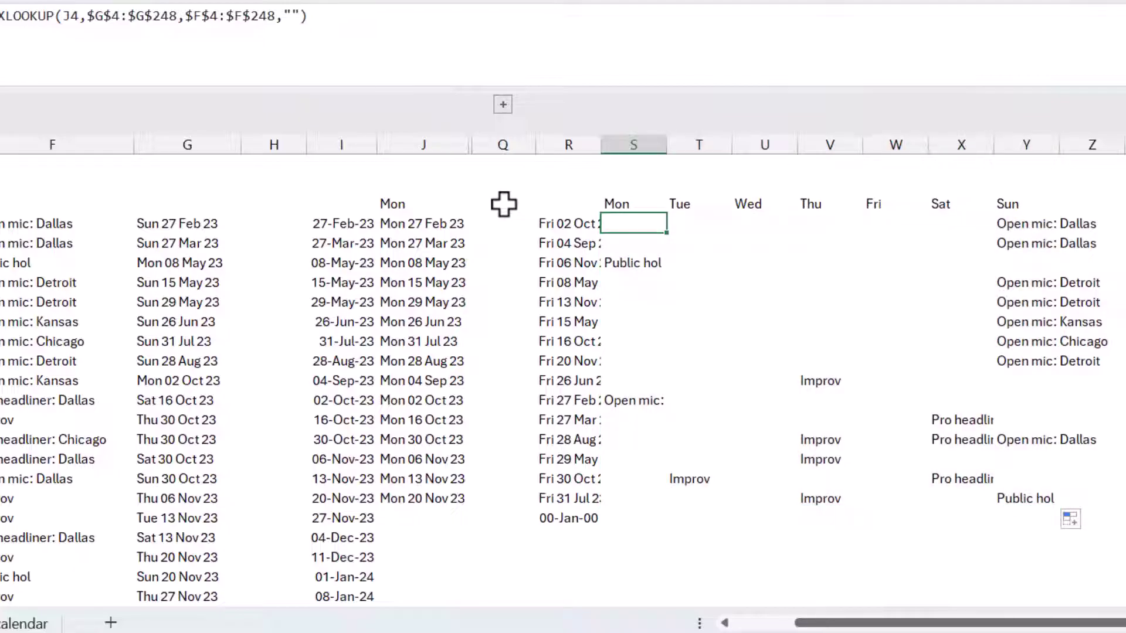
Step: Paste the XLOOKUP formula into J4 and remove the duplicated equals sign
{"action": "left_click", "coordinate": [423, 223]}
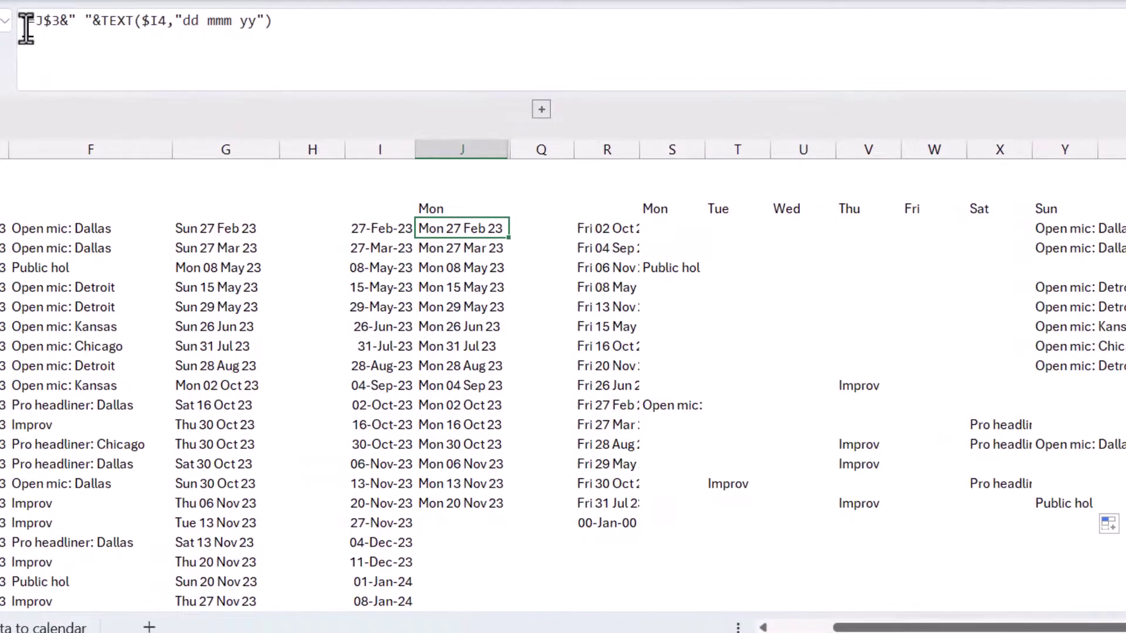
{"action": "left_click", "coordinate": [657, 229]}
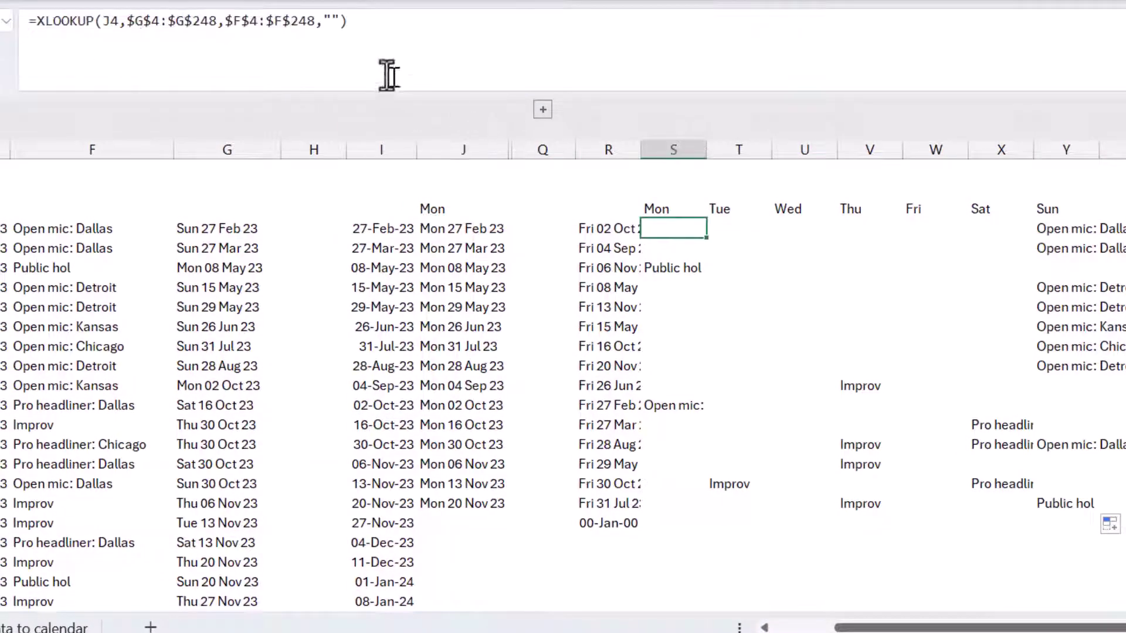
{"action": "left_click_drag", "start_coordinate": [402, 35], "coordinate": [19, 38]}
{"action": "key", "text": "ctrl+c"}
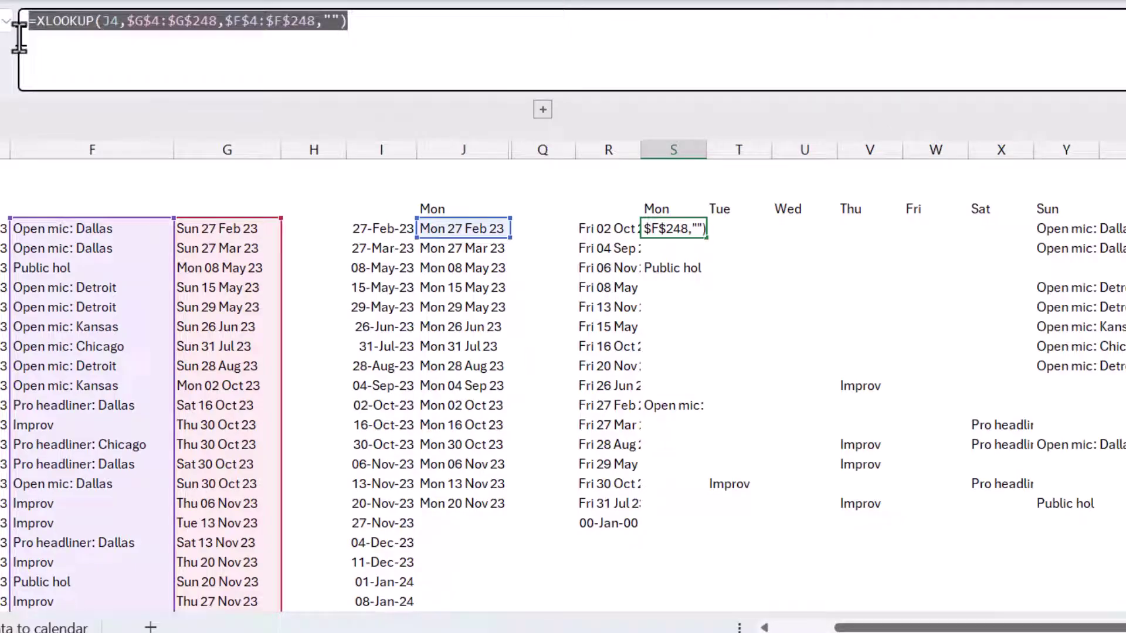
{"action": "key", "text": "Escape"}
{"action": "left_click", "coordinate": [460, 227]}
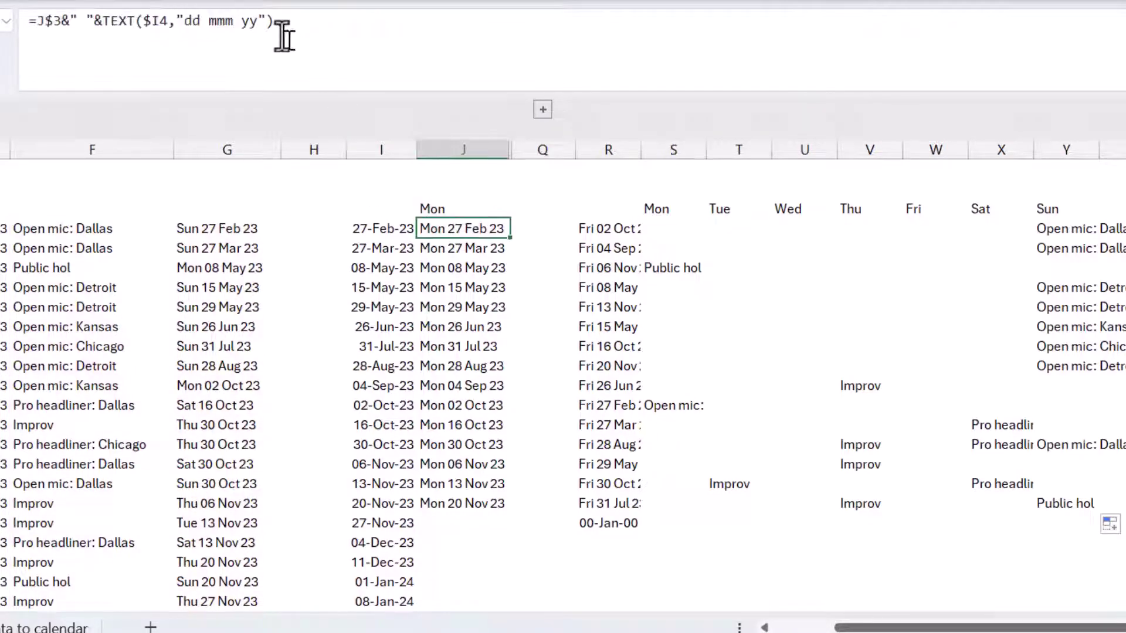
{"action": "left_click", "coordinate": [35, 22]}
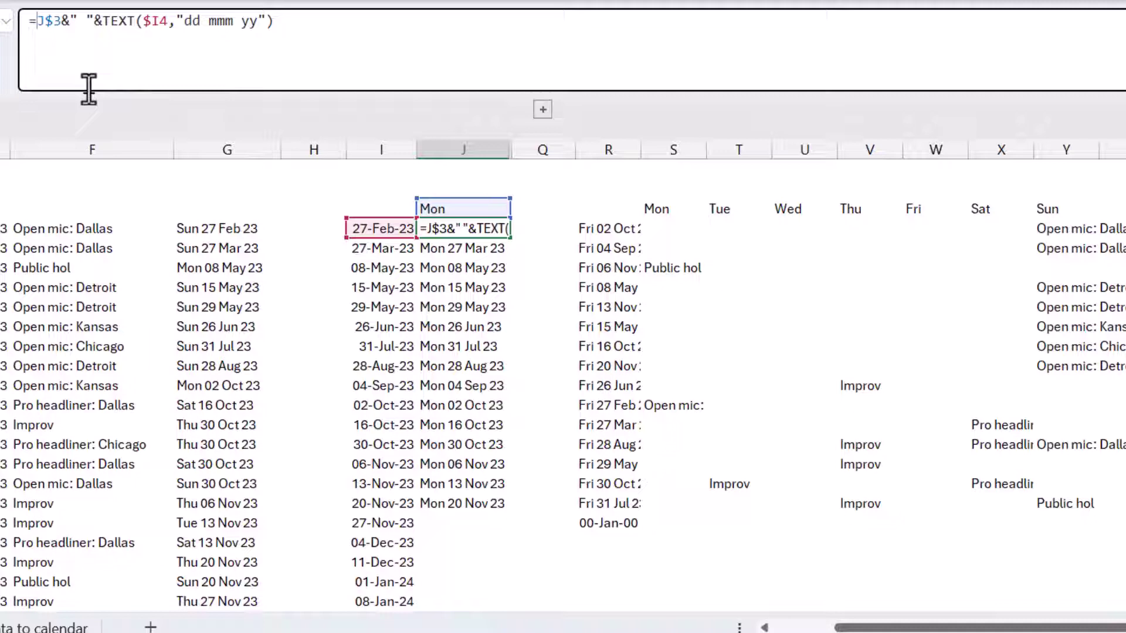
{"action": "key", "text": "ctrl+v"}
{"action": "left_click", "coordinate": [36, 23]}
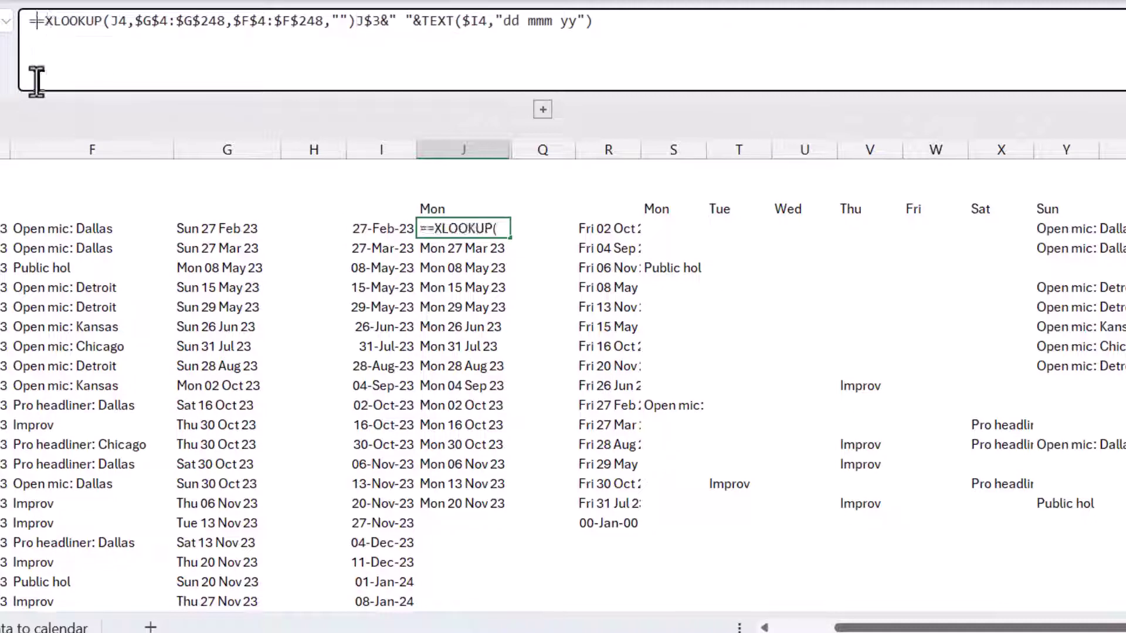
{"action": "key", "text": "BackSpace"}
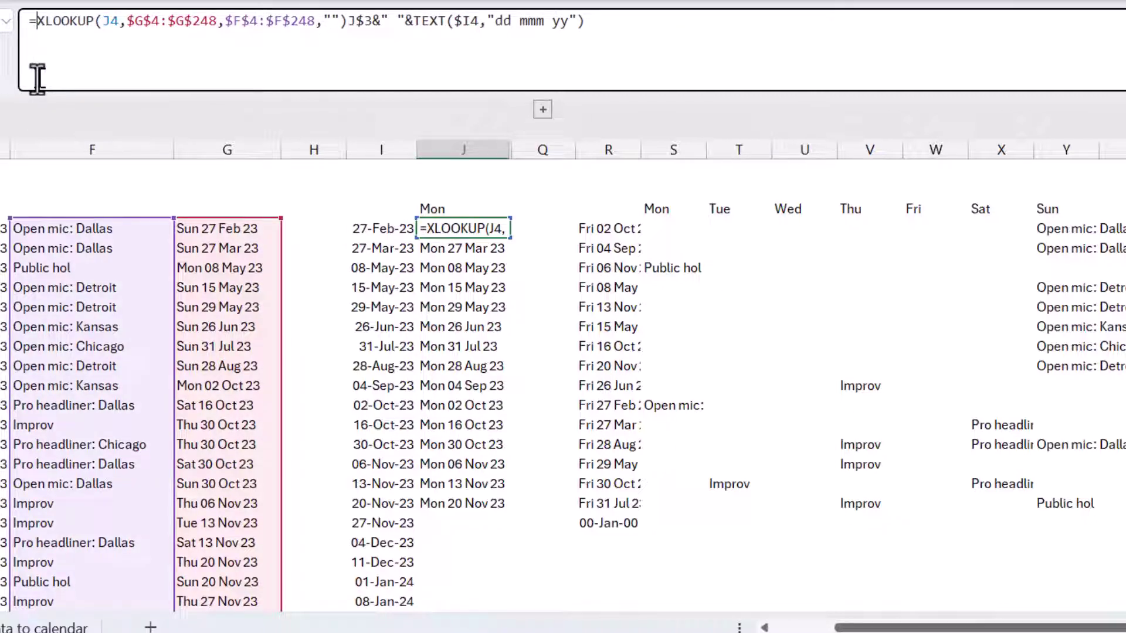
{"action": "key", "text": "Right"}
{"action": "key", "text": "Right"}
{"action": "key", "text": "Right"}
{"action": "key", "text": "Right"}
{"action": "key", "text": "Right"}
{"action": "key", "text": "Right"}
{"action": "key", "text": "Right"}
{"action": "key", "text": "Right"}
{"action": "key", "text": "Right"}
{"action": "key", "text": "Right"}
{"action": "key", "text": "Right"}
{"action": "key", "text": "Right"}
{"action": "key", "text": "Right"}
{"action": "key", "text": "Right"}
{"action": "key", "text": "Right"}
{"action": "key", "text": "Right"}
{"action": "key", "text": "Right"}
{"action": "key", "text": "Right"}
{"action": "key", "text": "Right"}
{"action": "key", "text": "Right"}
{"action": "key", "text": "Right"}
{"action": "key", "text": "Right"}
{"action": "key", "text": "Right"}
{"action": "key", "text": "Right"}
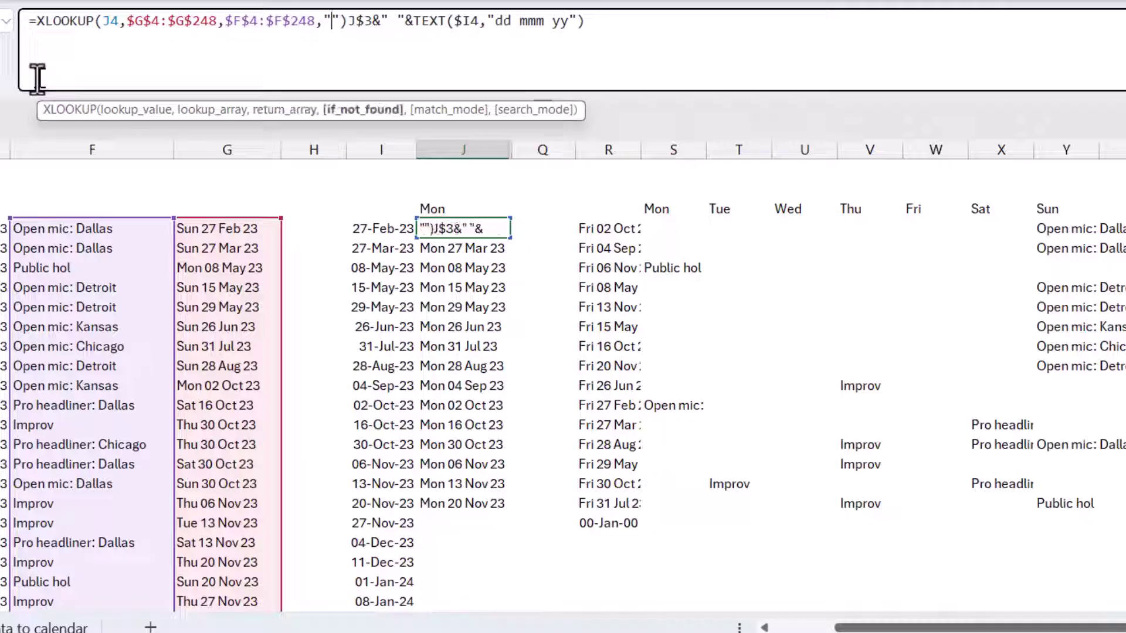
{"action": "key", "text": "shift+End"}
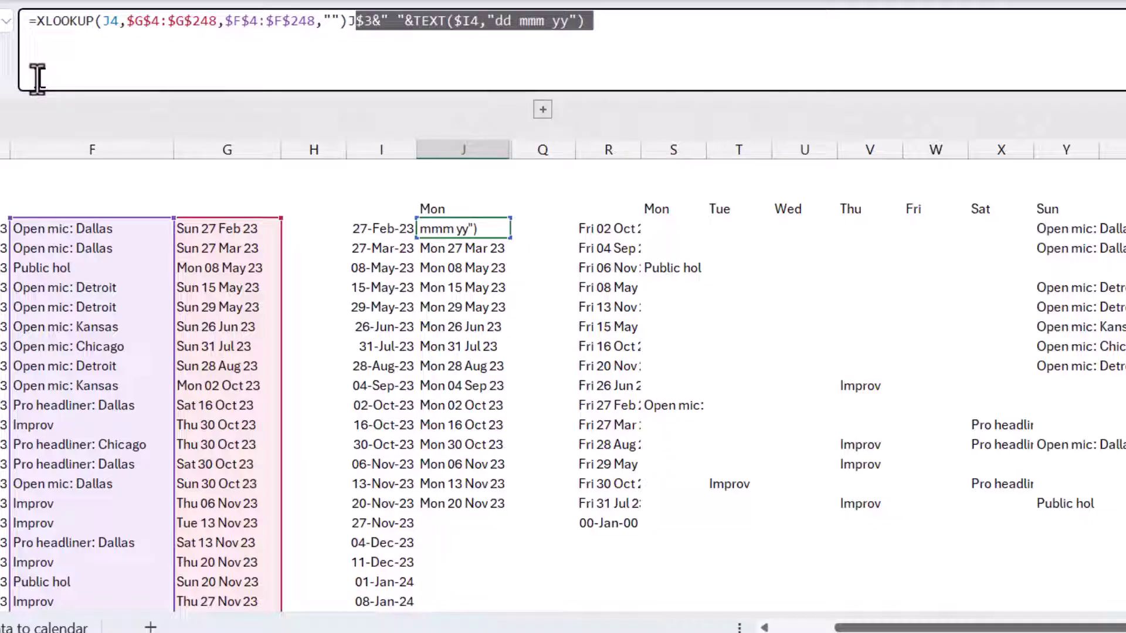
Step: Make J$3&" "&TEXT($I4,"dd mmm yy") the J4 lookup value and commit the formula
{"action": "left_click_drag", "start_coordinate": [595, 23], "coordinate": [354, 27]}
{"action": "right_click", "coordinate": [348, 26]}
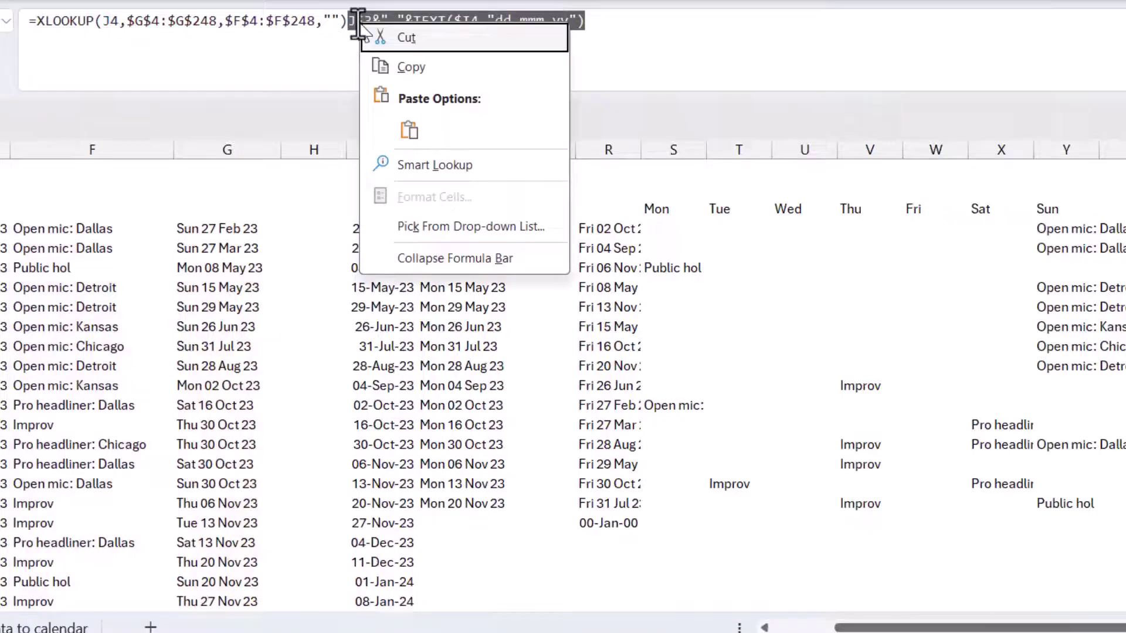
{"action": "key", "text": "Escape"}
{"action": "key", "text": "Delete"}
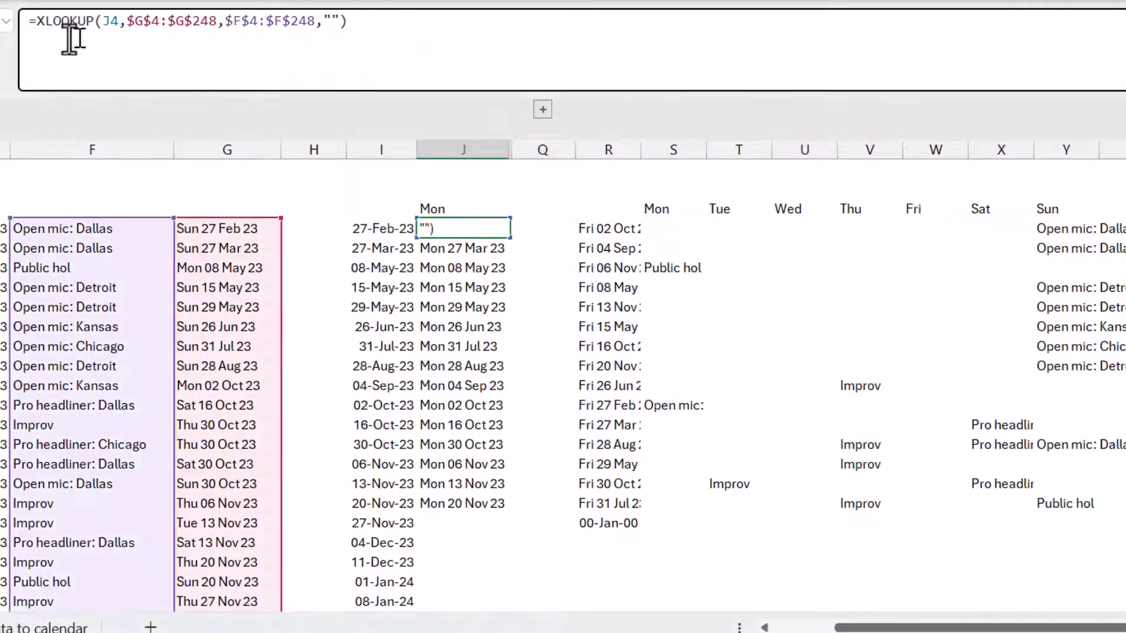
{"action": "left_click_drag", "start_coordinate": [118, 23], "coordinate": [103, 23]}
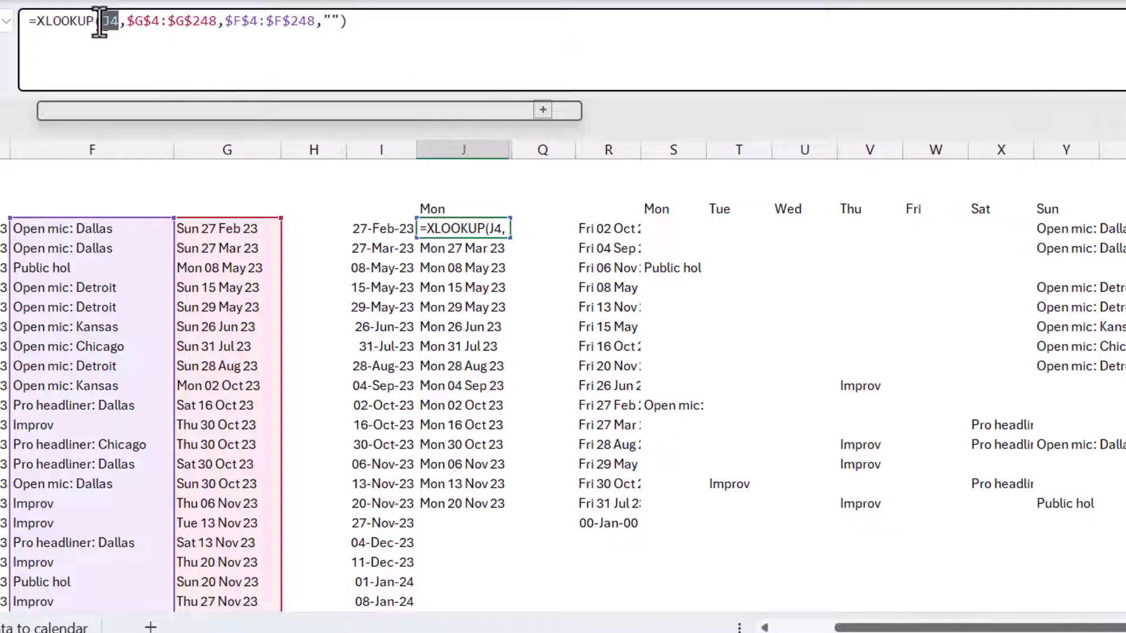
{"action": "right_click", "coordinate": [104, 24]}
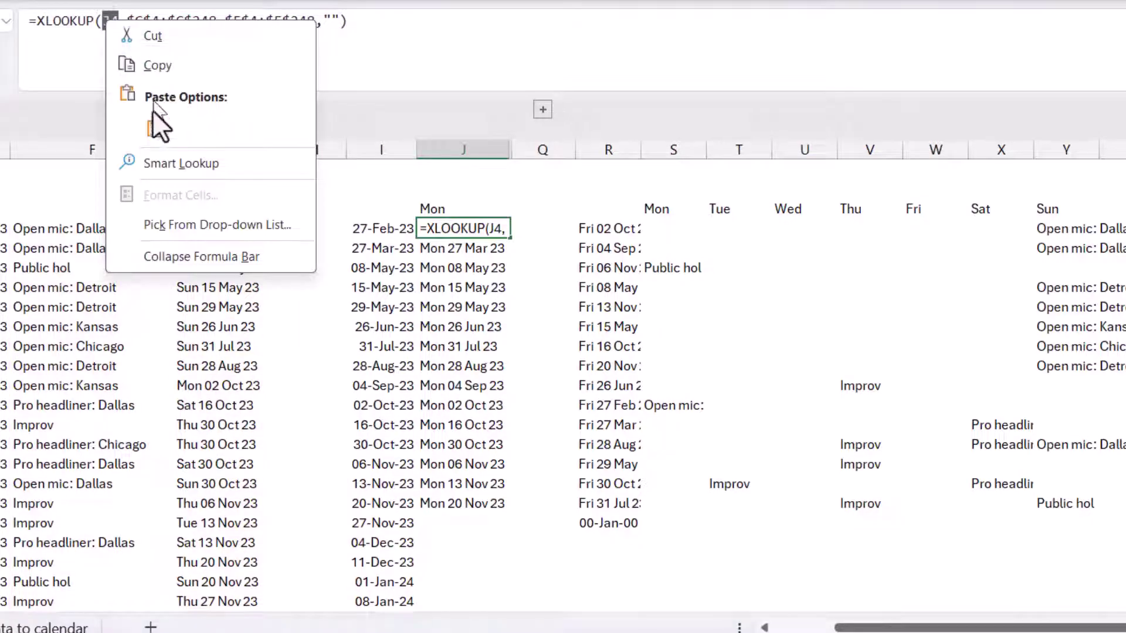
{"action": "left_click", "coordinate": [151, 128]}
{"action": "left_click", "coordinate": [579, 28]}
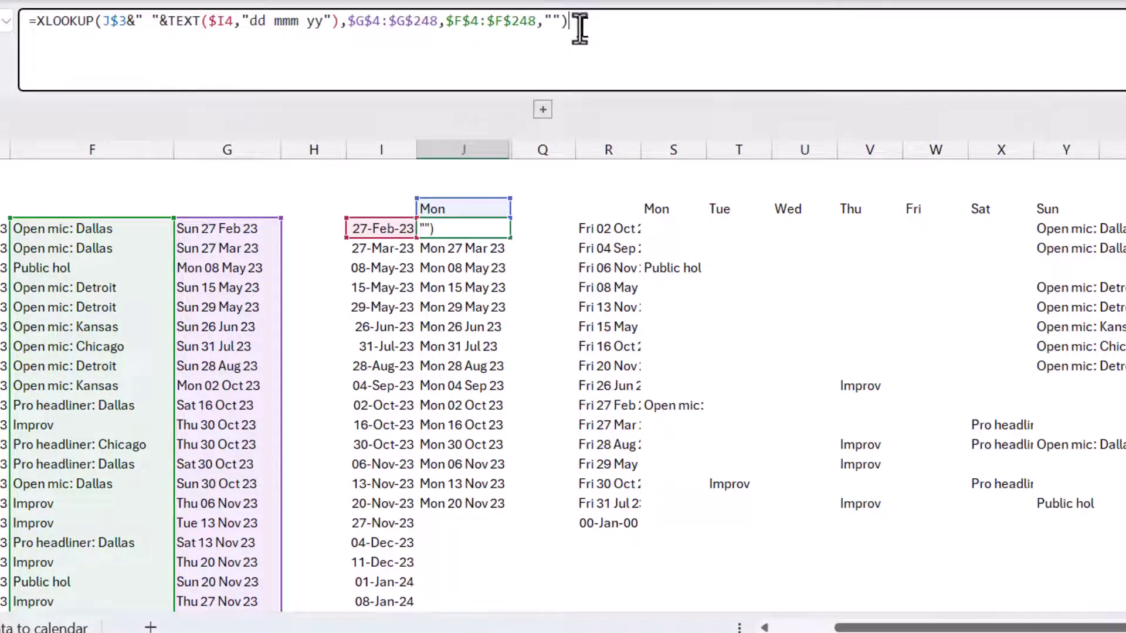
{"action": "key", "text": "Return"}
Step: Unhide columns K–P and fill the J4 lookup through J4:P20
{"action": "key", "text": "Up"}
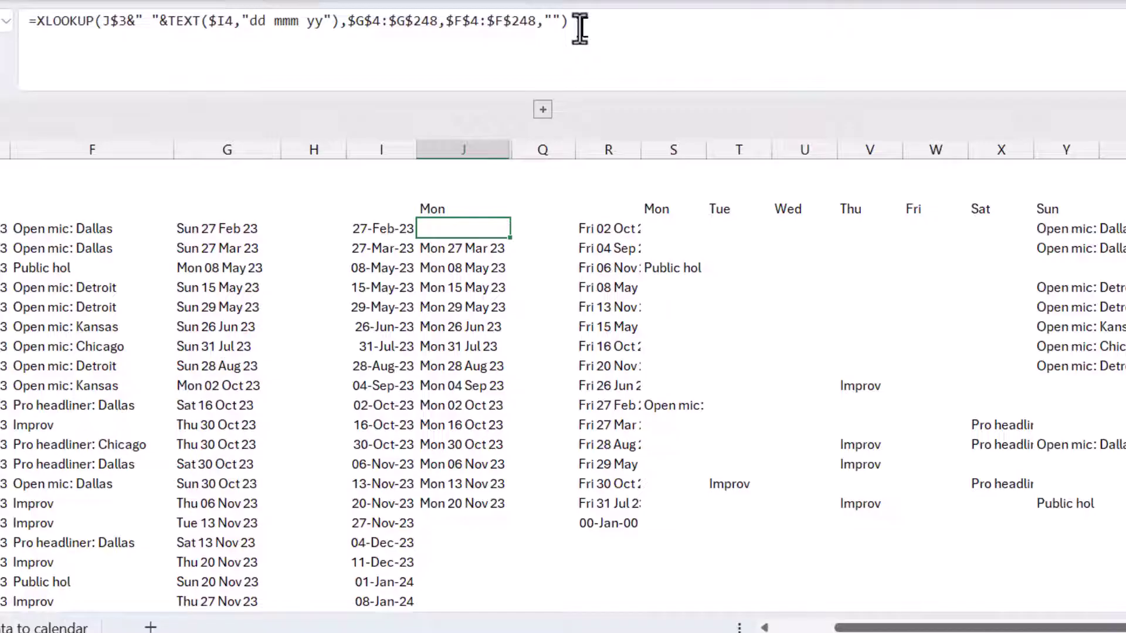
{"action": "left_click", "coordinate": [542, 110]}
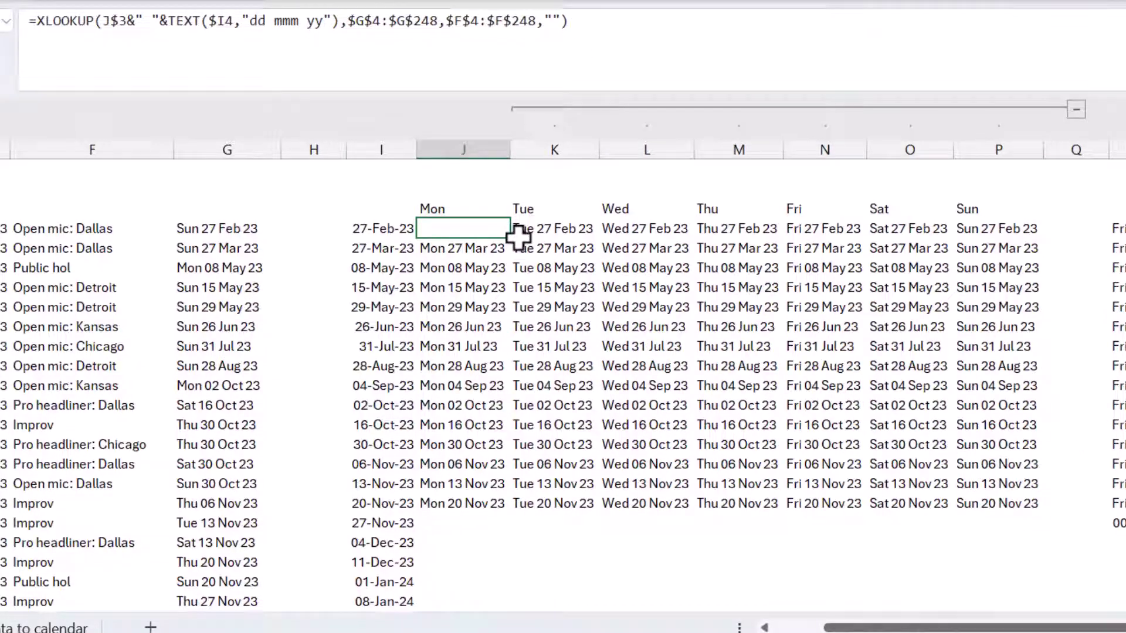
{"action": "left_click_drag", "start_coordinate": [510, 237], "coordinate": [1043, 495]}
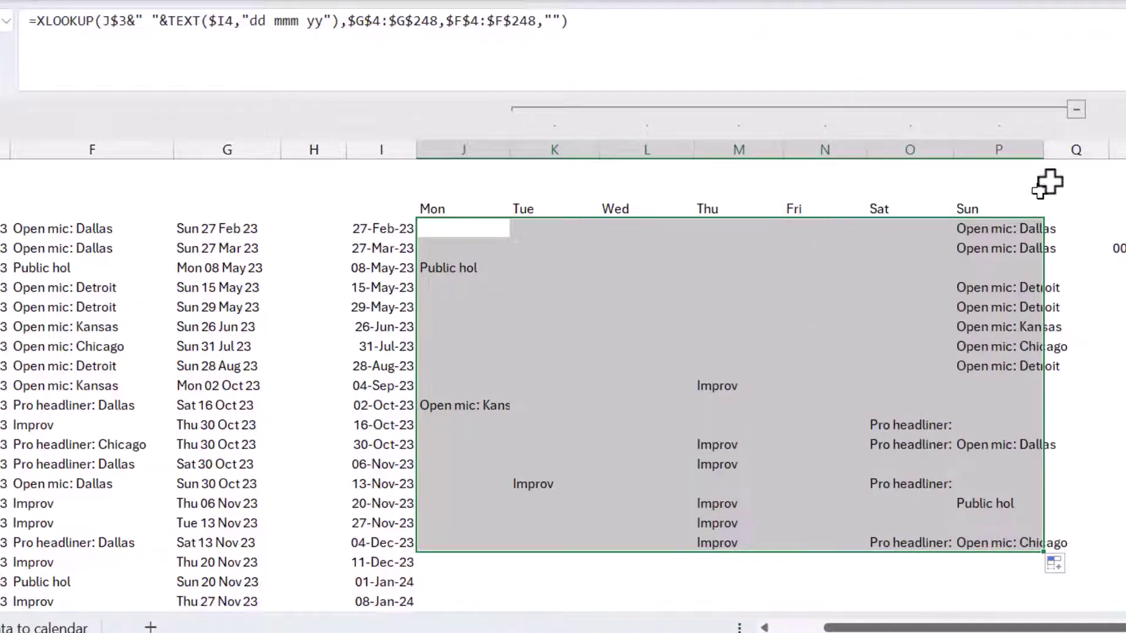
Step: Delete the old helper columns R through W
{"action": "left_click", "coordinate": [1118, 148]}
{"action": "left_click_drag", "start_coordinate": [1119, 147], "coordinate": [1123, 148]}
{"action": "right_click", "coordinate": [950, 152]}
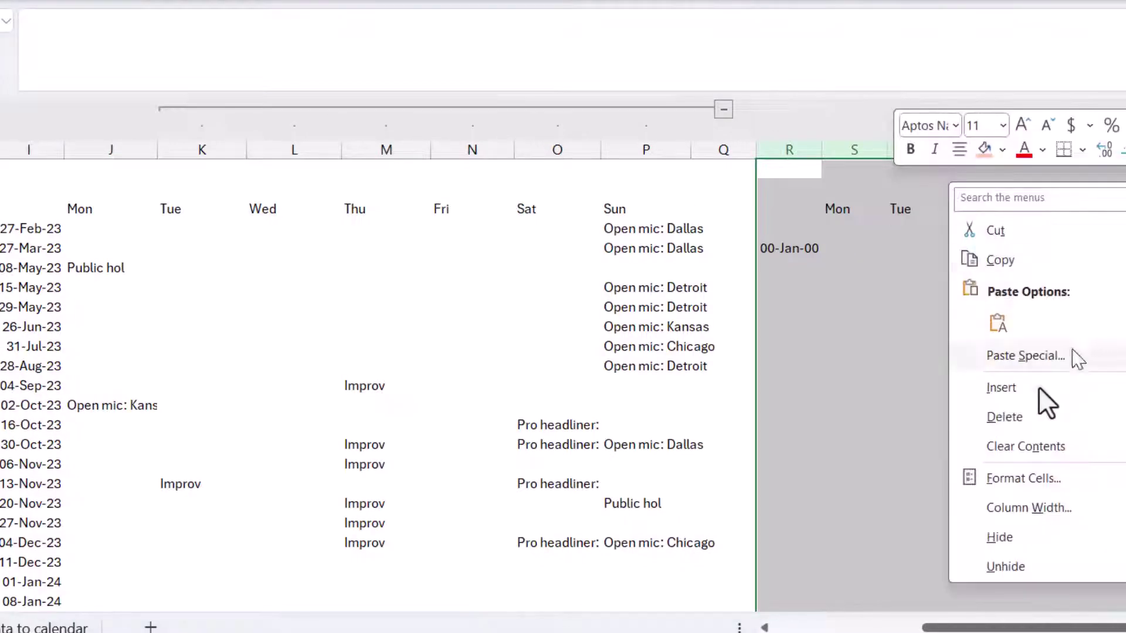
{"action": "left_click", "coordinate": [1004, 417]}
Step: Check a filled grid cell, then move to row 2 above the date list
{"action": "left_click", "coordinate": [653, 340]}
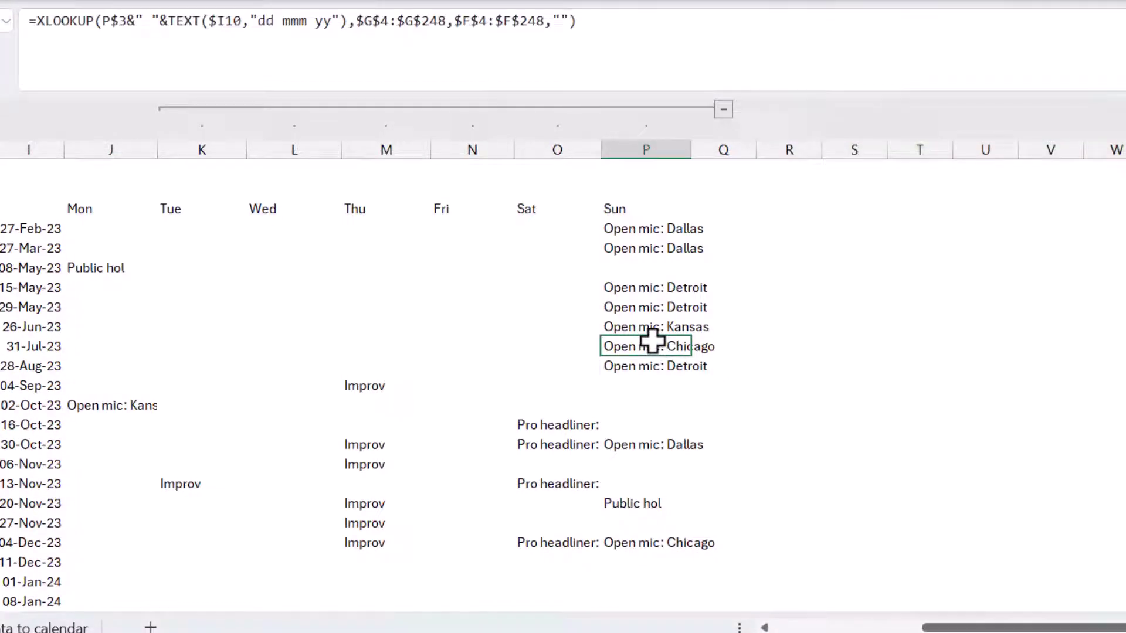
{"action": "key", "text": "Left"}
{"action": "key", "text": "Left"}
{"action": "key", "text": "ctrl+Left"}
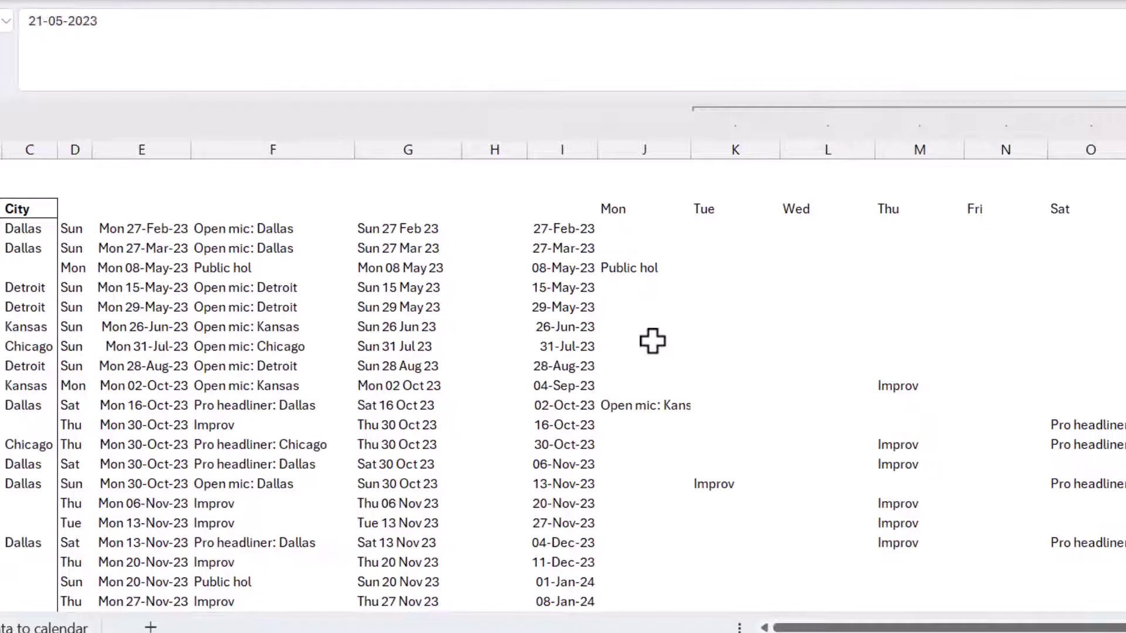
{"action": "key", "text": "Right"}
{"action": "key", "text": "Up"}
{"action": "key", "text": "Up"}
{"action": "key", "text": "Up"}
{"action": "key", "text": "Up"}
{"action": "key", "text": "Right"}
{"action": "key", "text": "Up"}
{"action": "key", "text": "Up"}
{"action": "key", "text": "Right"}
{"action": "key", "text": "Right"}
{"action": "key", "text": "Right"}
{"action": "key", "text": "Right"}
{"action": "key", "text": "Right"}
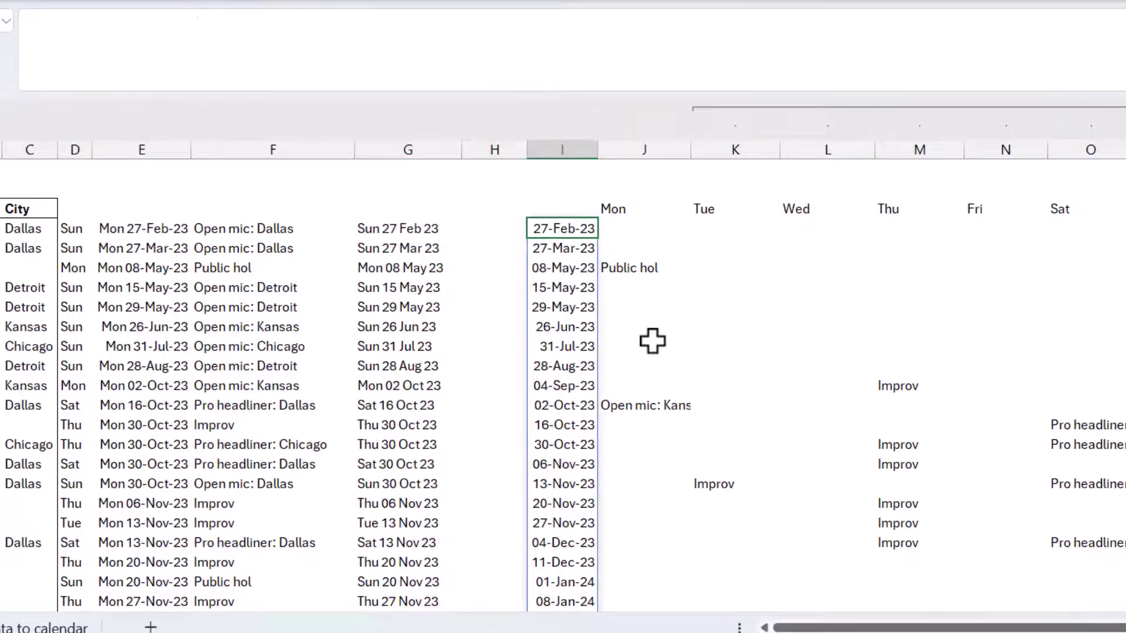
{"action": "key", "text": "Up"}
{"action": "key", "text": "Up"}
{"action": "key", "text": "Right"}
{"action": "key", "text": "Right"}
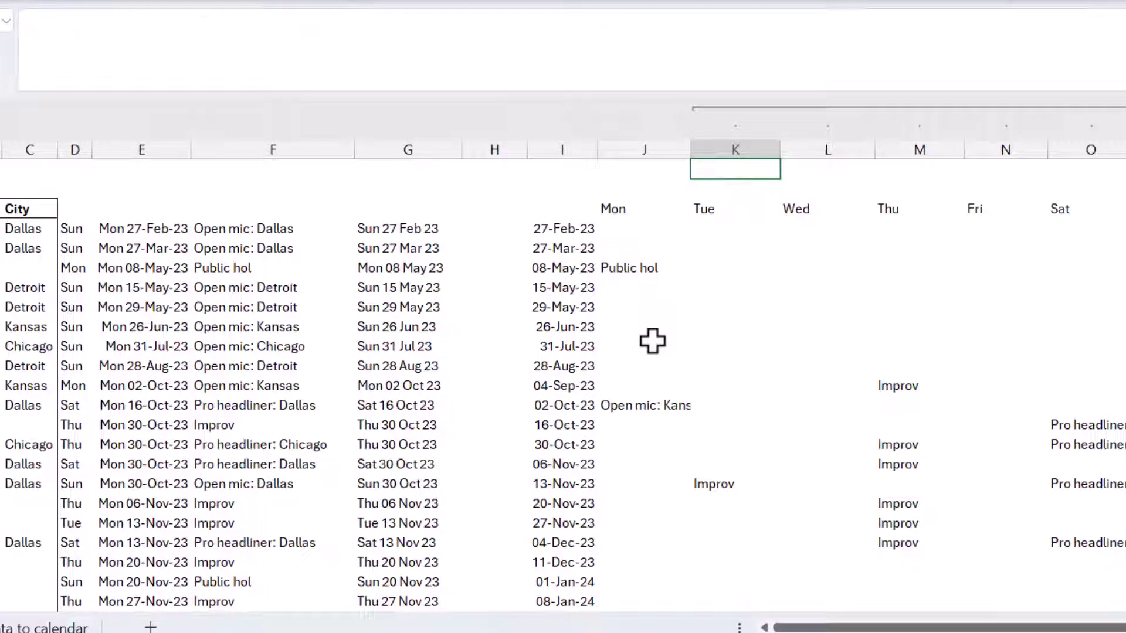
Step: Label J2 'Choose start' and enter 30 Nov 23 as the start date in K2
{"action": "key", "text": "Left"}
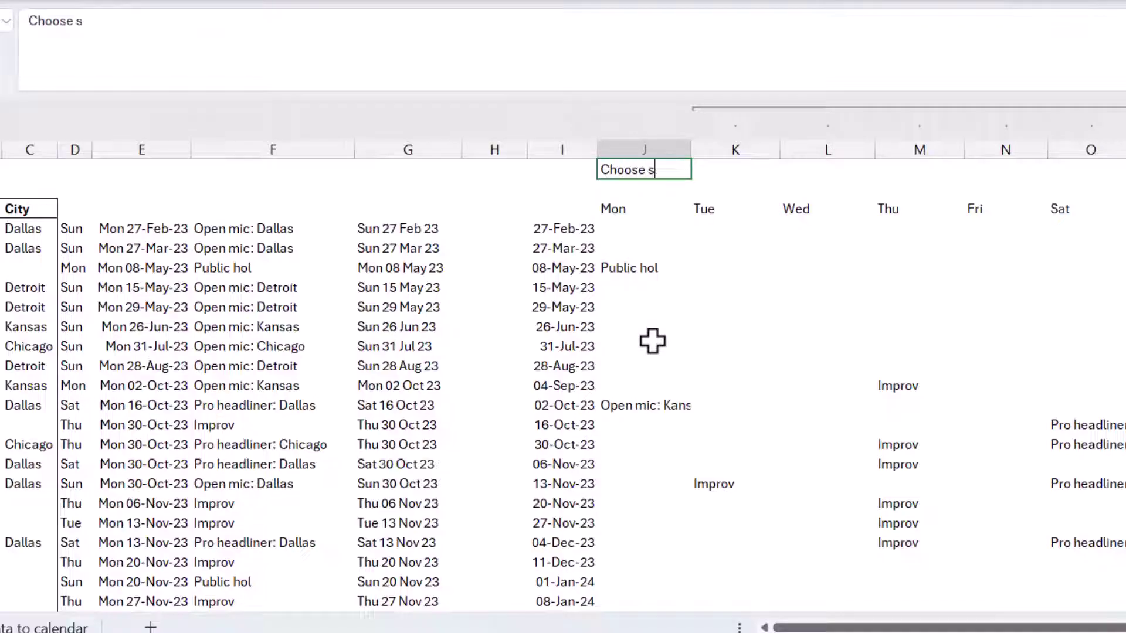
{"action": "key", "text": "Right"}
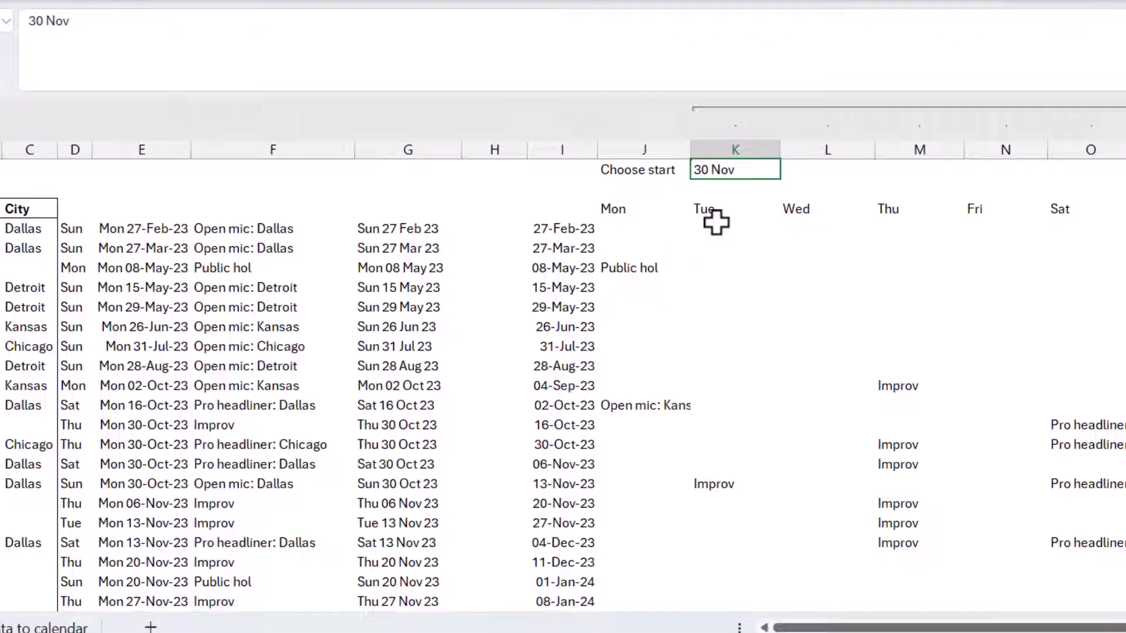
{"action": "type", "text": "30 Nov 23"}
{"action": "key", "text": "Return"}
{"action": "key", "text": "Up"}
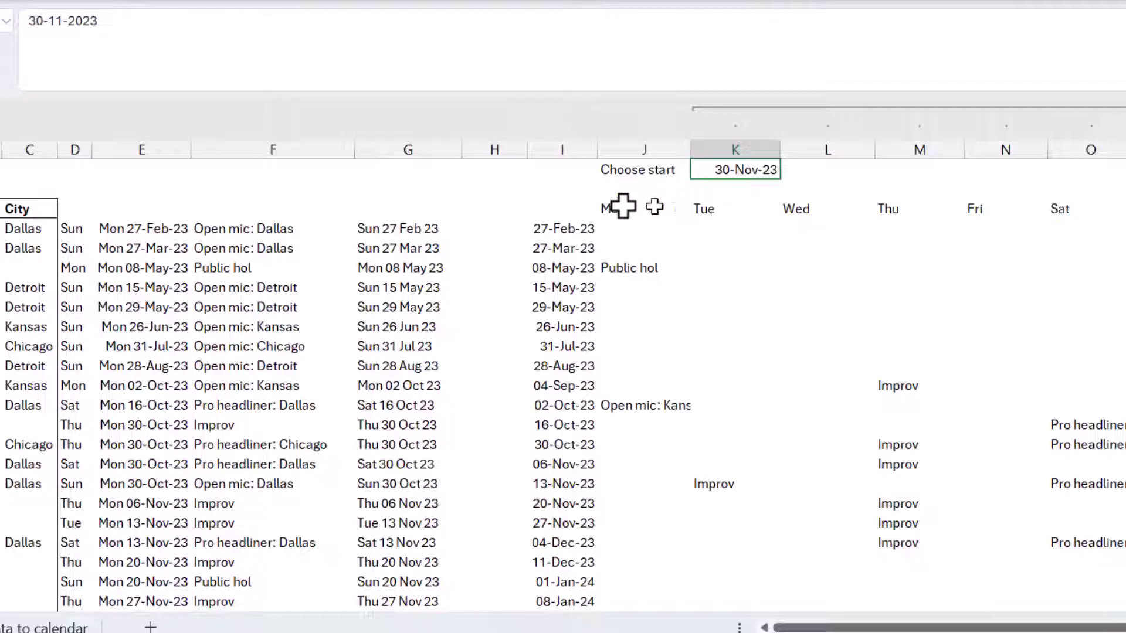
{"action": "left_click", "coordinate": [556, 220]}
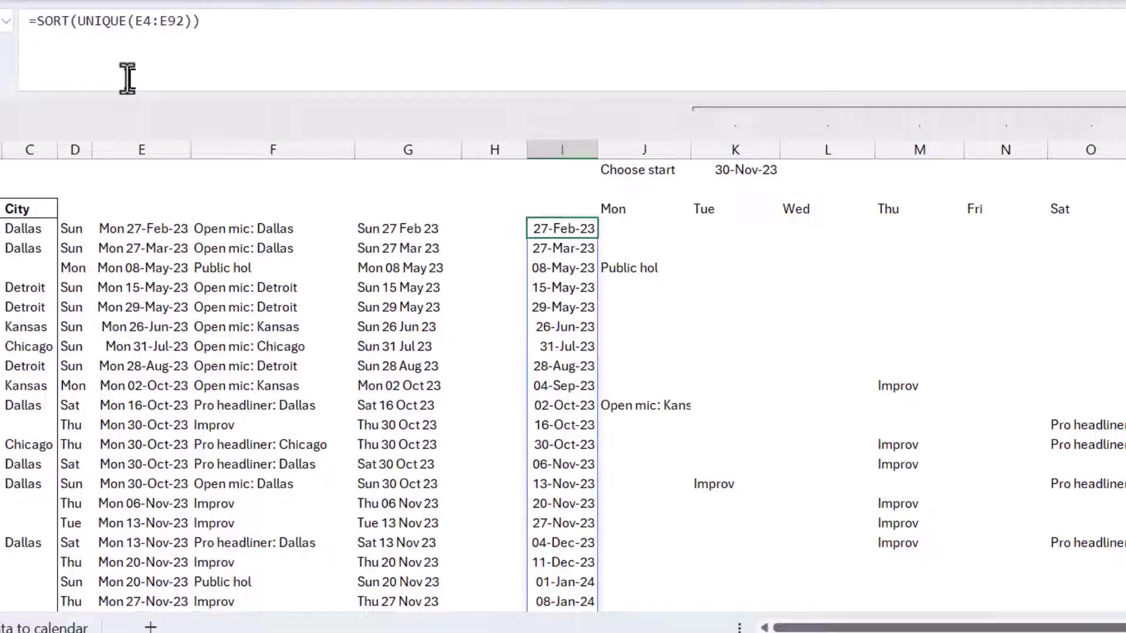
Step: Wrap the I4 week-start list in FILTER, keeping dates in A4:A92 greater than K1
{"action": "left_click", "coordinate": [134, 23]}
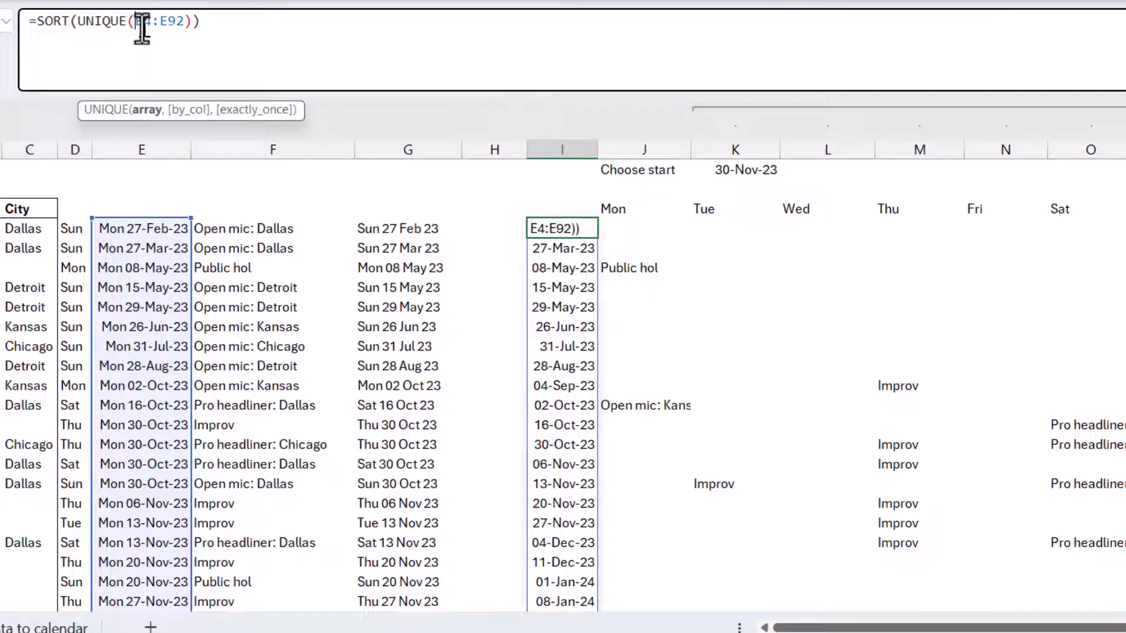
{"action": "type", "text": "FILTER("}
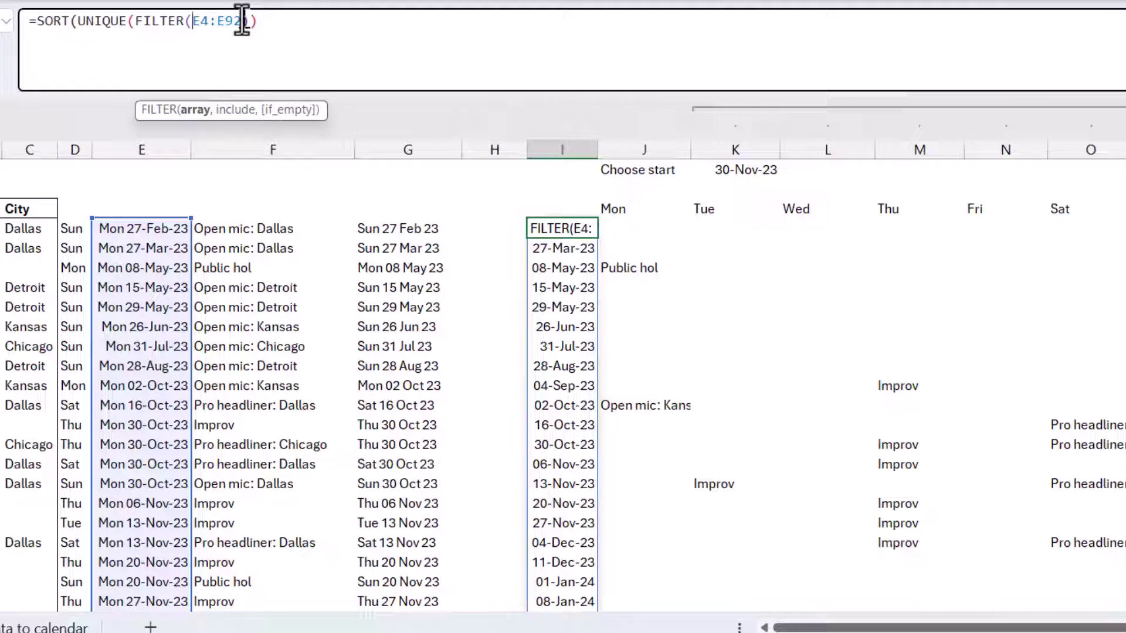
{"action": "left_click", "coordinate": [258, 27]}
{"action": "type", "text": ","}
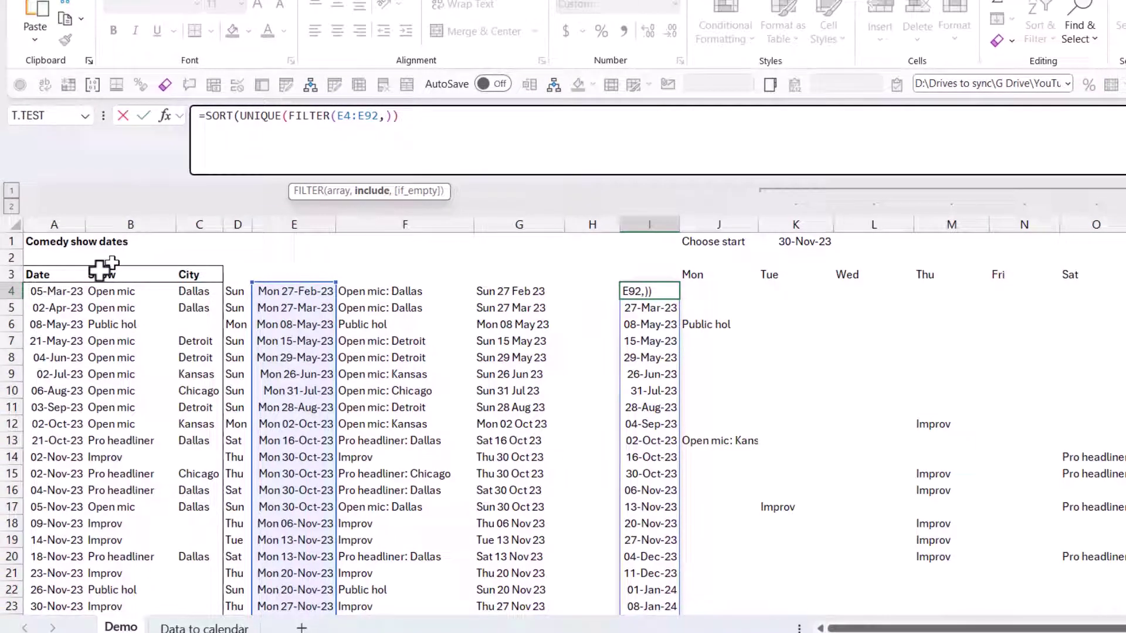
{"action": "left_click", "coordinate": [66, 291]}
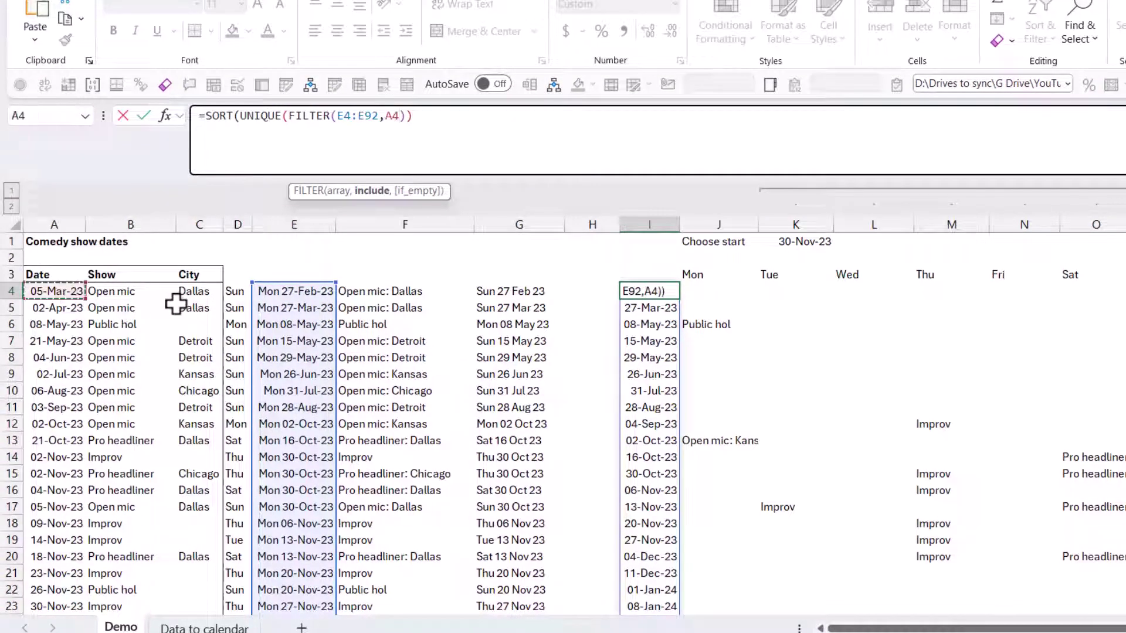
{"action": "key", "text": "ctrl+shift+Down"}
{"action": "key", "text": "shift+Down"}
{"action": "key", "text": "shift+Down"}
{"action": "key", "text": "shift+Down"}
{"action": "key", "text": "shift+Down"}
{"action": "key", "text": "shift+Down"}
{"action": "key", "text": "shift+Down"}
{"action": "key", "text": "shift+Down"}
{"action": "key", "text": "shift+Down"}
{"action": "key", "text": "shift+Down"}
{"action": "key", "text": "shift+Down"}
{"action": "key", "text": "shift+Down"}
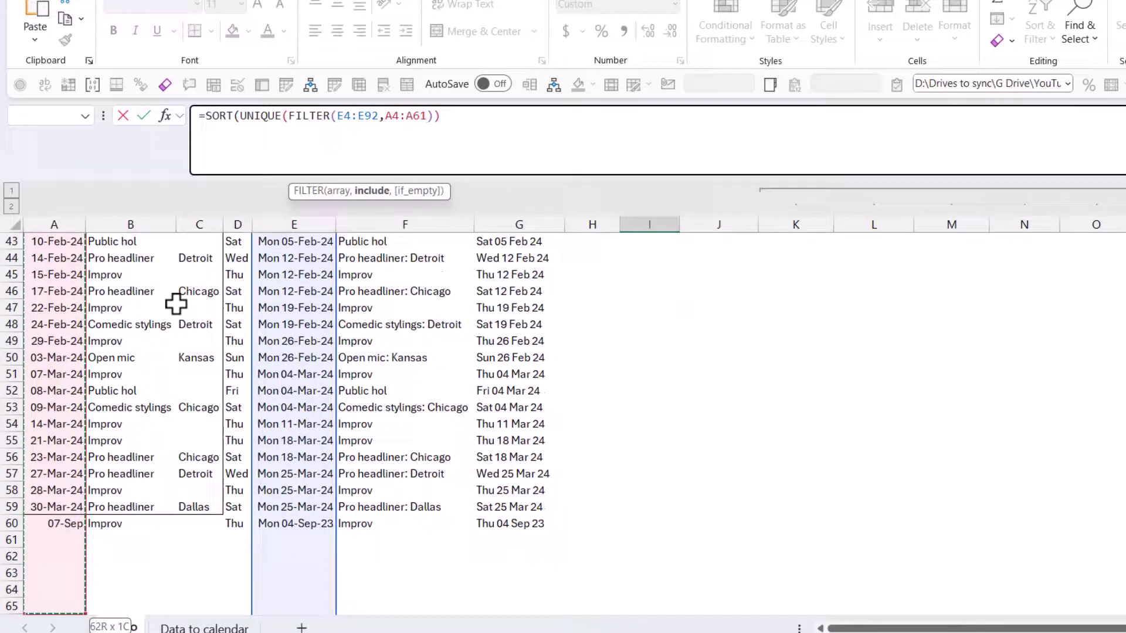
{"action": "key", "text": "shift+Down"}
{"action": "key", "text": "shift+Down"}
{"action": "key", "text": "shift+Down"}
{"action": "key", "text": "shift+Down"}
{"action": "key", "text": "shift+Down"}
{"action": "key", "text": "shift+Down"}
{"action": "key", "text": "shift+Down"}
{"action": "key", "text": "shift+Down"}
{"action": "key", "text": "shift+Down"}
{"action": "key", "text": "shift+Down"}
{"action": "key", "text": "shift+Down"}
{"action": "key", "text": "shift+Down"}
{"action": "key", "text": "shift+Down"}
{"action": "key", "text": "shift+Down"}
{"action": "key", "text": "shift+Down"}
{"action": "key", "text": "shift+Down"}
{"action": "key", "text": "shift+Down"}
{"action": "key", "text": "shift+Down"}
{"action": "key", "text": "shift+Down"}
{"action": "key", "text": "shift+Down"}
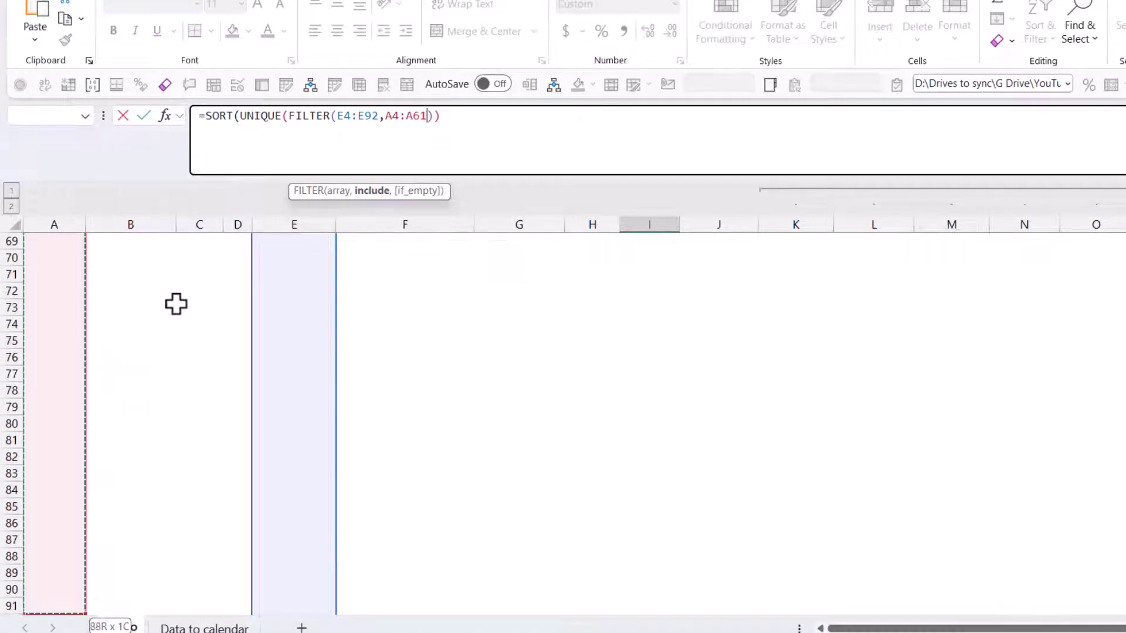
{"action": "key", "text": "shift+Up"}
{"action": "key", "text": "shift+Up"}
{"action": "key", "text": "shift+Up"}
{"action": "key", "text": "shift+Up"}
{"action": "key", "text": "shift+Up"}
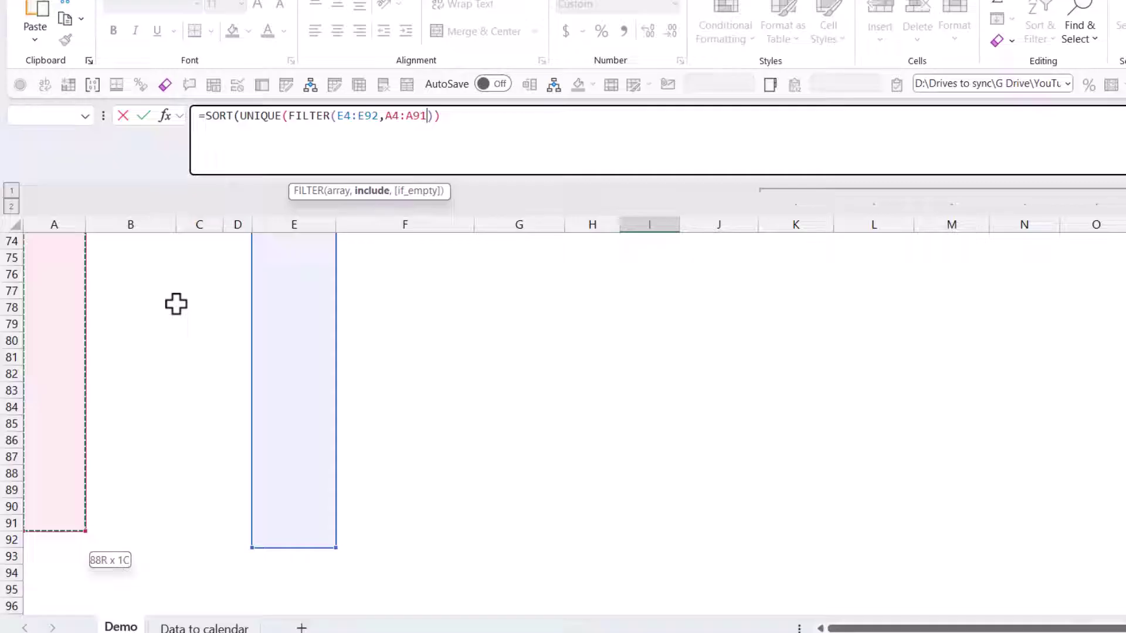
{"action": "key", "text": "shift+Down"}
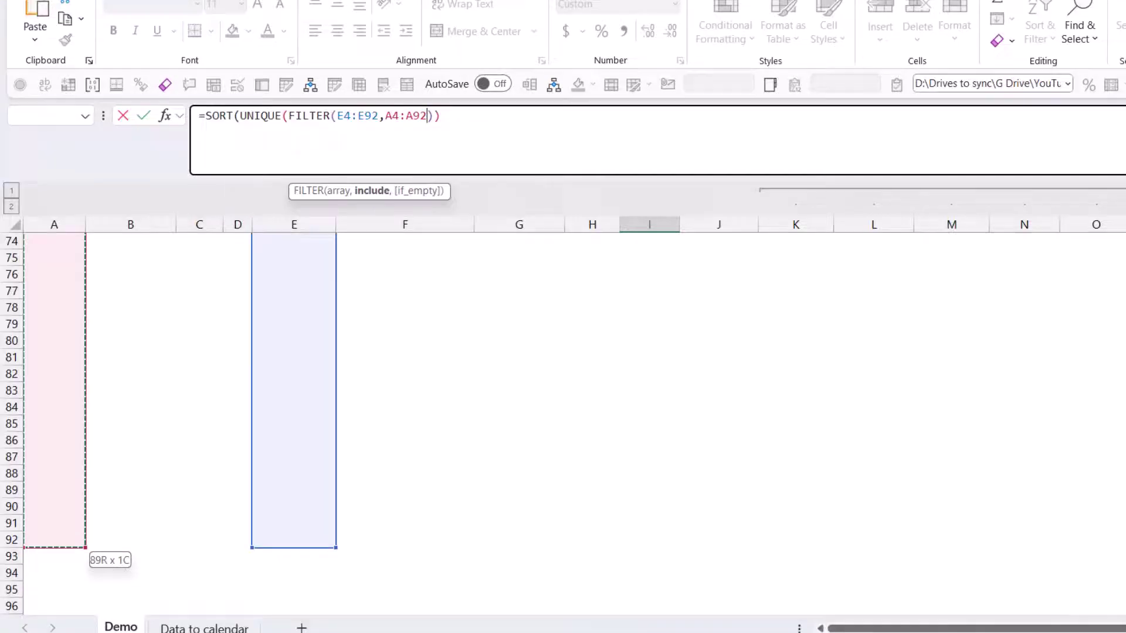
{"action": "scroll", "coordinate": [563, 423], "scroll_direction": "up", "scroll_amount": 20}
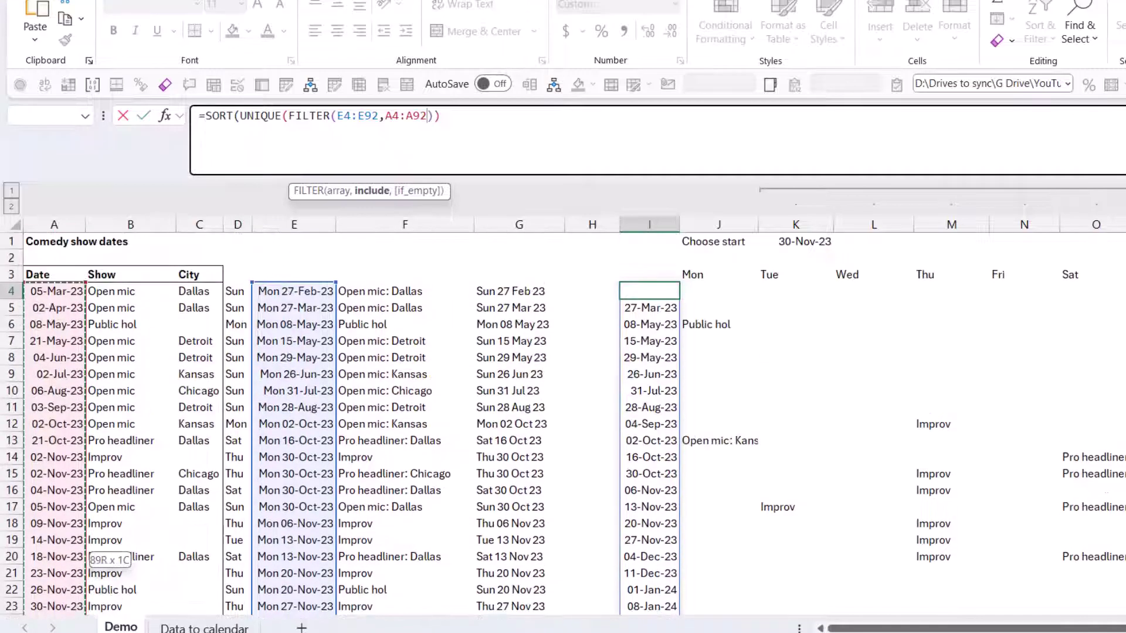
{"action": "type", "text": ">="}
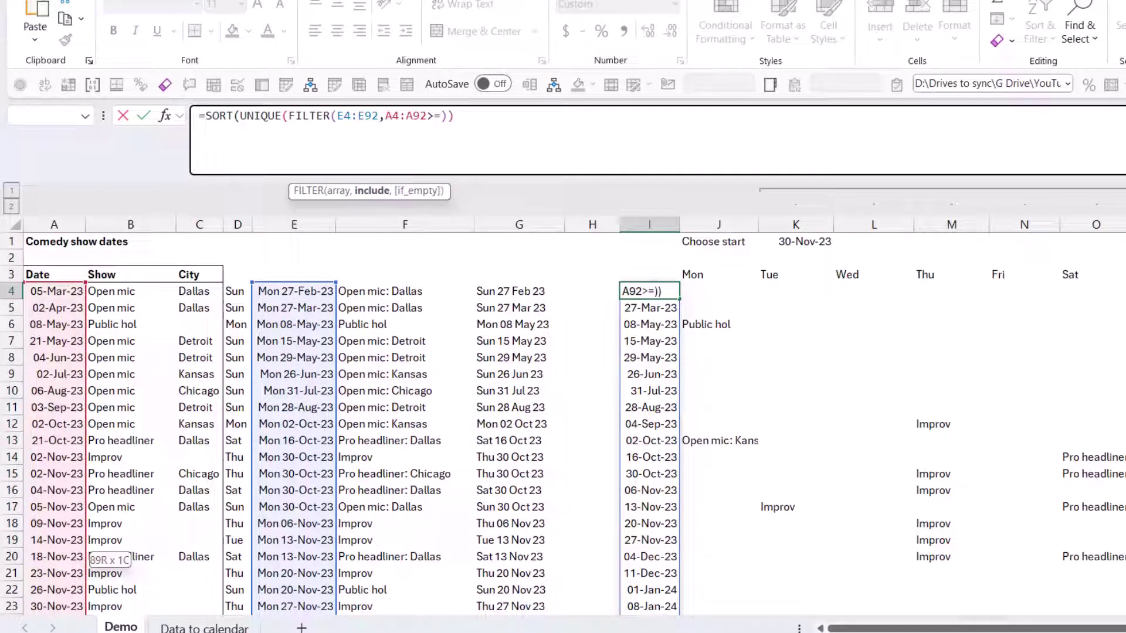
{"action": "left_click", "coordinate": [811, 242]}
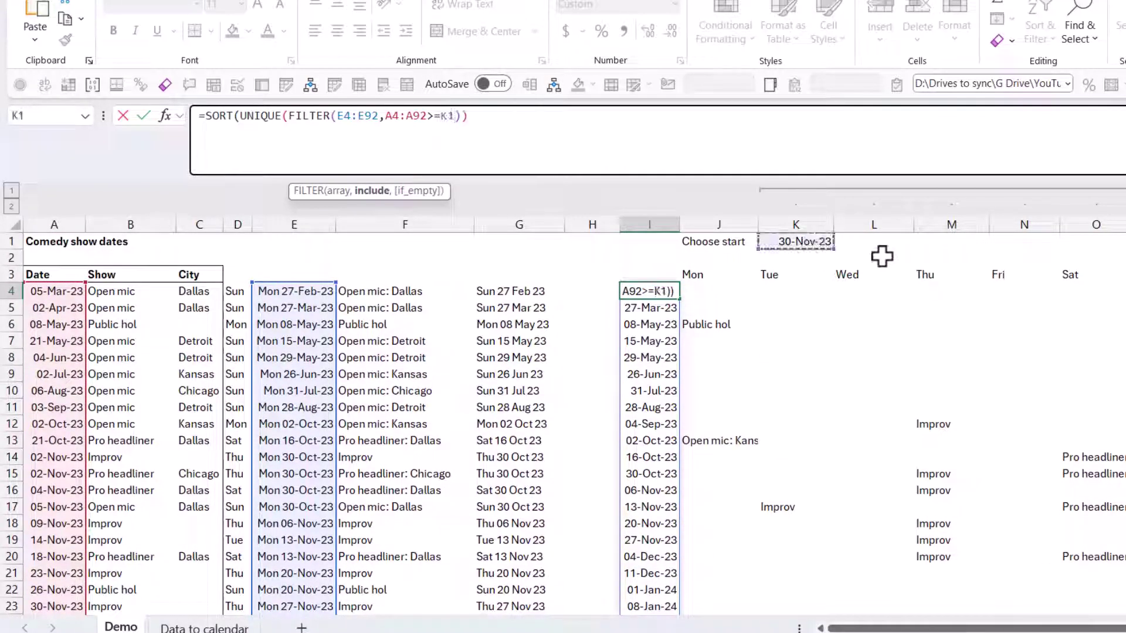
{"action": "key", "text": "Return"}
{"action": "key", "text": "Return"}
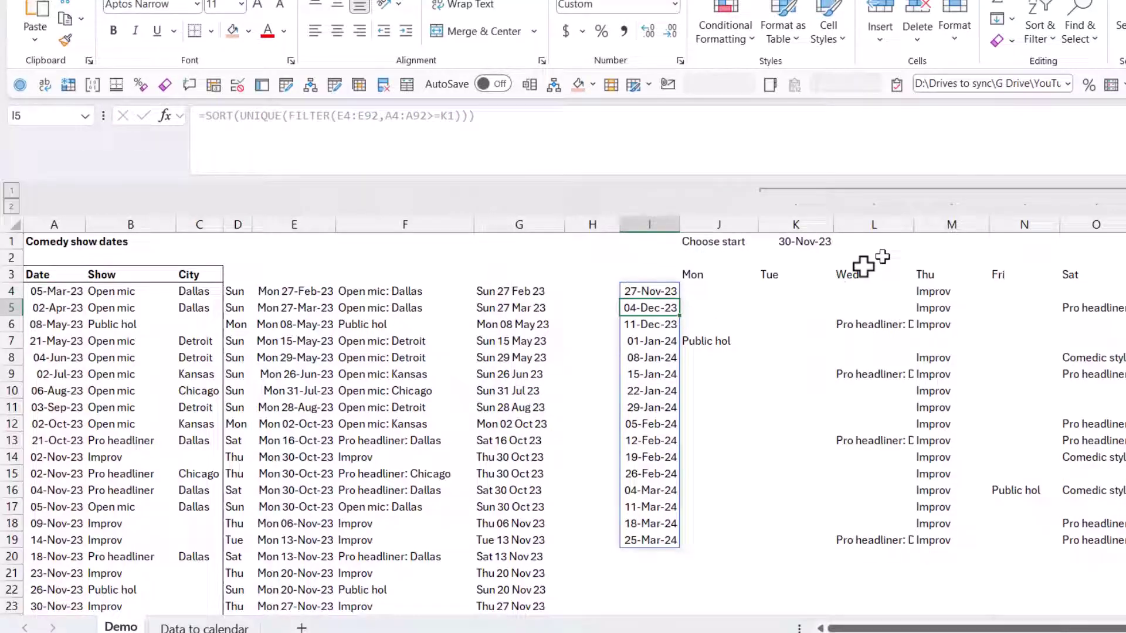
Step: Set the K1 start date to 01-Jan-24
{"action": "left_click", "coordinate": [789, 241]}
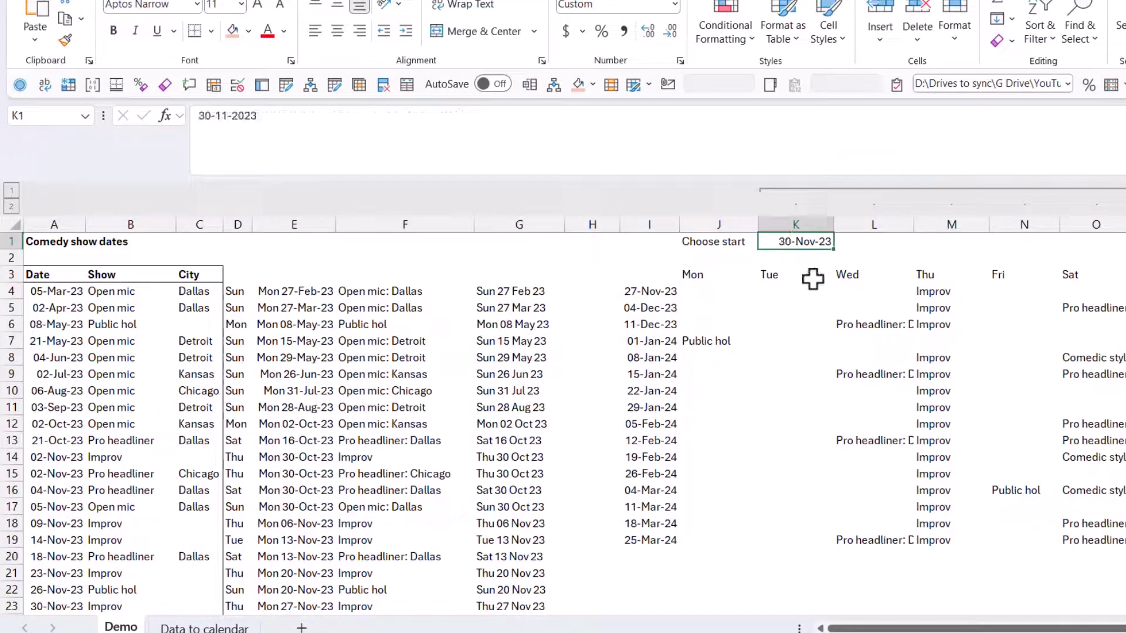
{"action": "type", "text": "1"}
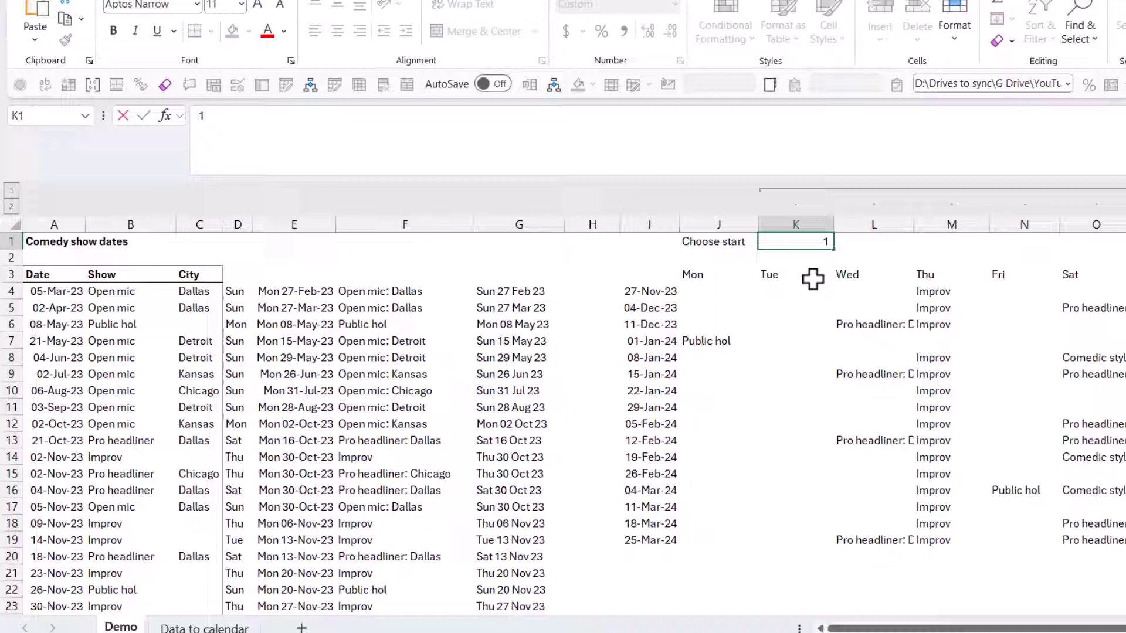
{"action": "type", "text": " Jan 24"}
{"action": "key", "text": "ctrl+Return"}
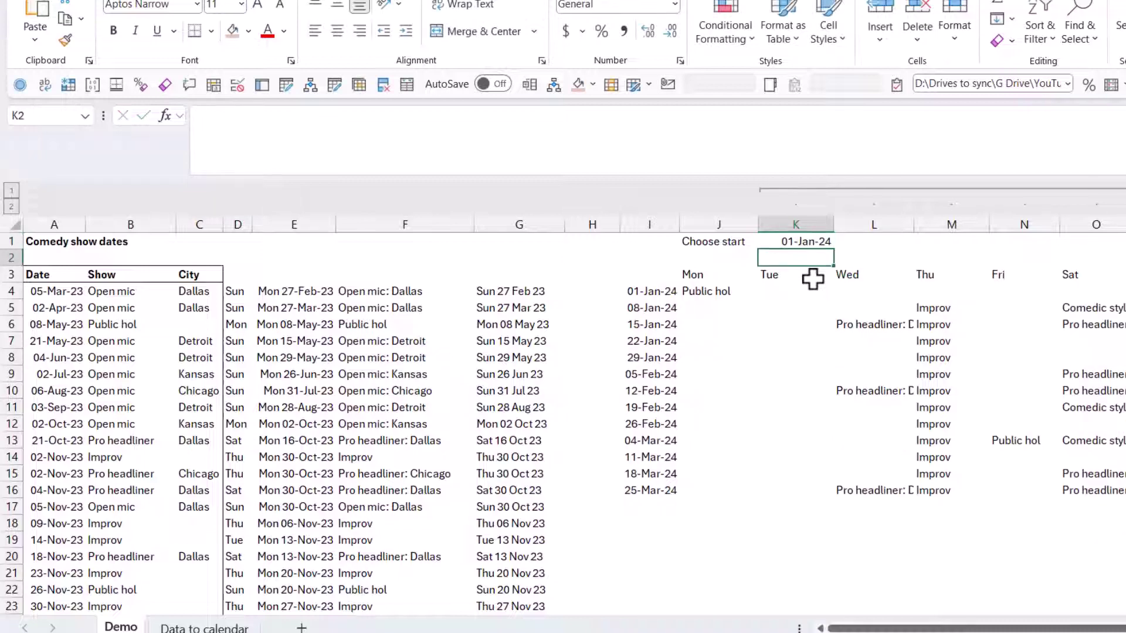
{"action": "key", "text": "Delete"}
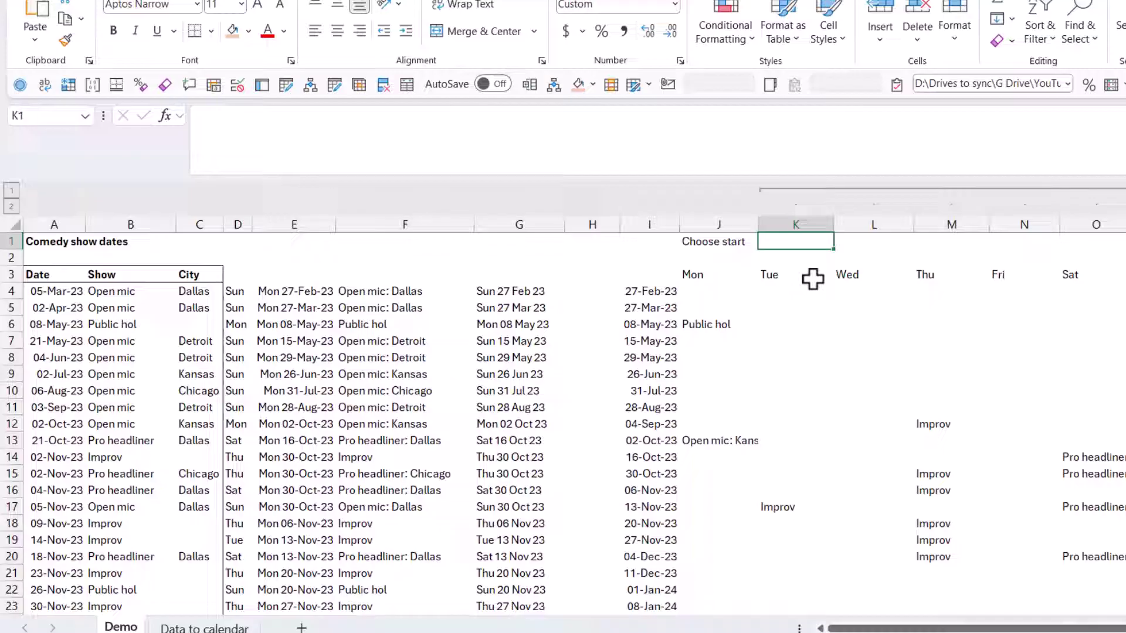
{"action": "key", "text": "ctrl+z"}
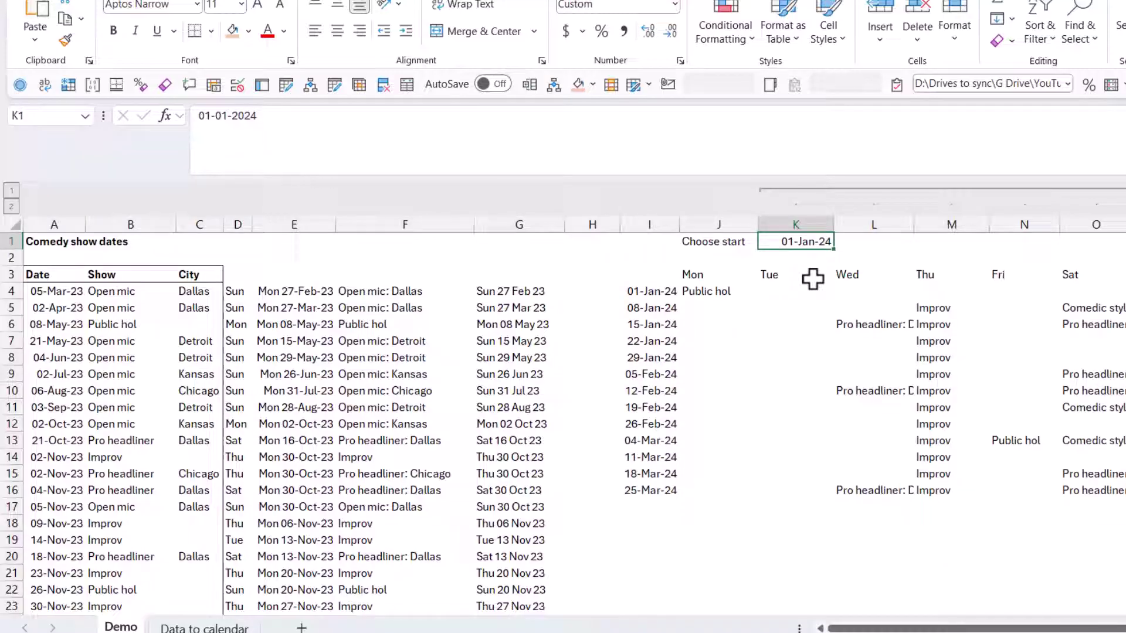
Step: Highlight calendar cells J4:P23 containing 'Improv' with green fill and dark green text
{"action": "left_click_drag", "start_coordinate": [711, 287], "coordinate": [1121, 490]}
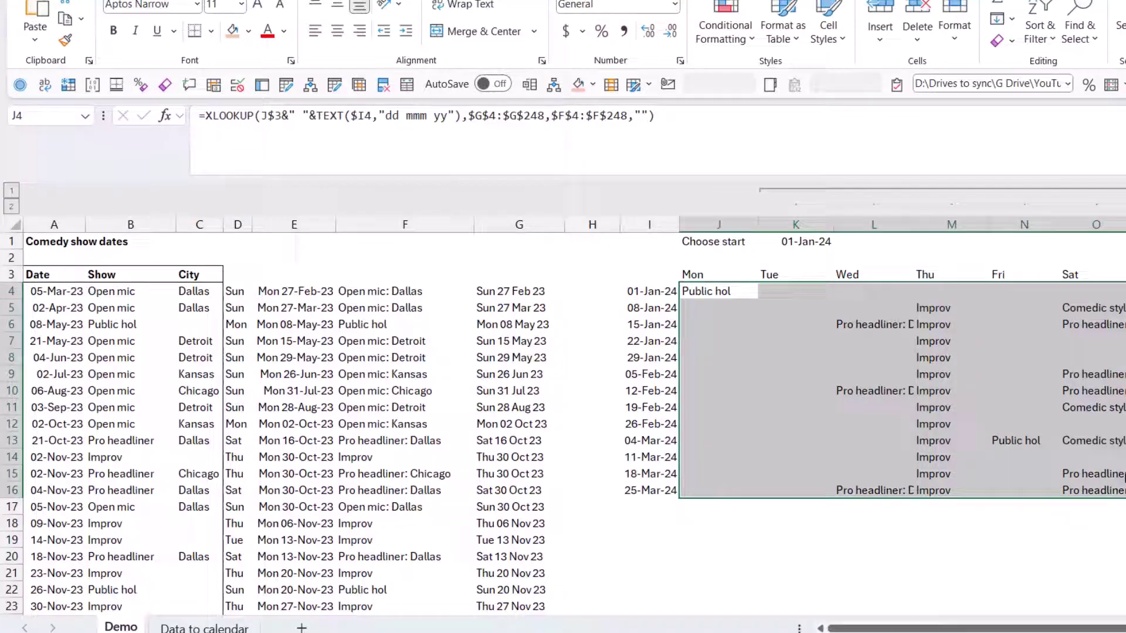
{"action": "left_click_drag", "start_coordinate": [741, 296], "coordinate": [1103, 484]}
{"action": "scroll", "coordinate": [1103, 475], "scroll_direction": "up", "scroll_amount": 15}
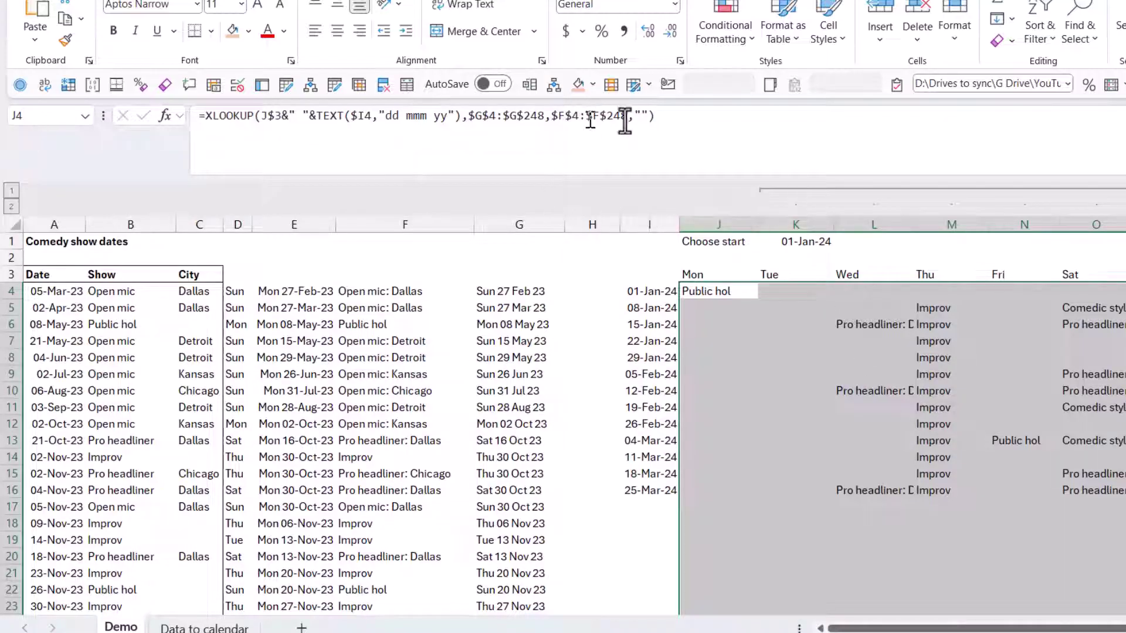
{"action": "left_click", "coordinate": [713, 30]}
{"action": "mouse_move", "coordinate": [774, 75]}
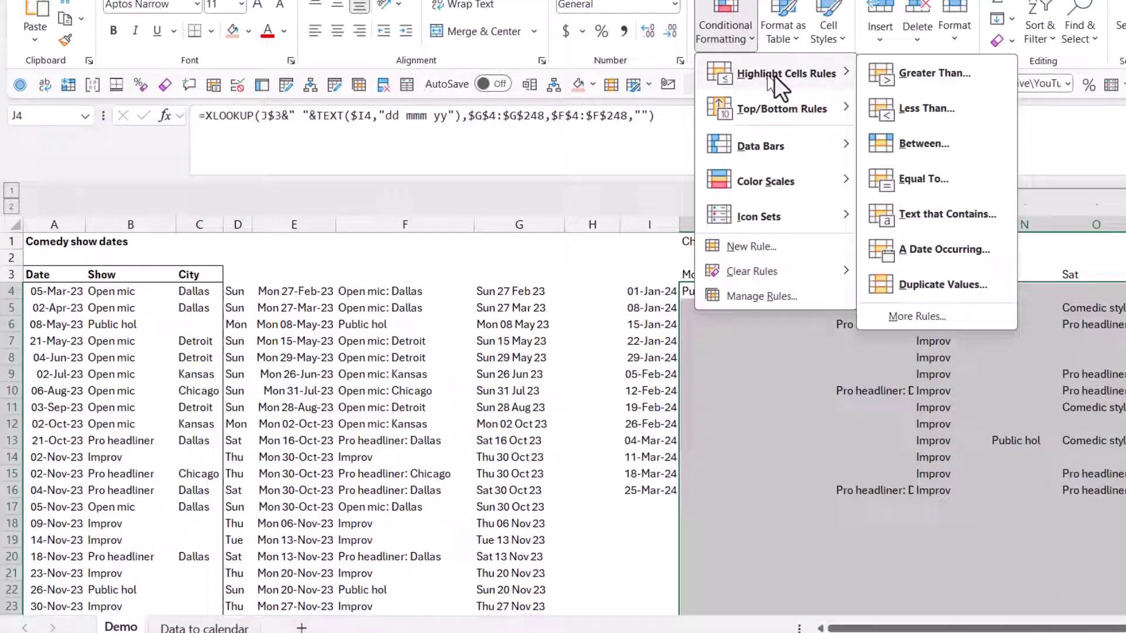
{"action": "left_click", "coordinate": [938, 217]}
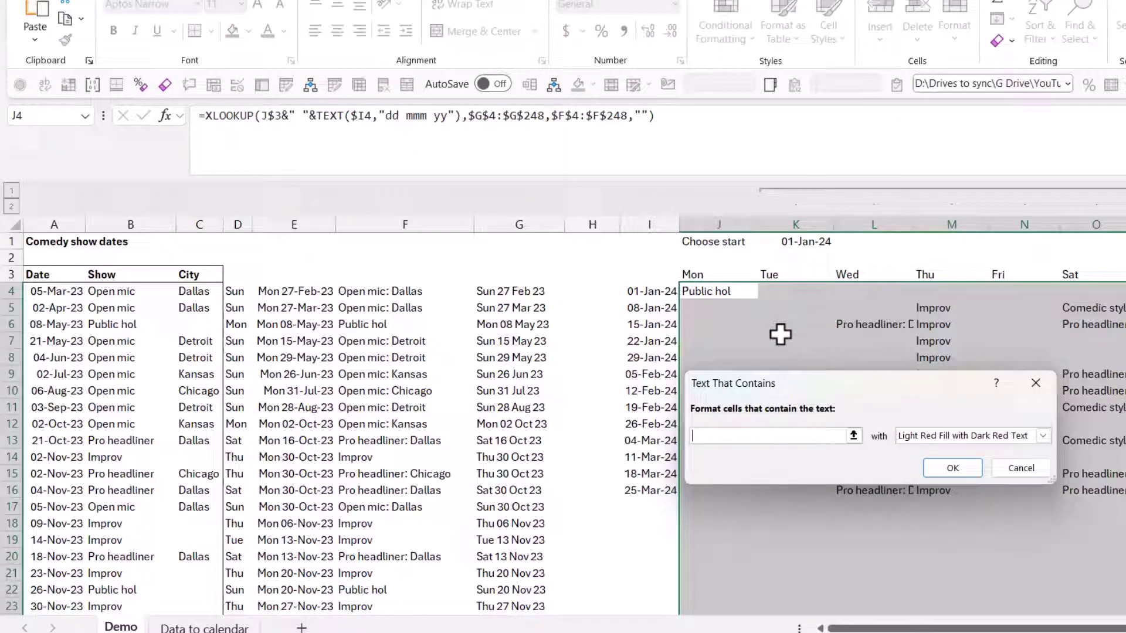
{"action": "type", "text": "Impro"}
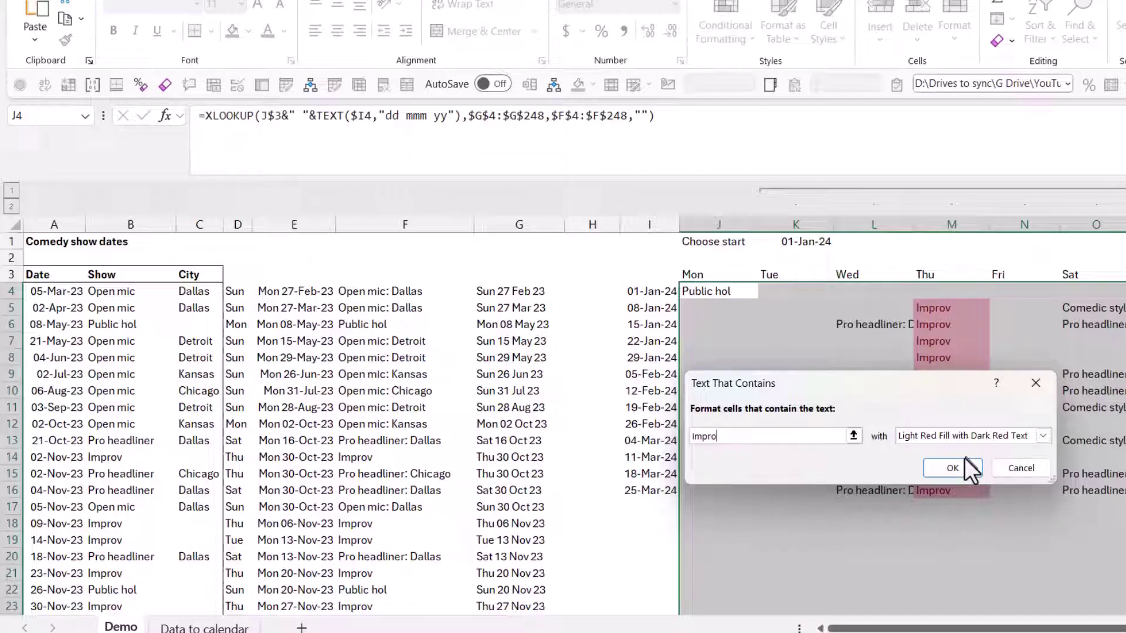
{"action": "left_click", "coordinate": [963, 438]}
{"action": "left_click", "coordinate": [972, 474]}
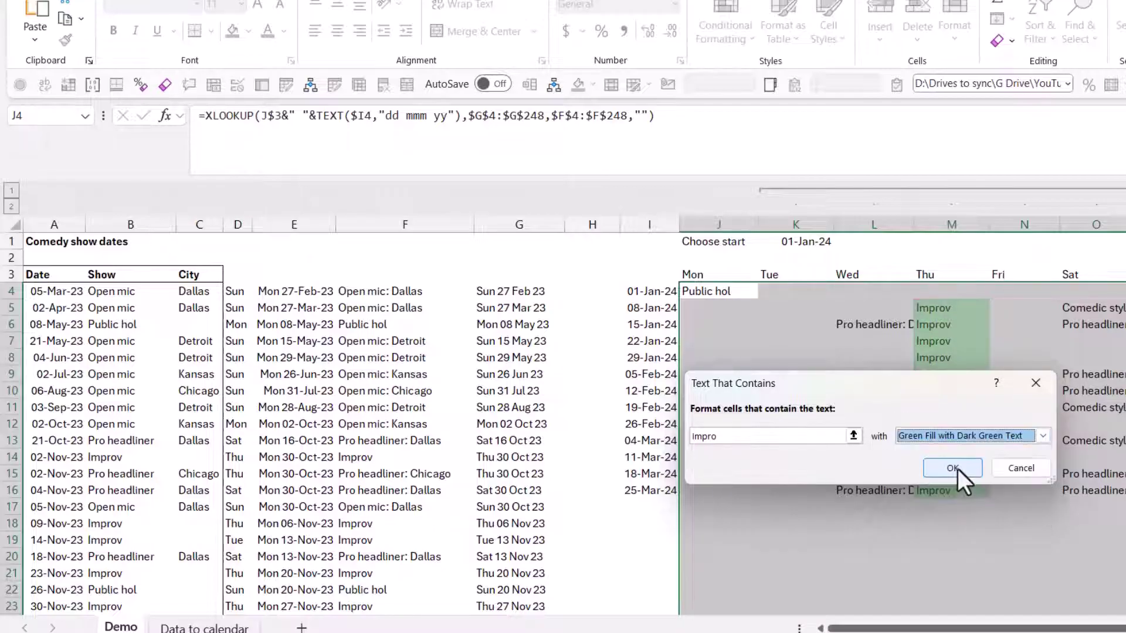
{"action": "left_click", "coordinate": [956, 467]}
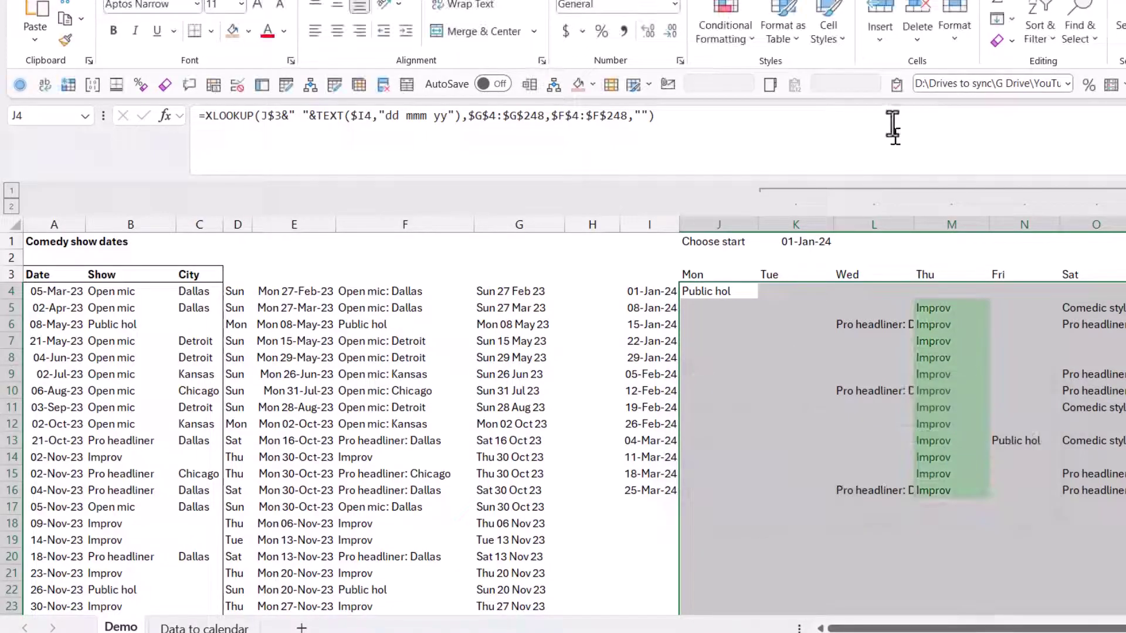
Step: Highlight cells containing 'Pro headliner' in light red fill with dark red text
{"action": "left_click", "coordinate": [742, 45]}
{"action": "mouse_move", "coordinate": [773, 70]}
{"action": "left_click", "coordinate": [901, 206]}
{"action": "type", "text": "Pro he"}
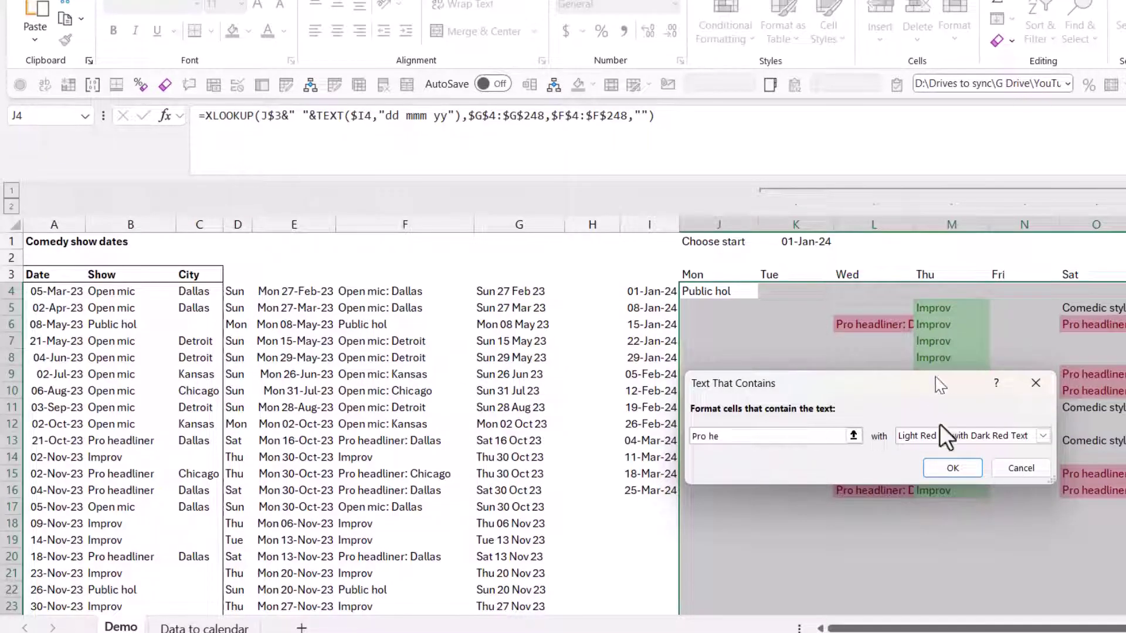
{"action": "left_click", "coordinate": [942, 473]}
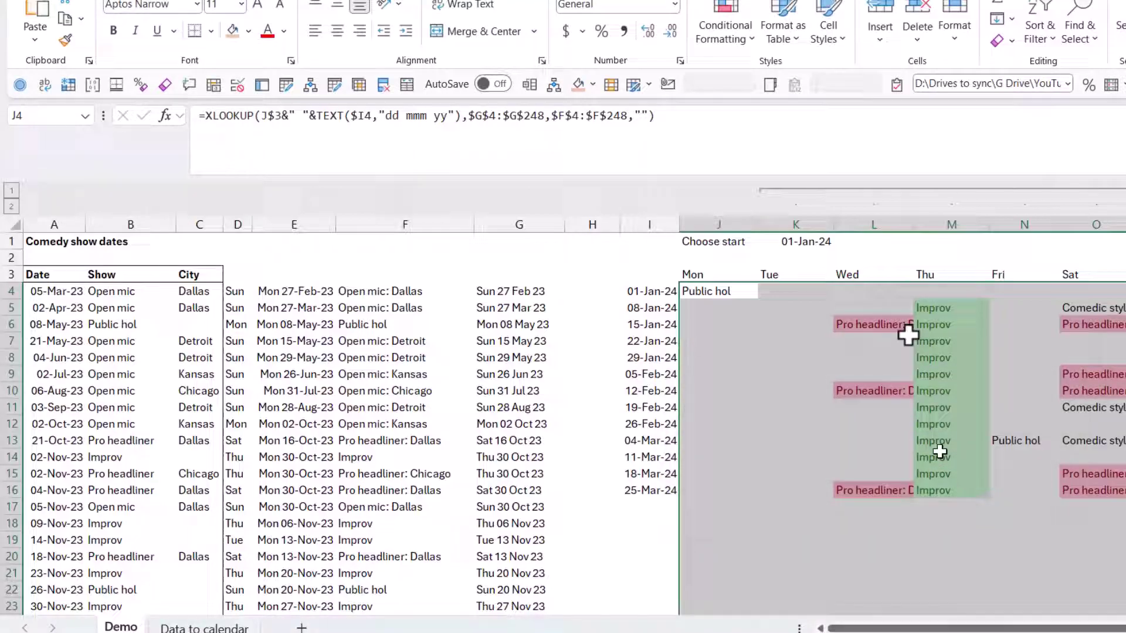
Step: Add a Text That Contains rule giving 'Open mic' cells yellow fill with dark yellow text
{"action": "left_click", "coordinate": [714, 44]}
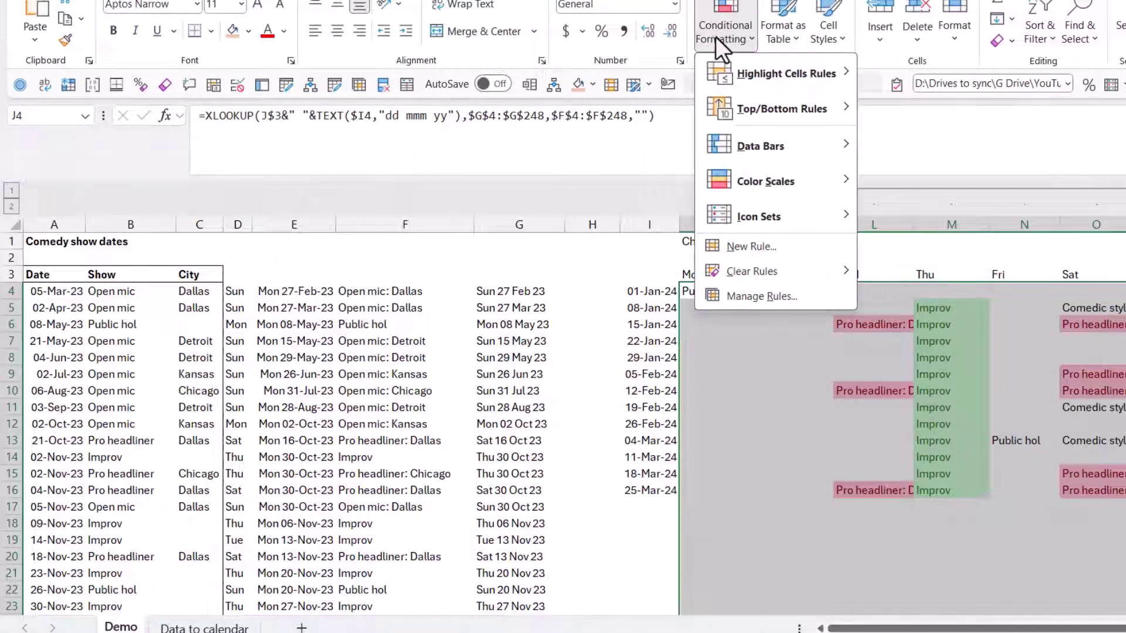
{"action": "mouse_move", "coordinate": [790, 69]}
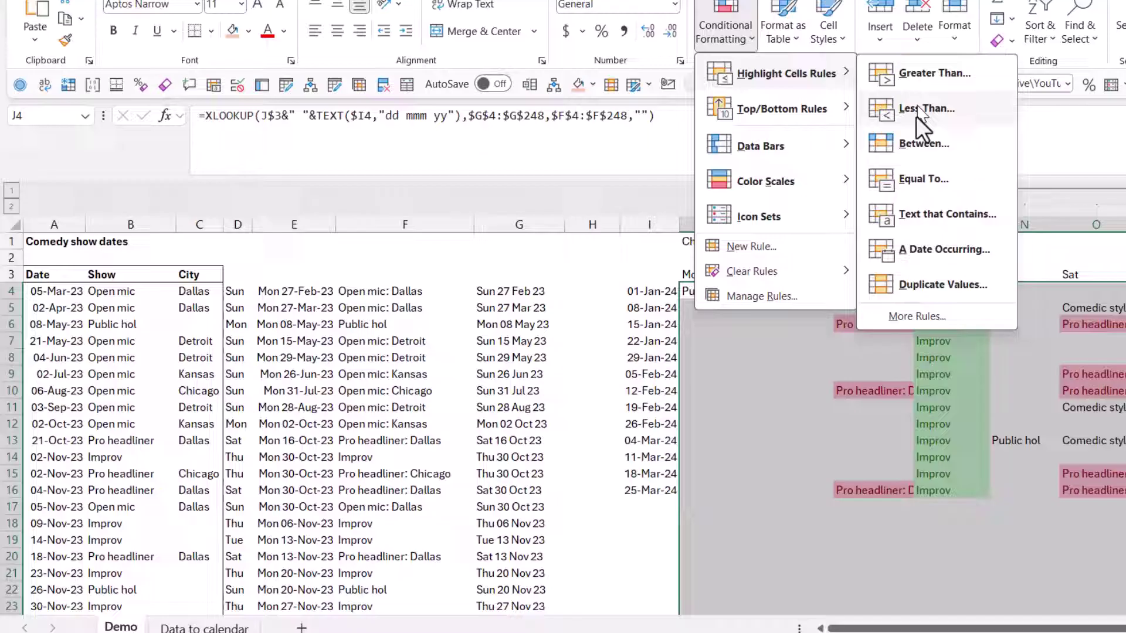
{"action": "left_click", "coordinate": [913, 214]}
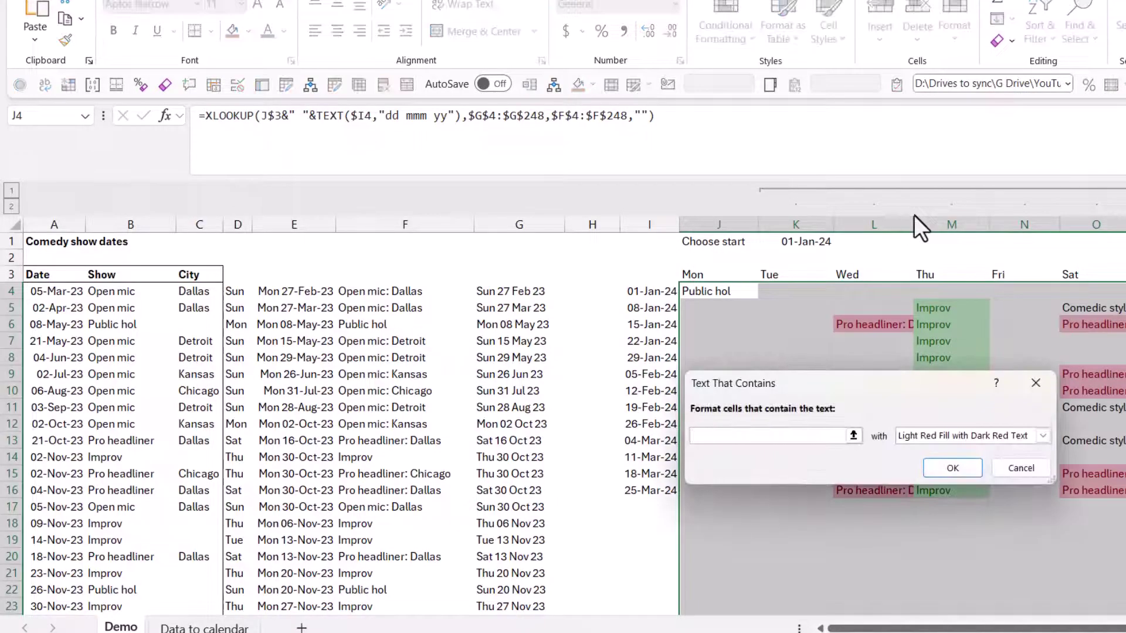
{"action": "type", "text": "Open mic"}
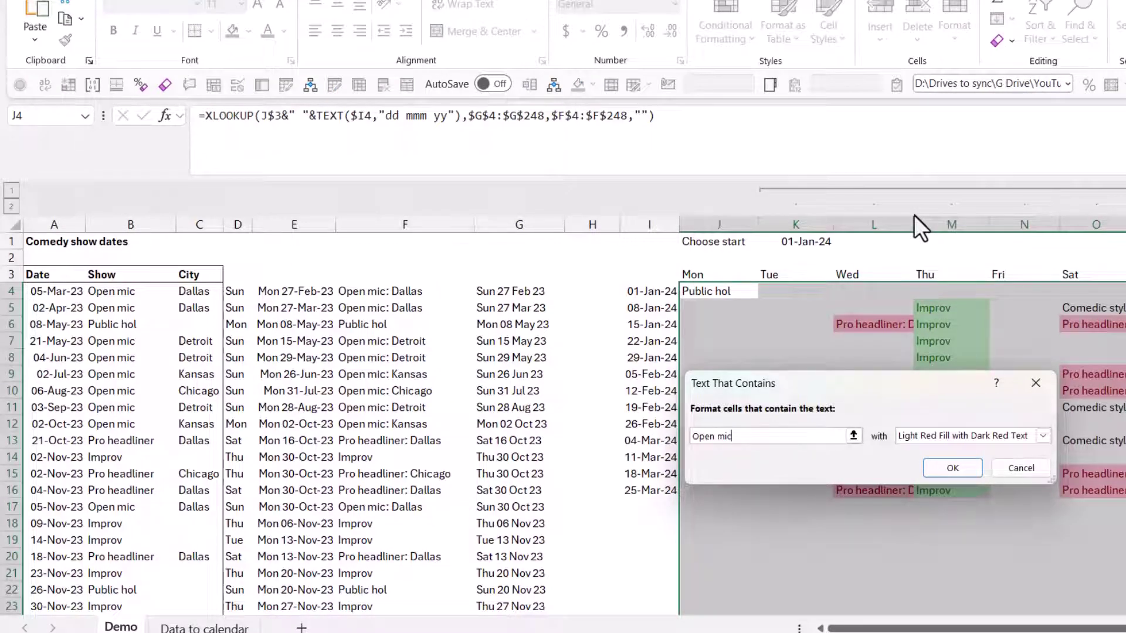
{"action": "left_click", "coordinate": [942, 435]}
{"action": "left_click", "coordinate": [935, 474]}
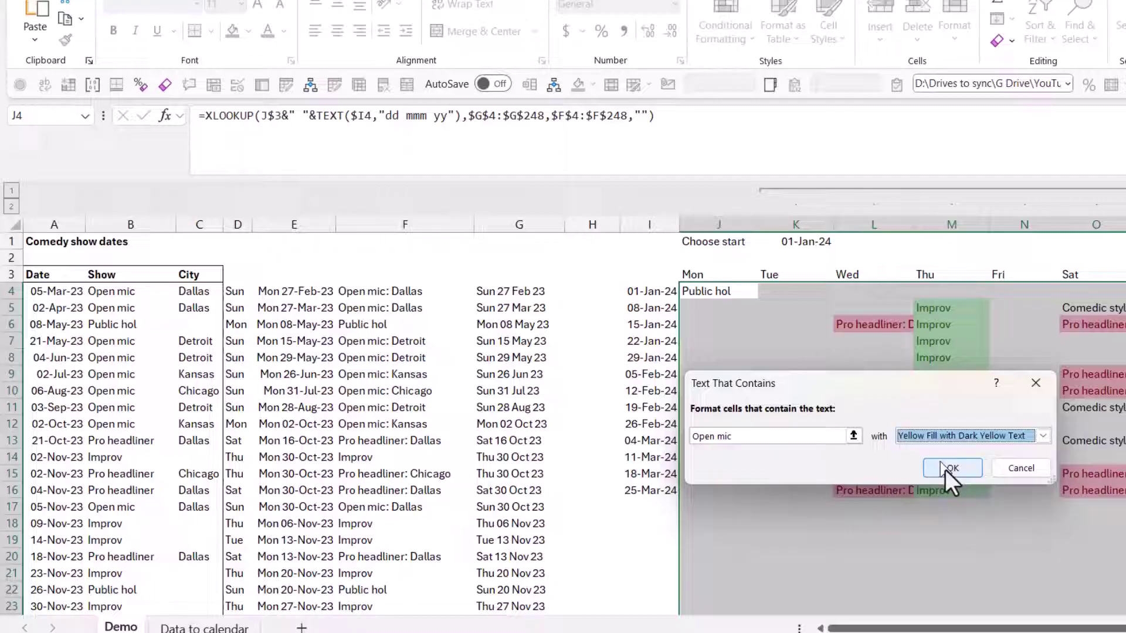
{"action": "left_click", "coordinate": [957, 473]}
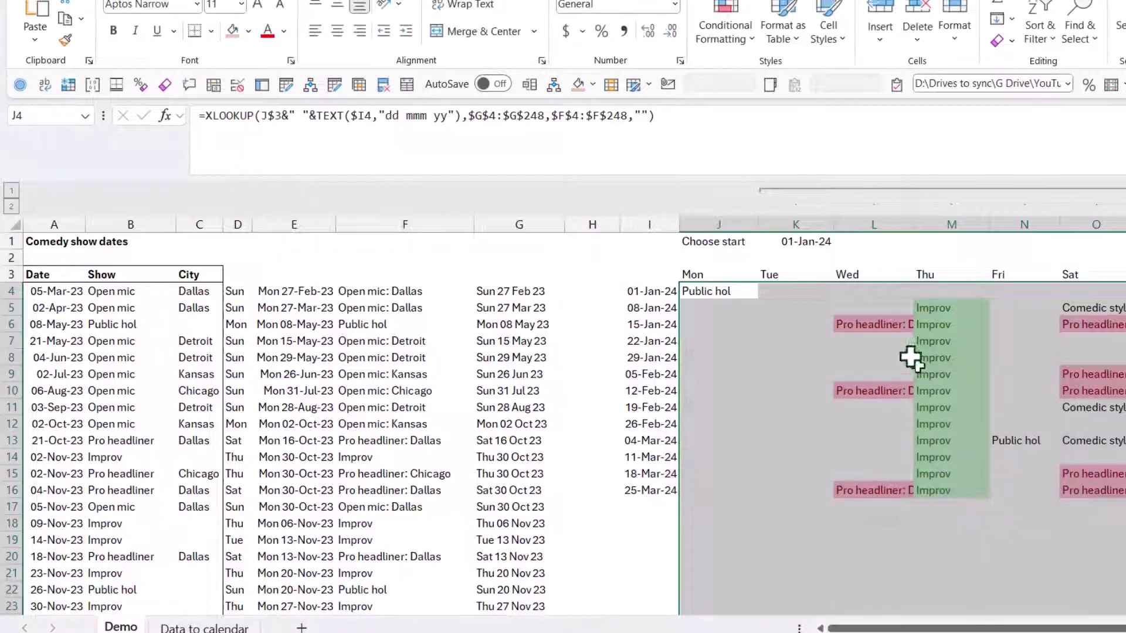
Step: Add a Text That Contains rule giving 'Publ' cells a custom light blue fill
{"action": "left_click", "coordinate": [733, 37]}
{"action": "mouse_move", "coordinate": [800, 86]}
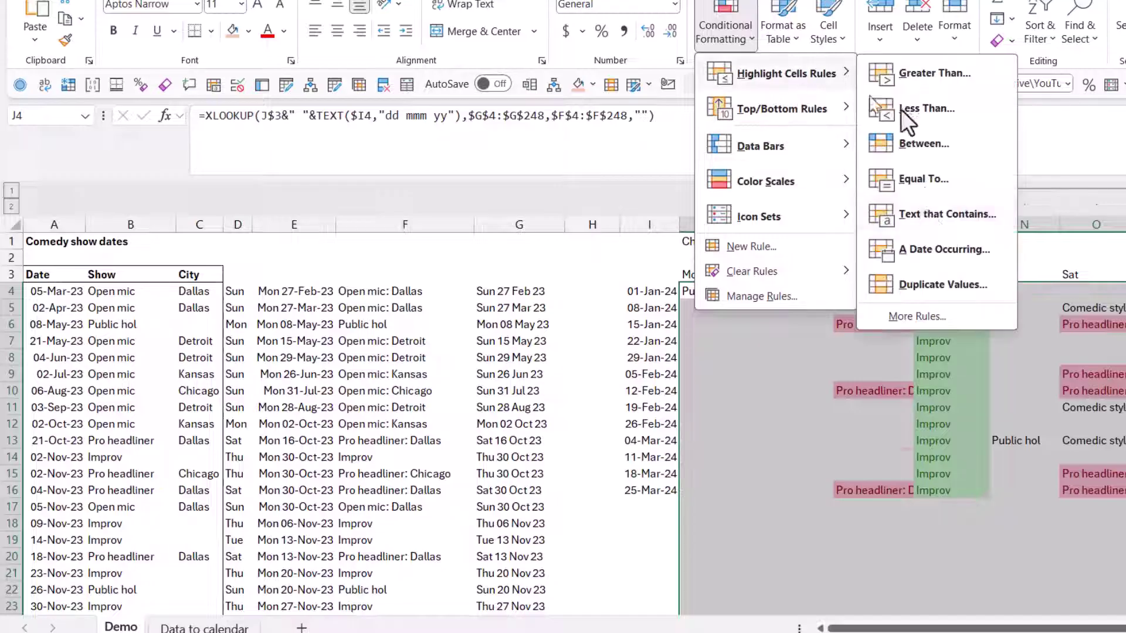
{"action": "left_click", "coordinate": [936, 213]}
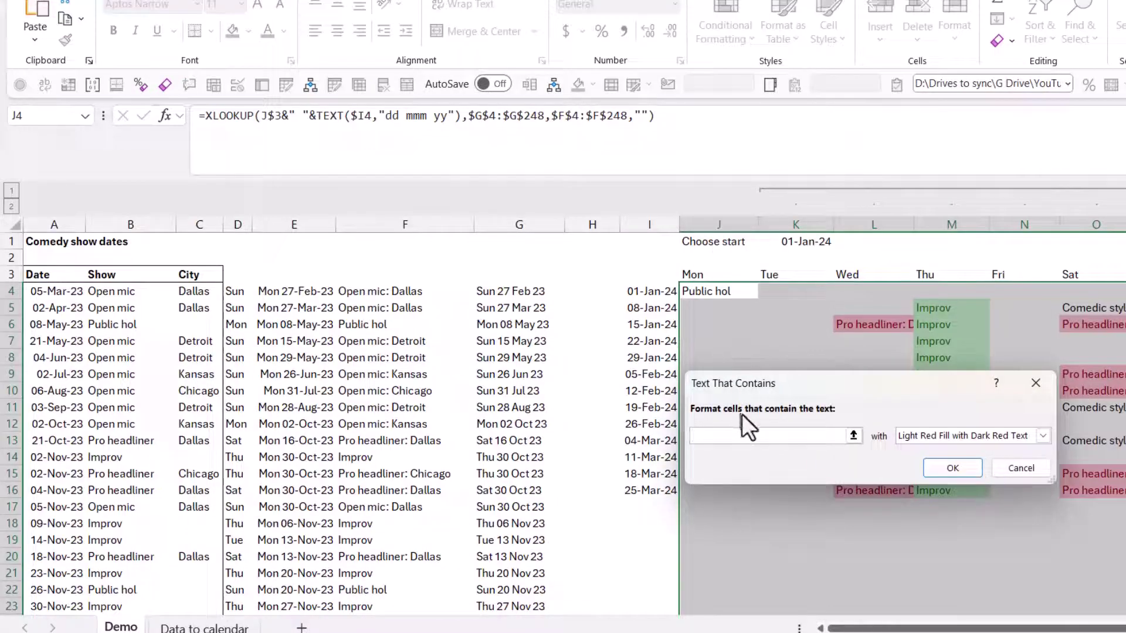
{"action": "type", "text": "Publo"}
{"action": "key", "text": "BackSpace"}
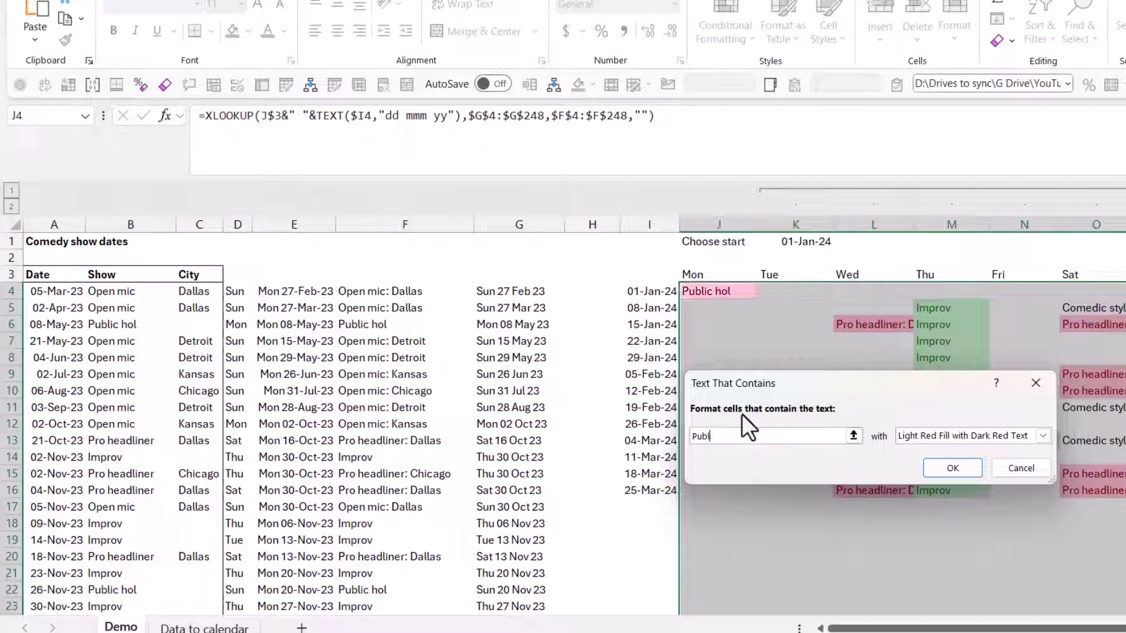
{"action": "left_click", "coordinate": [931, 436]}
{"action": "left_click", "coordinate": [930, 522]}
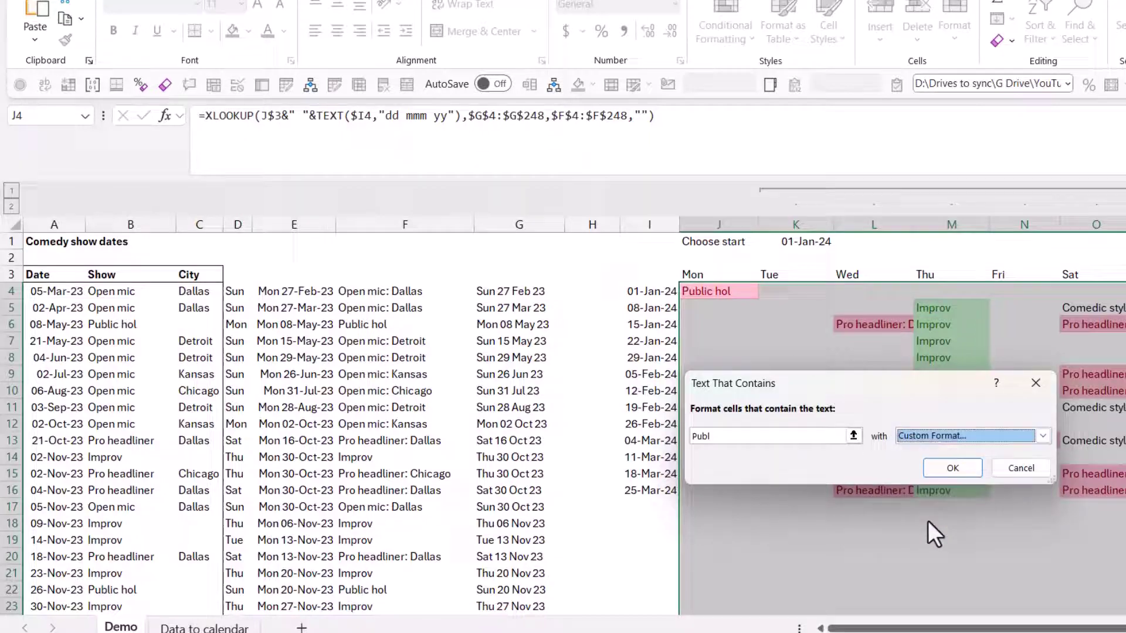
{"action": "left_click", "coordinate": [731, 291]}
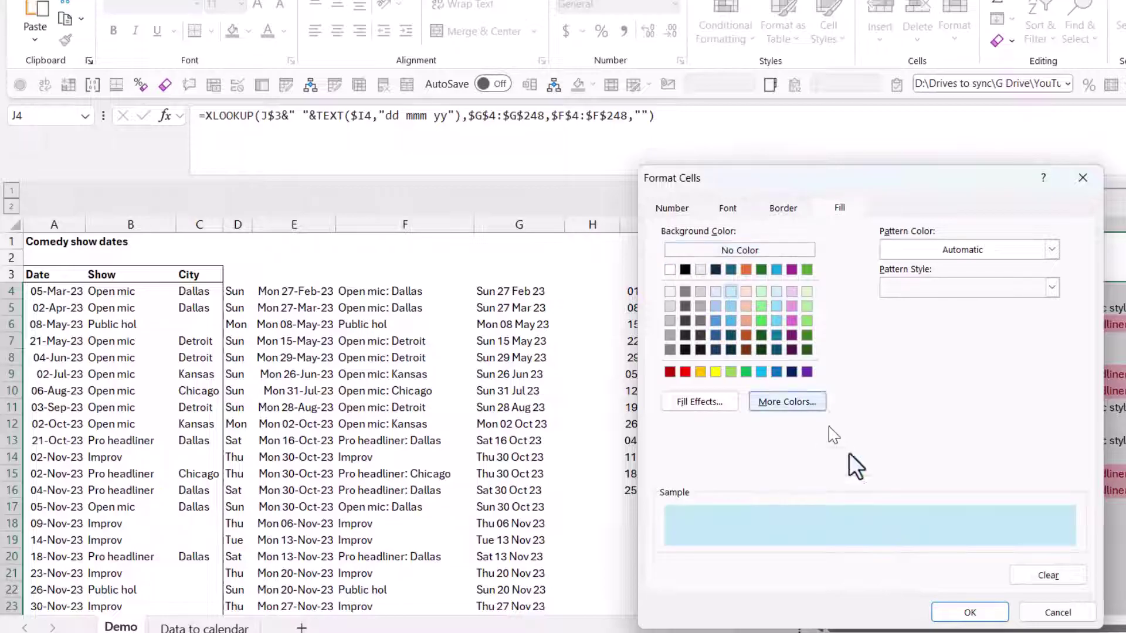
{"action": "left_click", "coordinate": [945, 614]}
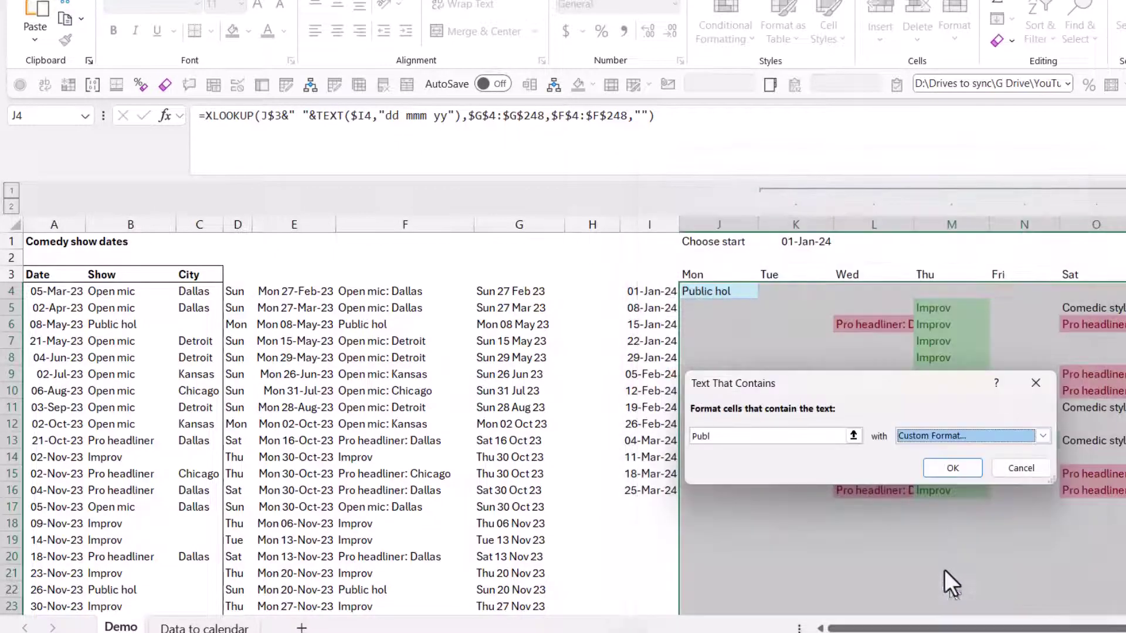
{"action": "left_click", "coordinate": [946, 469]}
{"action": "left_click", "coordinate": [807, 477]}
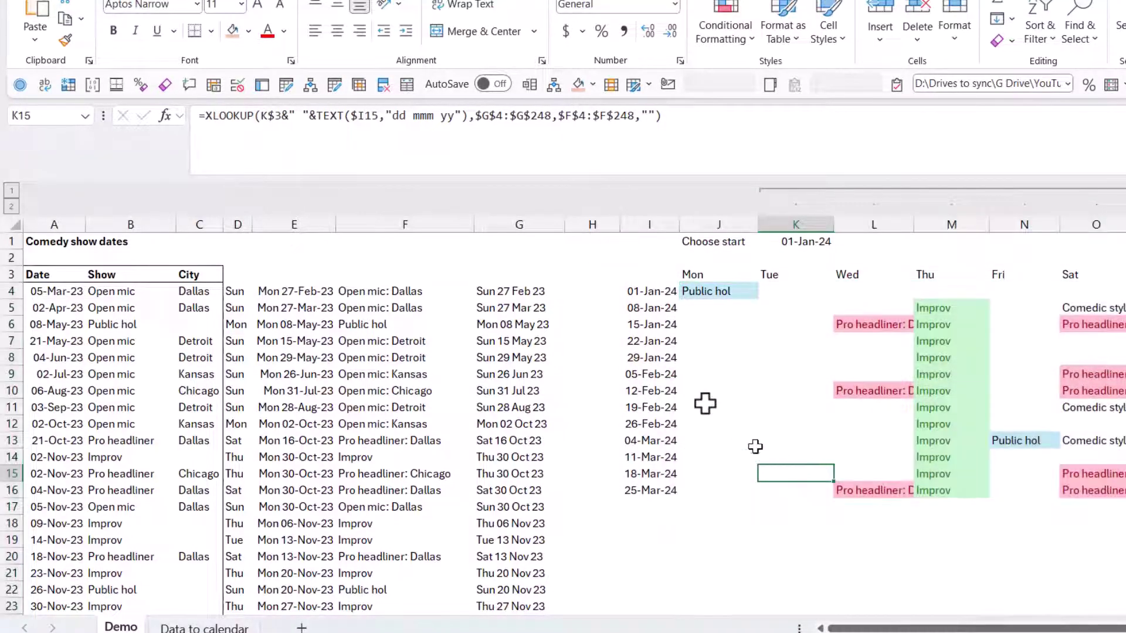
Step: Label D3 'Weekday', E3 'Start of week' and F3 'Combined name'
{"action": "left_click", "coordinate": [240, 275]}
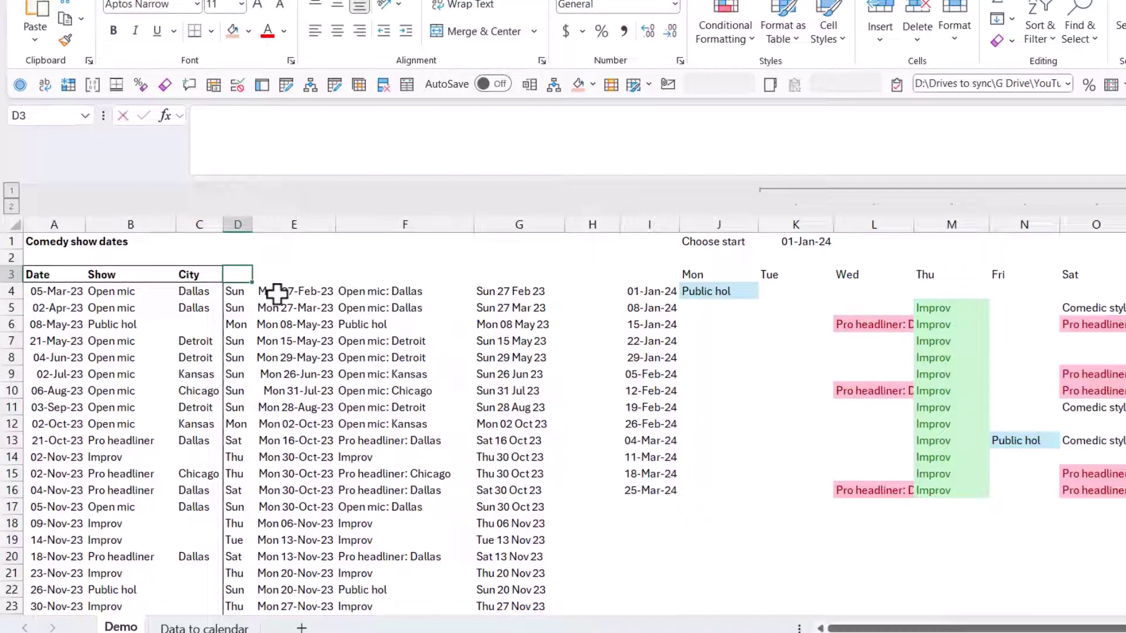
{"action": "type", "text": "Weekday"}
{"action": "key", "text": "Return"}
{"action": "key", "text": "Up"}
{"action": "key", "text": "Right"}
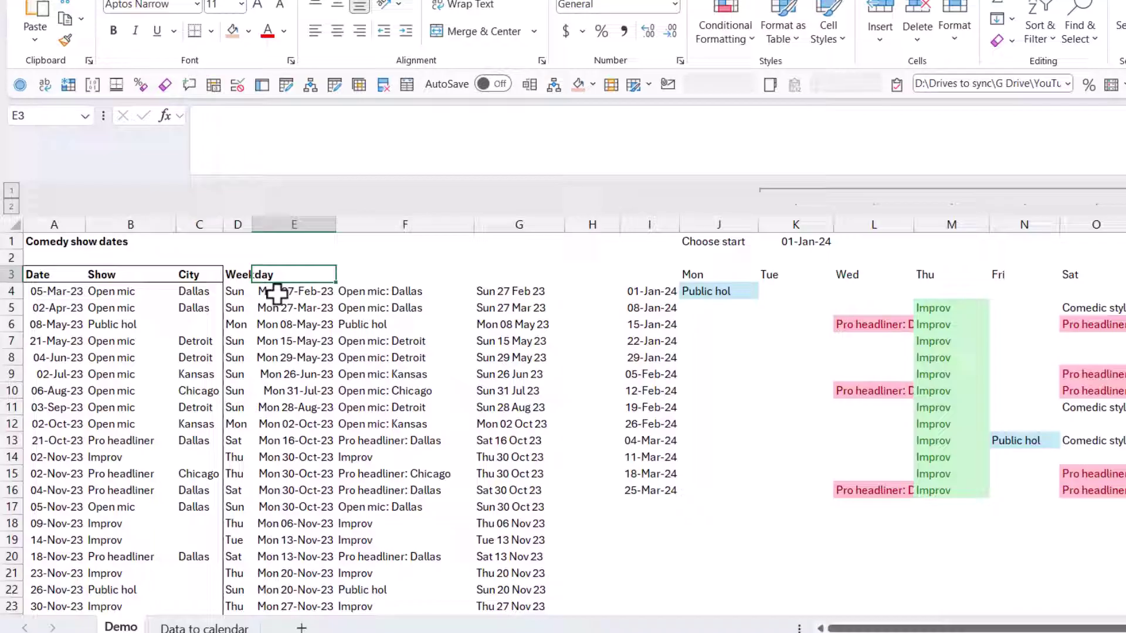
{"action": "type", "text": "Start of week"}
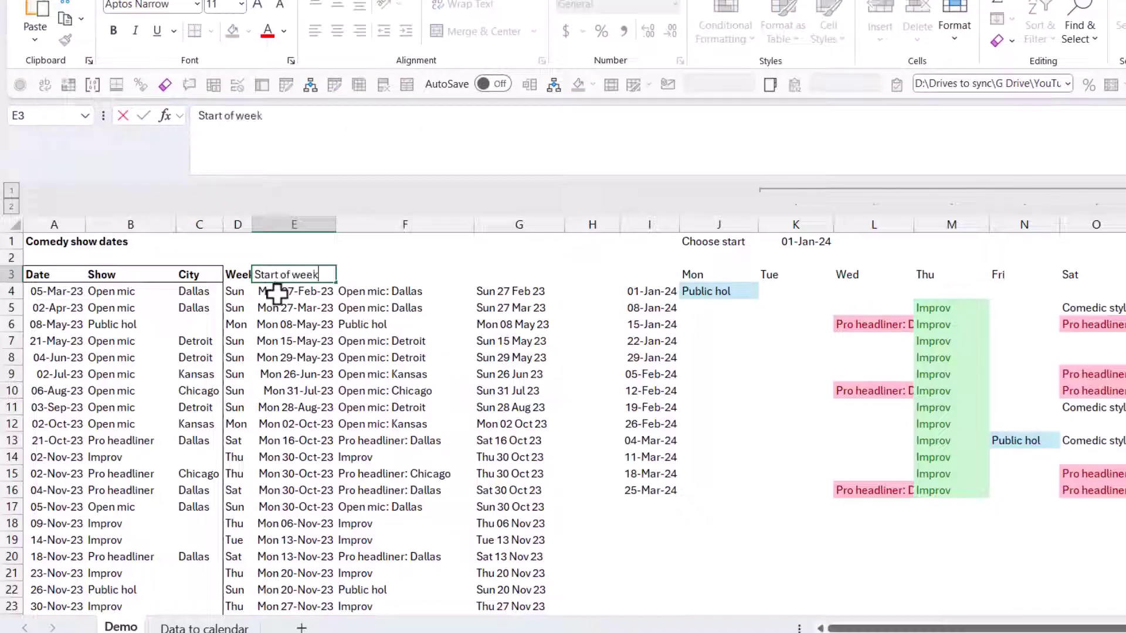
{"action": "key", "text": "Tab"}
{"action": "type", "text": "Co"}
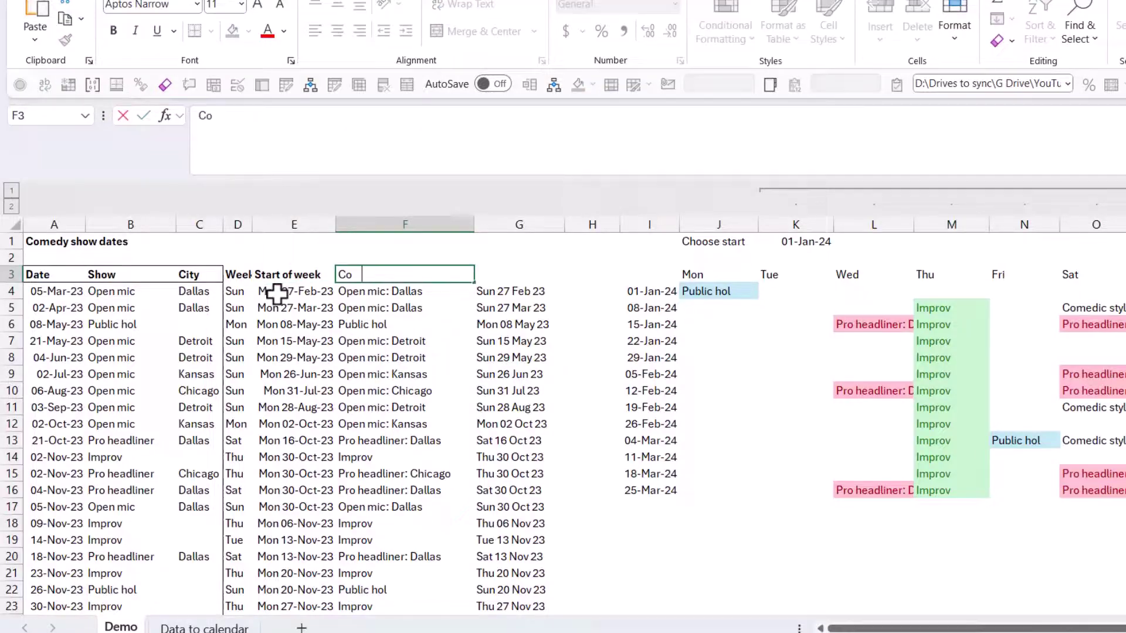
{"action": "key", "text": "Tab"}
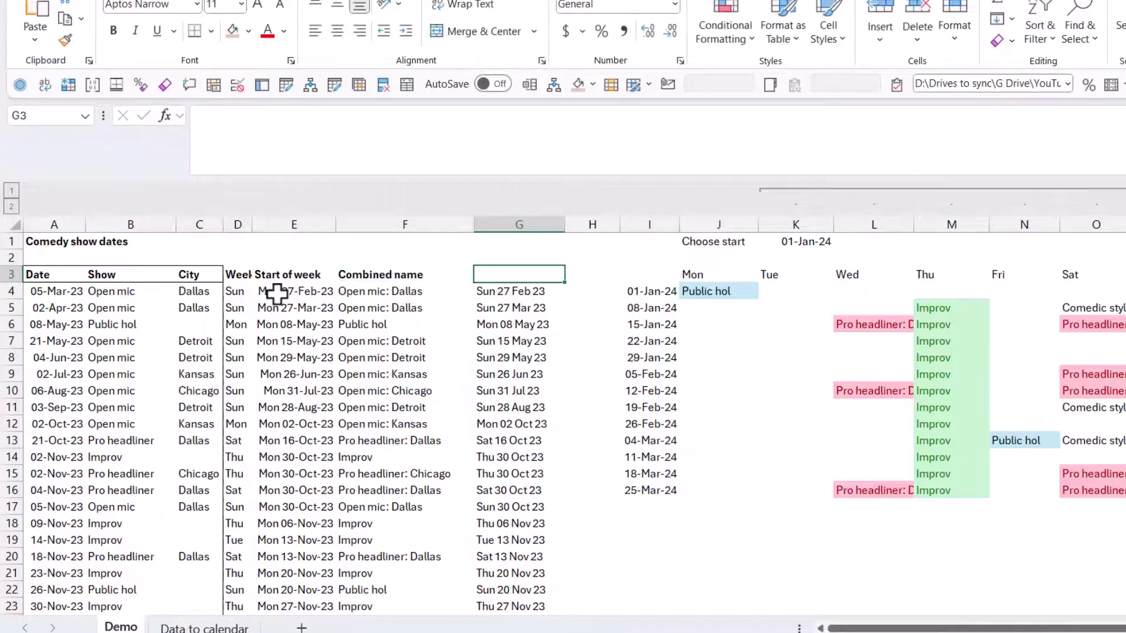
Step: Label G3 'Combined date' and head the week-date column 'Week commencing'
{"action": "type", "text": "COmbined date"}
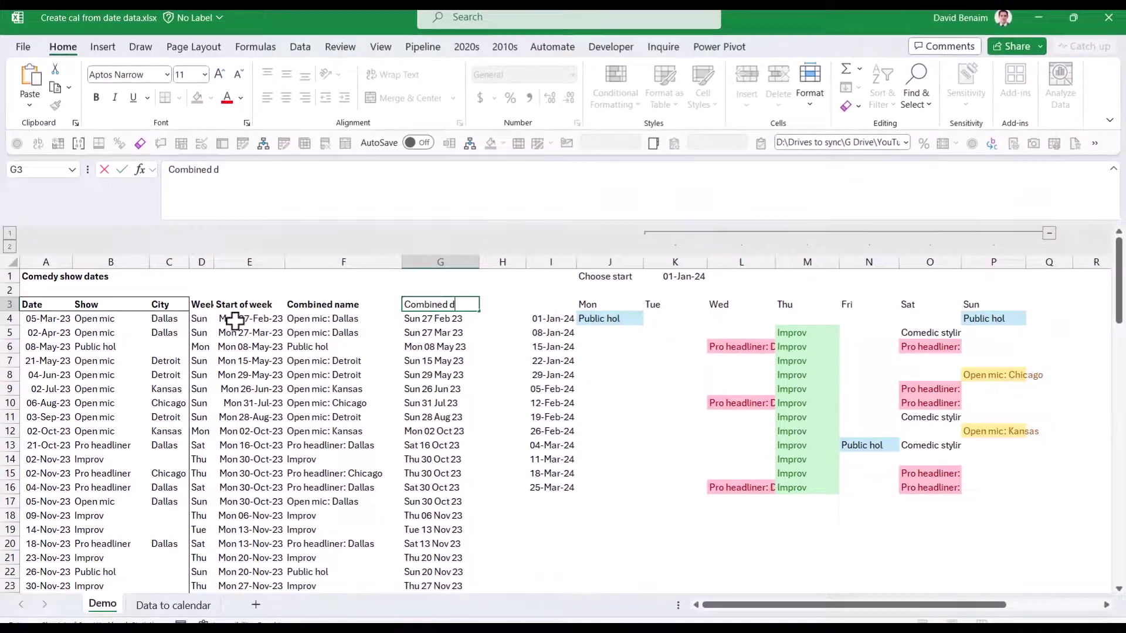
{"action": "key", "text": "Return"}
{"action": "key", "text": "Up"}
{"action": "key", "text": "Right"}
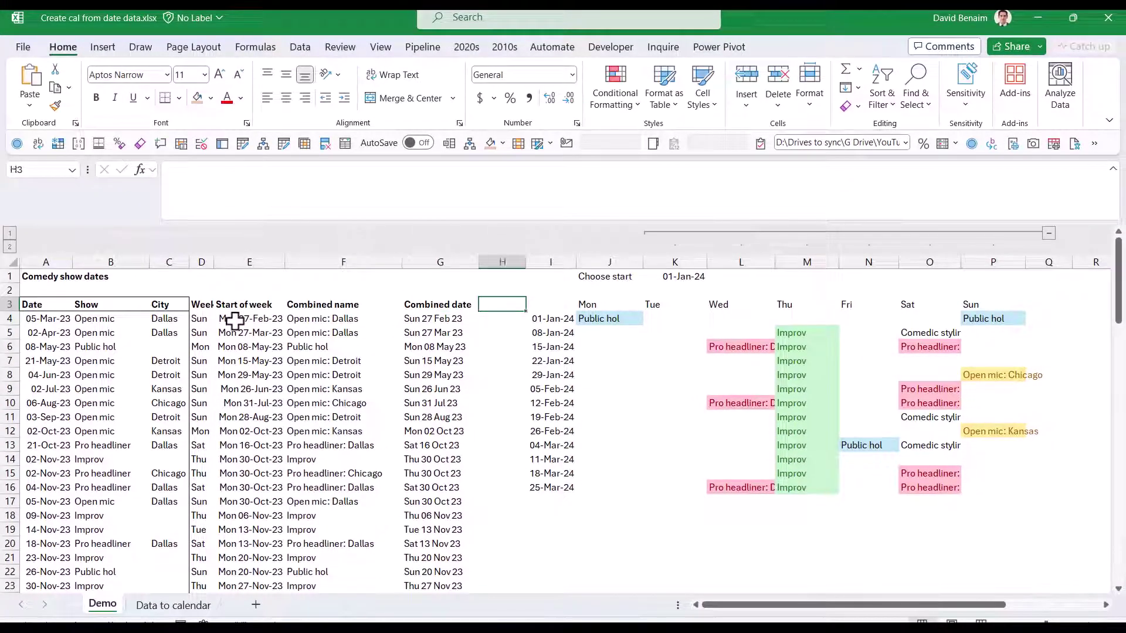
{"action": "key", "text": "Right"}
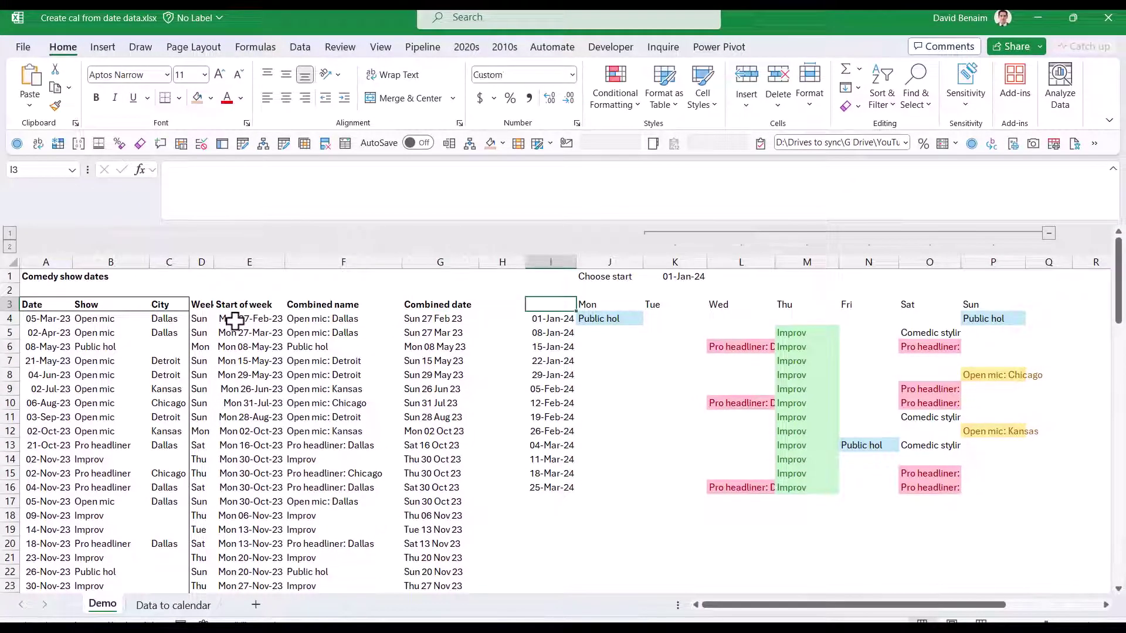
{"action": "type", "text": "Week commencing"}
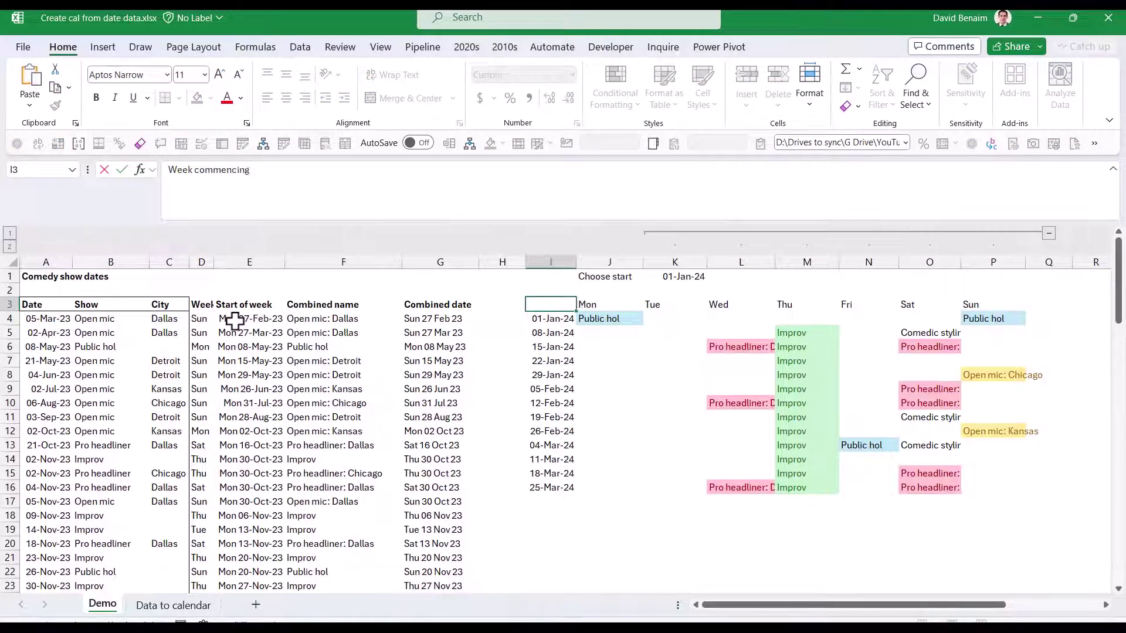
{"action": "key", "text": "Return"}
{"action": "left_click", "coordinate": [610, 361]}
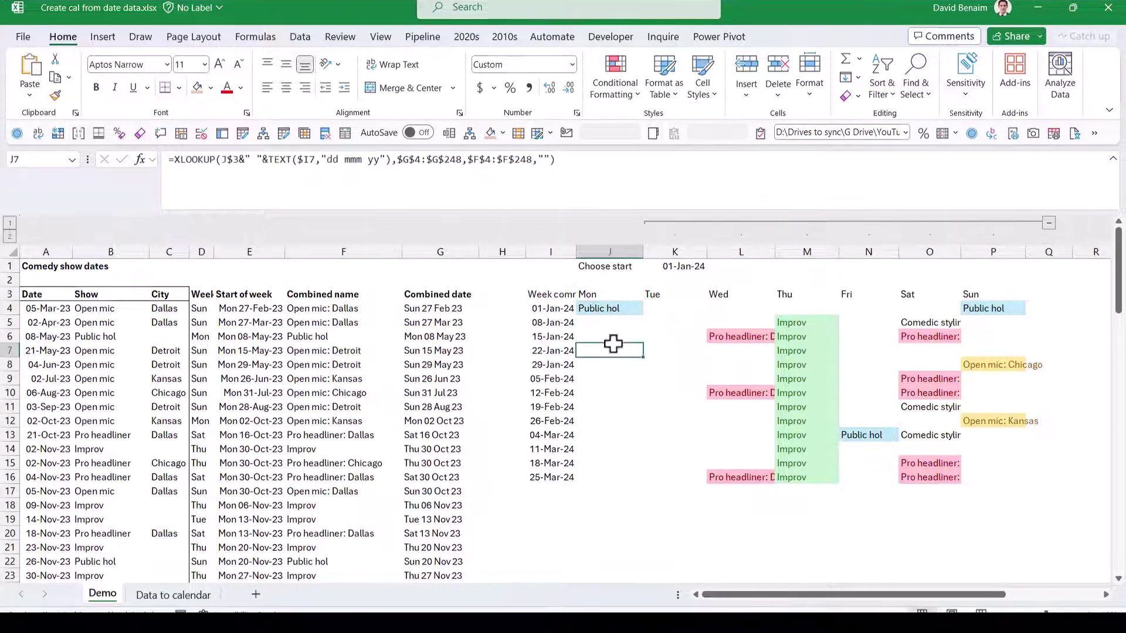
Step: Select the dates in A4:A59 and highlight duplicate values in light red
{"action": "left_click", "coordinate": [56, 312]}
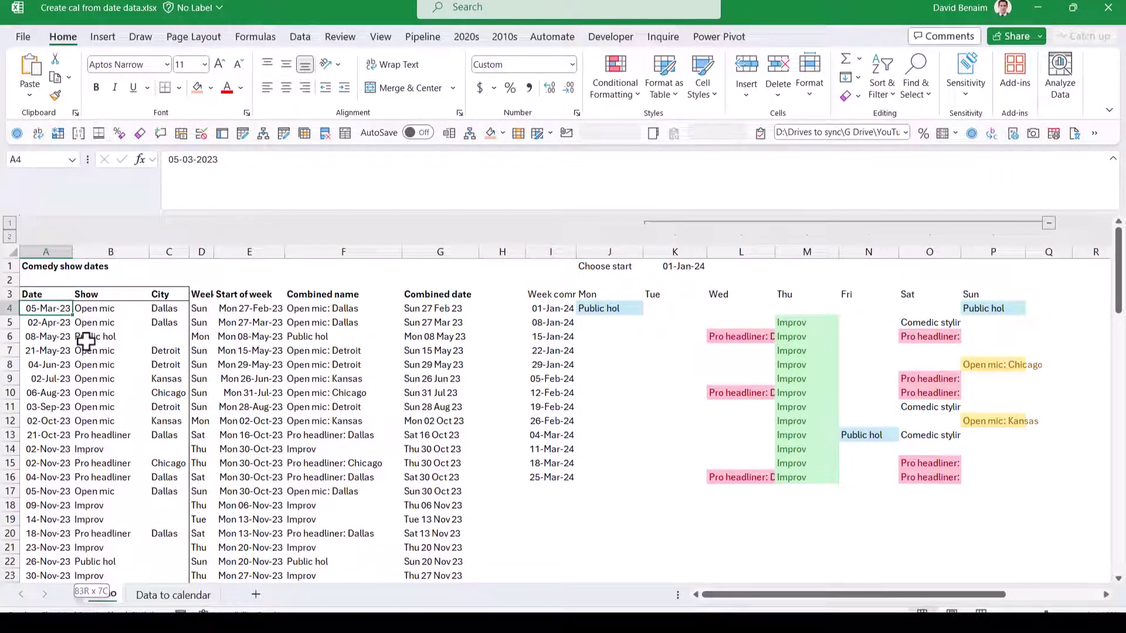
{"action": "key", "text": "ctrl+shift+Down"}
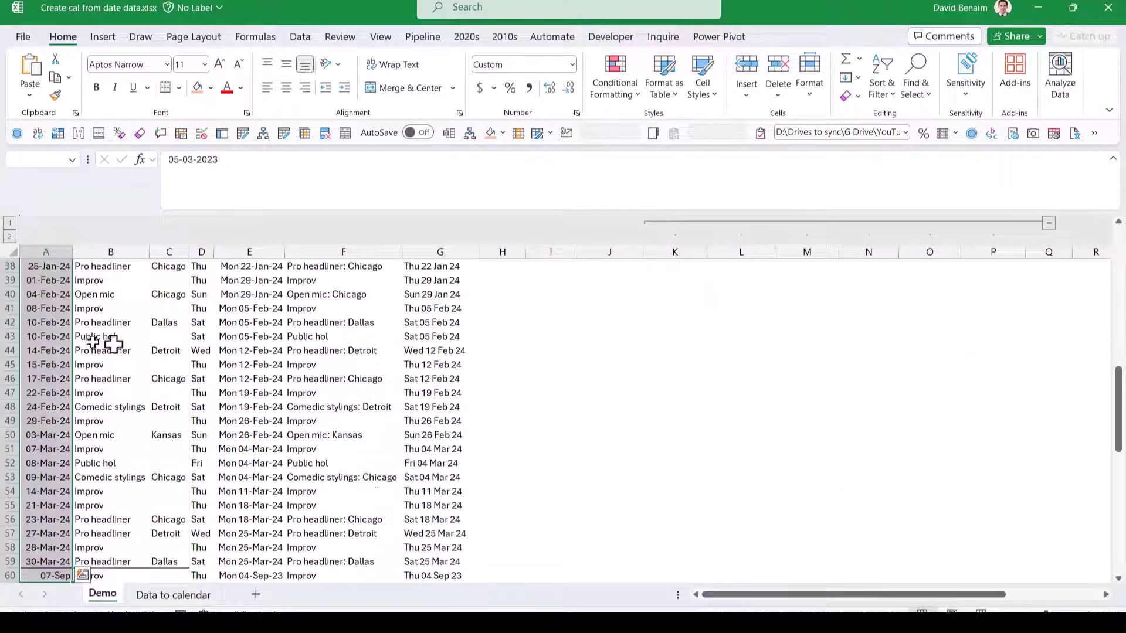
{"action": "left_click", "coordinate": [632, 77]}
{"action": "mouse_move", "coordinate": [673, 129]}
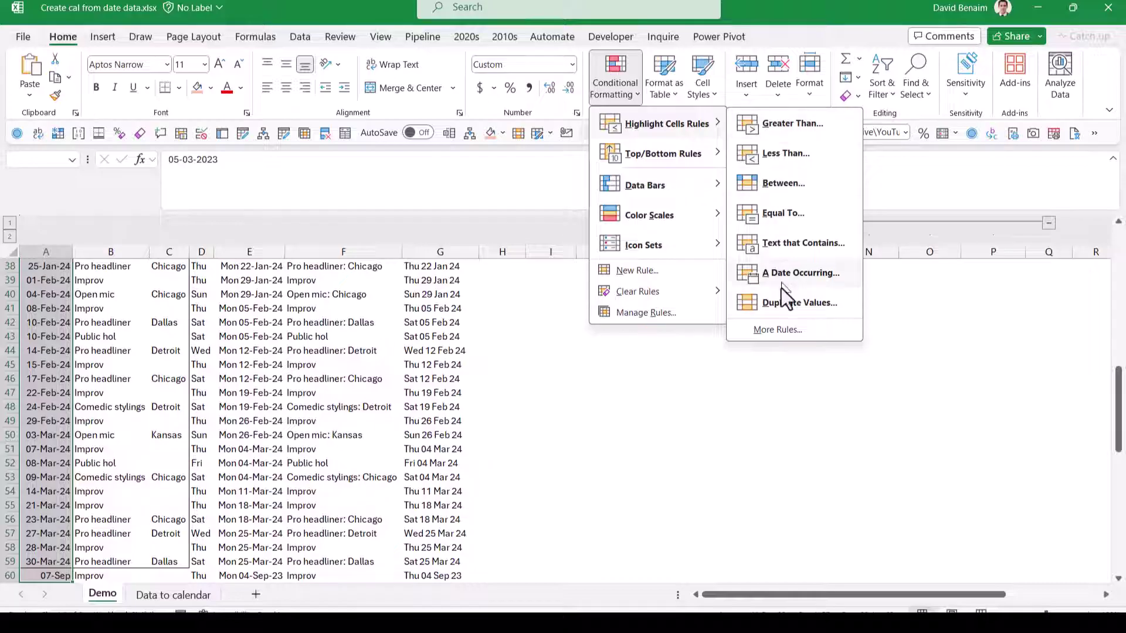
{"action": "left_click", "coordinate": [783, 302]}
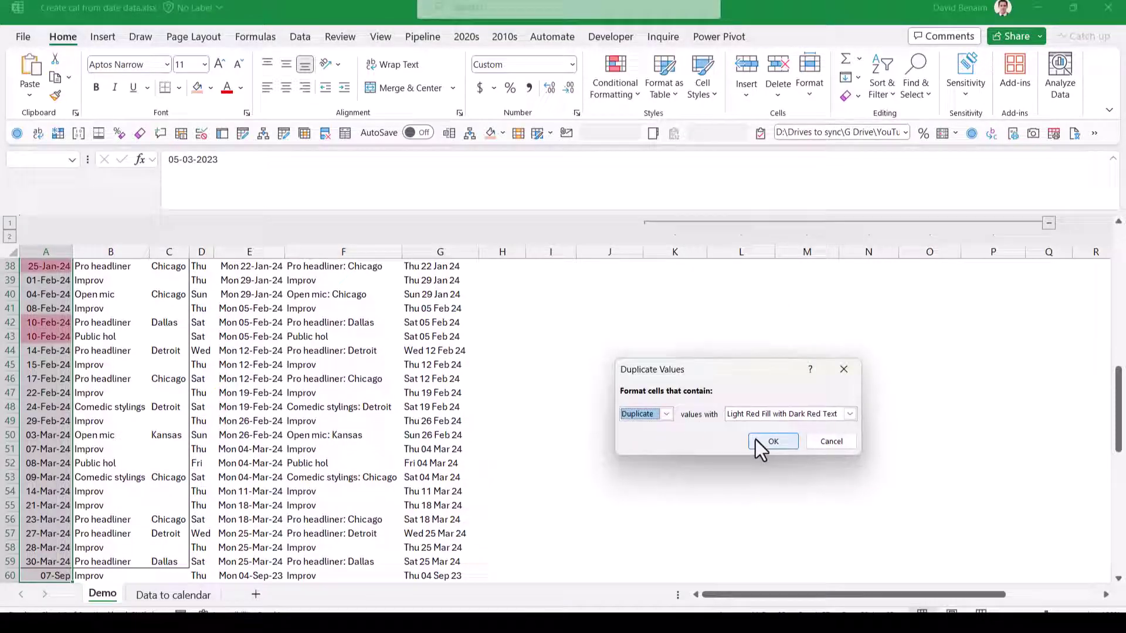
{"action": "left_click", "coordinate": [773, 441]}
Step: Check the highlighted repeated dates and the shows listed beside them
{"action": "scroll", "coordinate": [82, 346], "scroll_direction": "up", "scroll_amount": 5}
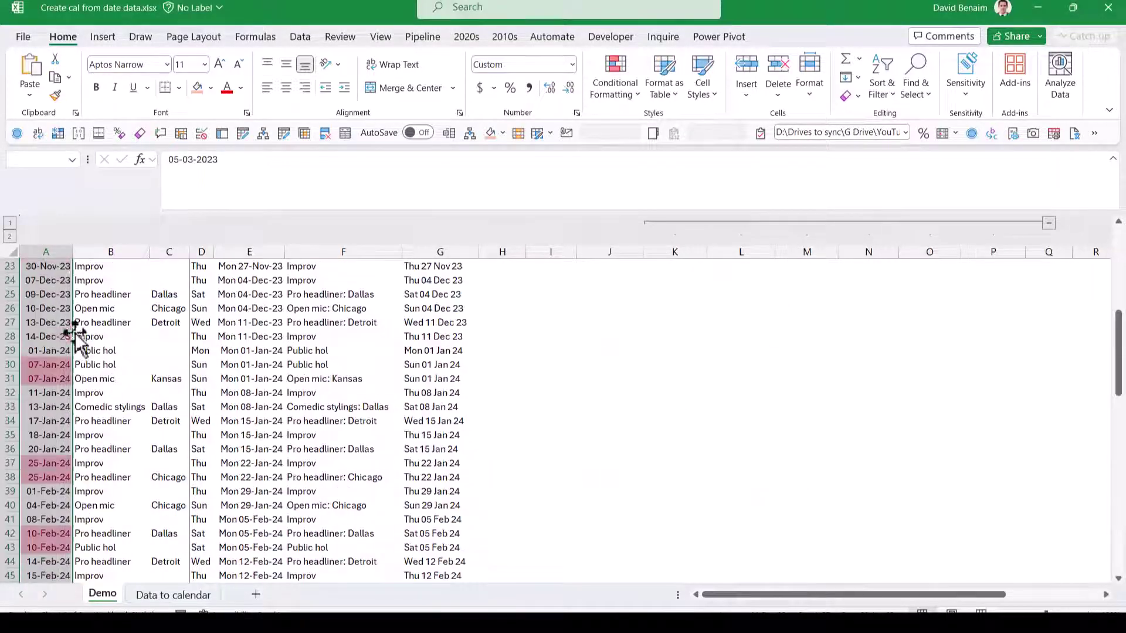
{"action": "left_click", "coordinate": [47, 365]}
{"action": "key", "text": "Down"}
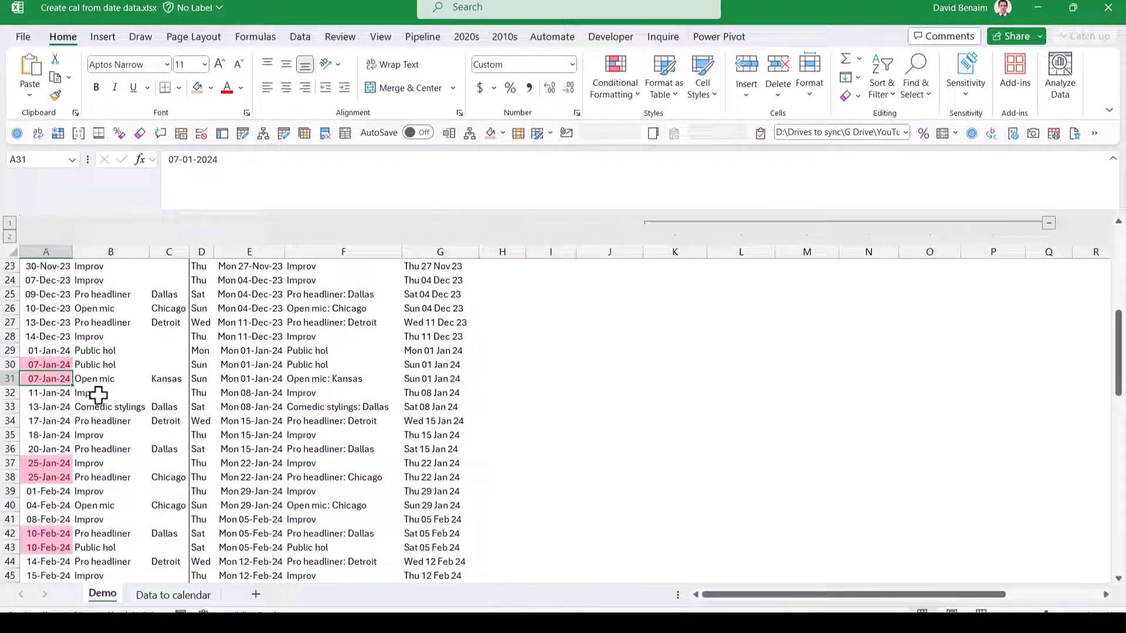
{"action": "key", "text": "Down"}
{"action": "key", "text": "Down"}
{"action": "key", "text": "Down"}
{"action": "key", "text": "Down"}
{"action": "key", "text": "Down"}
{"action": "key", "text": "Down"}
{"action": "key", "text": "Down"}
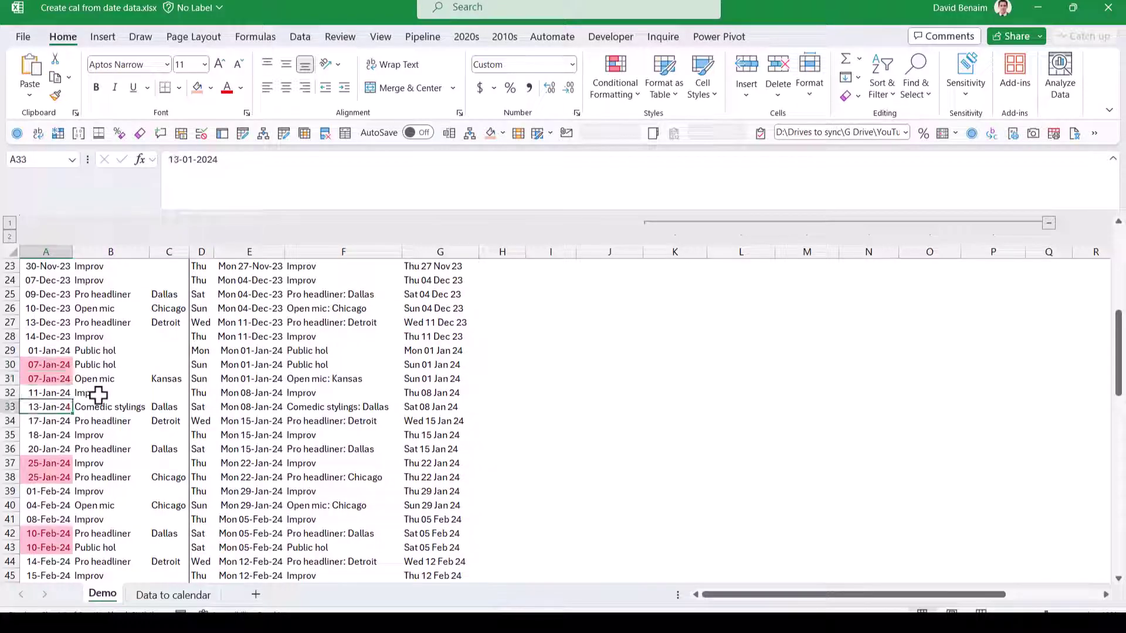
{"action": "key", "text": "Up"}
{"action": "key", "text": "Right"}
{"action": "key", "text": "Left"}
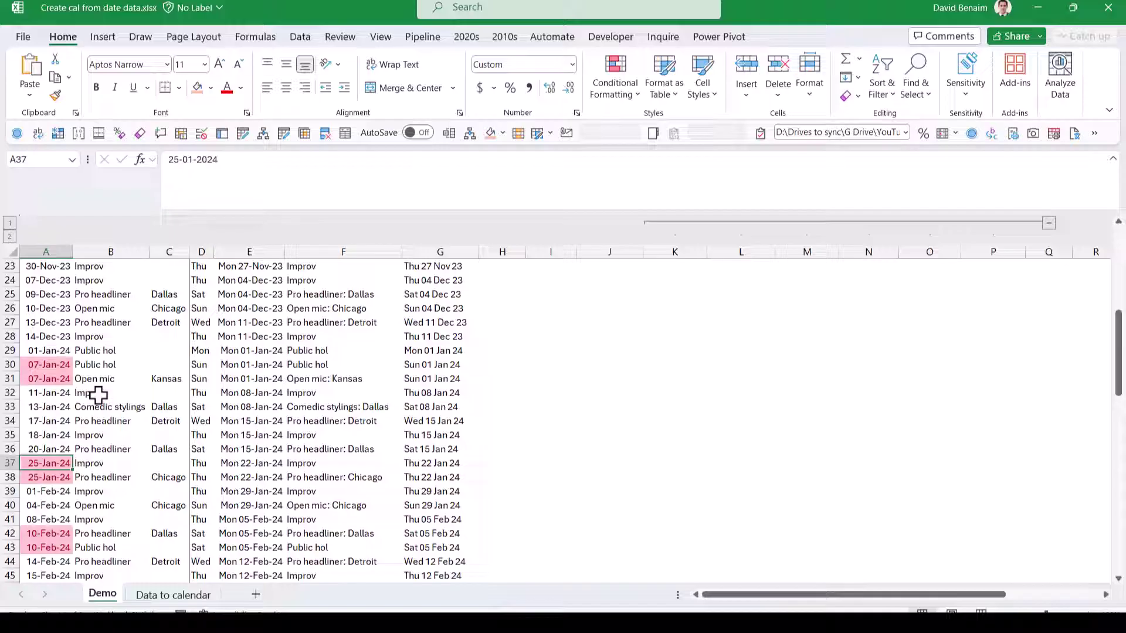
{"action": "key", "text": "Up"}
{"action": "key", "text": "Up"}
{"action": "key", "text": "Up"}
{"action": "key", "text": "Up"}
{"action": "key", "text": "Up"}
{"action": "key", "text": "Up"}
{"action": "key", "text": "Up"}
{"action": "key", "text": "Up"}
{"action": "key", "text": "Up"}
{"action": "key", "text": "Up"}
{"action": "key", "text": "Up"}
{"action": "key", "text": "Up"}
{"action": "key", "text": "Up"}
{"action": "key", "text": "Up"}
{"action": "key", "text": "Up"}
{"action": "key", "text": "Up"}
{"action": "key", "text": "Up"}
{"action": "key", "text": "Up"}
{"action": "key", "text": "Up"}
{"action": "key", "text": "Up"}
{"action": "key", "text": "Up"}
{"action": "key", "text": "Up"}
{"action": "key", "text": "Up"}
{"action": "key", "text": "Up"}
{"action": "key", "text": "Up"}
{"action": "key", "text": "Up"}
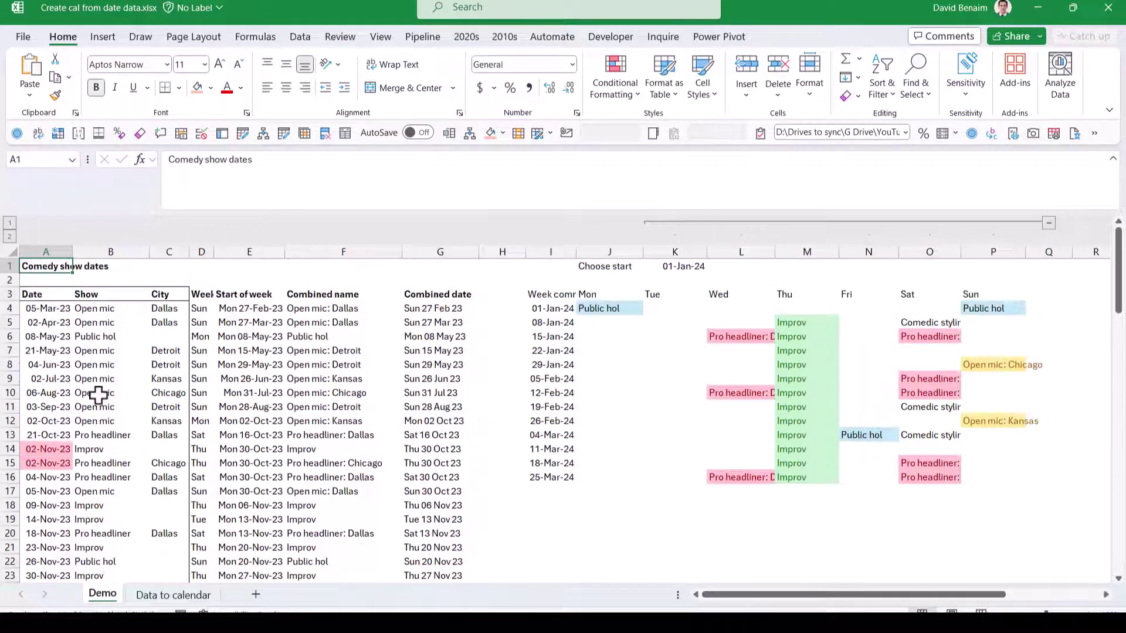
{"action": "key", "text": "Down"}
{"action": "key", "text": "Down"}
{"action": "key", "text": "Down"}
{"action": "key", "text": "Down"}
{"action": "key", "text": "Right"}
{"action": "key", "text": "Right"}
{"action": "key", "text": "Right"}
{"action": "key", "text": "Right"}
{"action": "key", "text": "Right"}
{"action": "key", "text": "Right"}
{"action": "key", "text": "Right"}
{"action": "key", "text": "Right"}
{"action": "key", "text": "Right"}
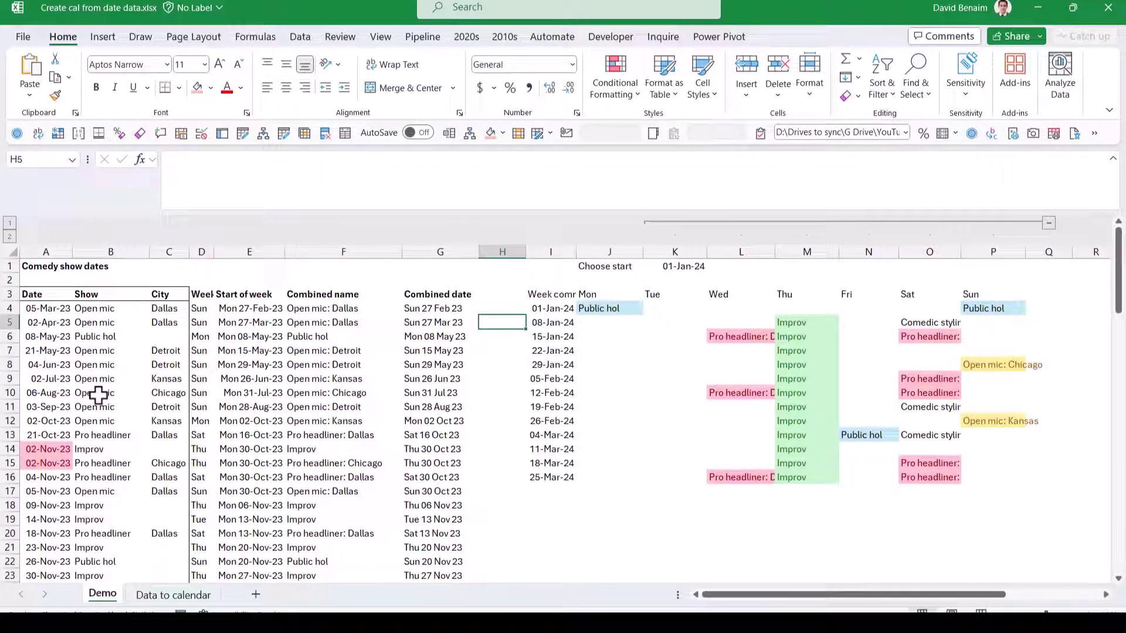
{"action": "key", "text": "Up"}
{"action": "key", "text": "Up"}
{"action": "key", "text": "Down"}
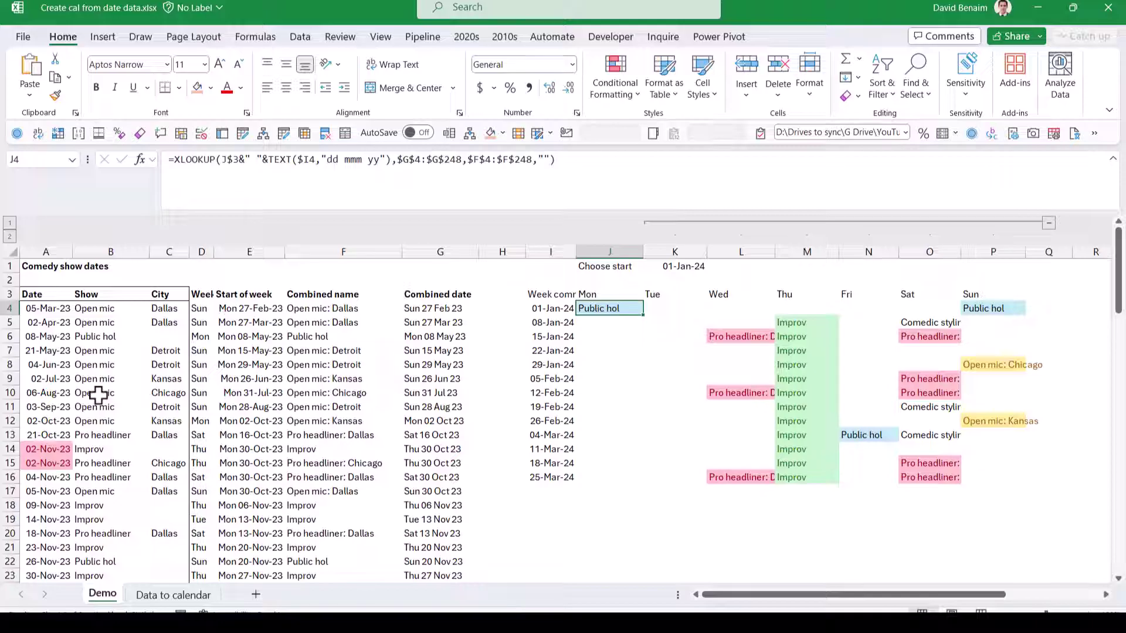
Step: Enter =TEXTJOIN("; ",TRUE,F4:F19) in cell J19
{"action": "left_click", "coordinate": [602, 516]}
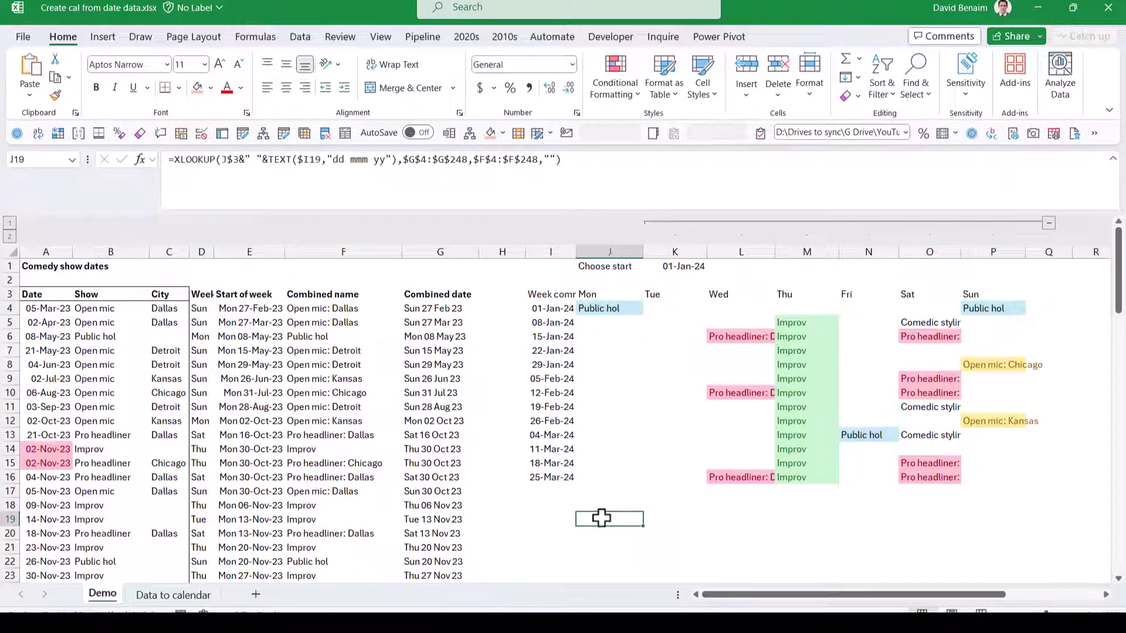
{"action": "type", "text": "=text"}
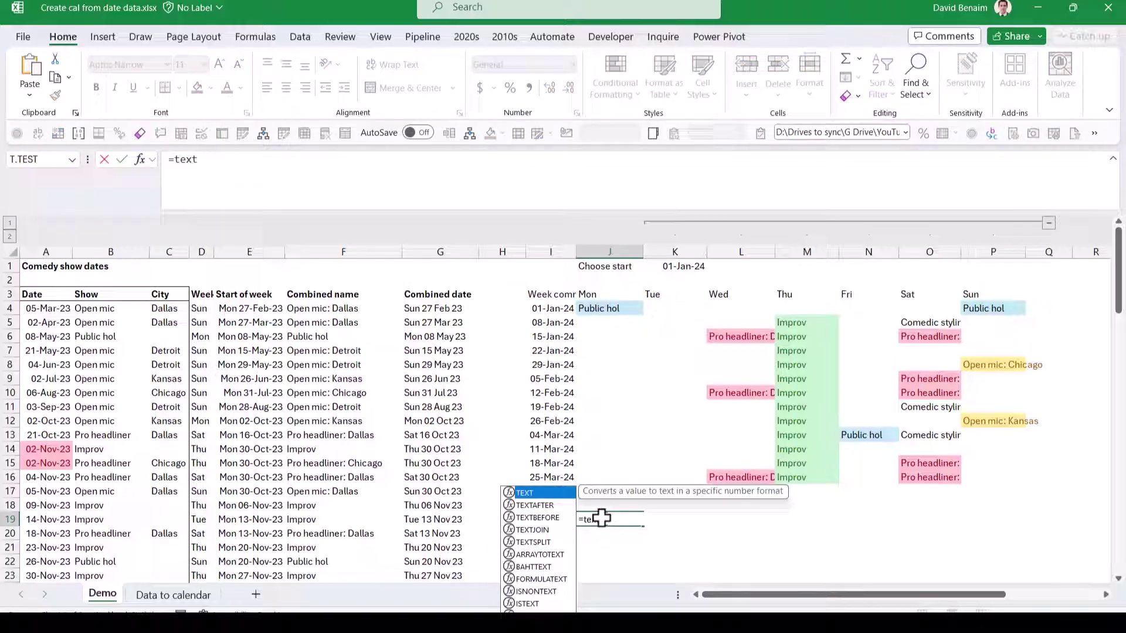
{"action": "type", "text": "j"}
{"action": "key", "text": "Tab"}
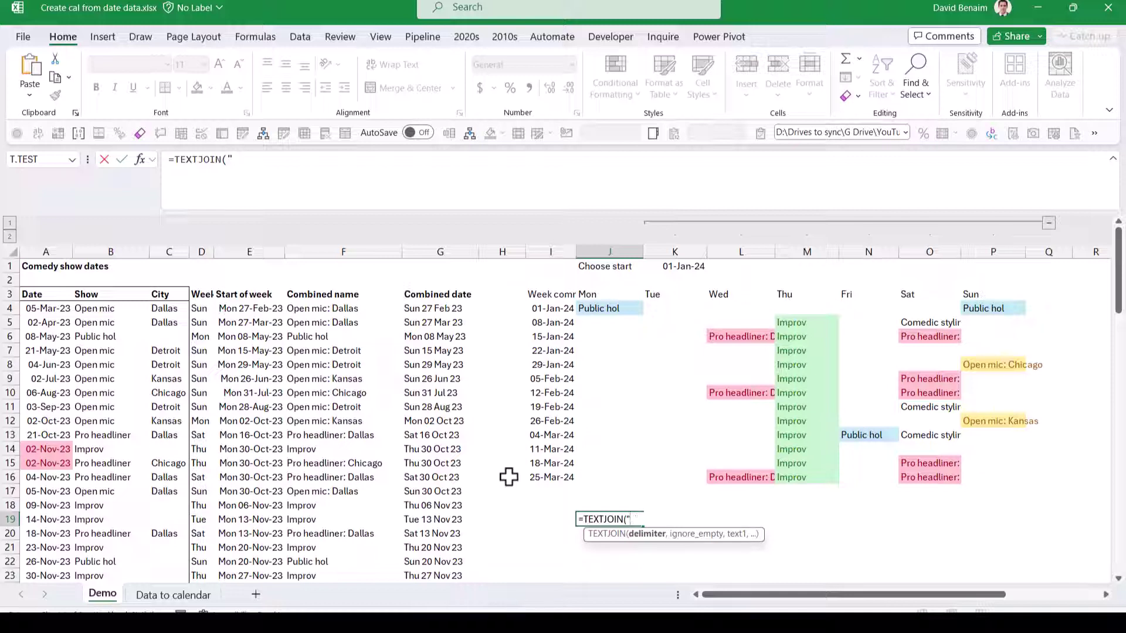
{"action": "type", "text": "\"; \","}
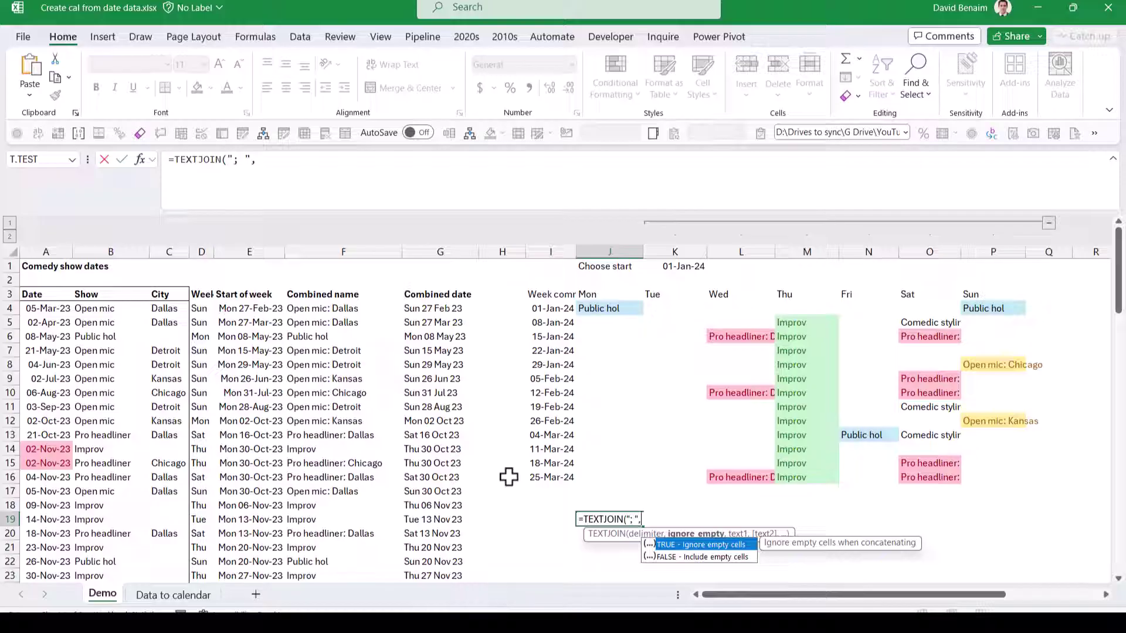
{"action": "key", "text": "Tab"}
{"action": "type", "text": ","}
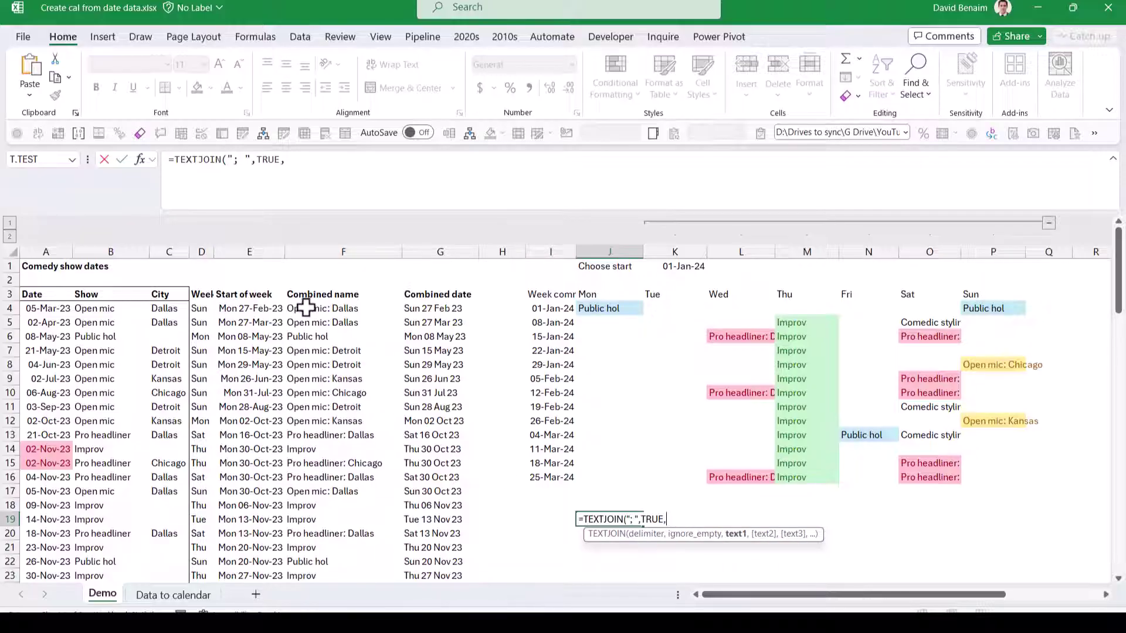
{"action": "left_click_drag", "start_coordinate": [299, 308], "coordinate": [311, 519]}
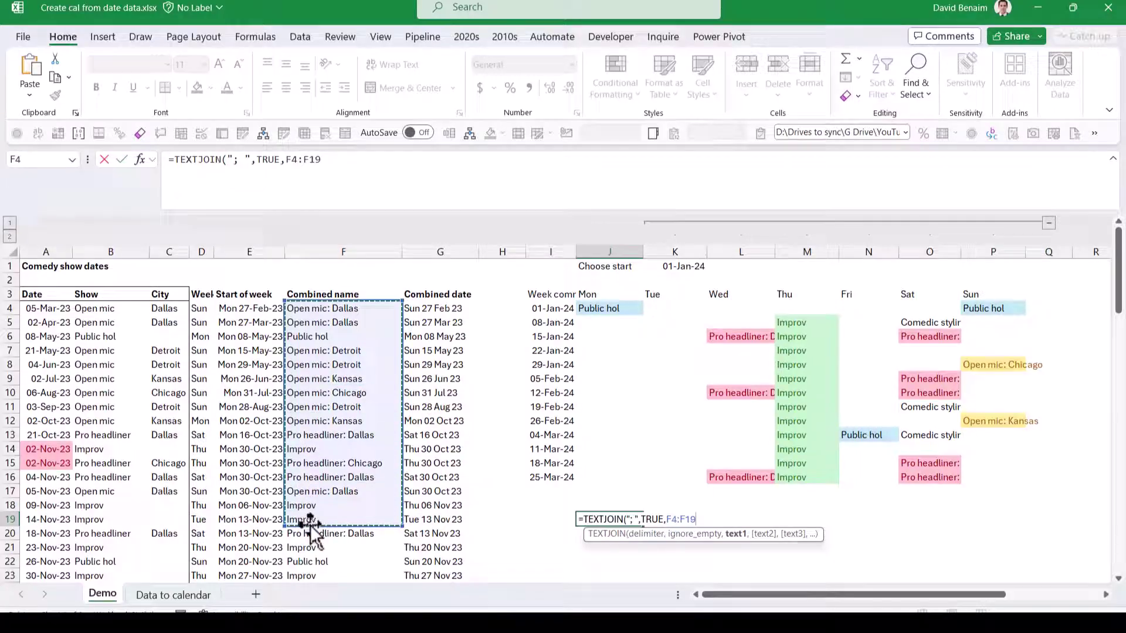
{"action": "key", "text": "Return"}
Step: Temporarily wrap J19's text to read the joined names, then unwrap it
{"action": "key", "text": "Up"}
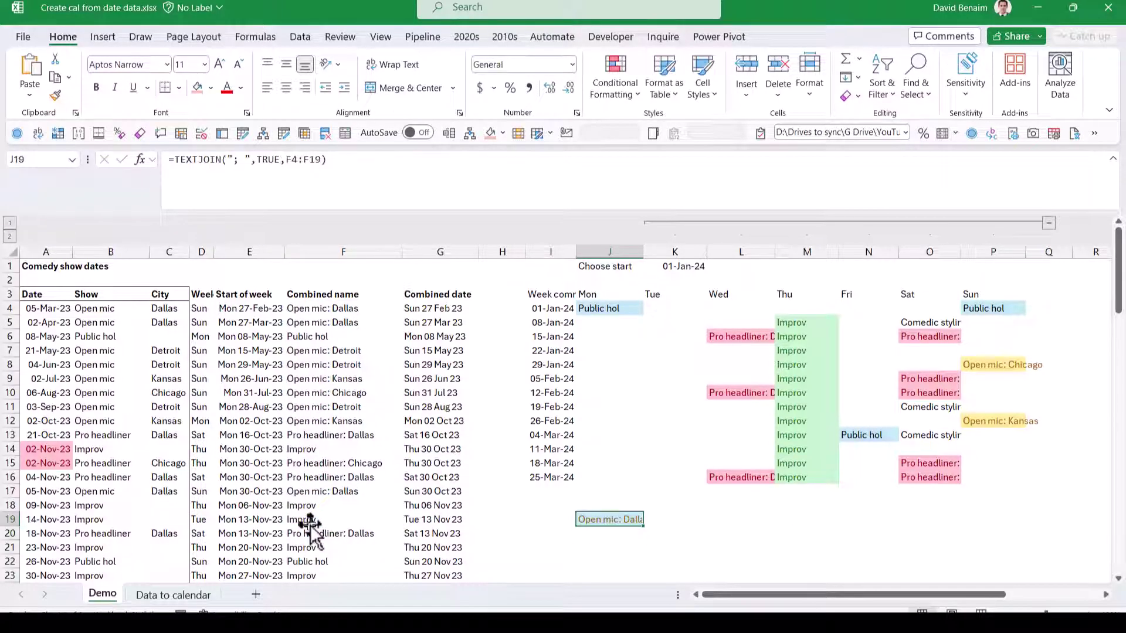
{"action": "key", "text": "alt+h"}
{"action": "key", "text": "w"}
{"action": "scroll", "coordinate": [686, 381], "scroll_direction": "down", "scroll_amount": 3}
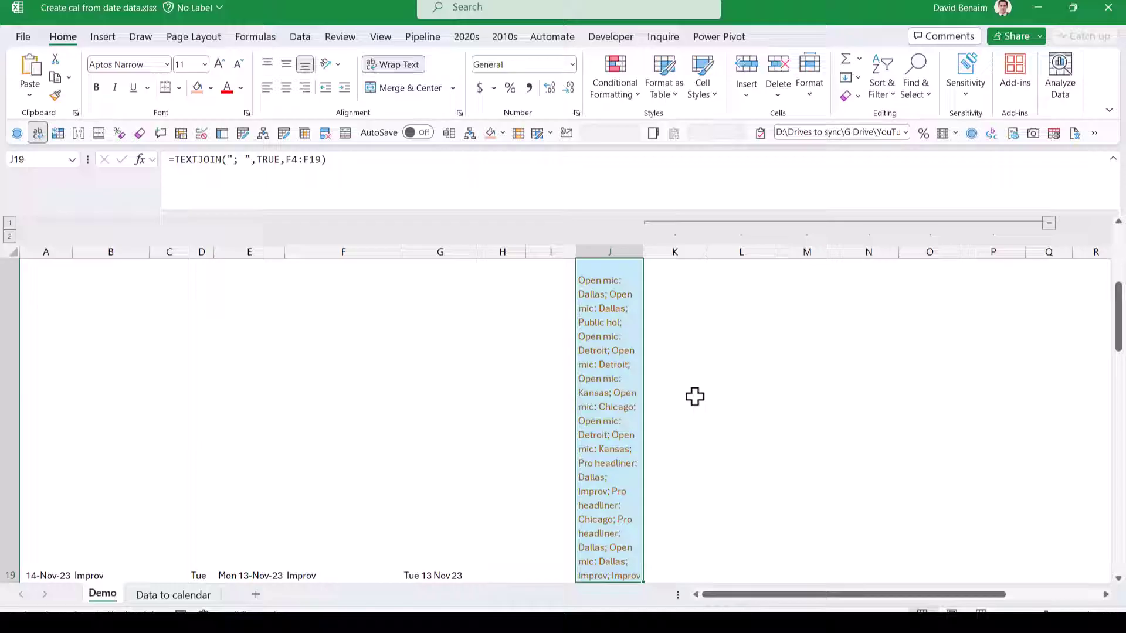
{"action": "scroll", "coordinate": [694, 396], "scroll_direction": "up", "scroll_amount": 2}
{"action": "scroll", "coordinate": [694, 397], "scroll_direction": "up", "scroll_amount": 3}
{"action": "key", "text": "alt+h"}
{"action": "key", "text": "w"}
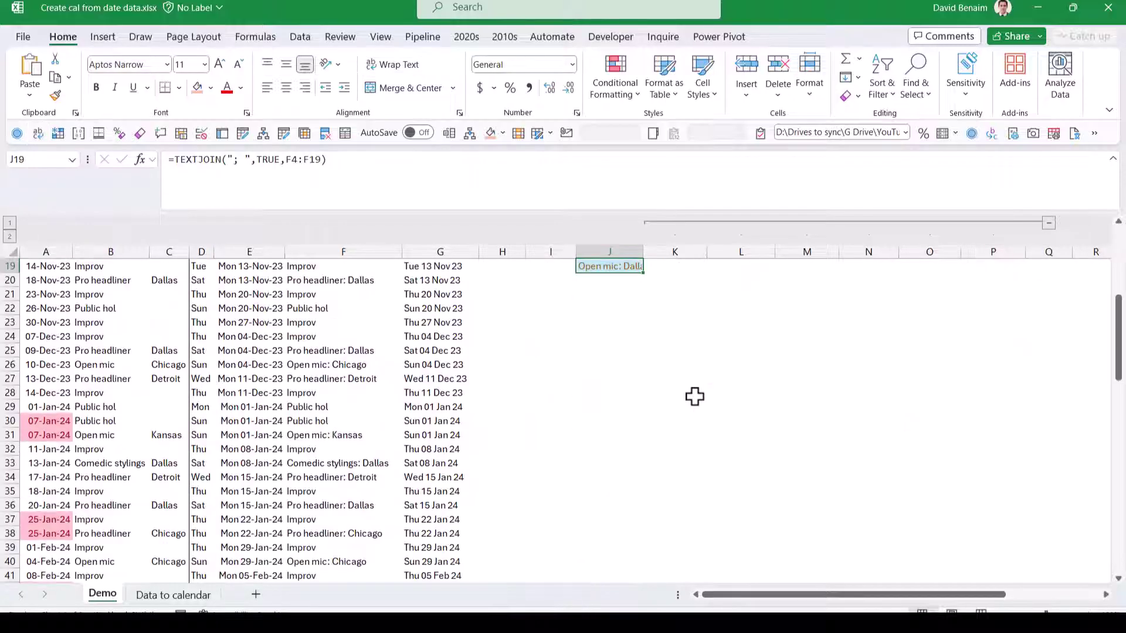
{"action": "scroll", "coordinate": [645, 395], "scroll_direction": "up", "scroll_amount": 6}
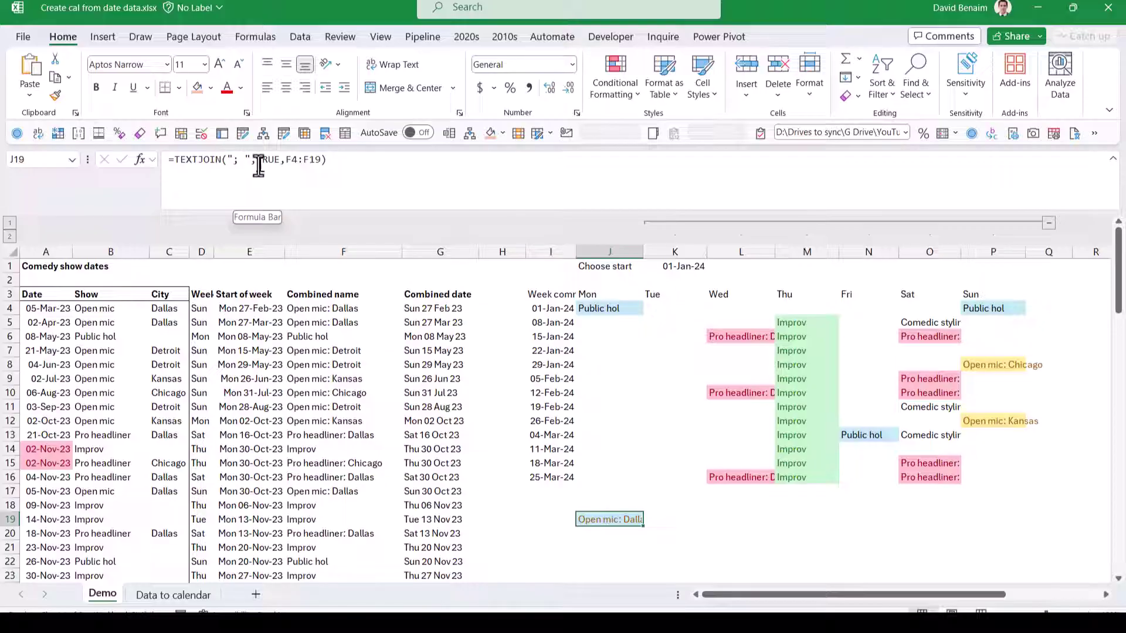
Step: Wrap J19's range in IF(C4:C19="Dallas",F4:F19,"") so only Dallas shows are joined
{"action": "left_click", "coordinate": [286, 159]}
{"action": "type", "text": "IF"}
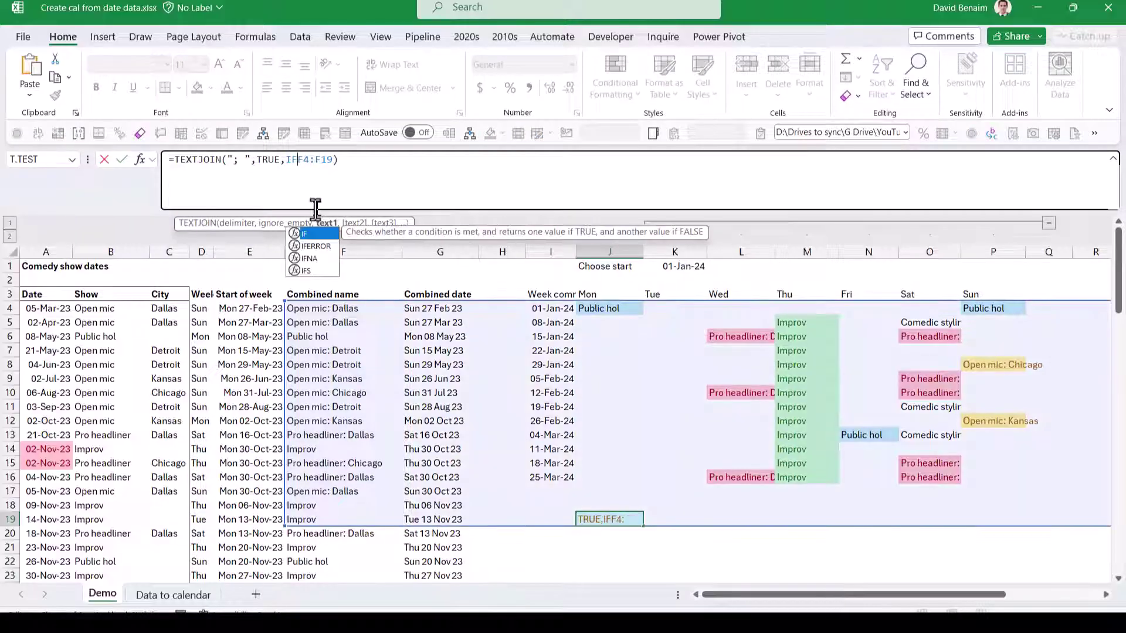
{"action": "type", "text": "("}
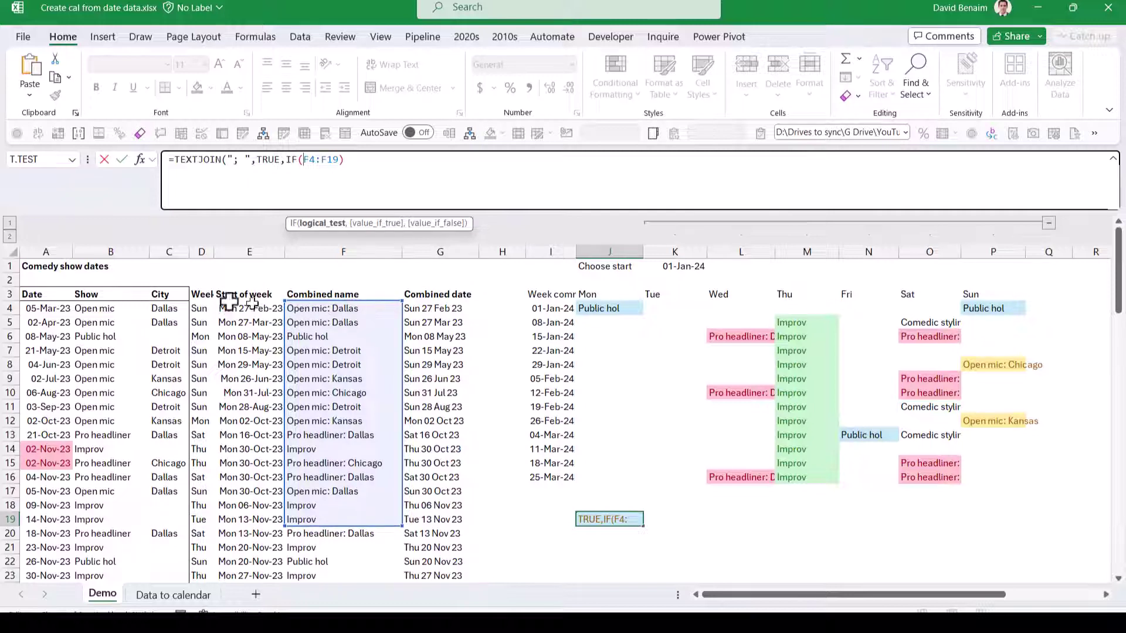
{"action": "left_click_drag", "start_coordinate": [172, 305], "coordinate": [170, 514]}
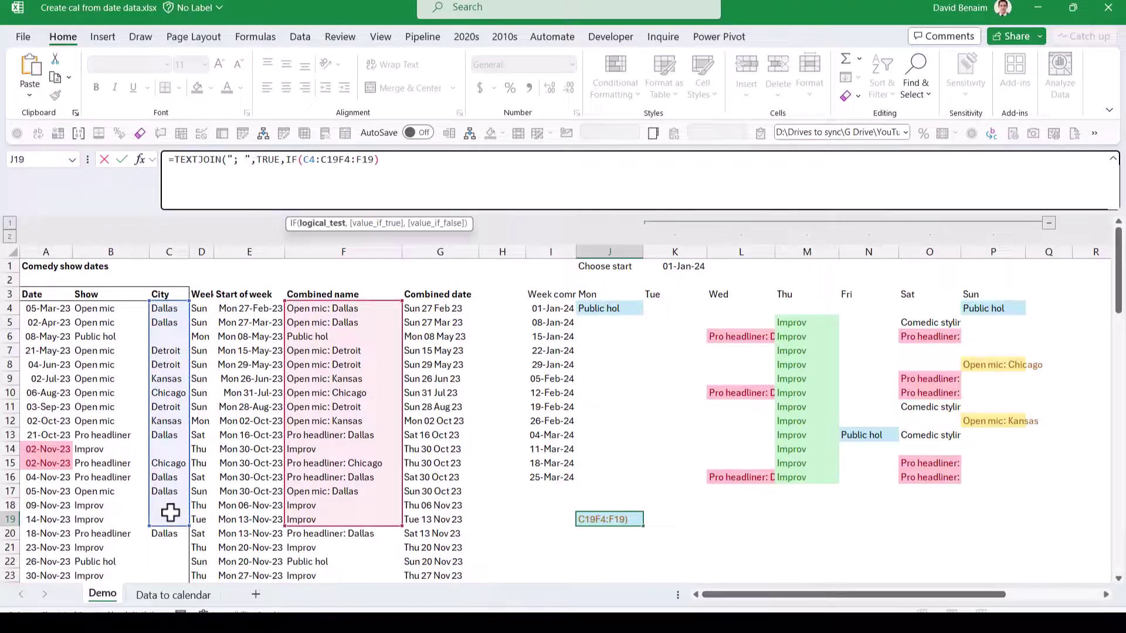
{"action": "type", "text": "=\"Dallas"}
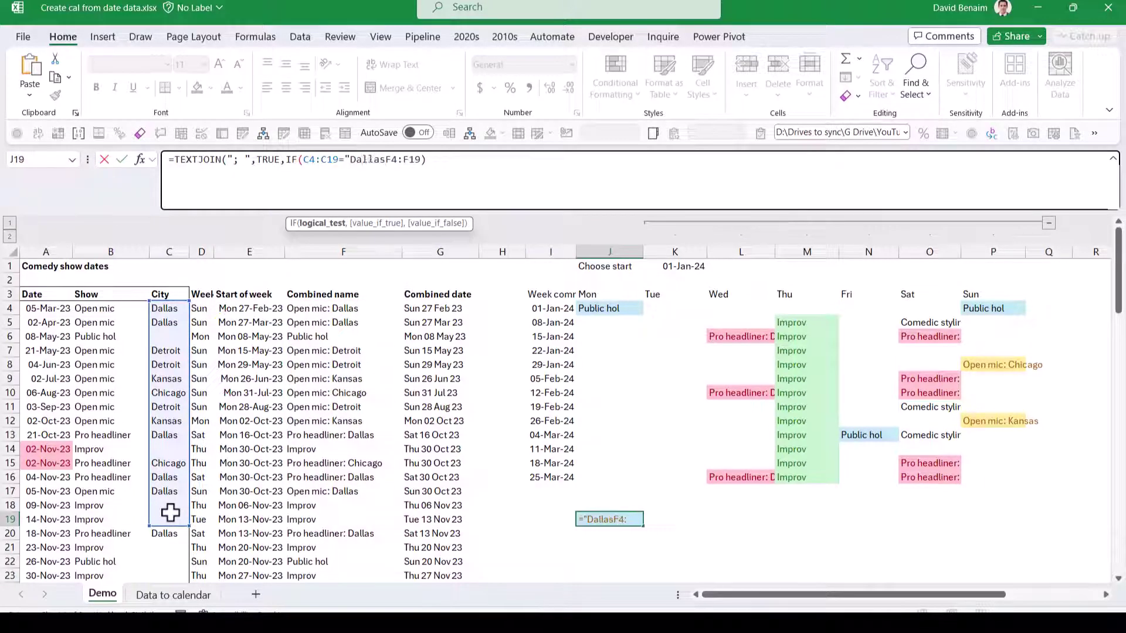
{"action": "type", "text": "\",F4:F19"}
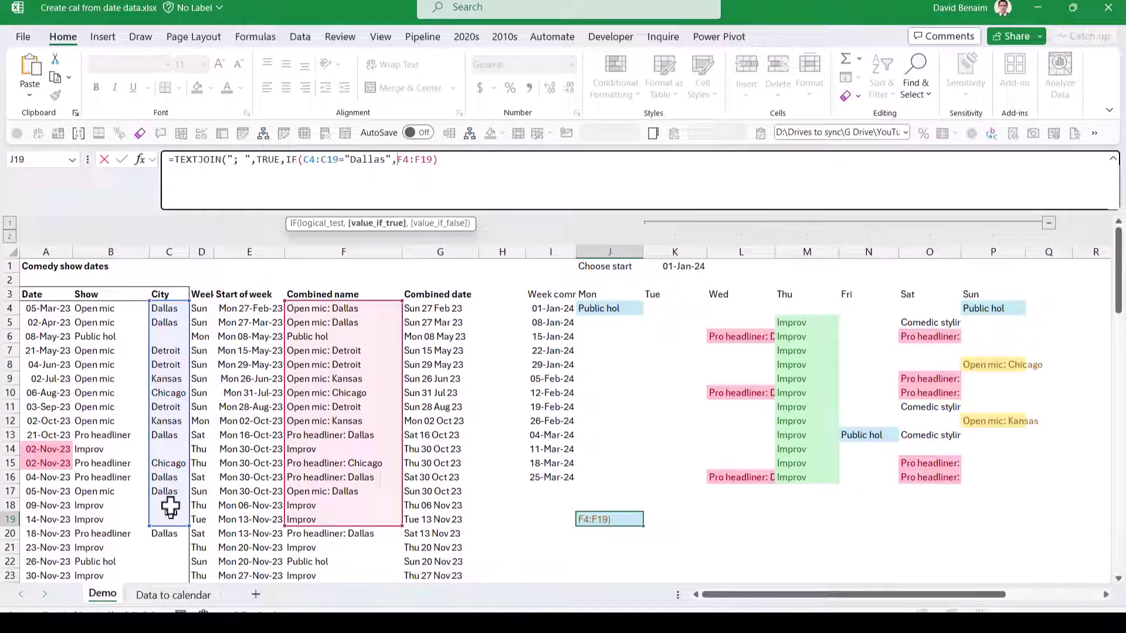
{"action": "type", "text": ","}
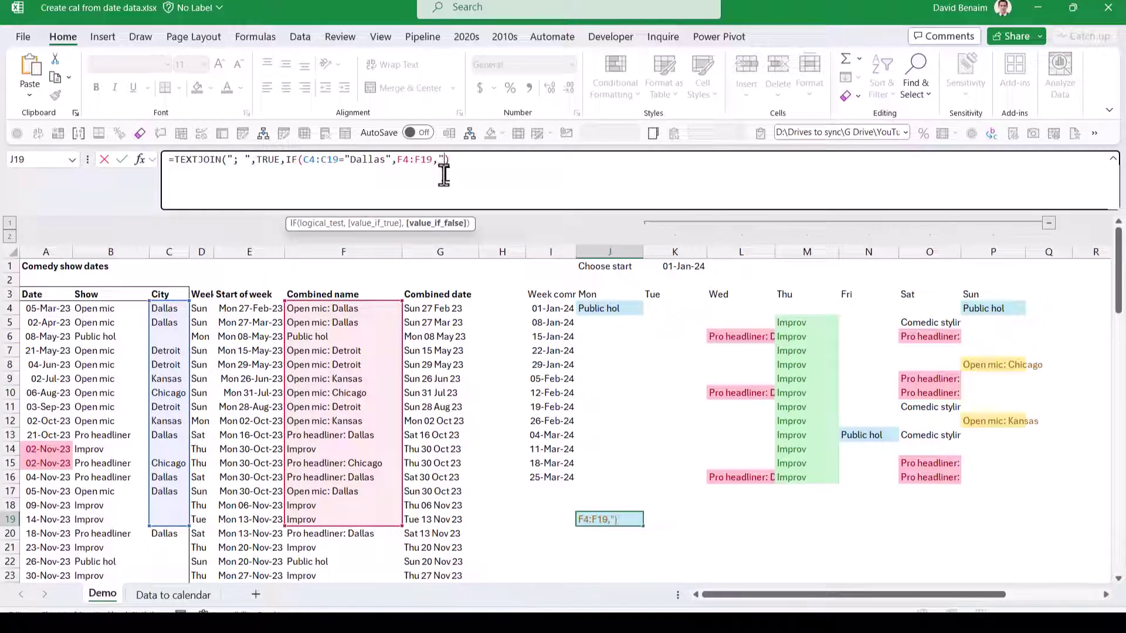
{"action": "type", "text": "\"\")"}
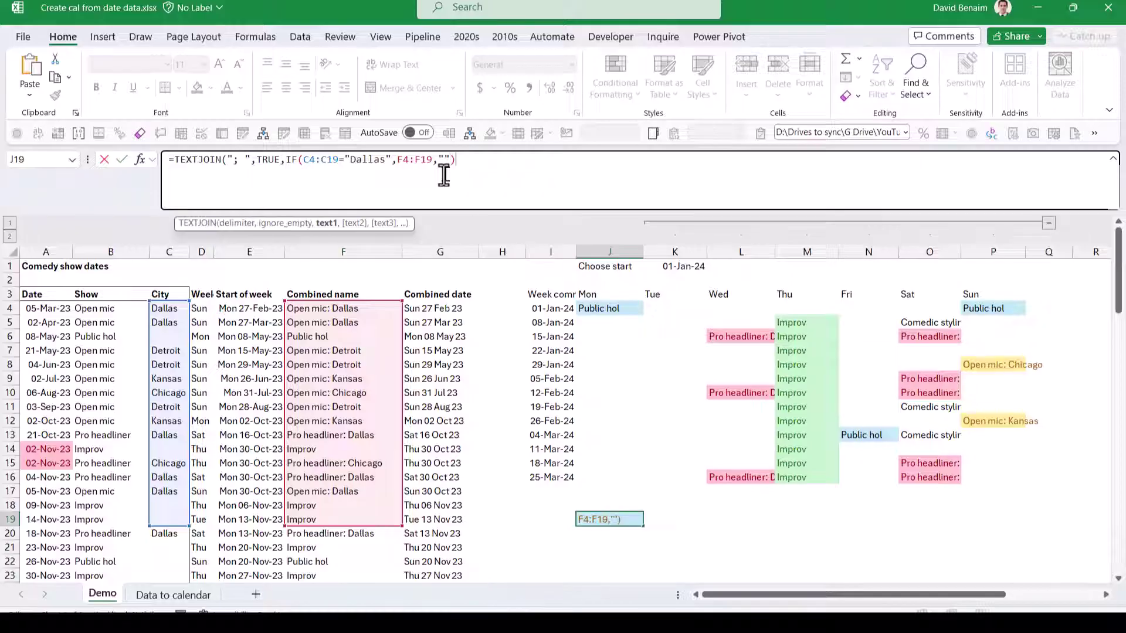
{"action": "type", "text": ")"}
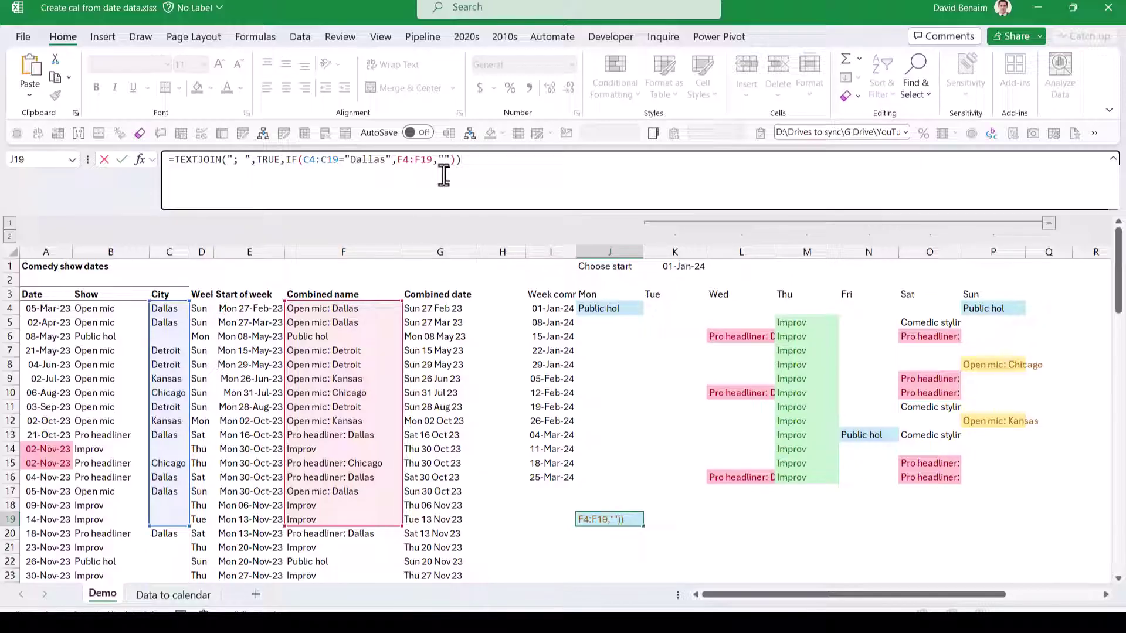
{"action": "key", "text": "ctrl+Return"}
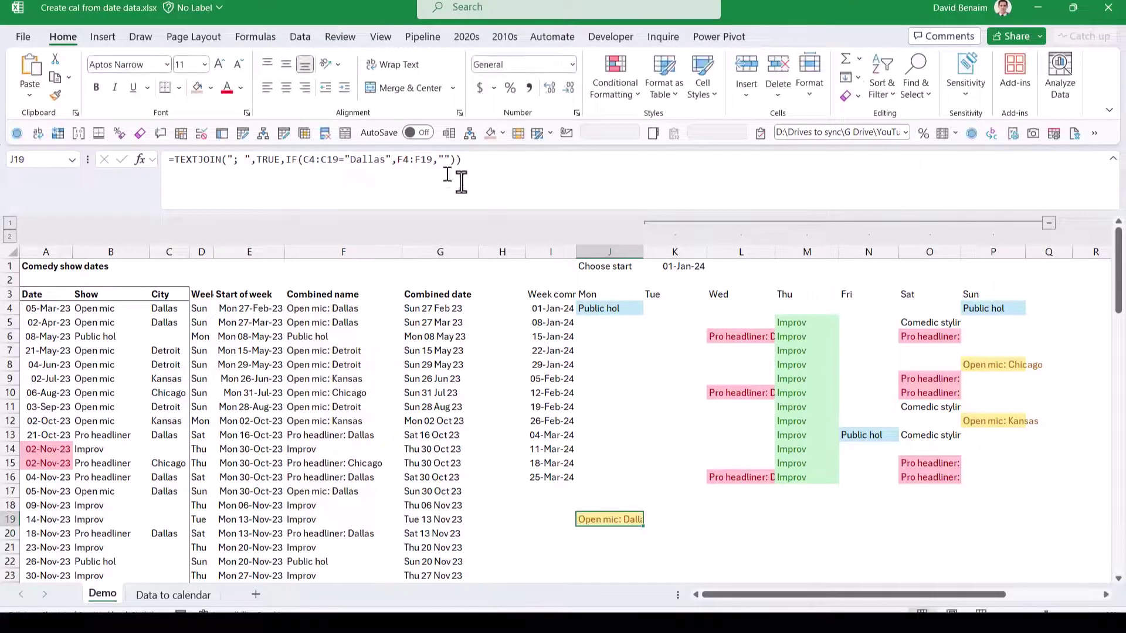
Step: Start replacing J4's XLOOKUP with TEXTJOIN("; ",TRUE,IF( for the Monday column
{"action": "left_click_drag", "start_coordinate": [643, 247], "coordinate": [821, 246]}
{"action": "left_click", "coordinate": [833, 265]}
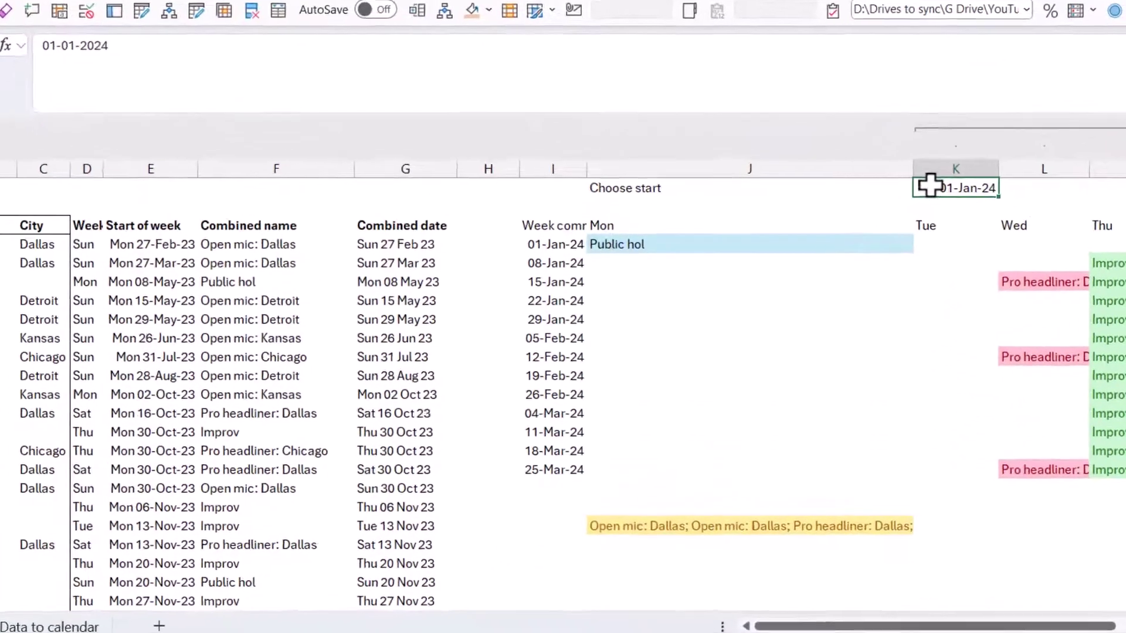
{"action": "key", "text": "ctrl+z"}
{"action": "left_click", "coordinate": [634, 244]}
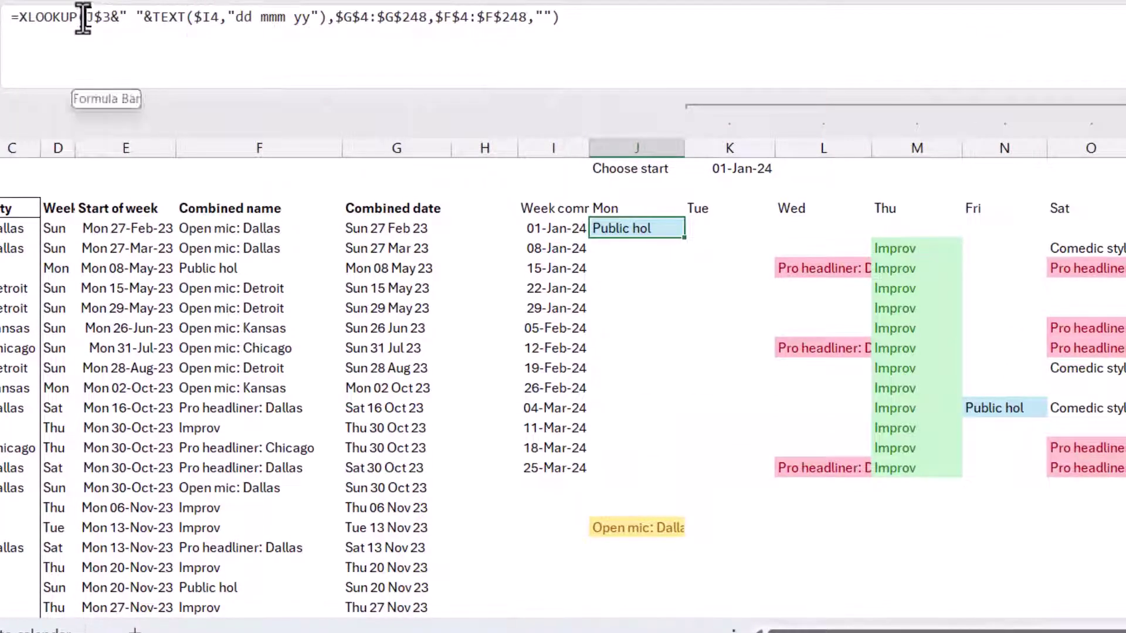
{"action": "left_click_drag", "start_coordinate": [85, 18], "coordinate": [20, 18]}
{"action": "type", "text": "TEXTJ"}
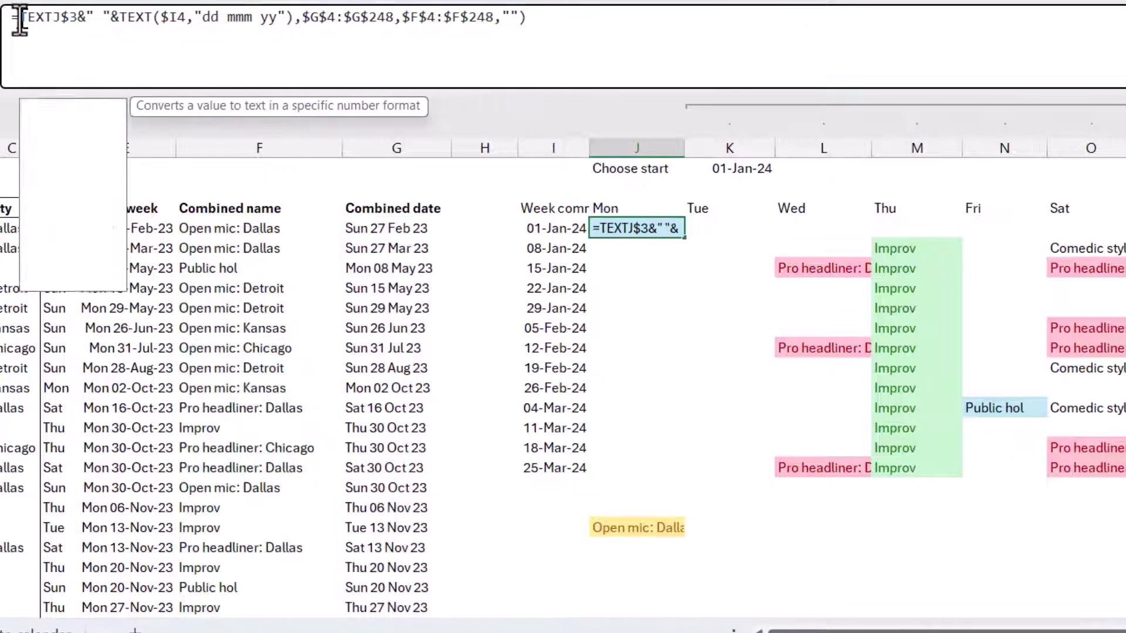
{"action": "key", "text": "Tab"}
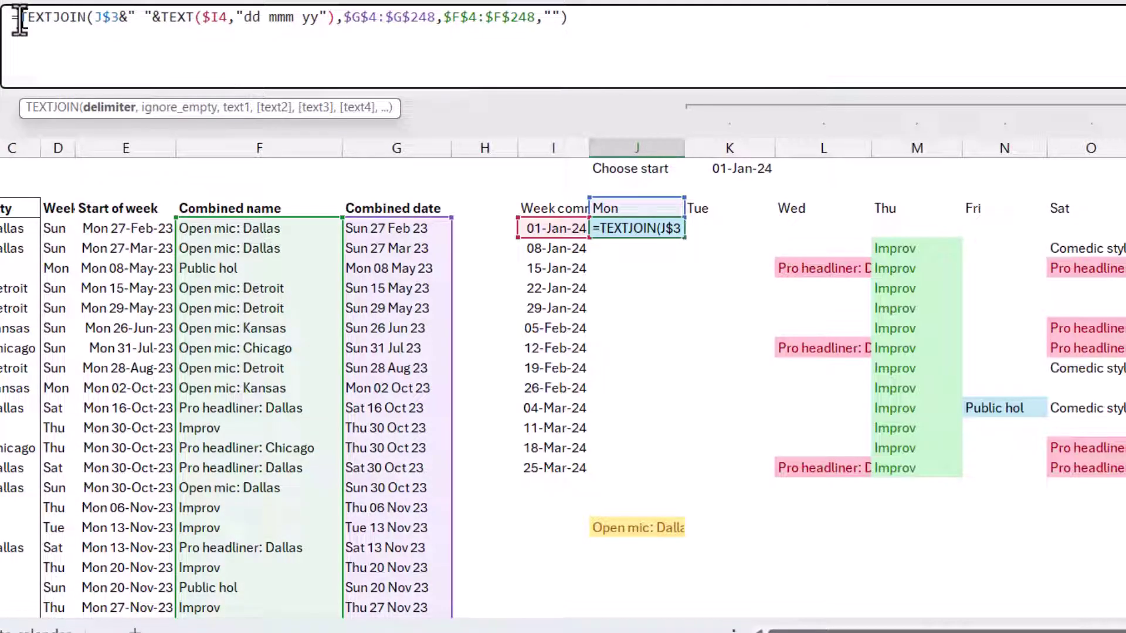
{"action": "type", "text": "\"; "}
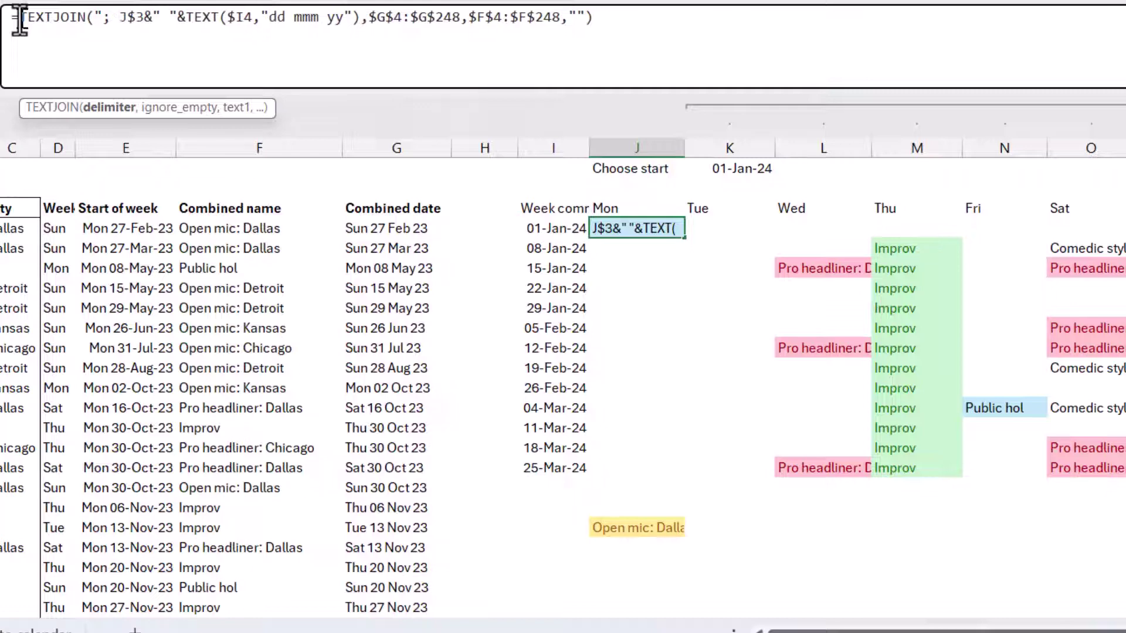
{"action": "type", "text": "\","}
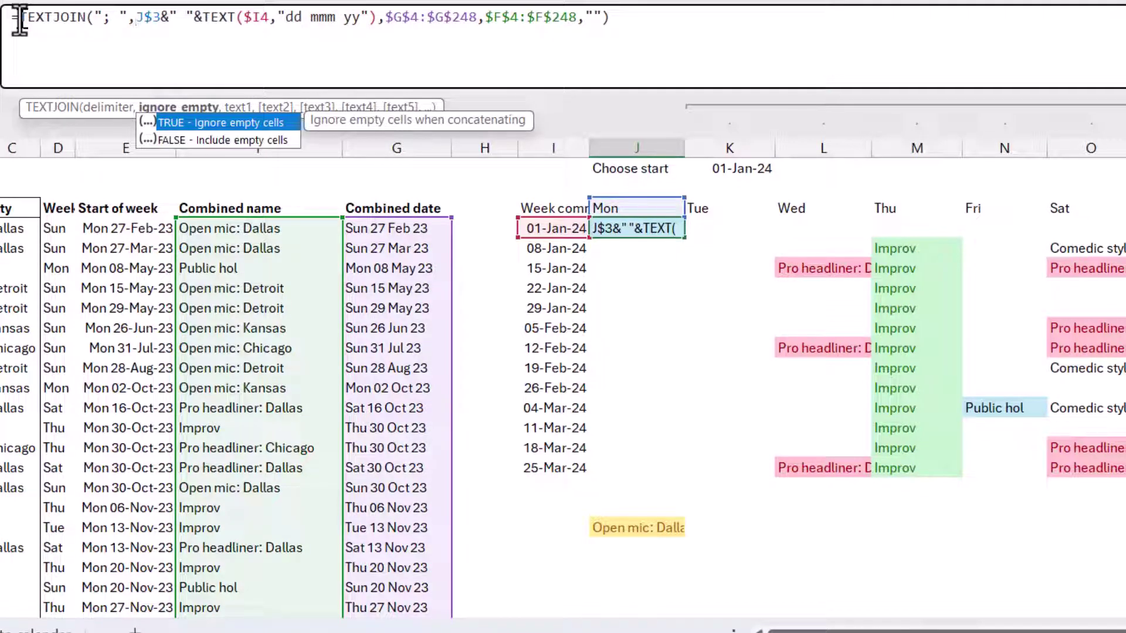
{"action": "key", "text": "Tab"}
{"action": "type", "text": ","}
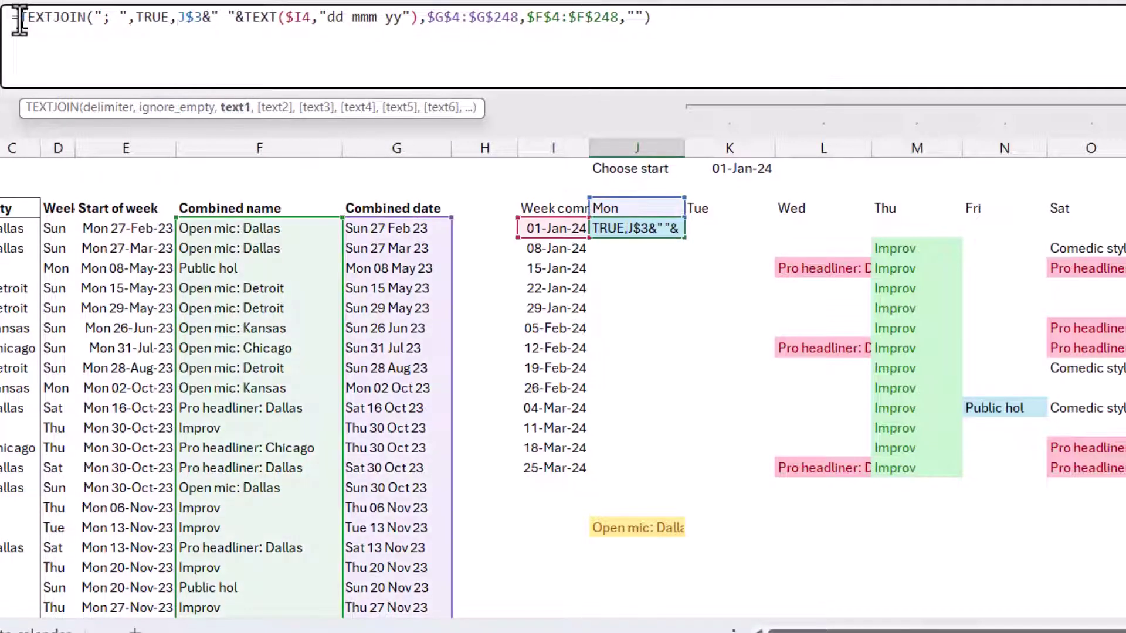
{"action": "type", "text": "IF("}
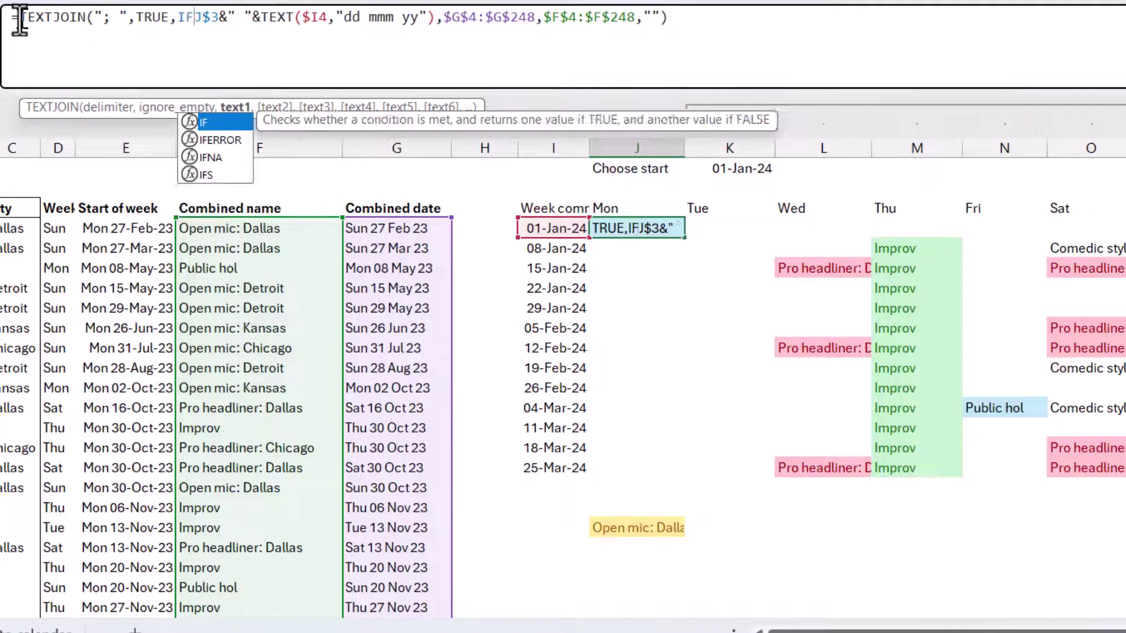
Step: Complete the IF comparison against $G$4:$G$248 returning $F$4:$F$248, then fill J4 down to J16
{"action": "left_click", "coordinate": [441, 19]}
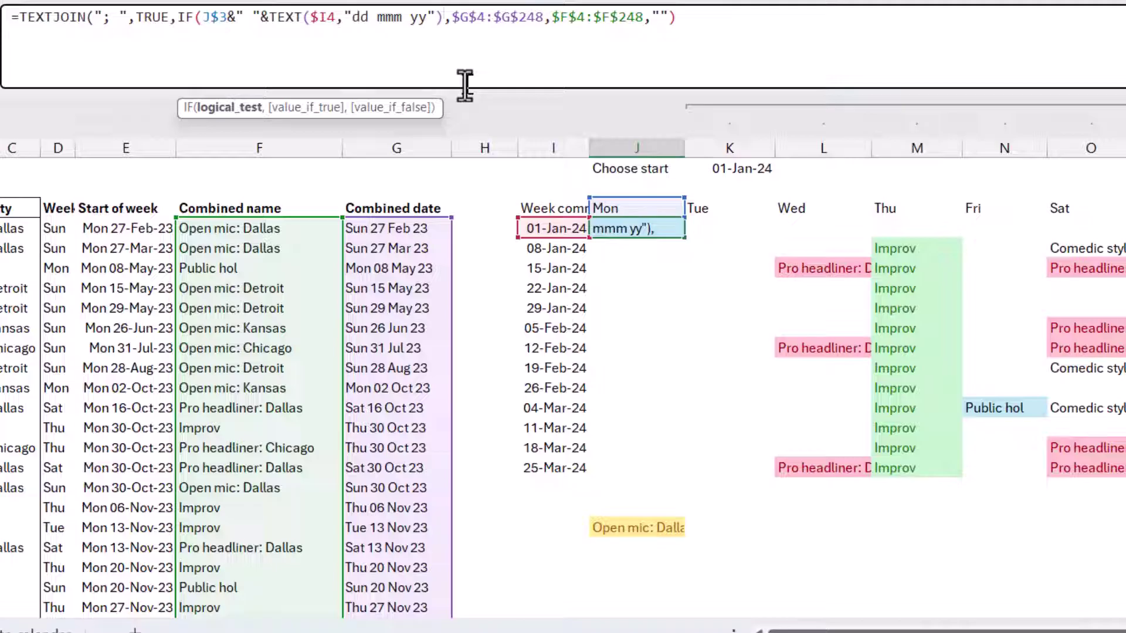
{"action": "type", "text": "="}
{"action": "key", "text": "Delete"}
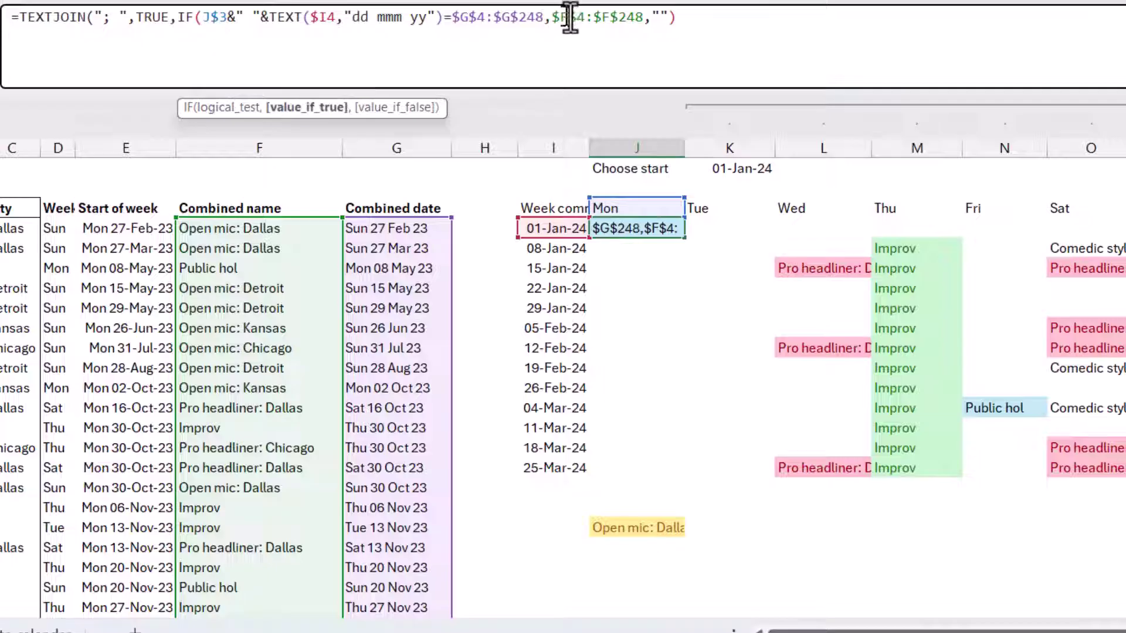
{"action": "left_click", "coordinate": [644, 17]}
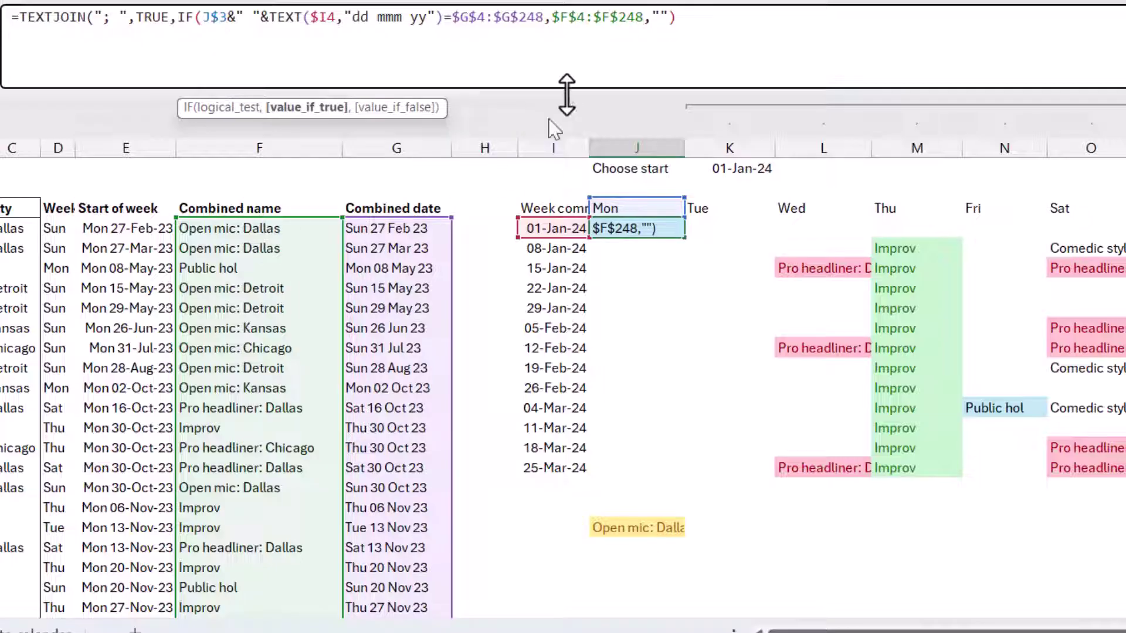
{"action": "left_click", "coordinate": [671, 21]}
{"action": "left_click", "coordinate": [680, 23]}
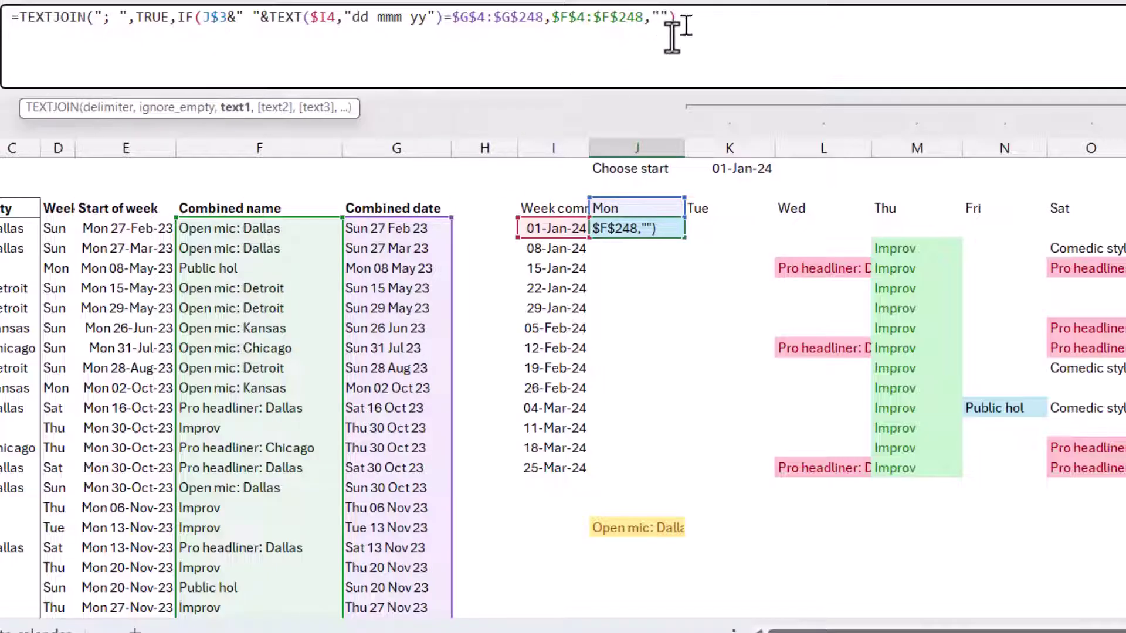
{"action": "type", "text": ")"}
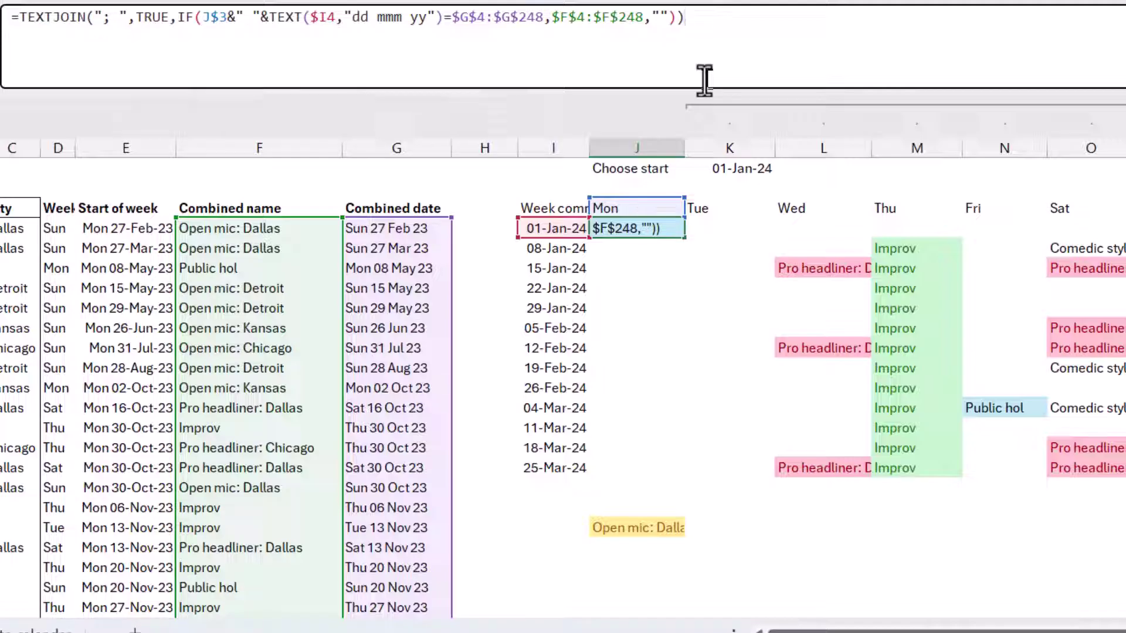
{"action": "key", "text": "Return"}
{"action": "key", "text": "Up"}
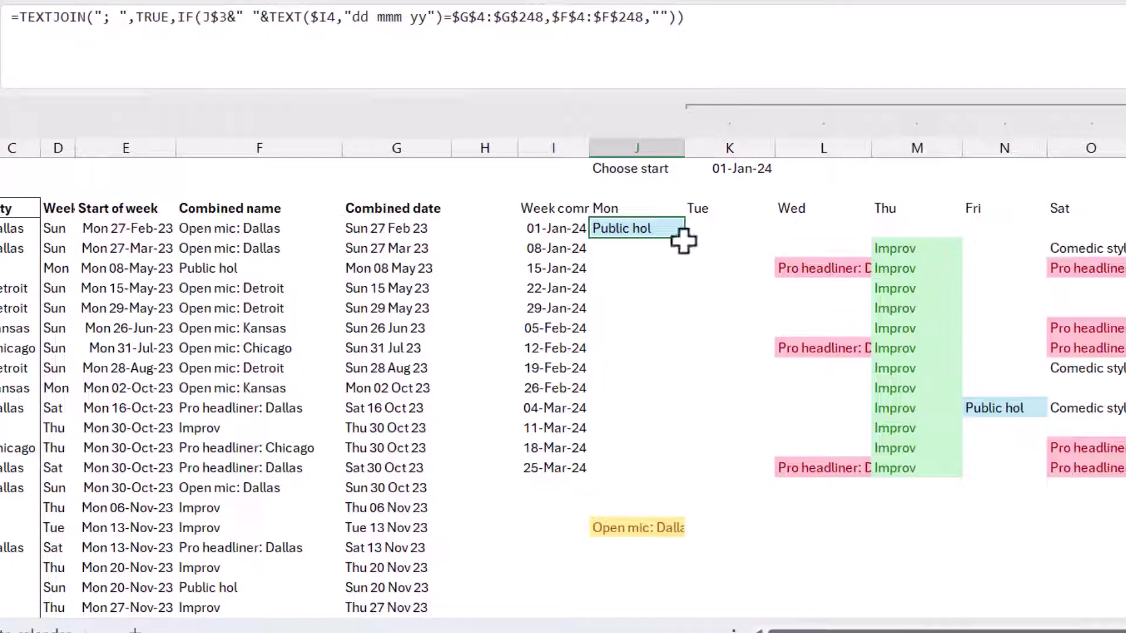
{"action": "left_click_drag", "start_coordinate": [683, 240], "coordinate": [1120, 477]}
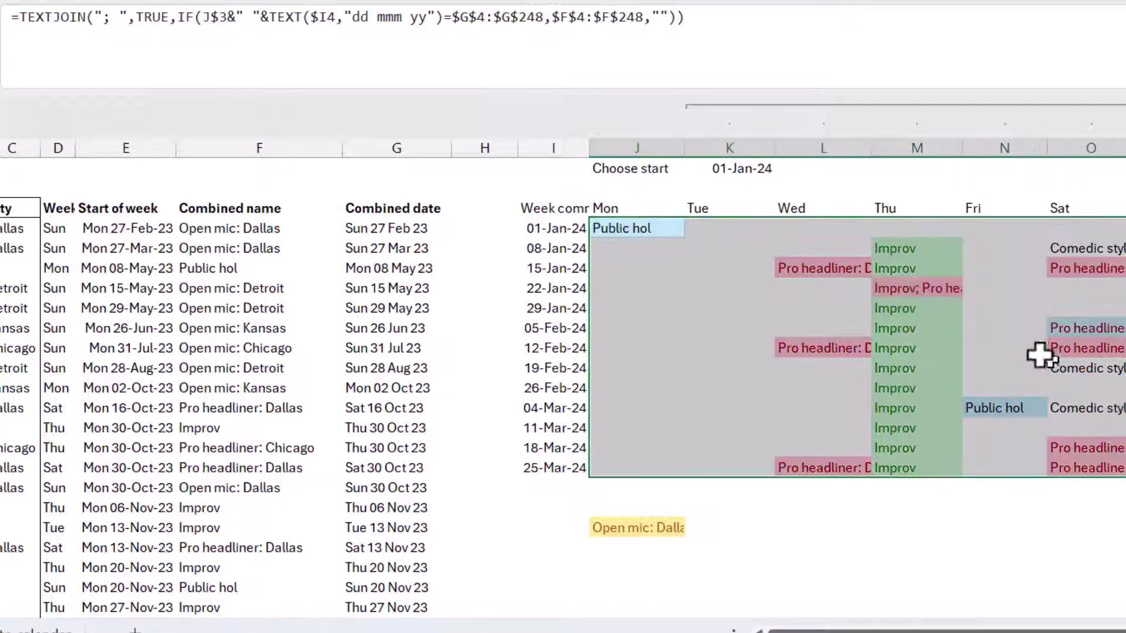
Step: Widen column M so M7 shows 'Improv; Pro headliner: Chicago' in full
{"action": "left_click", "coordinate": [935, 288]}
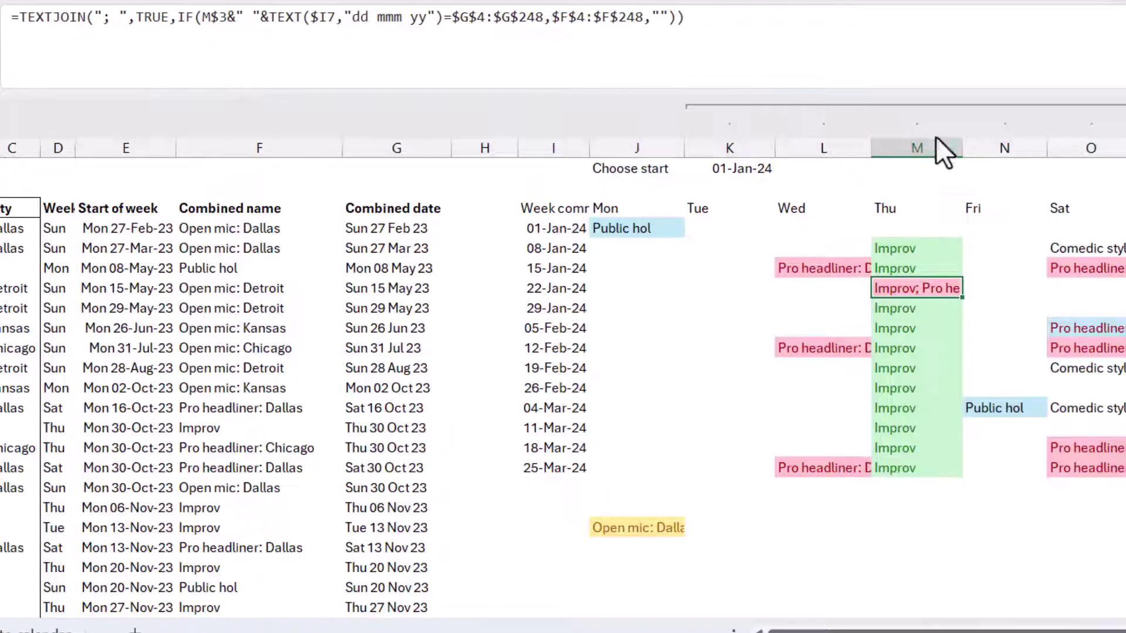
{"action": "left_click_drag", "start_coordinate": [962, 144], "coordinate": [1059, 146]}
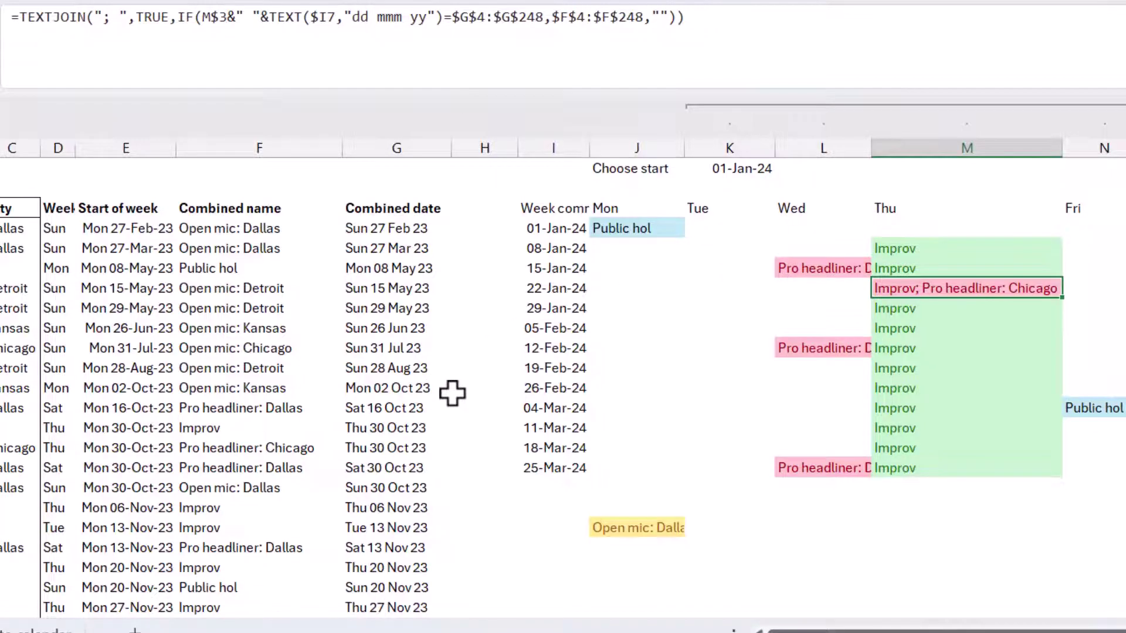
{"action": "left_click", "coordinate": [273, 343]}
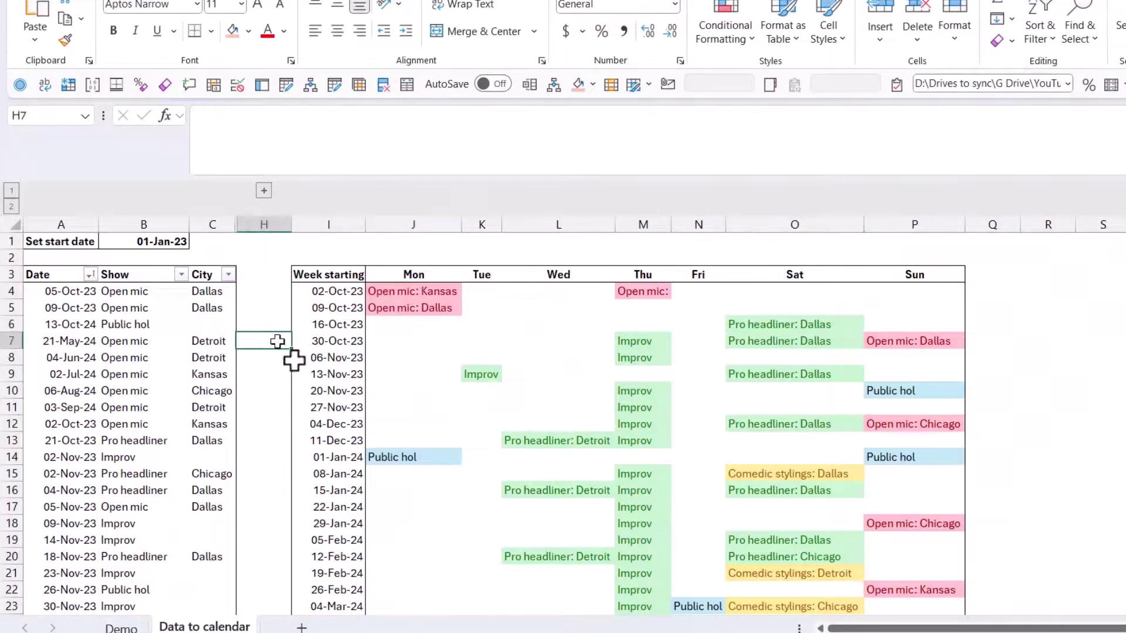
{"action": "left_click", "coordinate": [1046, 305]}
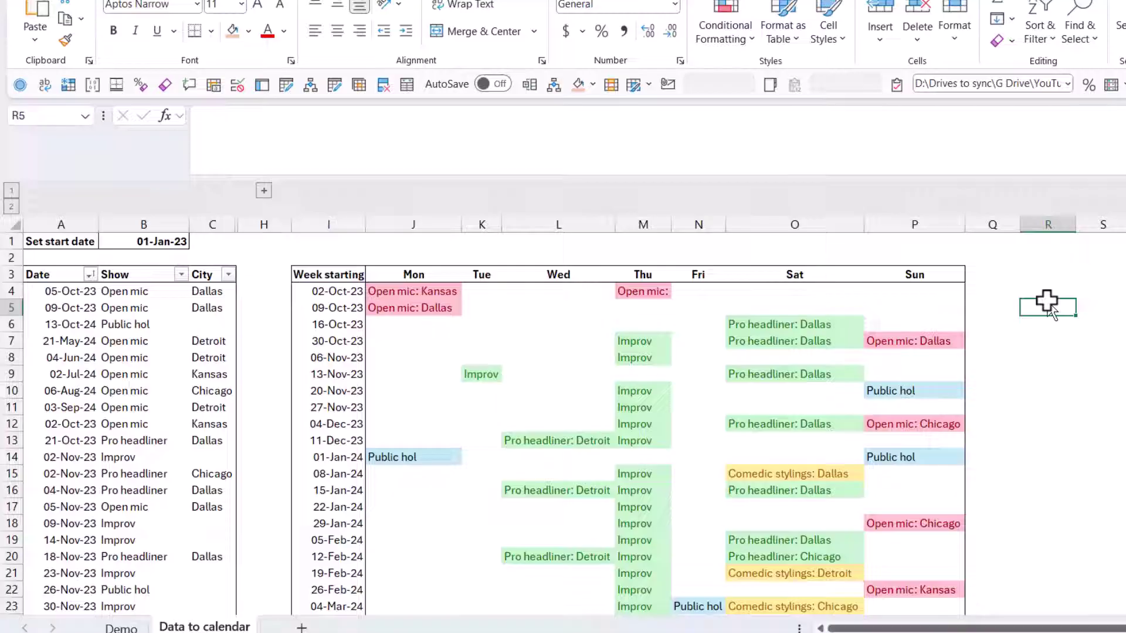